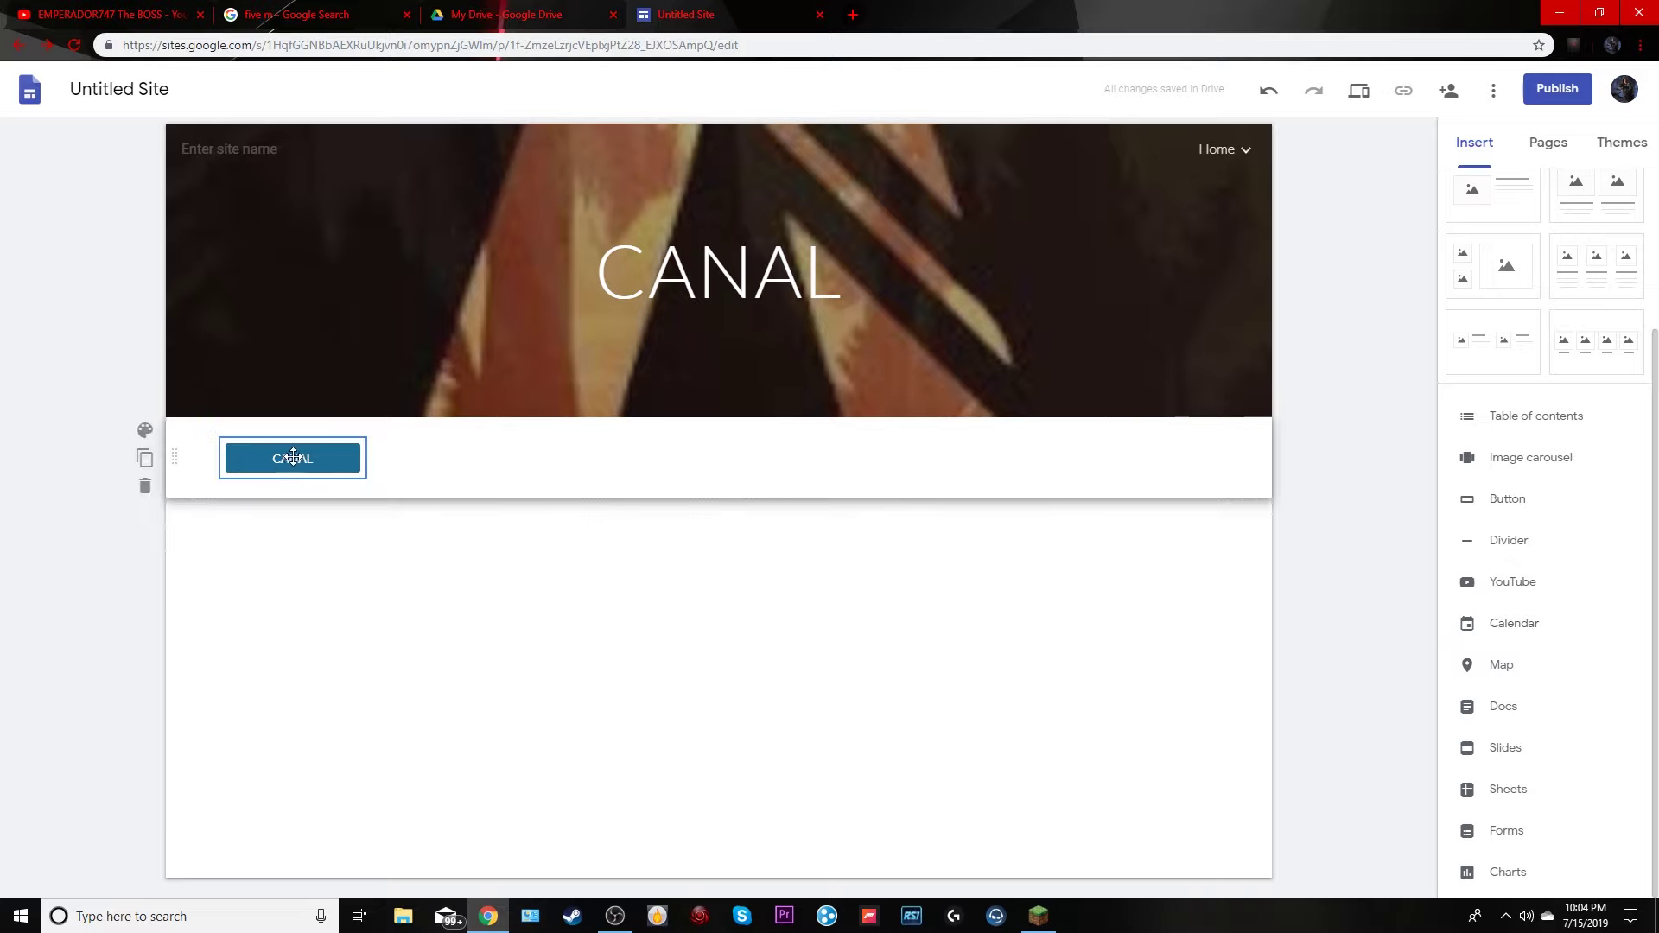
# Delete the section holding the CANAL button and start inserting a new button named "canal de yt"
pyautogui.click(145, 488)
pyautogui.click(1508, 499)
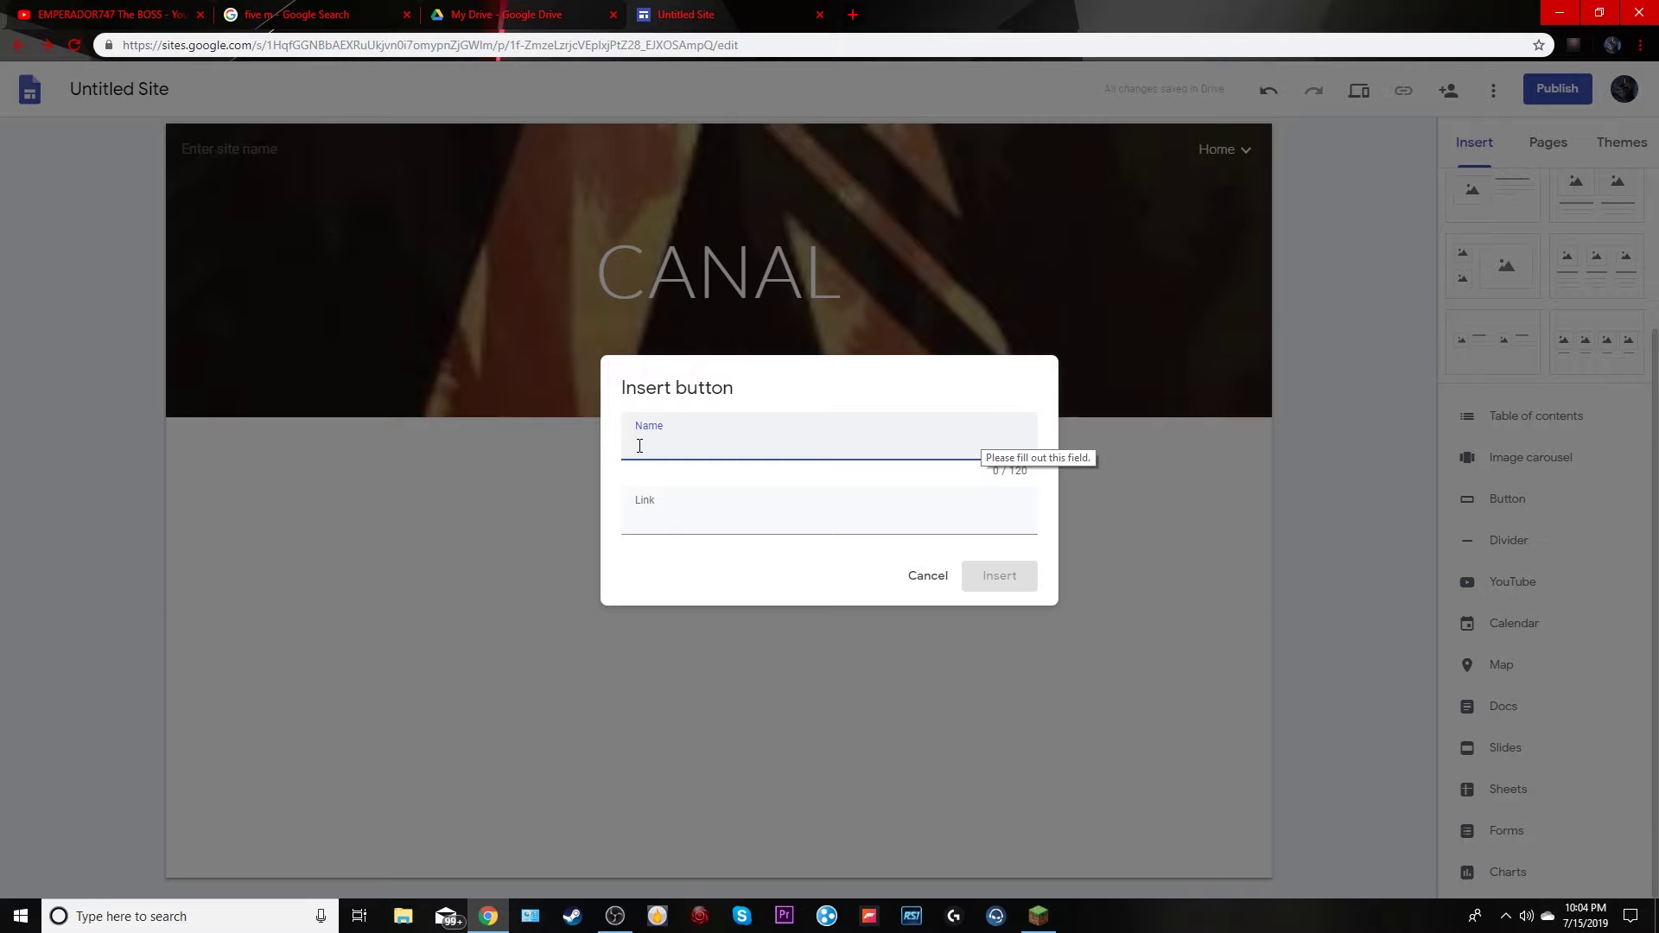
pyautogui.click(713, 525)
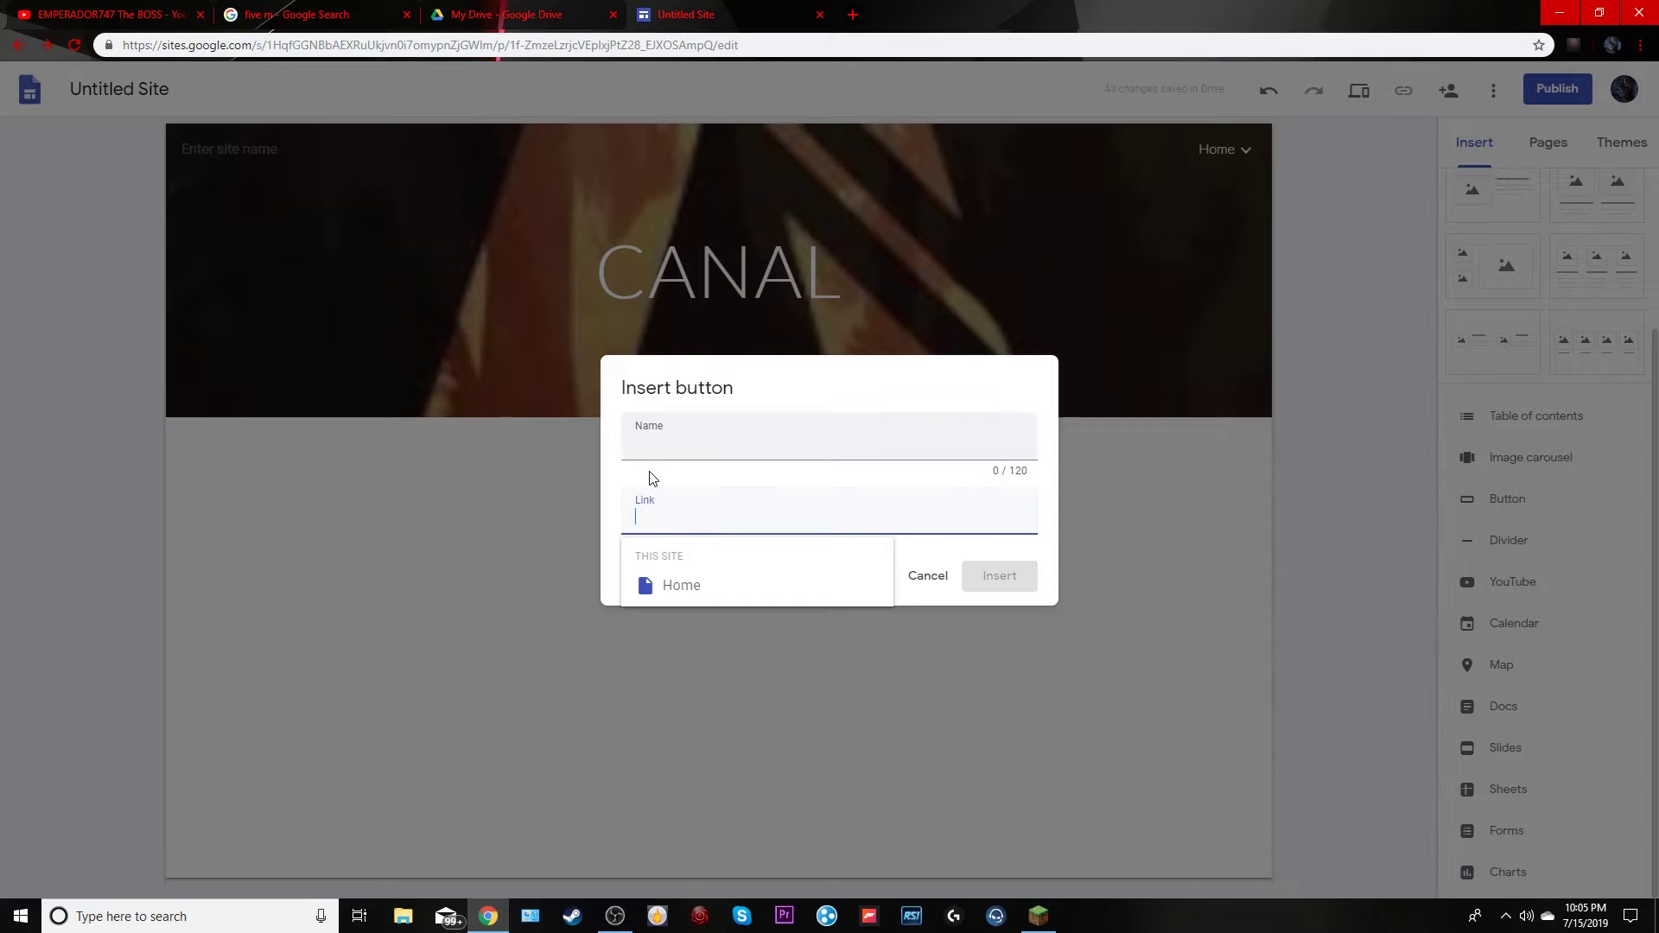
pyautogui.click(650, 445)
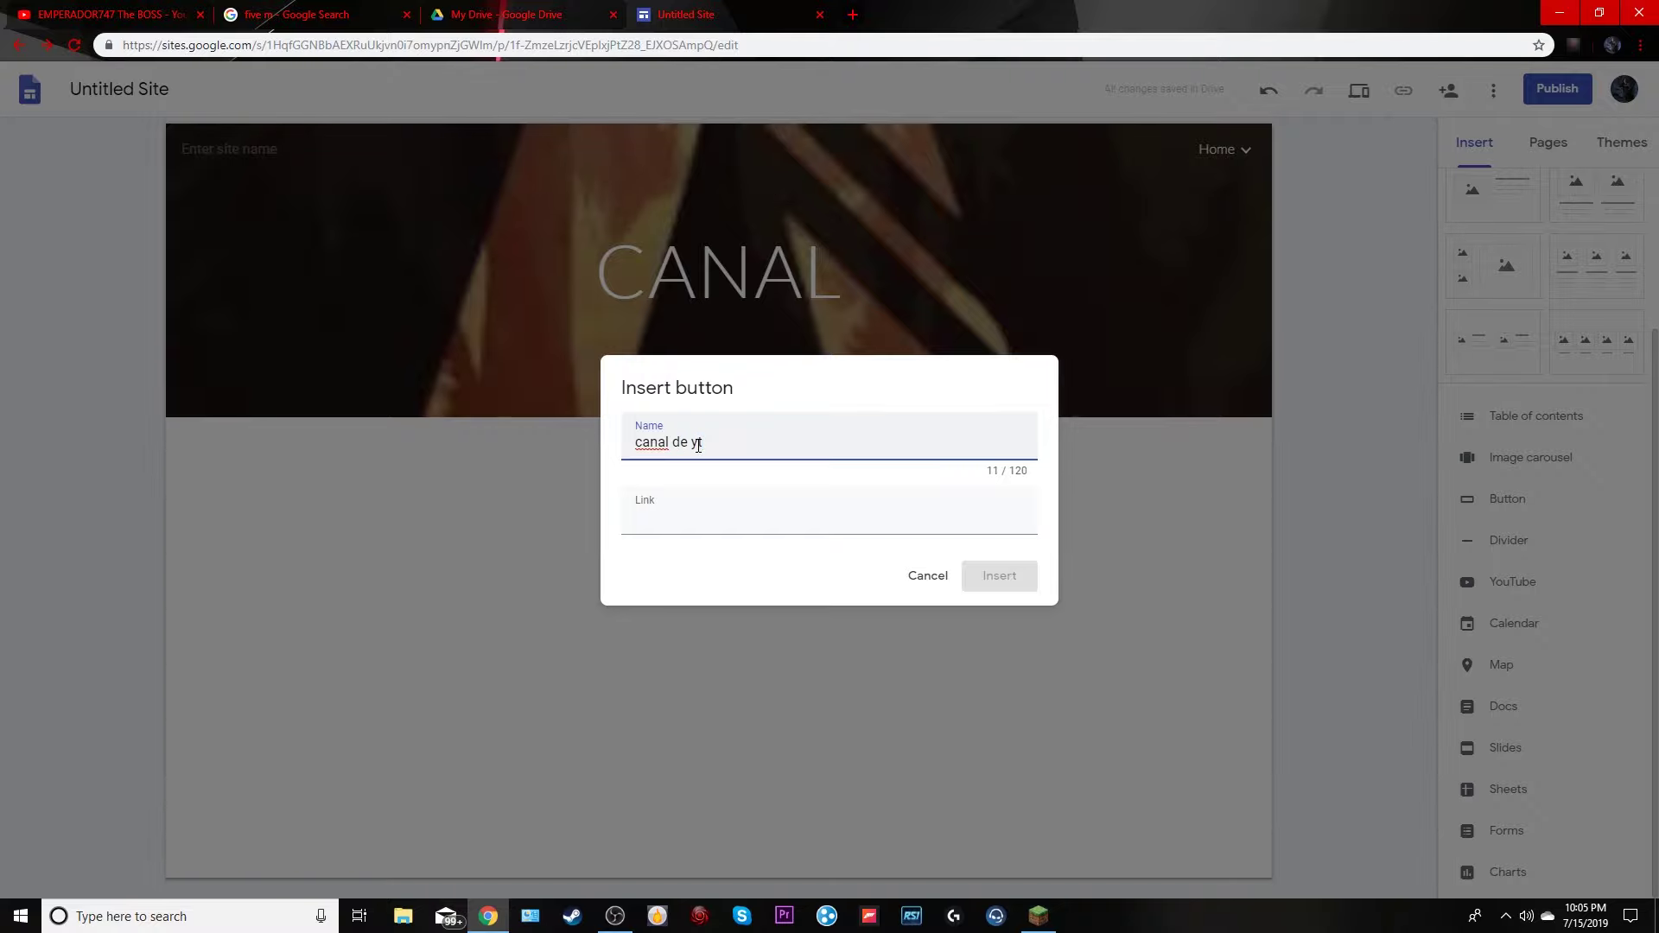
pyautogui.press('super+Down')
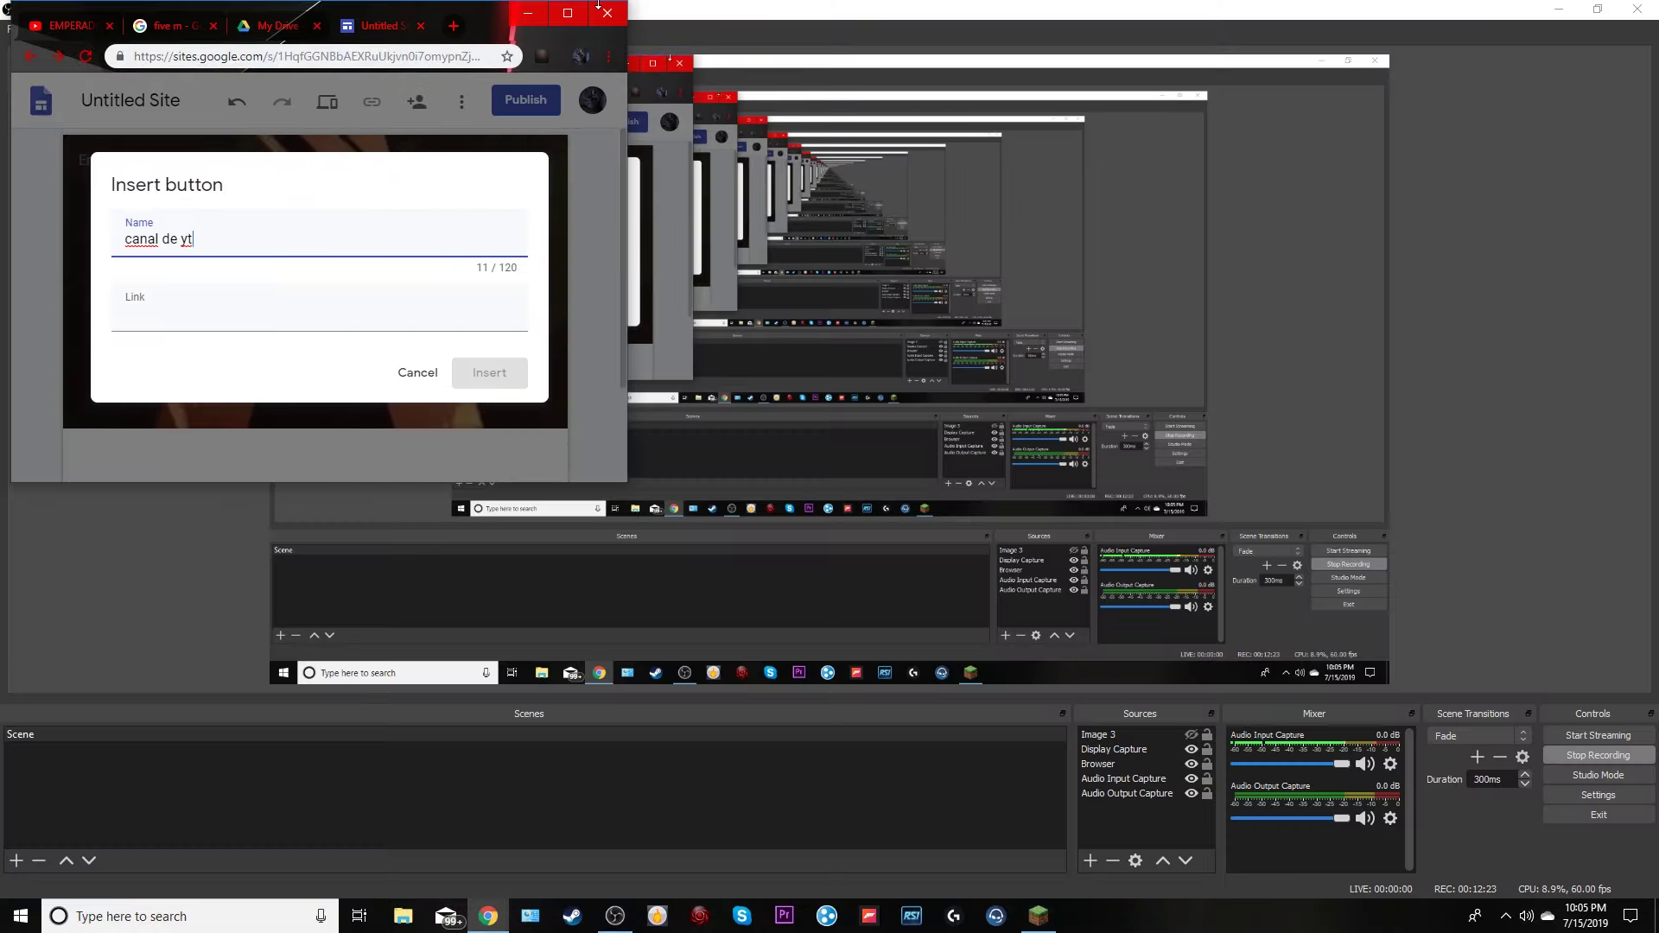
pyautogui.press('super+Up')
# Switch to YouTube and copy the web address of the channel's videos page
pyautogui.click(86, 15)
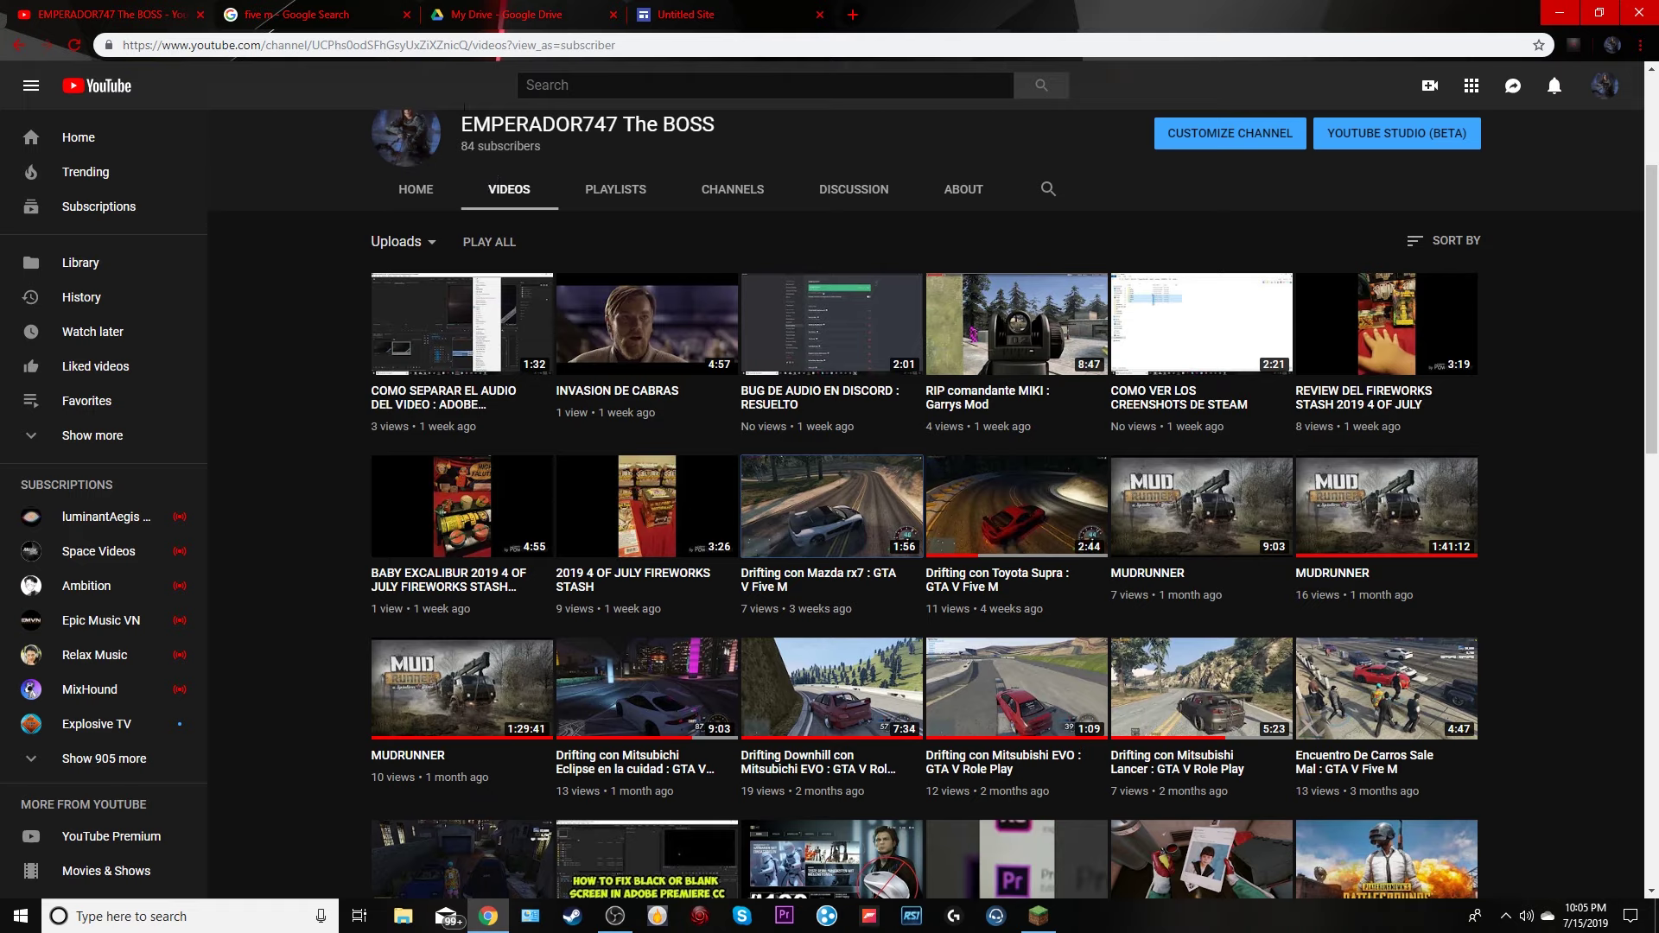
pyautogui.rightClick(871, 143)
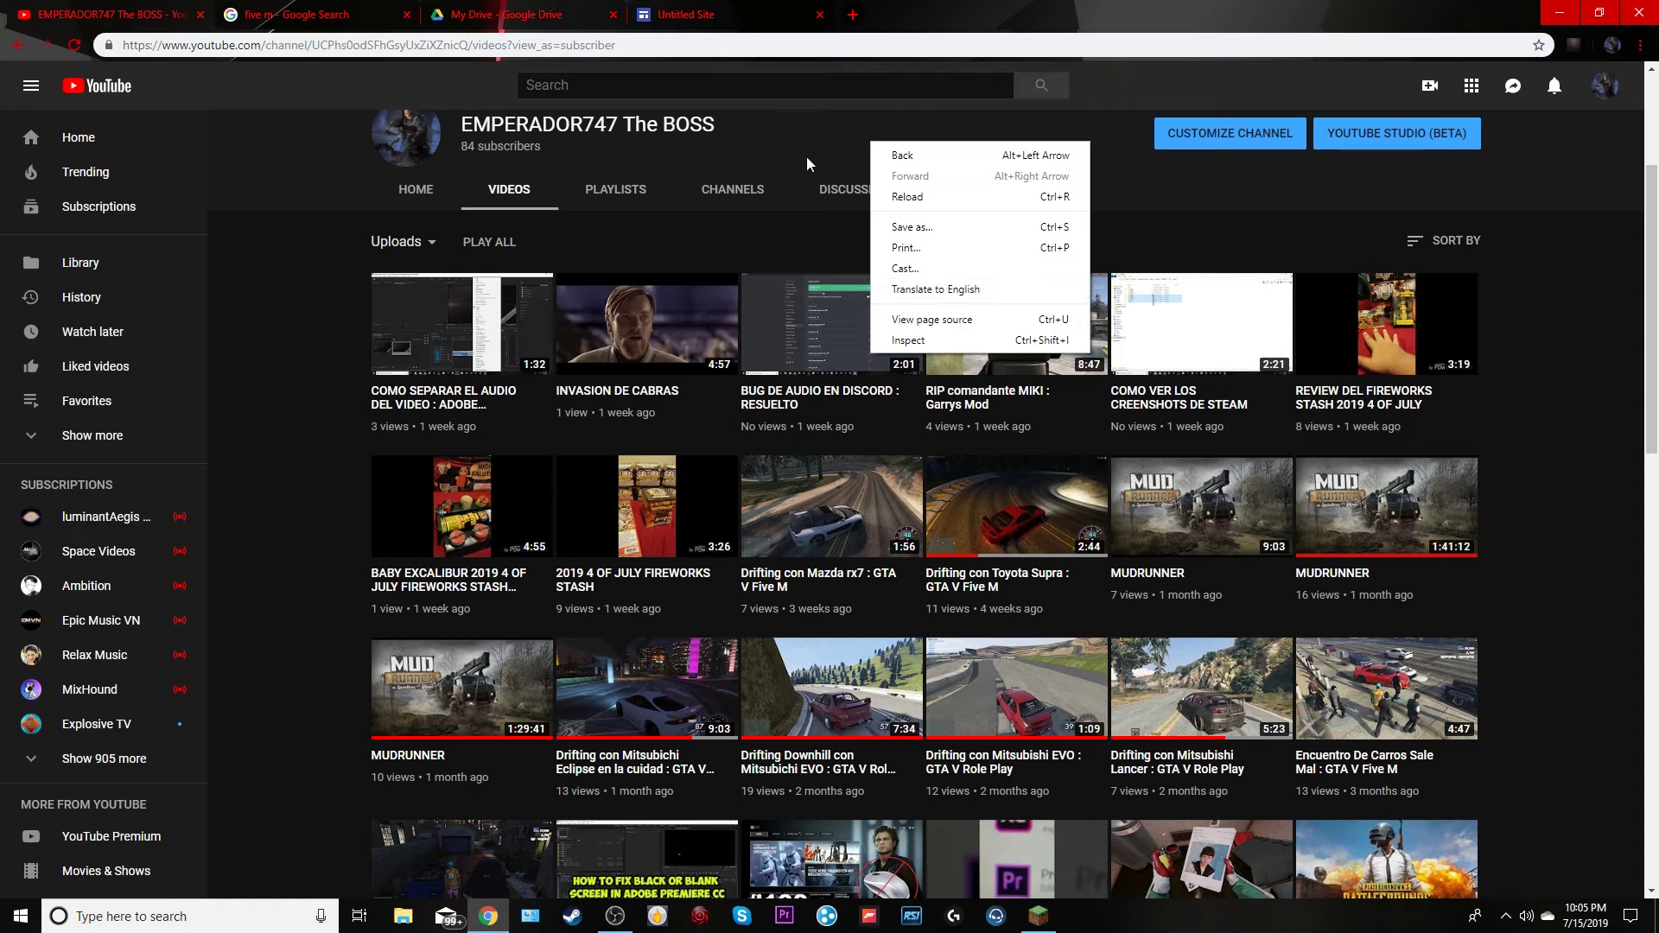
pyautogui.click(515, 45)
pyautogui.rightClick(473, 47)
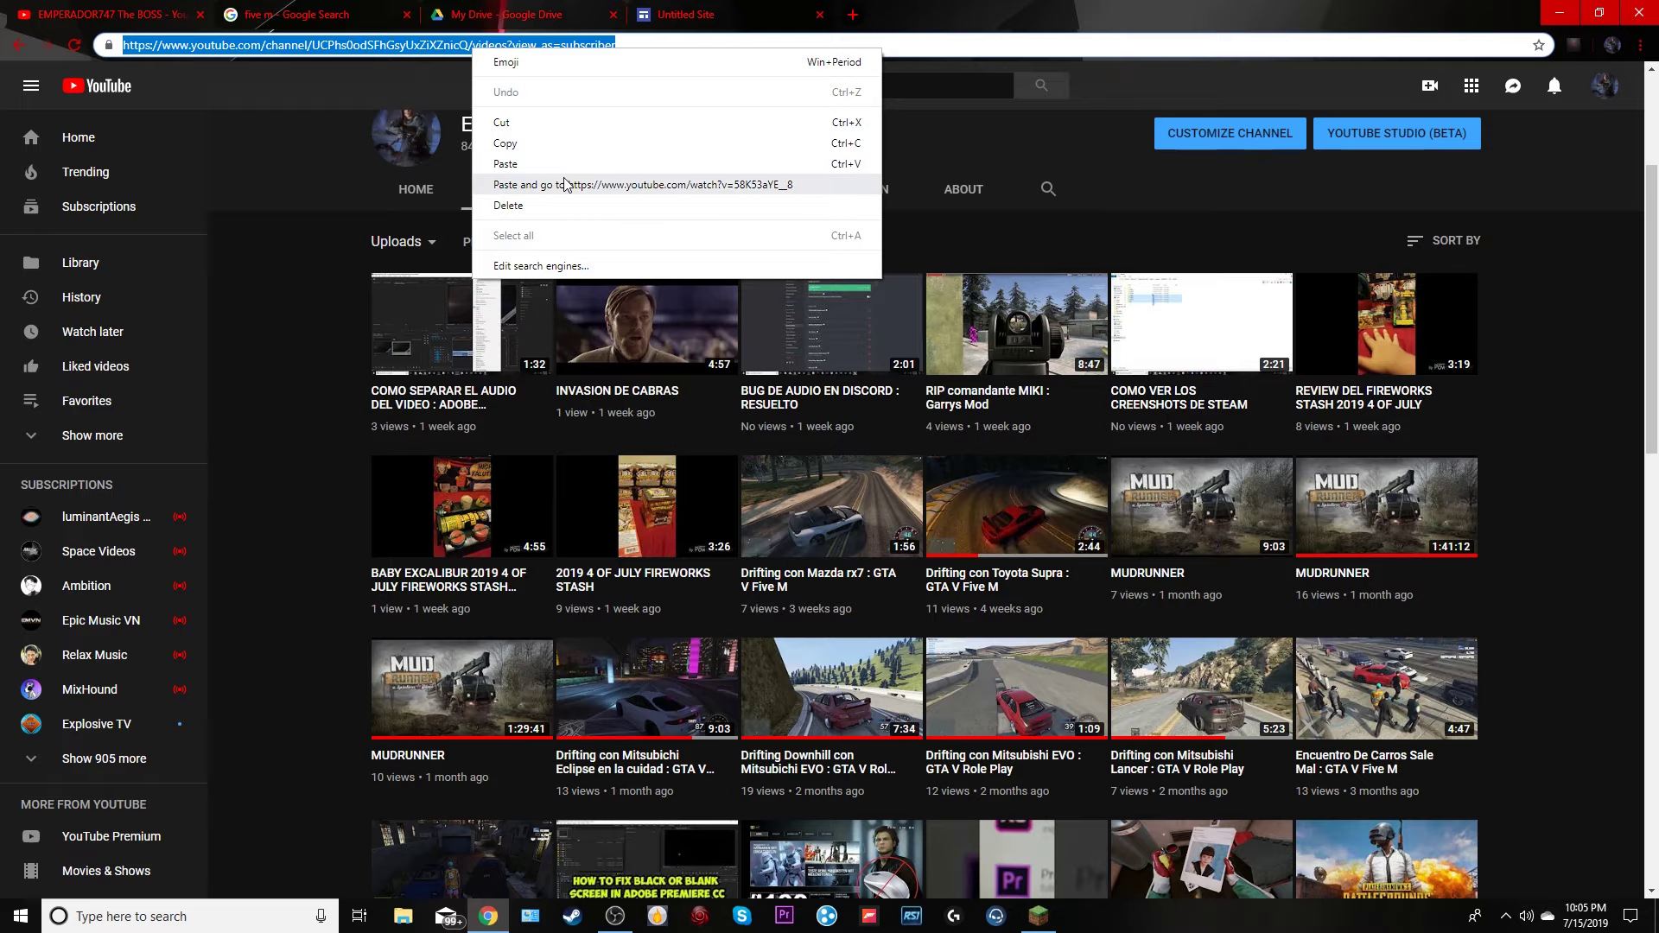
pyautogui.click(553, 143)
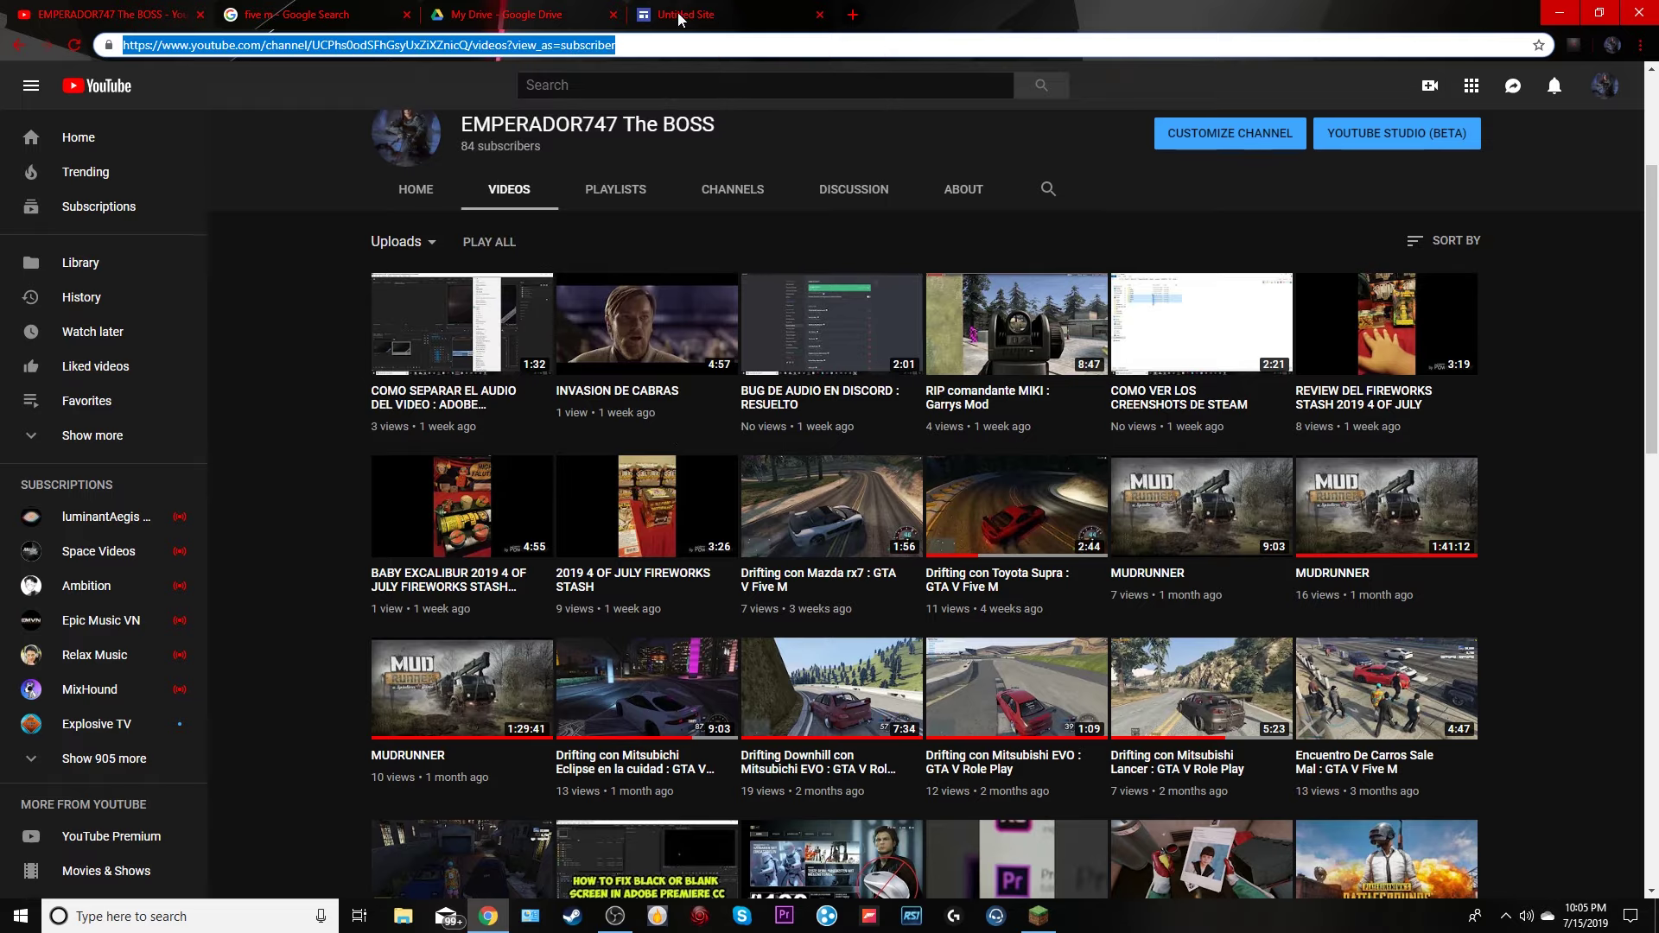
# Return to the site editor, paste the channel address as the "canal de yt" button's link and insert the button
pyautogui.click(682, 18)
pyautogui.click(672, 518)
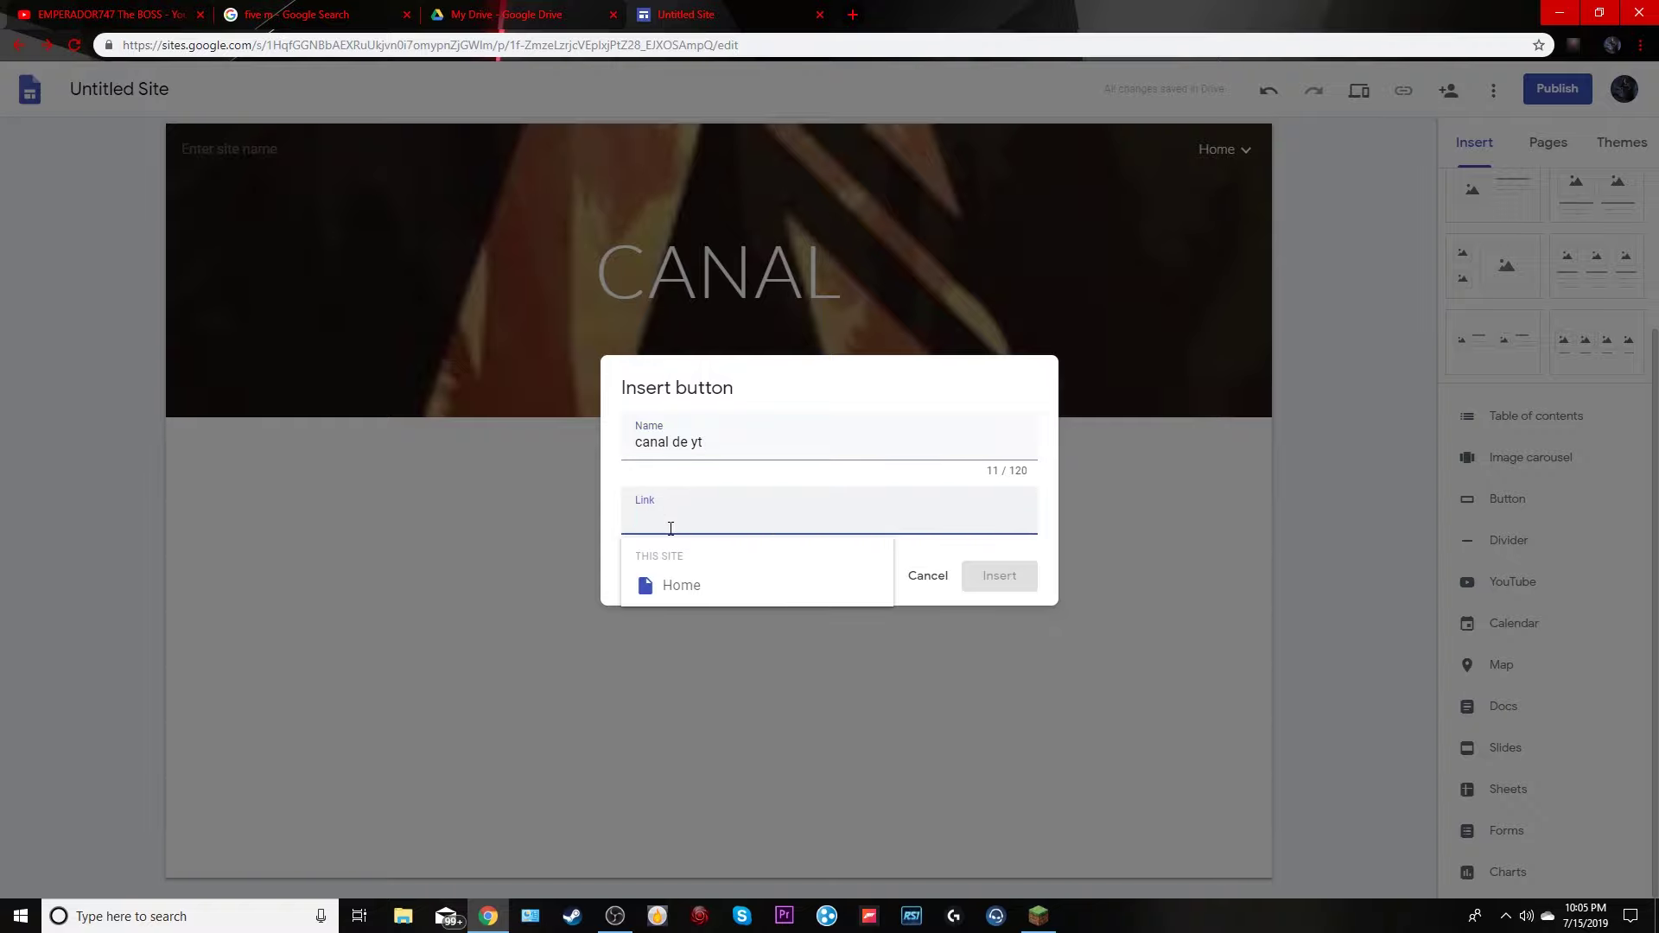
pyautogui.rightClick(671, 524)
pyautogui.click(721, 662)
pyautogui.click(999, 575)
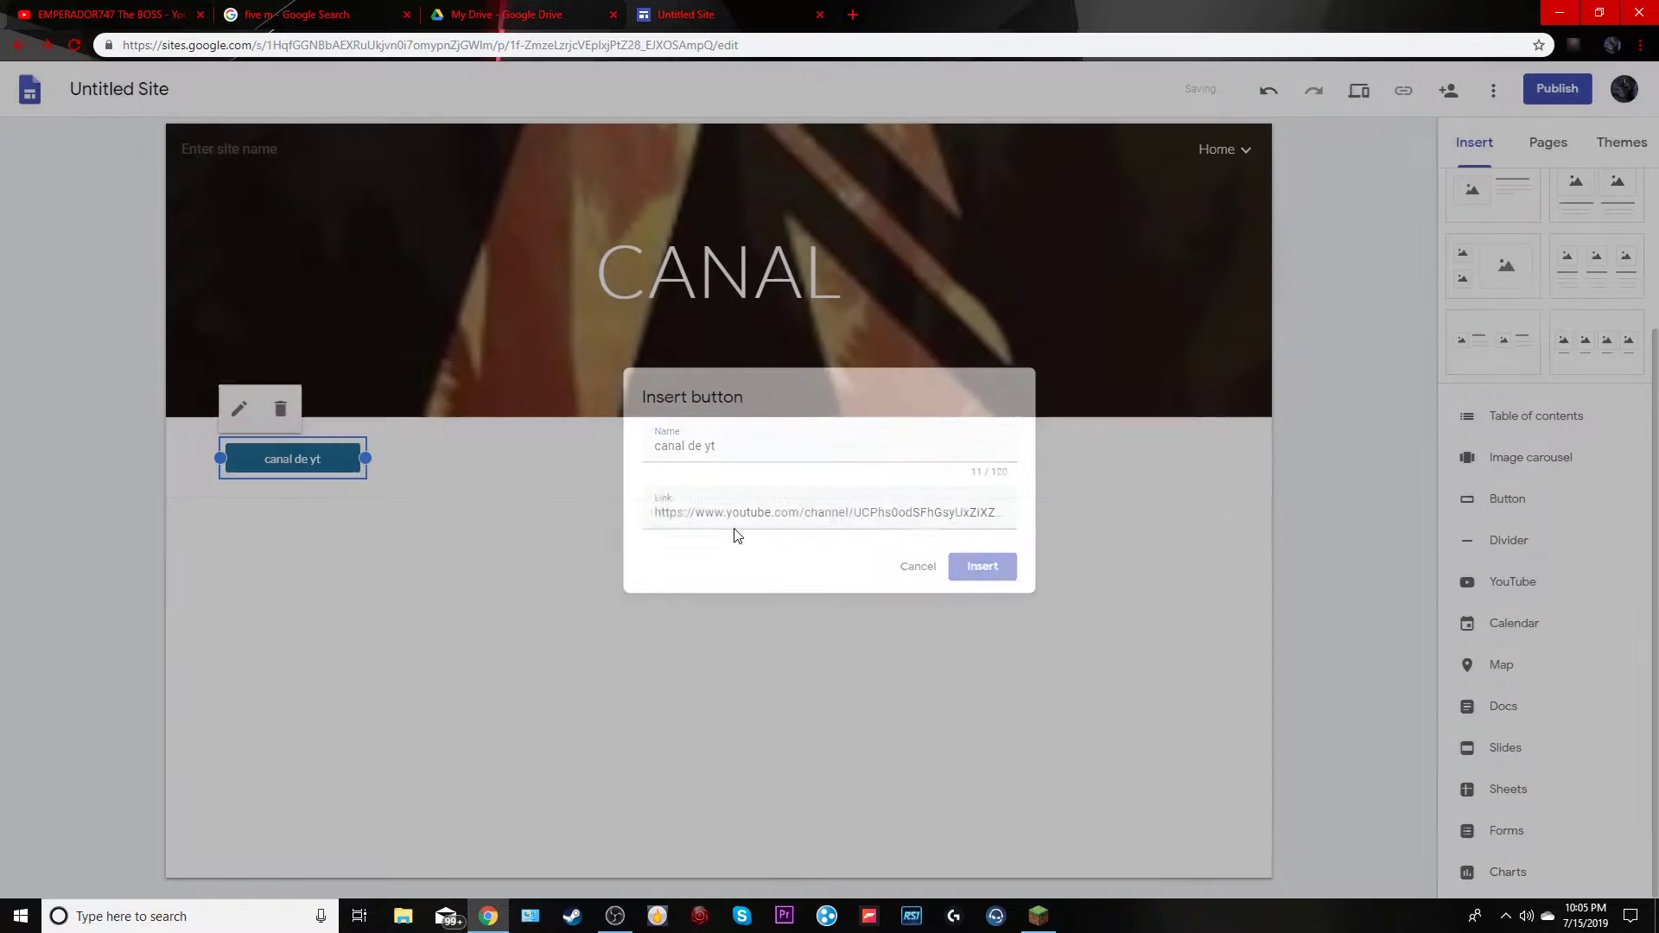
# Preview the site, test that the "canal de yt" button opens the YouTube channel, and close the preview
pyautogui.click(1359, 91)
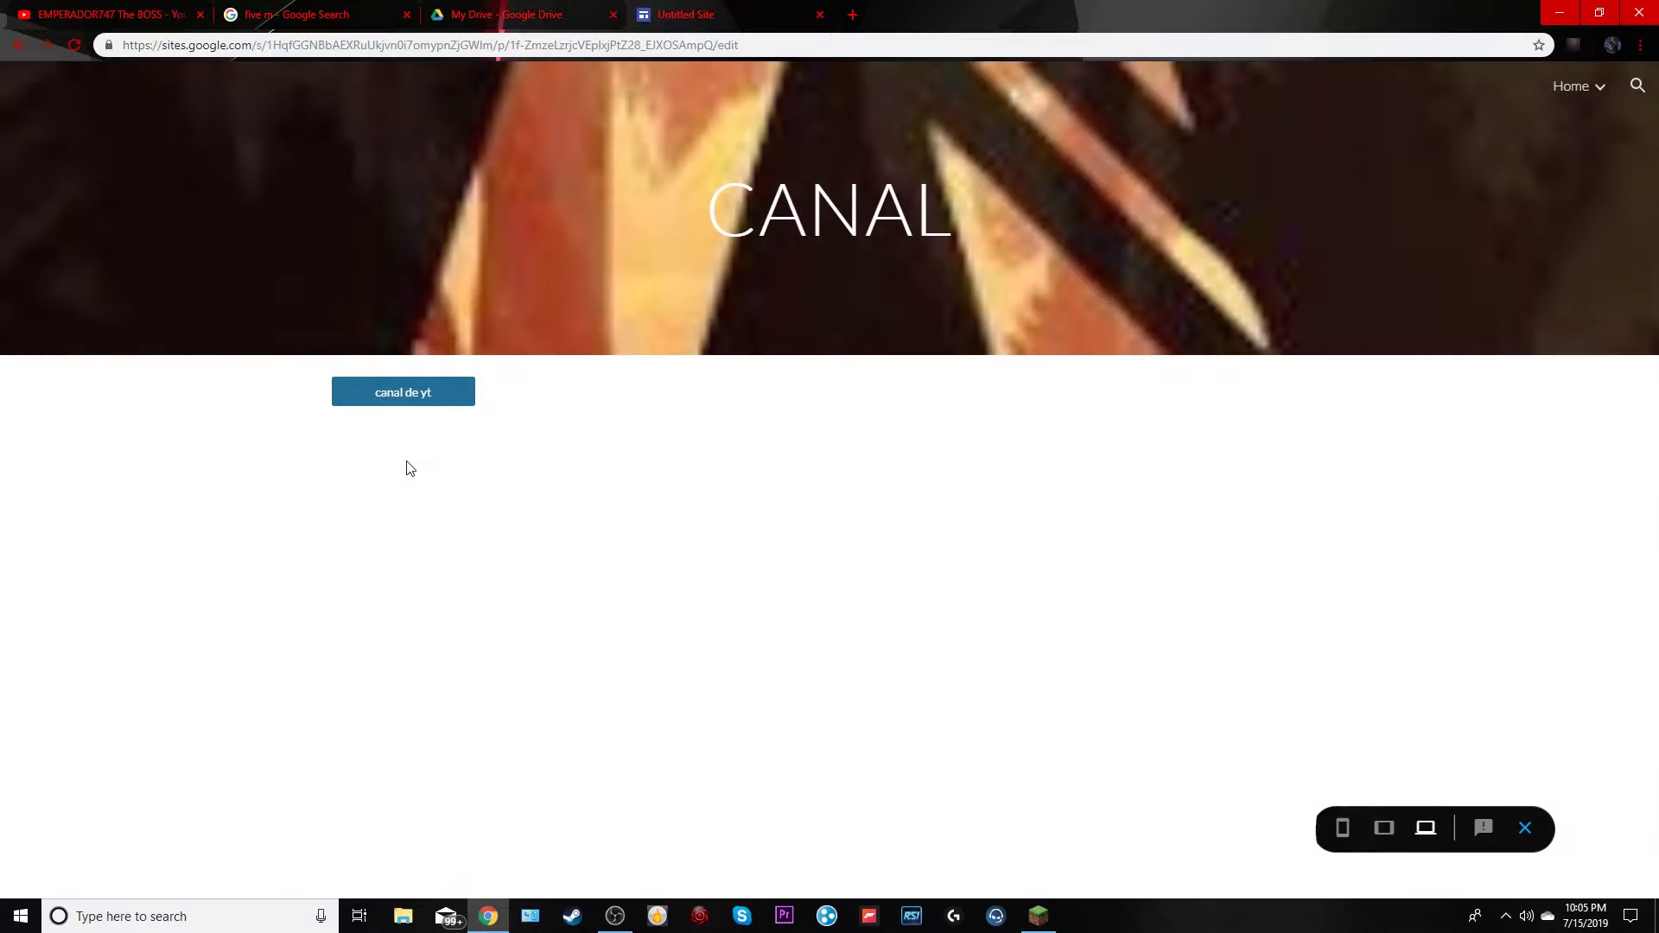
pyautogui.click(408, 402)
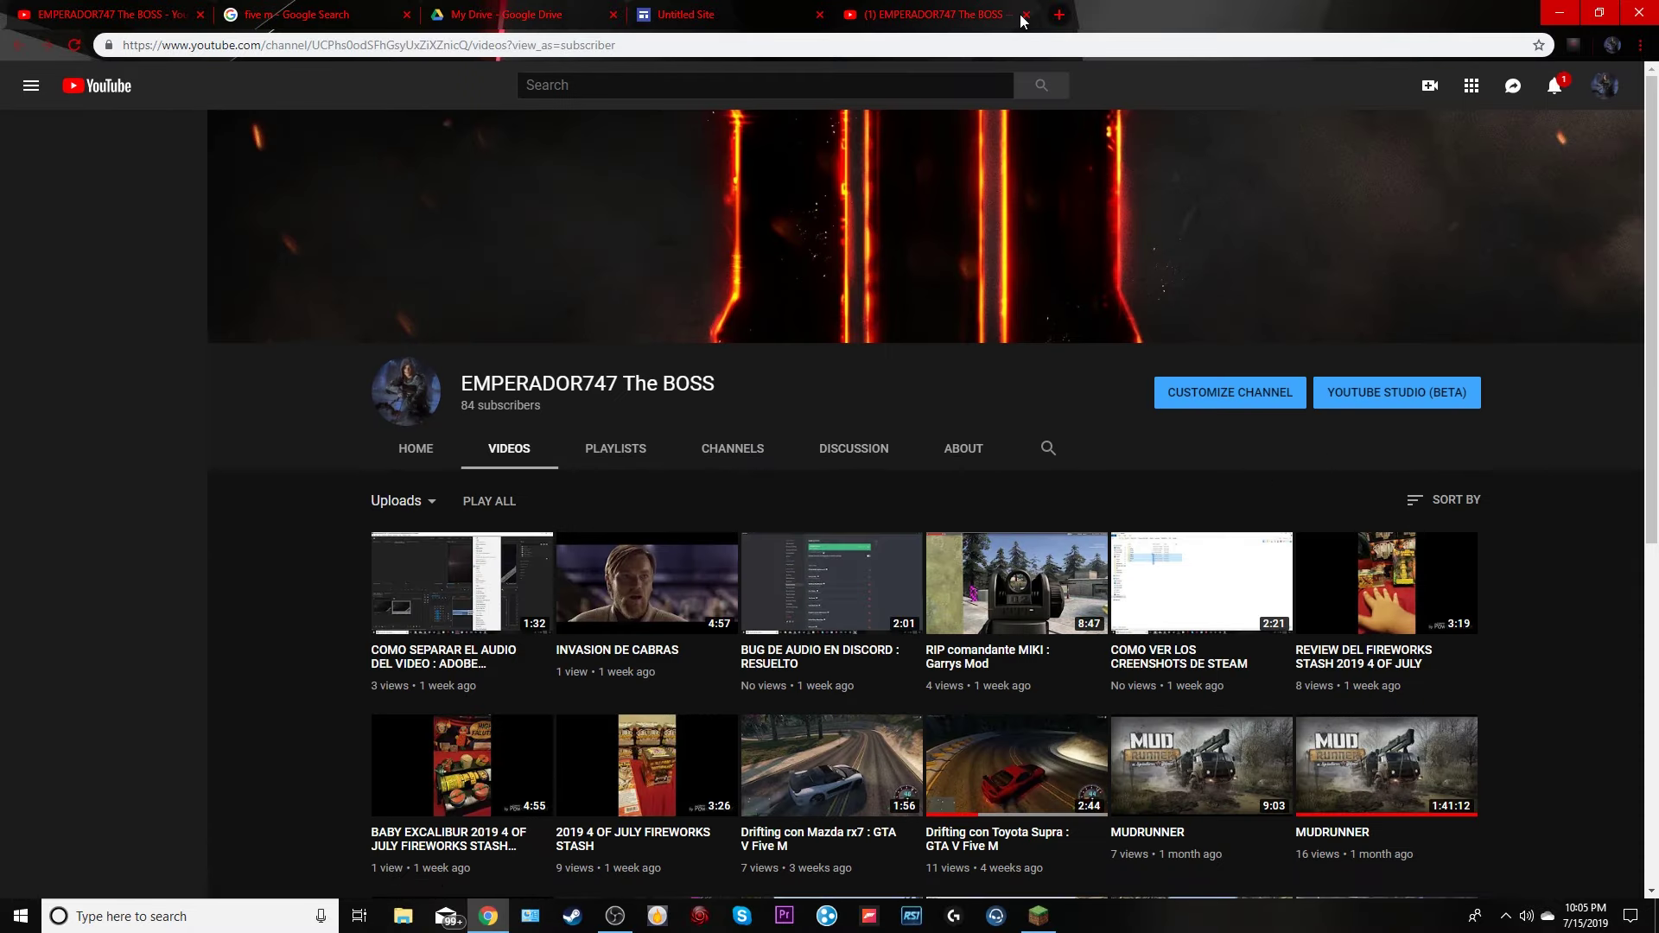
pyautogui.click(1026, 15)
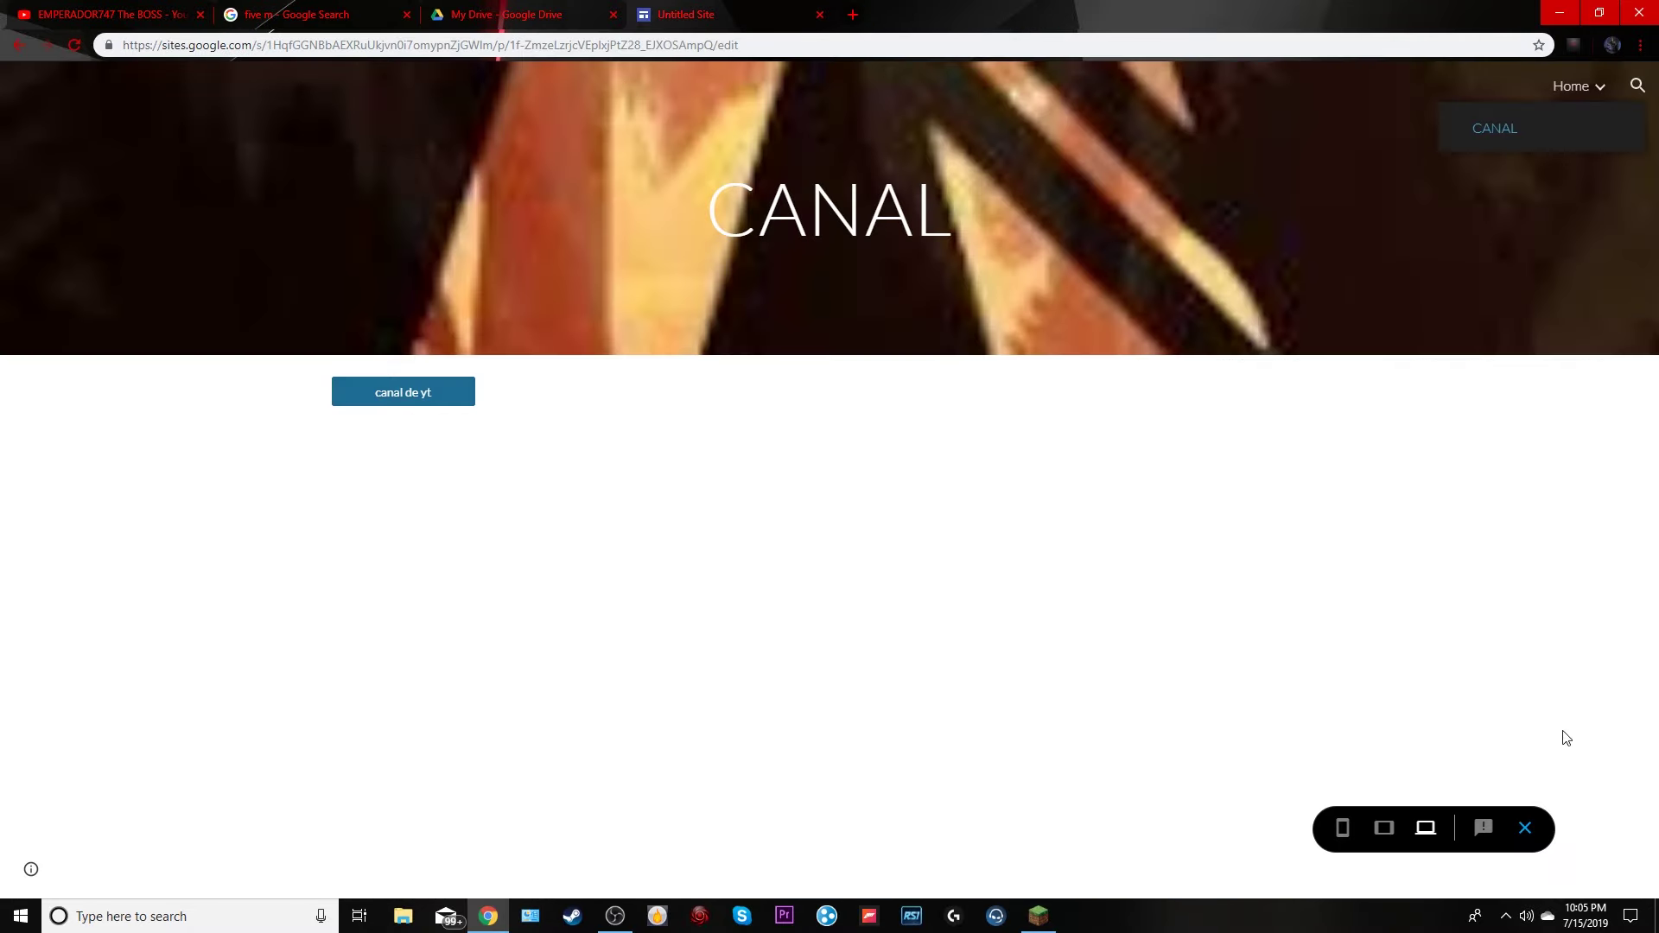
pyautogui.click(1525, 827)
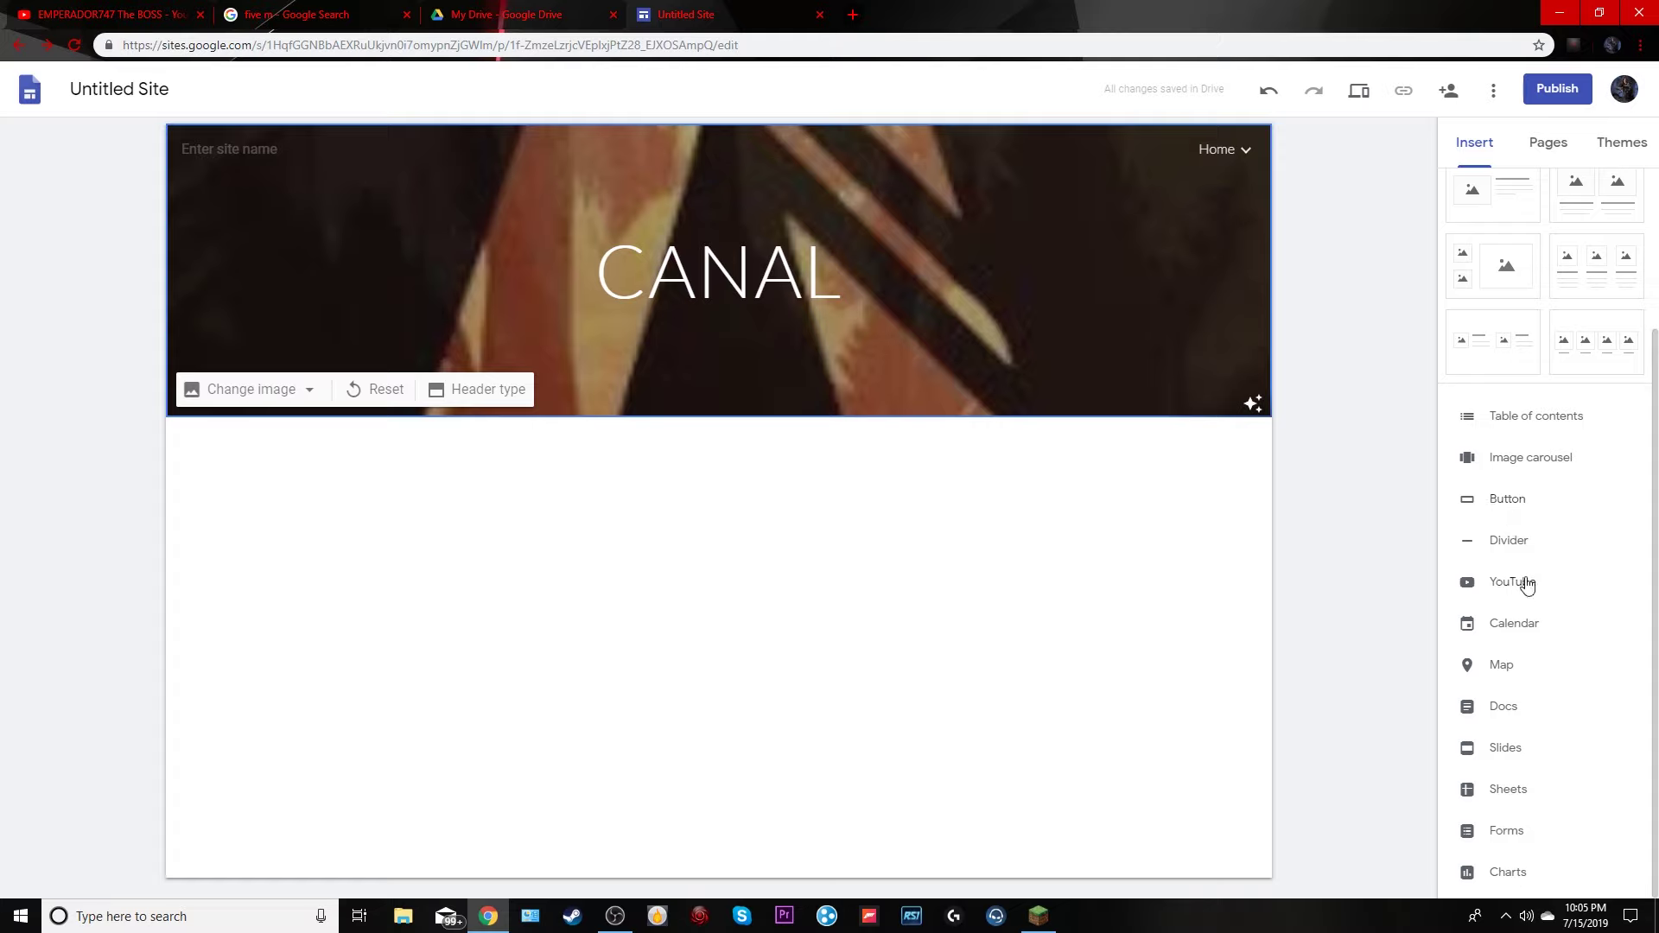
# Start inserting a YouTube video and try the channel address as the search query, clearing it again
pyautogui.click(1551, 596)
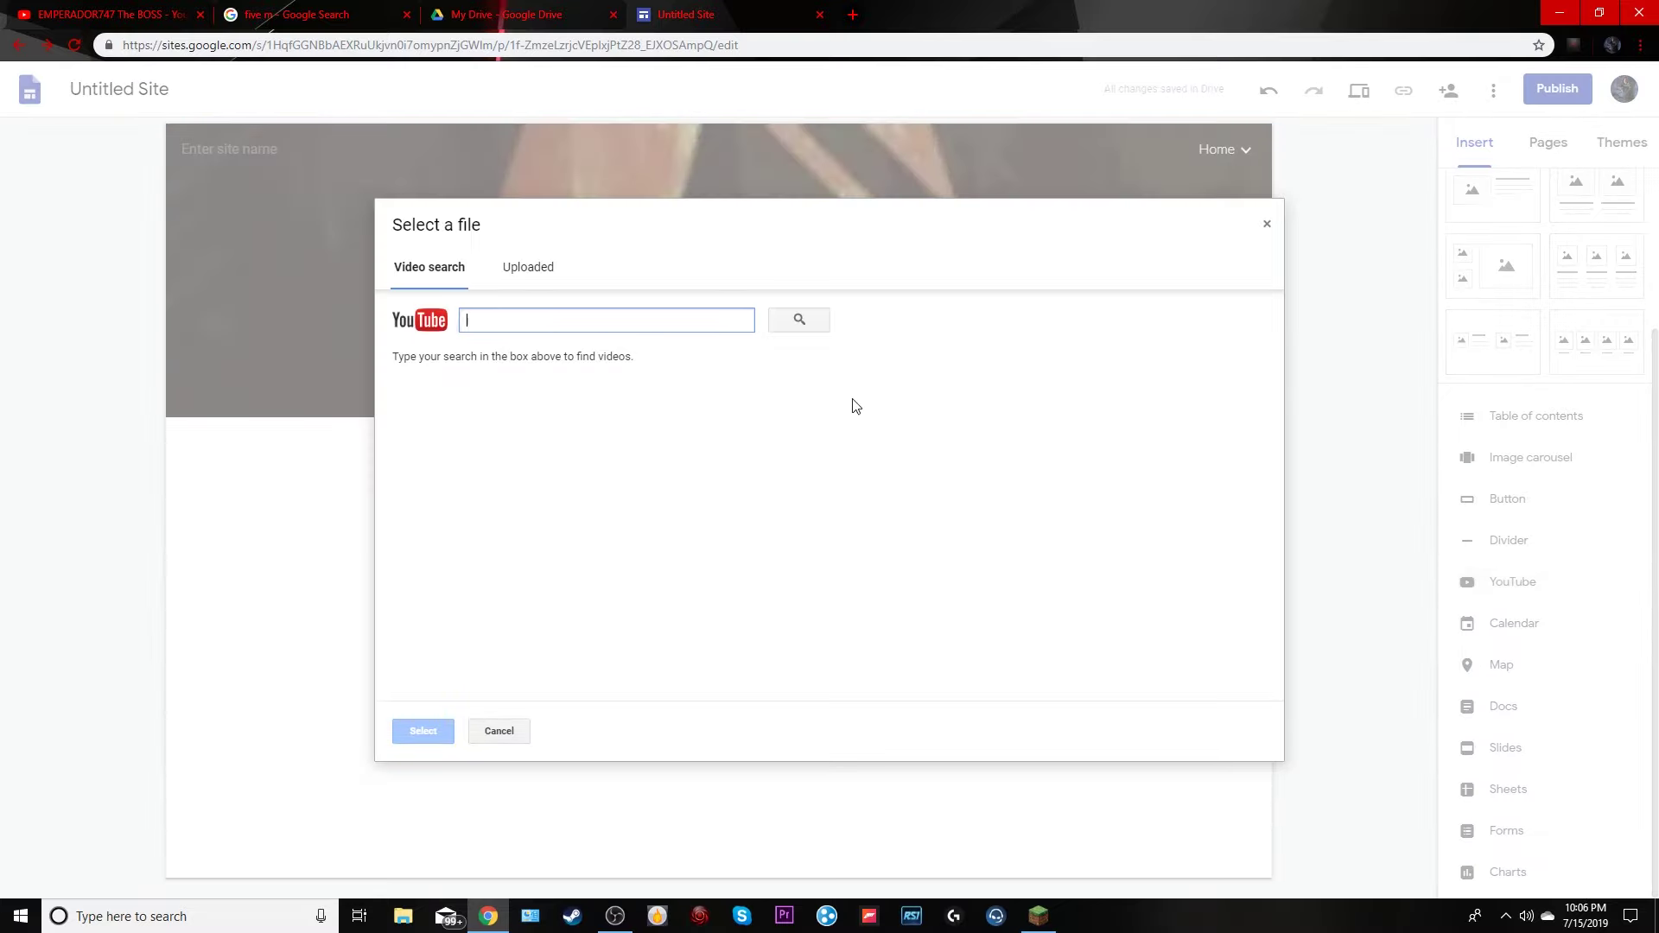
pyautogui.rightClick(501, 316)
pyautogui.click(545, 449)
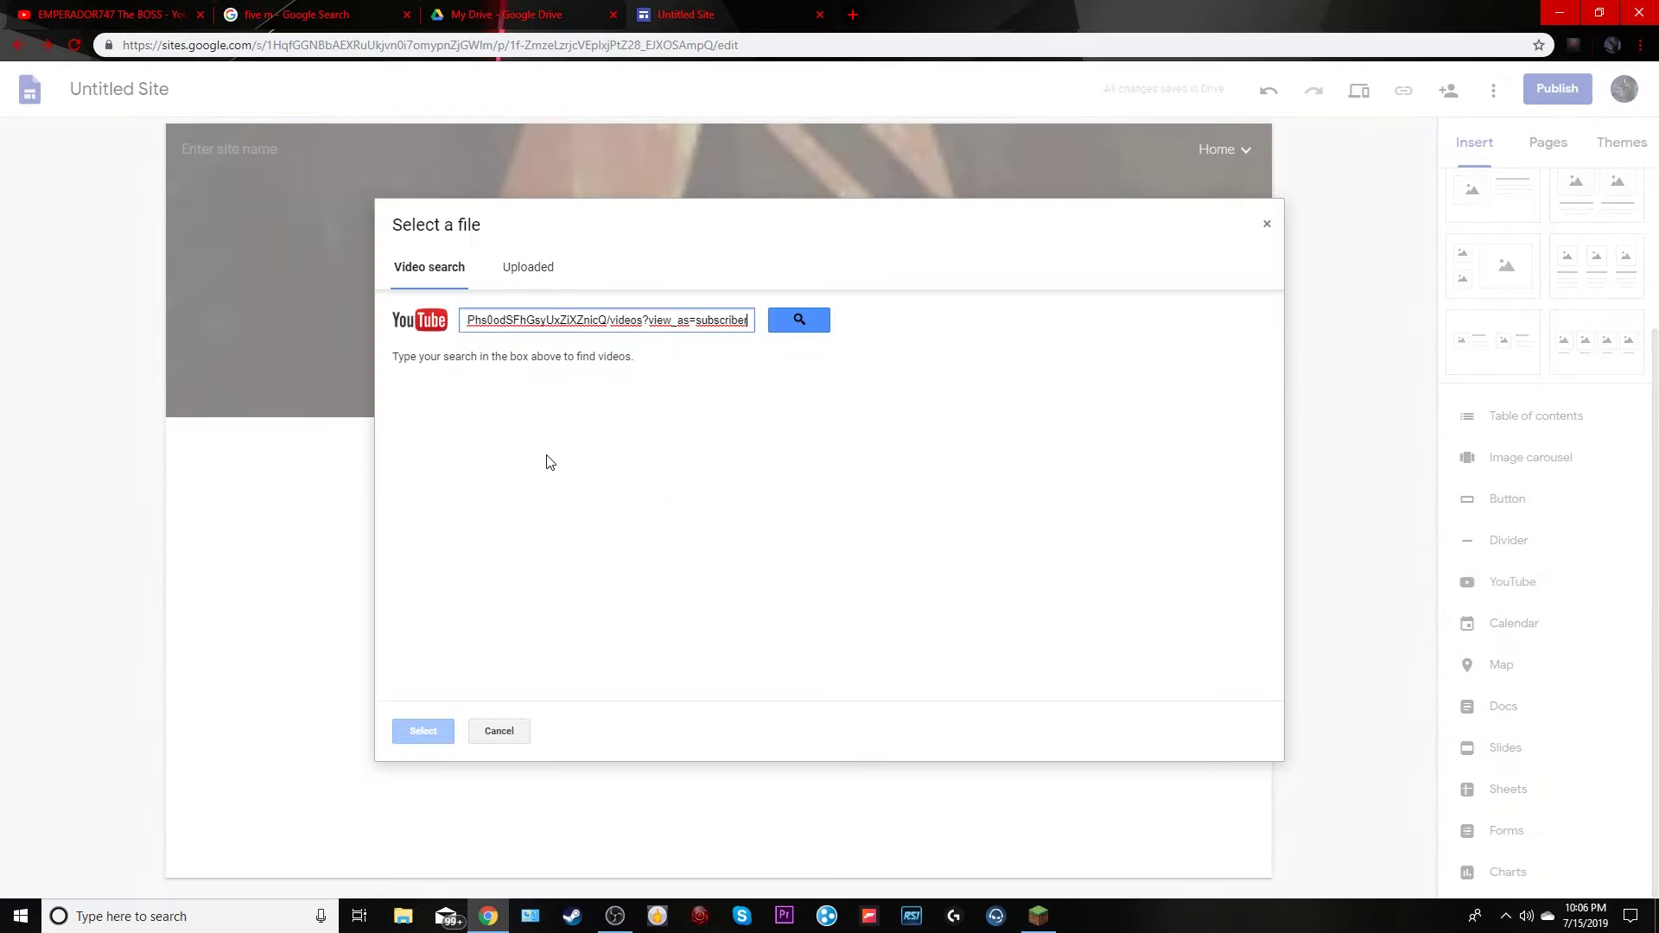
pyautogui.hotkey('ctrl', 'a')
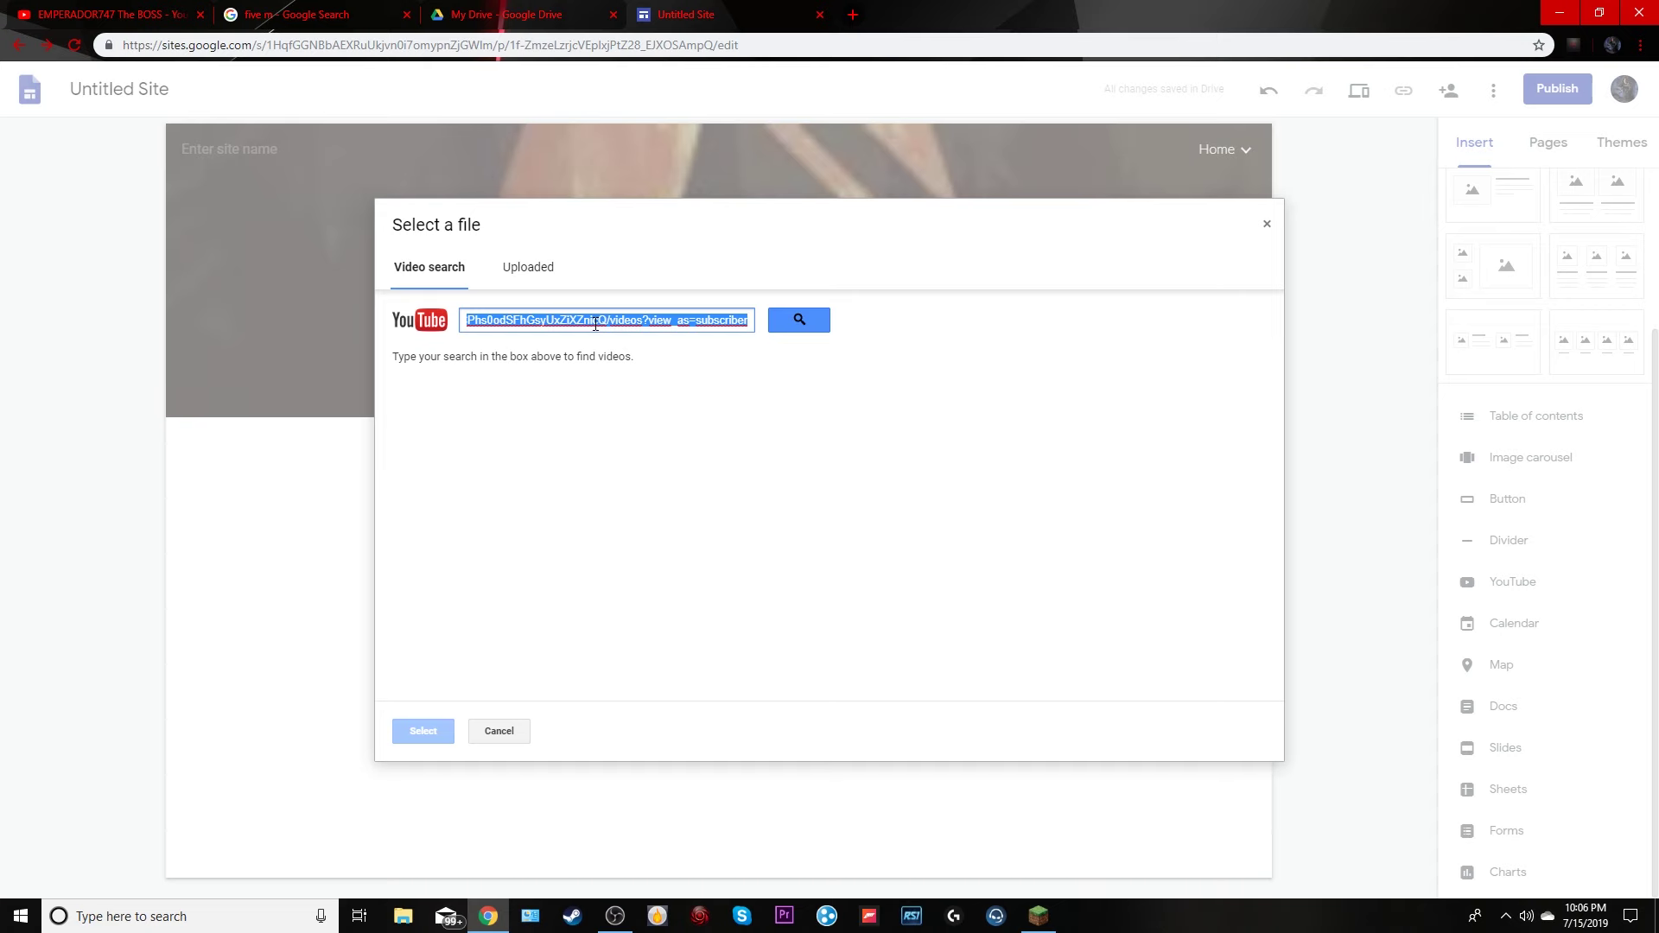
pyautogui.press('BackSpace')
# Open the channel's "Drifting con Toyota Supra : GTA V Five M" video on YouTube, pause it and copy its title
pyautogui.hotkey('ctrl', '1')
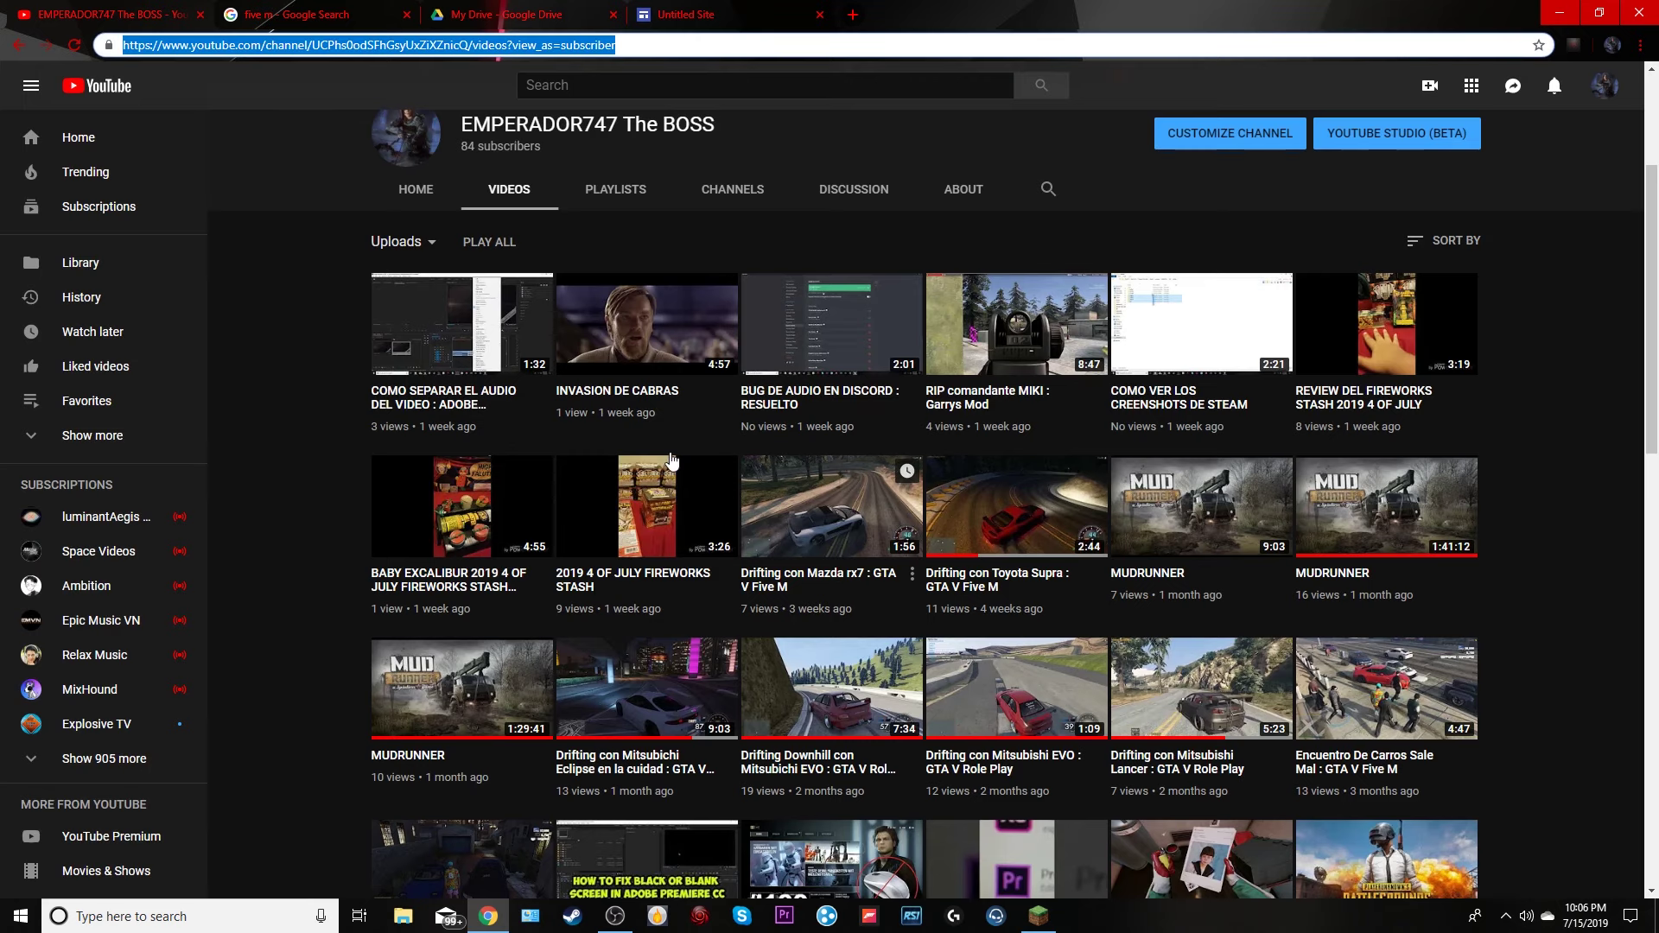
pyautogui.click(1016, 505)
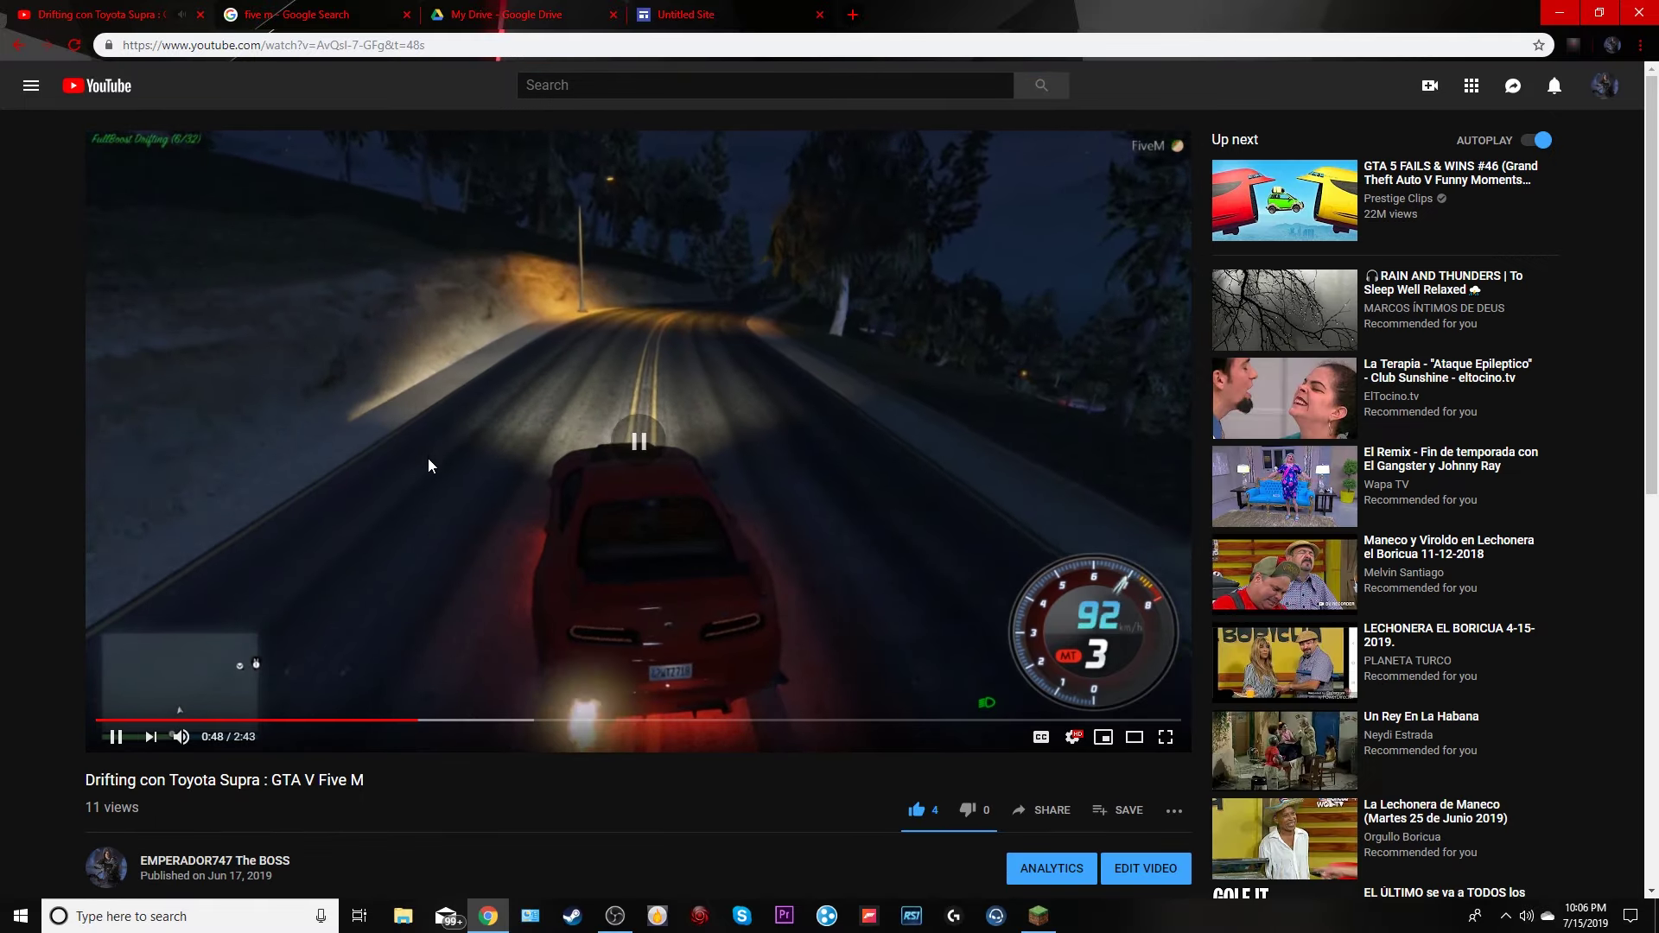
pyautogui.click(428, 458)
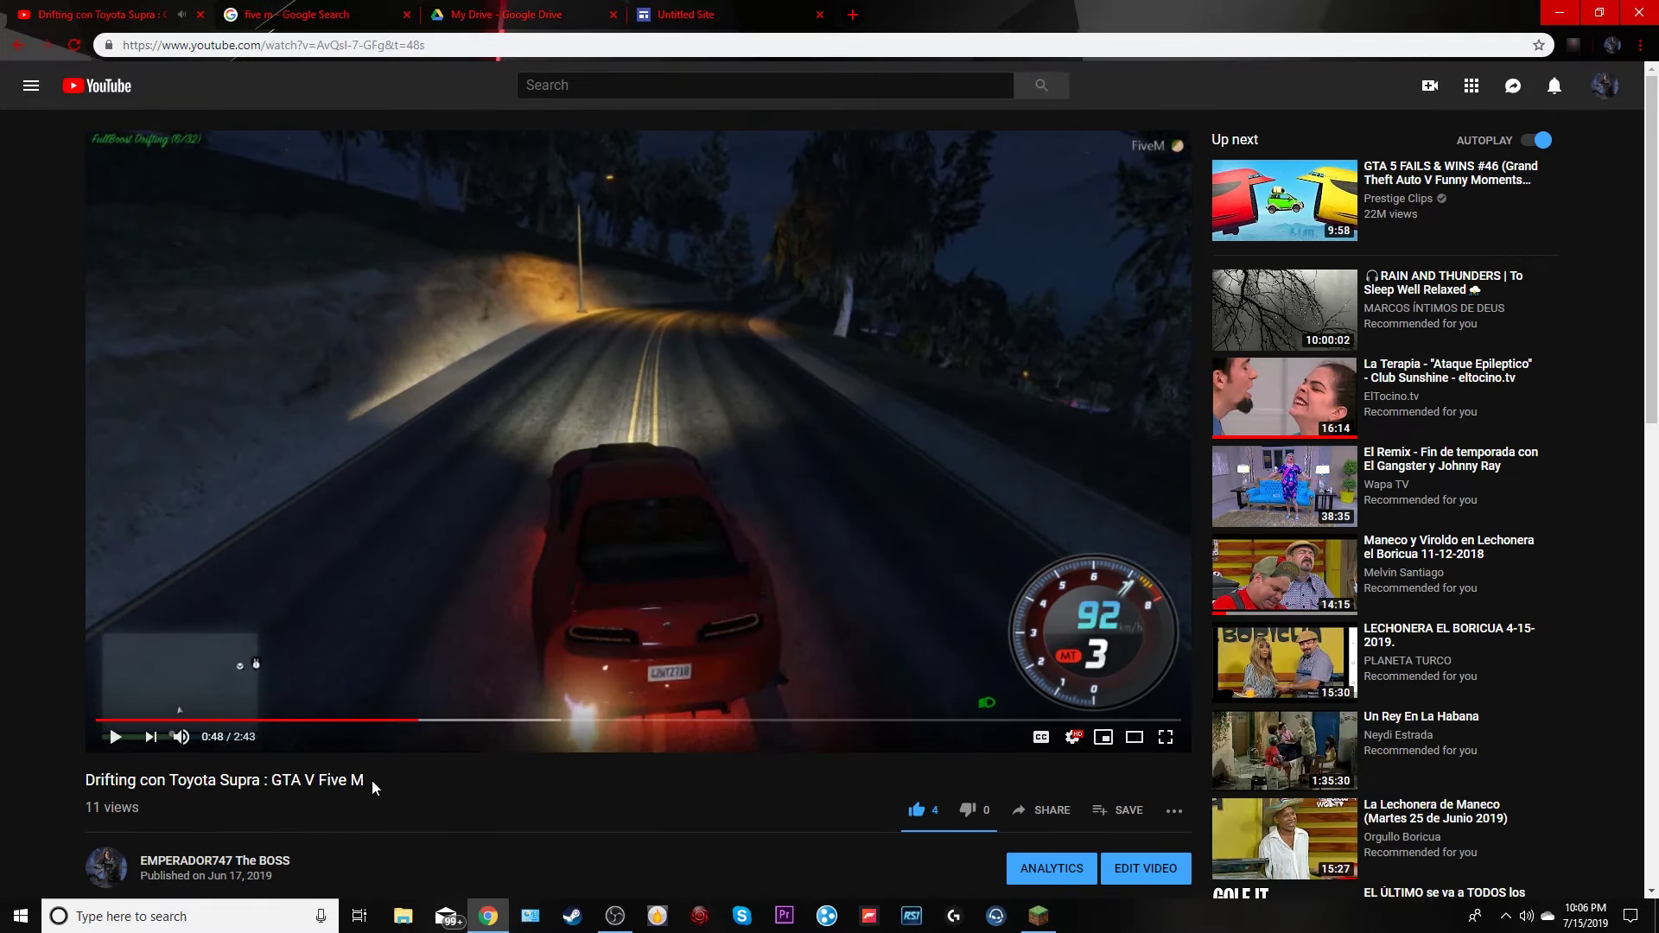
pyautogui.moveTo(372, 780); pyautogui.dragTo(86, 780)
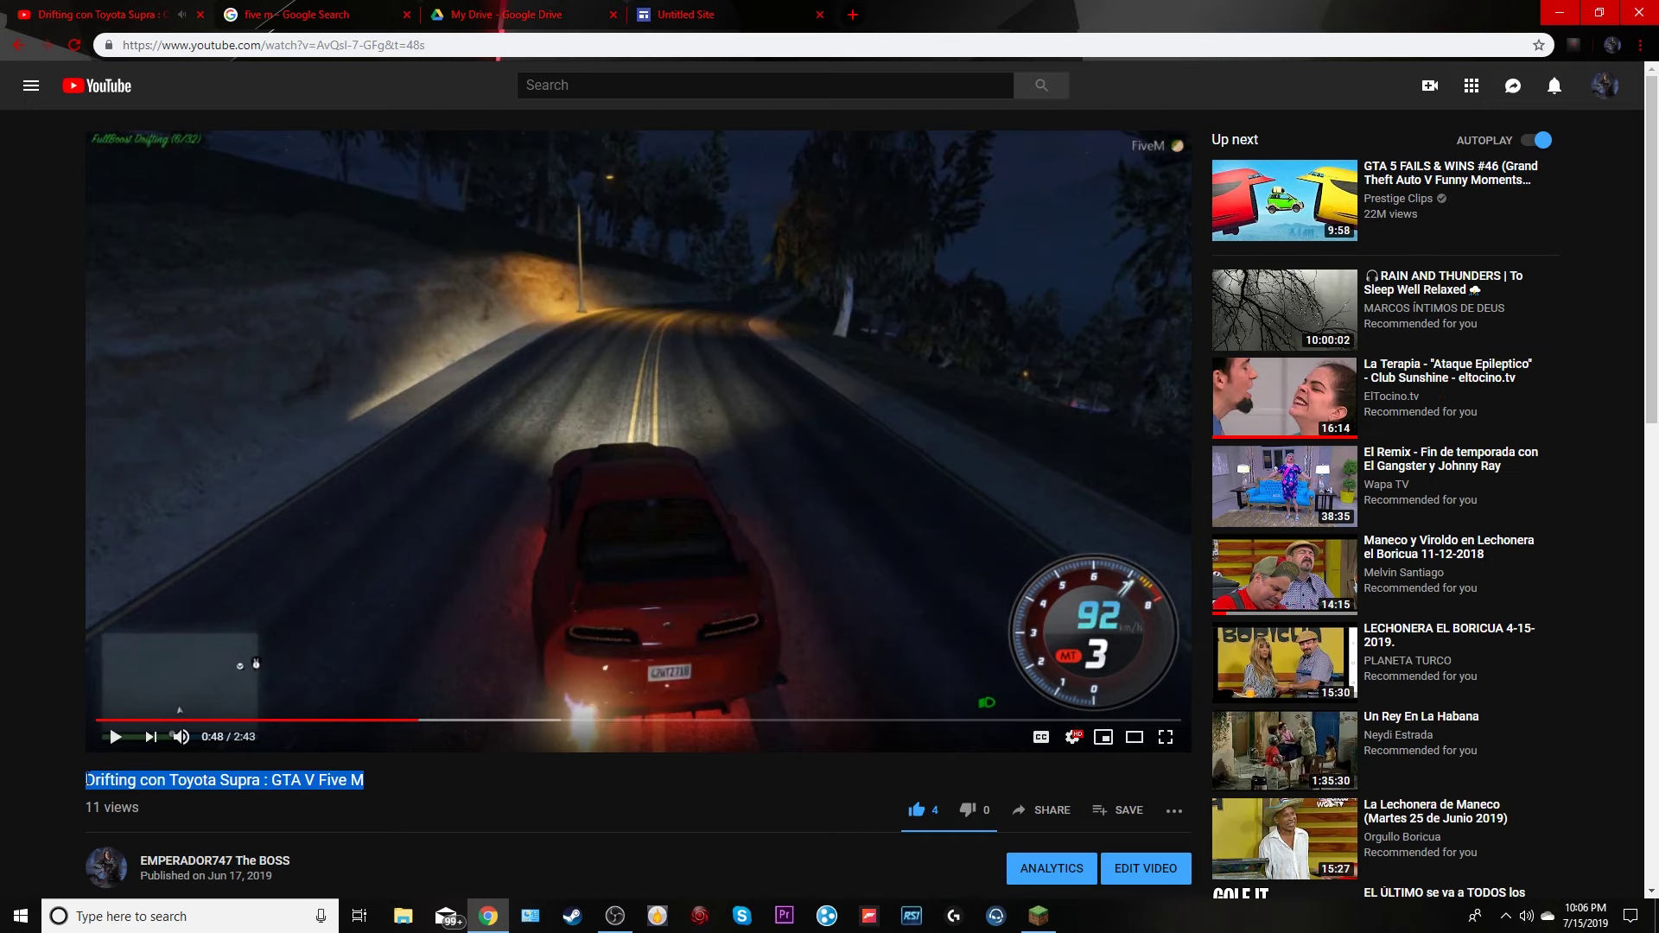
pyautogui.rightClick(136, 796)
pyautogui.click(177, 801)
# Return to the site editor and search the video picker for "Drifting con Toyota Supra : GTA V Five M"
pyautogui.click(458, 14)
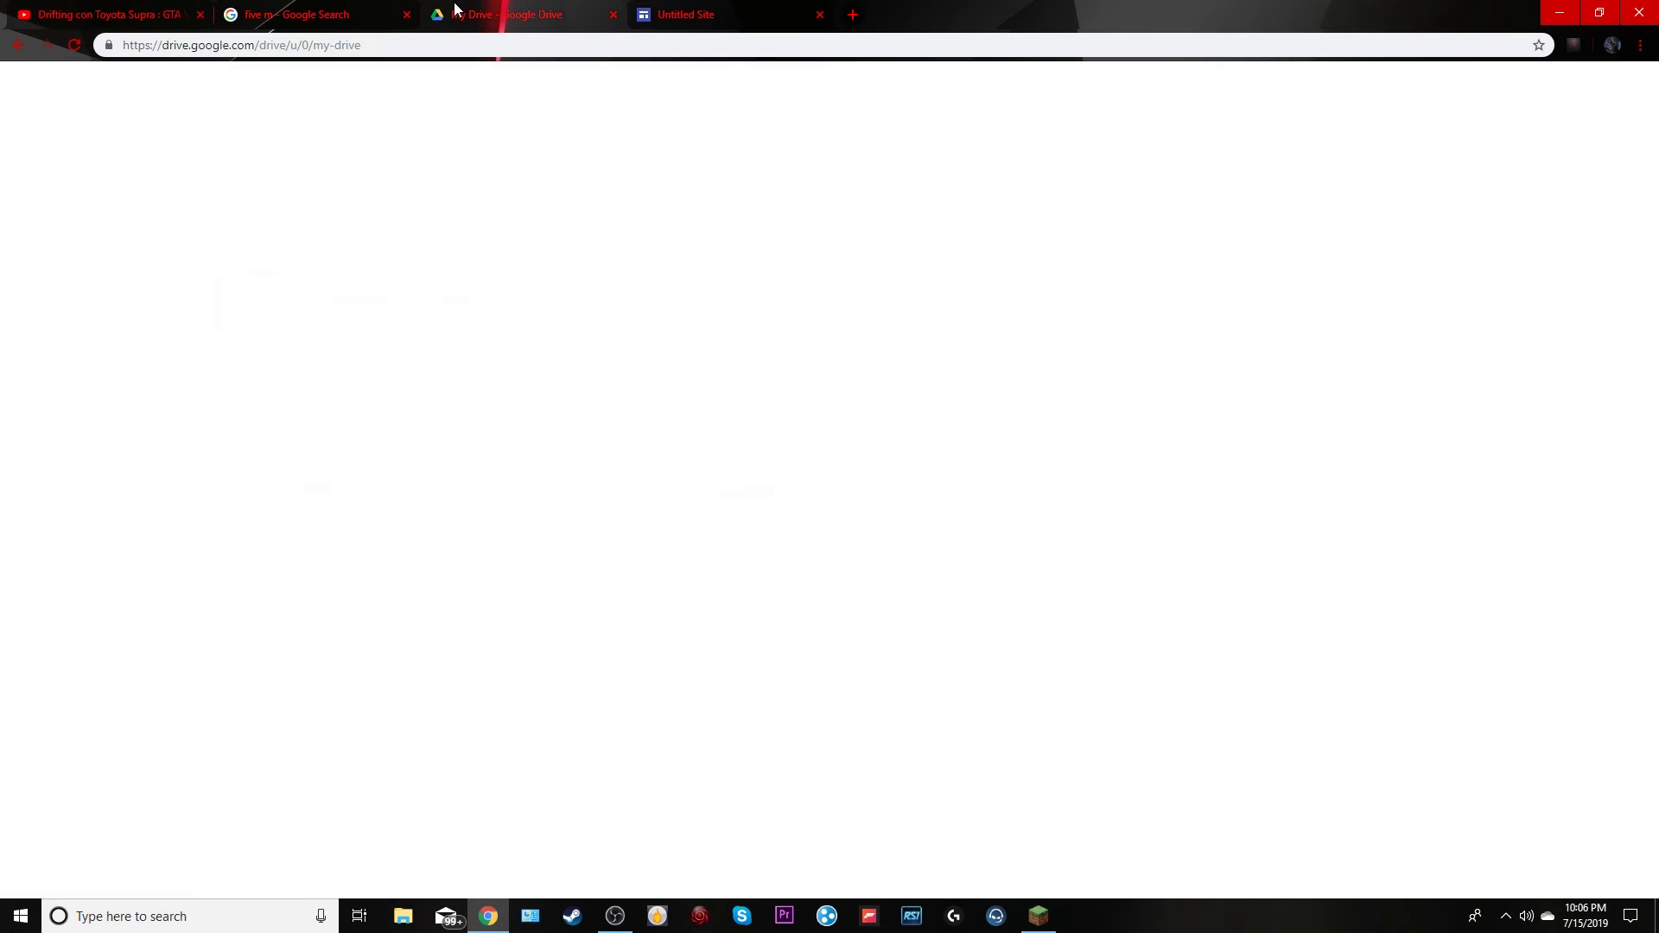
pyautogui.click(360, 11)
pyautogui.click(687, 14)
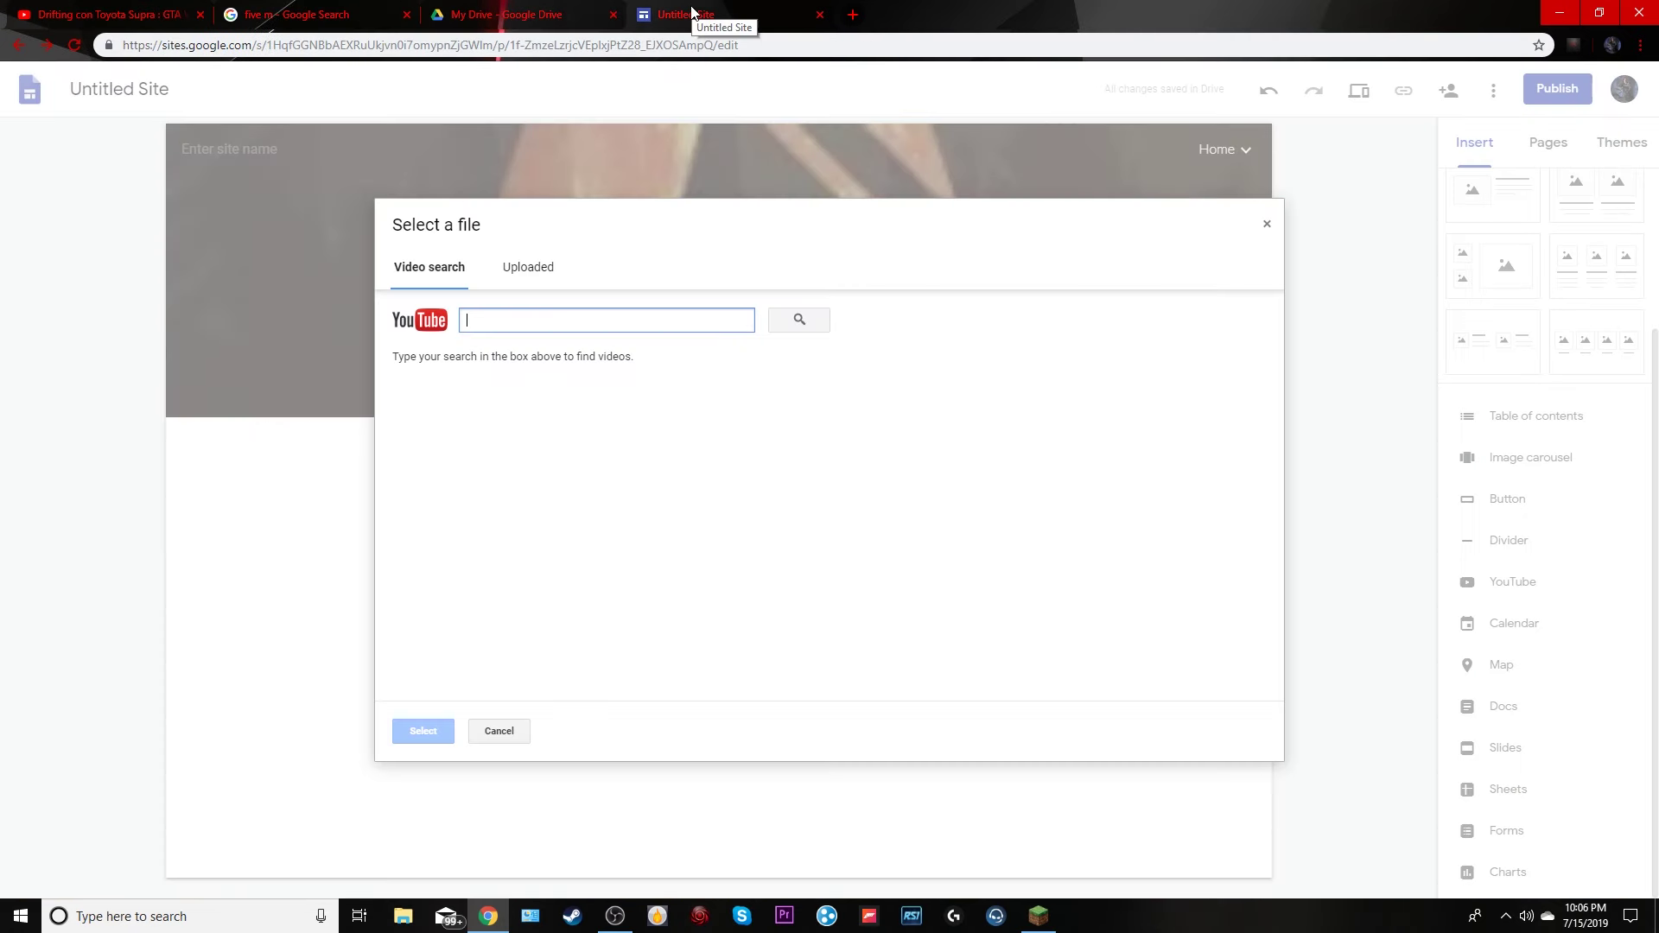
pyautogui.rightClick(604, 319)
pyautogui.click(643, 456)
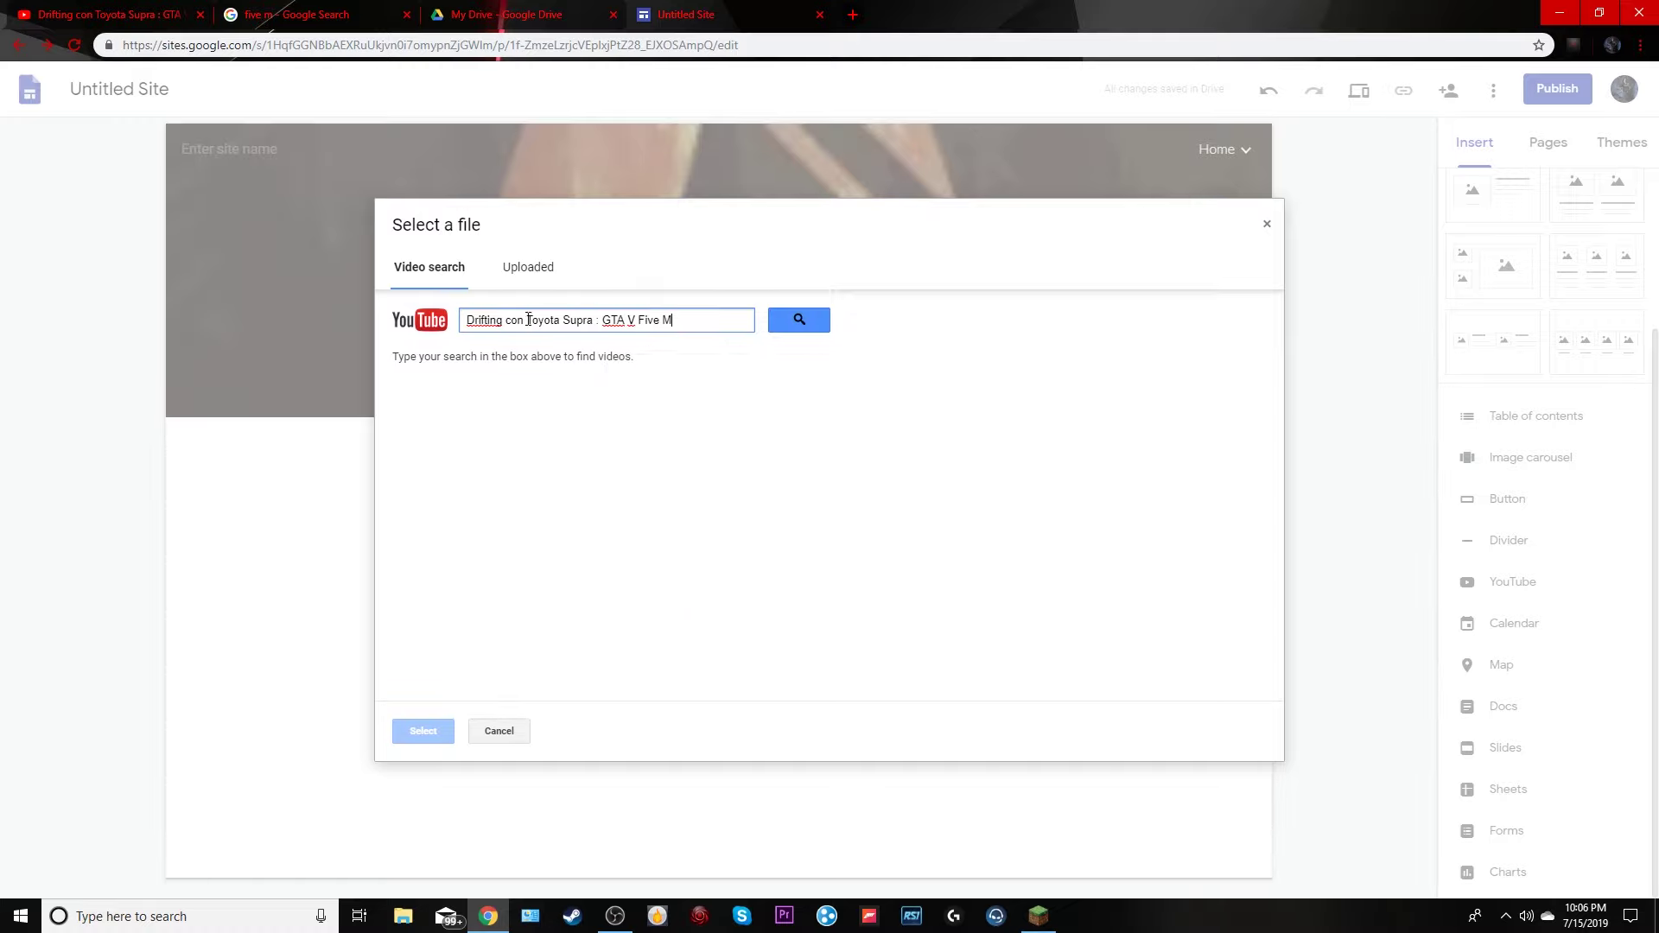
pyautogui.click(799, 320)
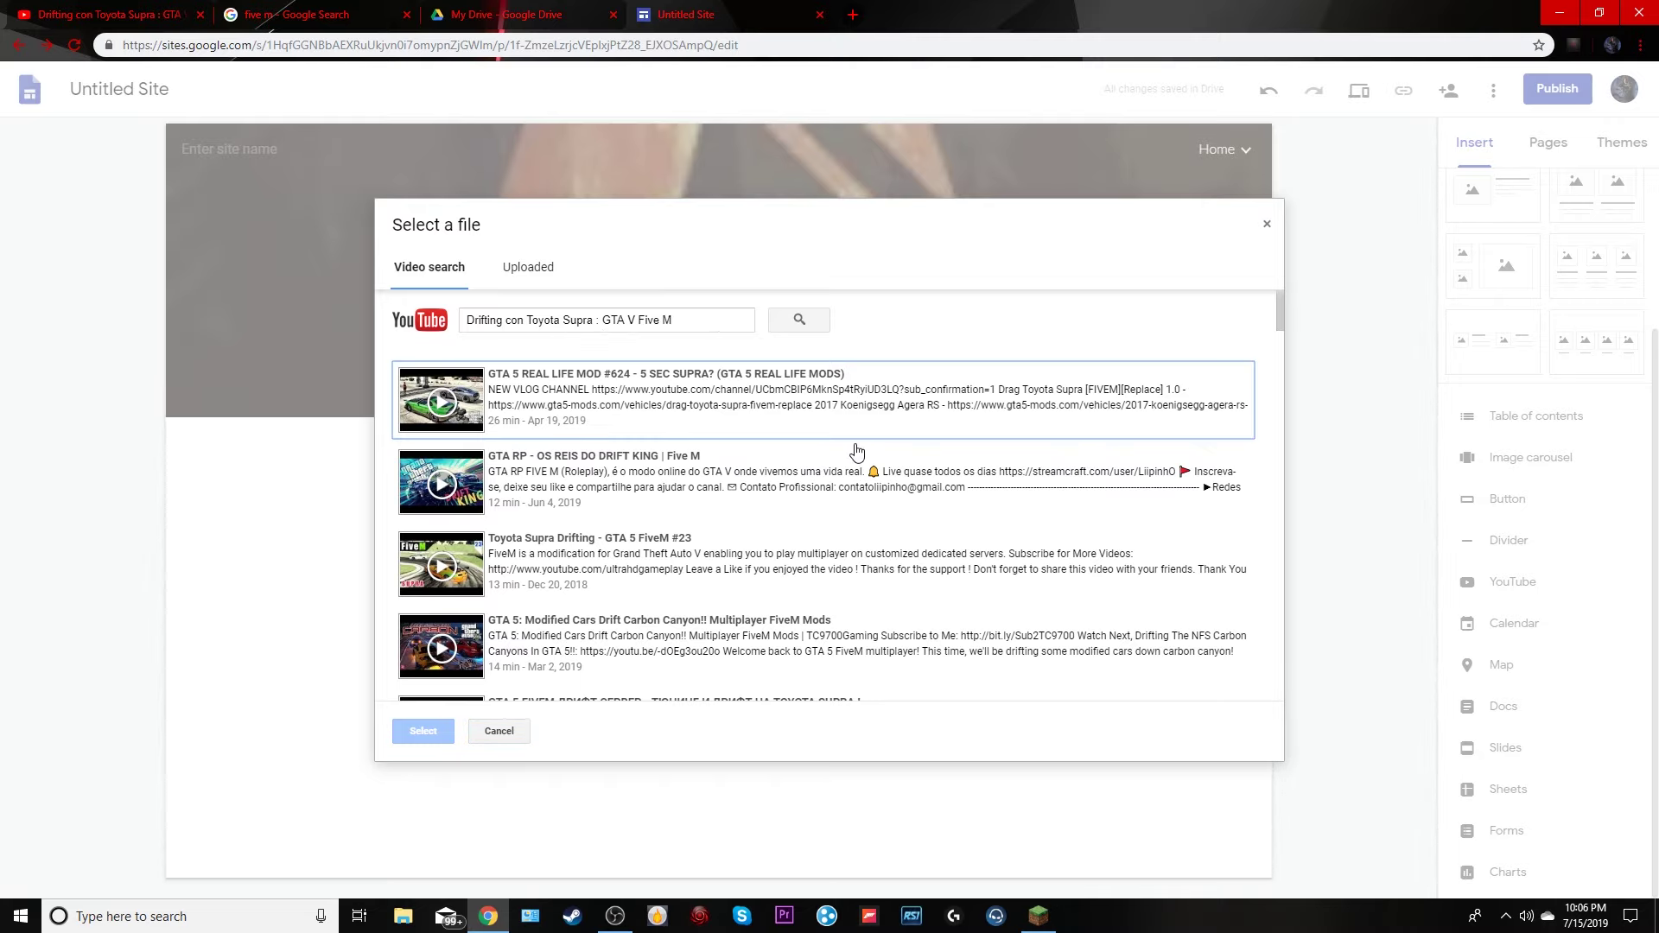
# Insert the "GTA 5 REAL LIFE MOD #624 - 5 SEC SUPRA?" video into the CANAL page and delete its section
pyautogui.scroll(-5, 480, 545)
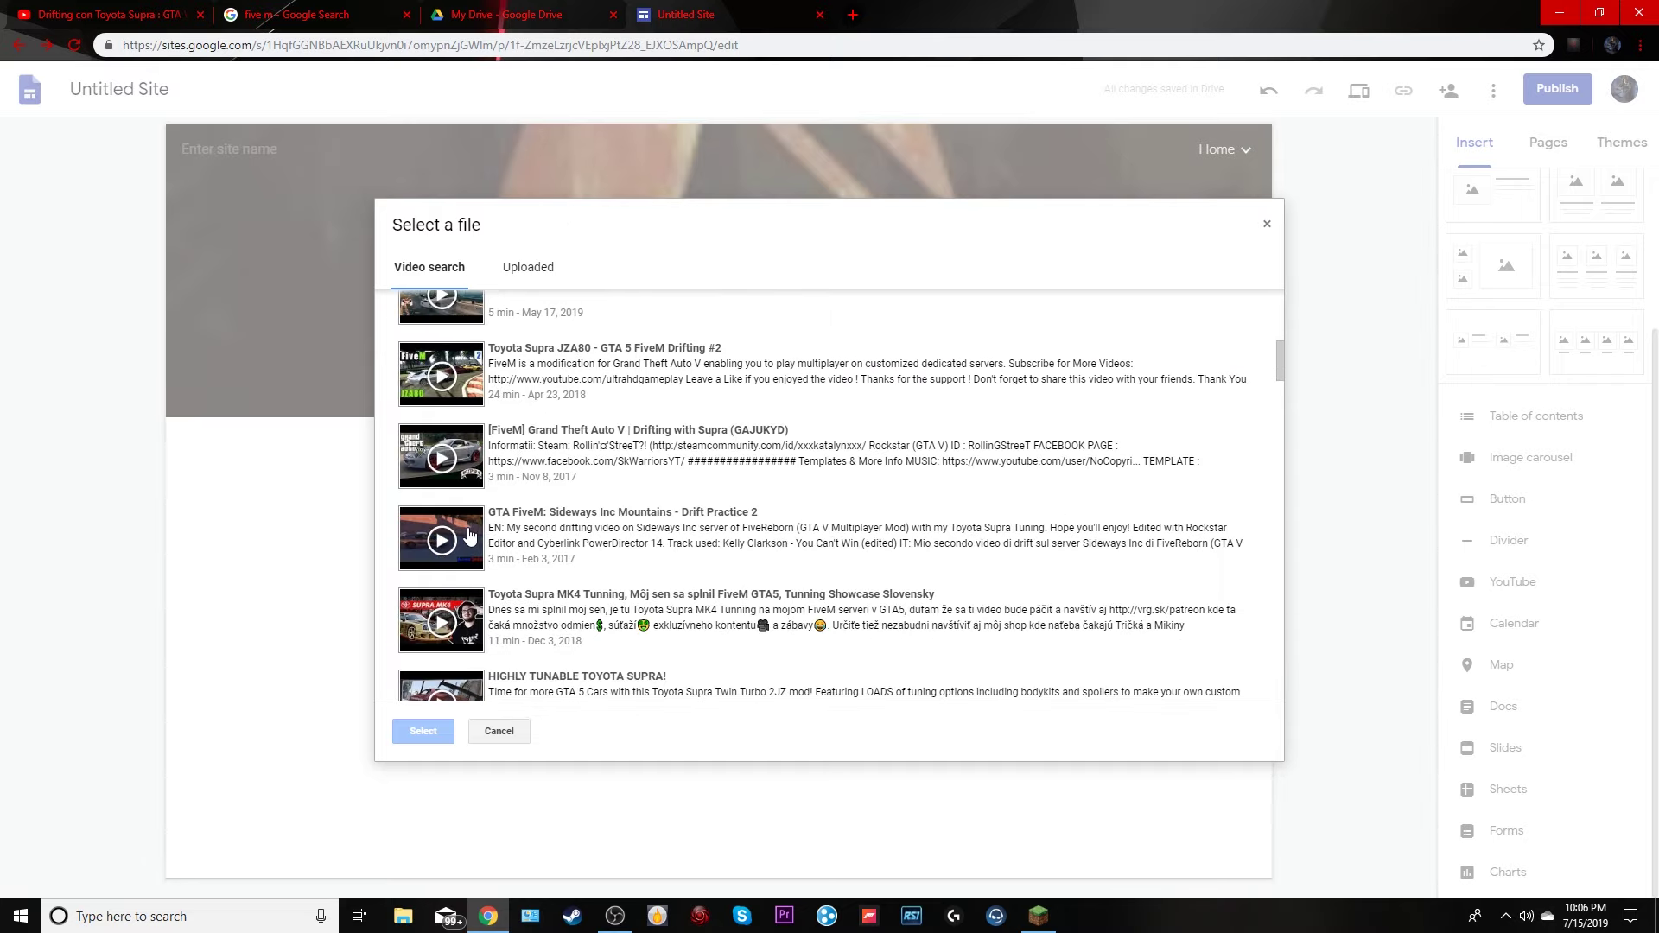
pyautogui.scroll(5, 471, 532)
pyautogui.click(477, 395)
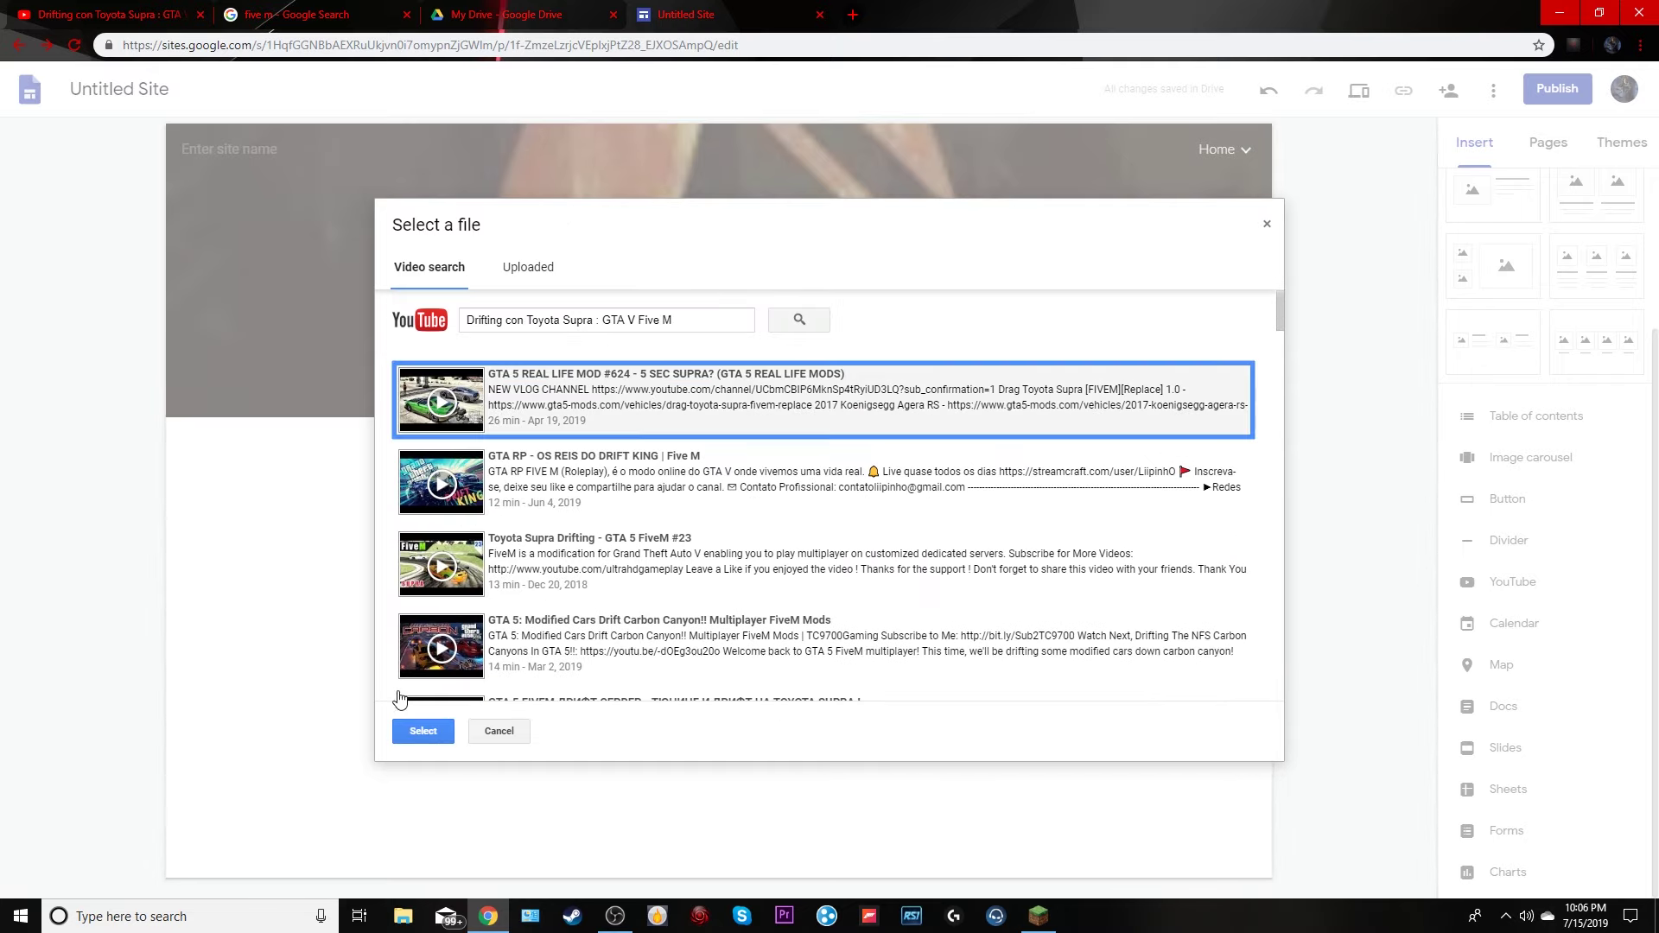
pyautogui.click(424, 736)
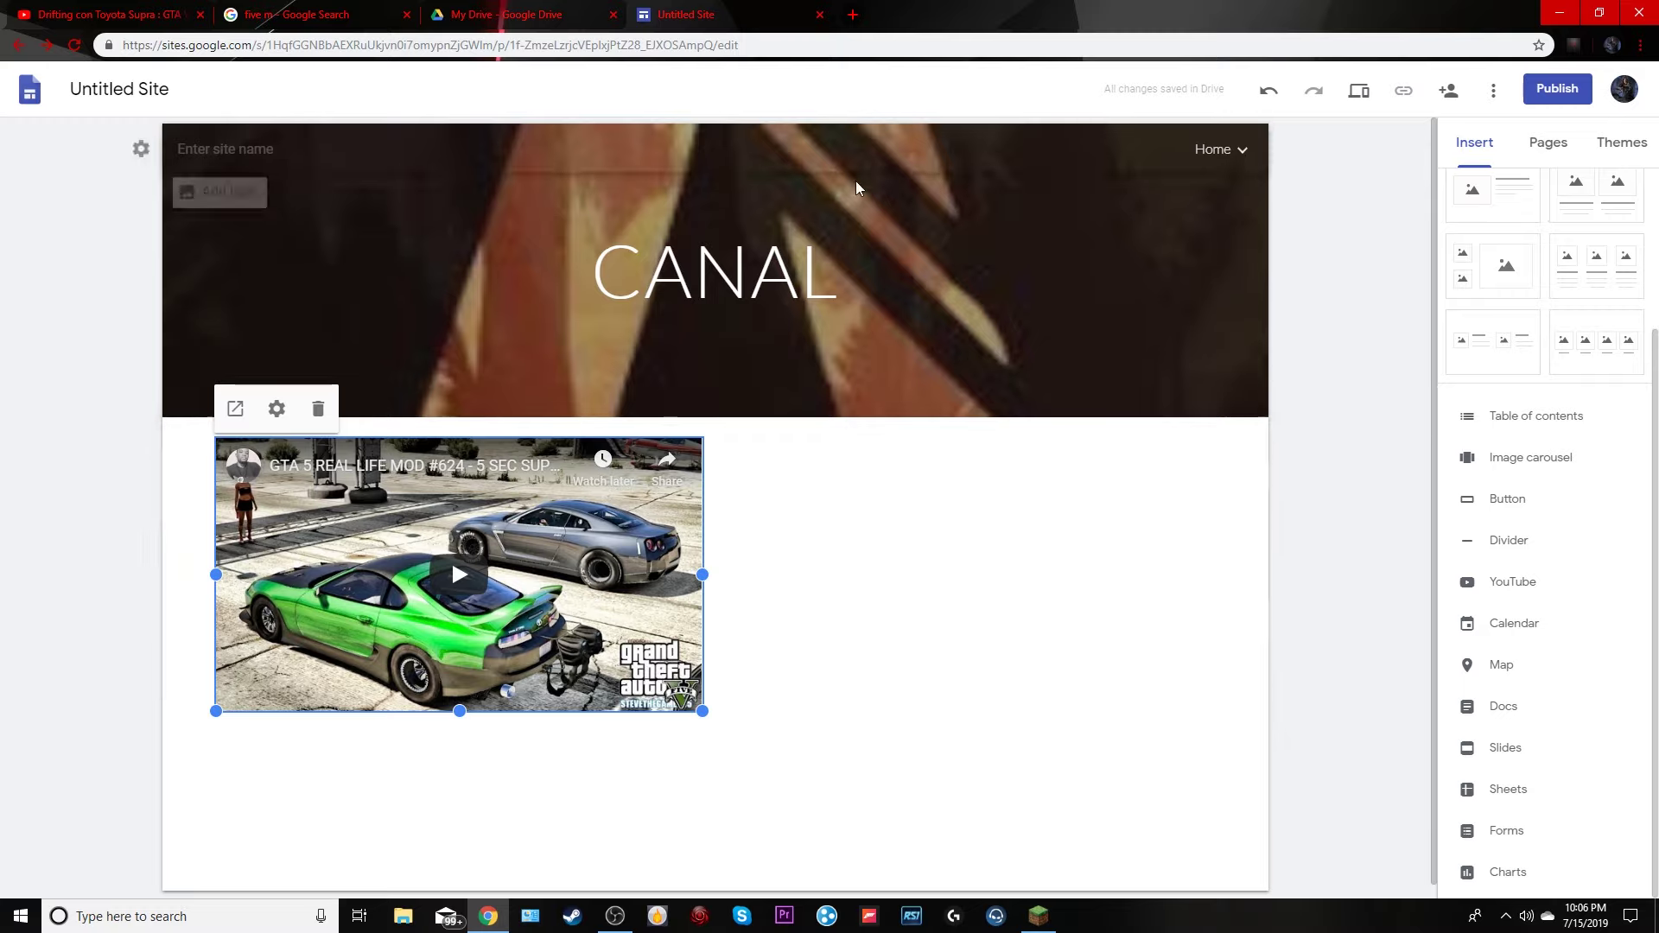
pyautogui.click(141, 604)
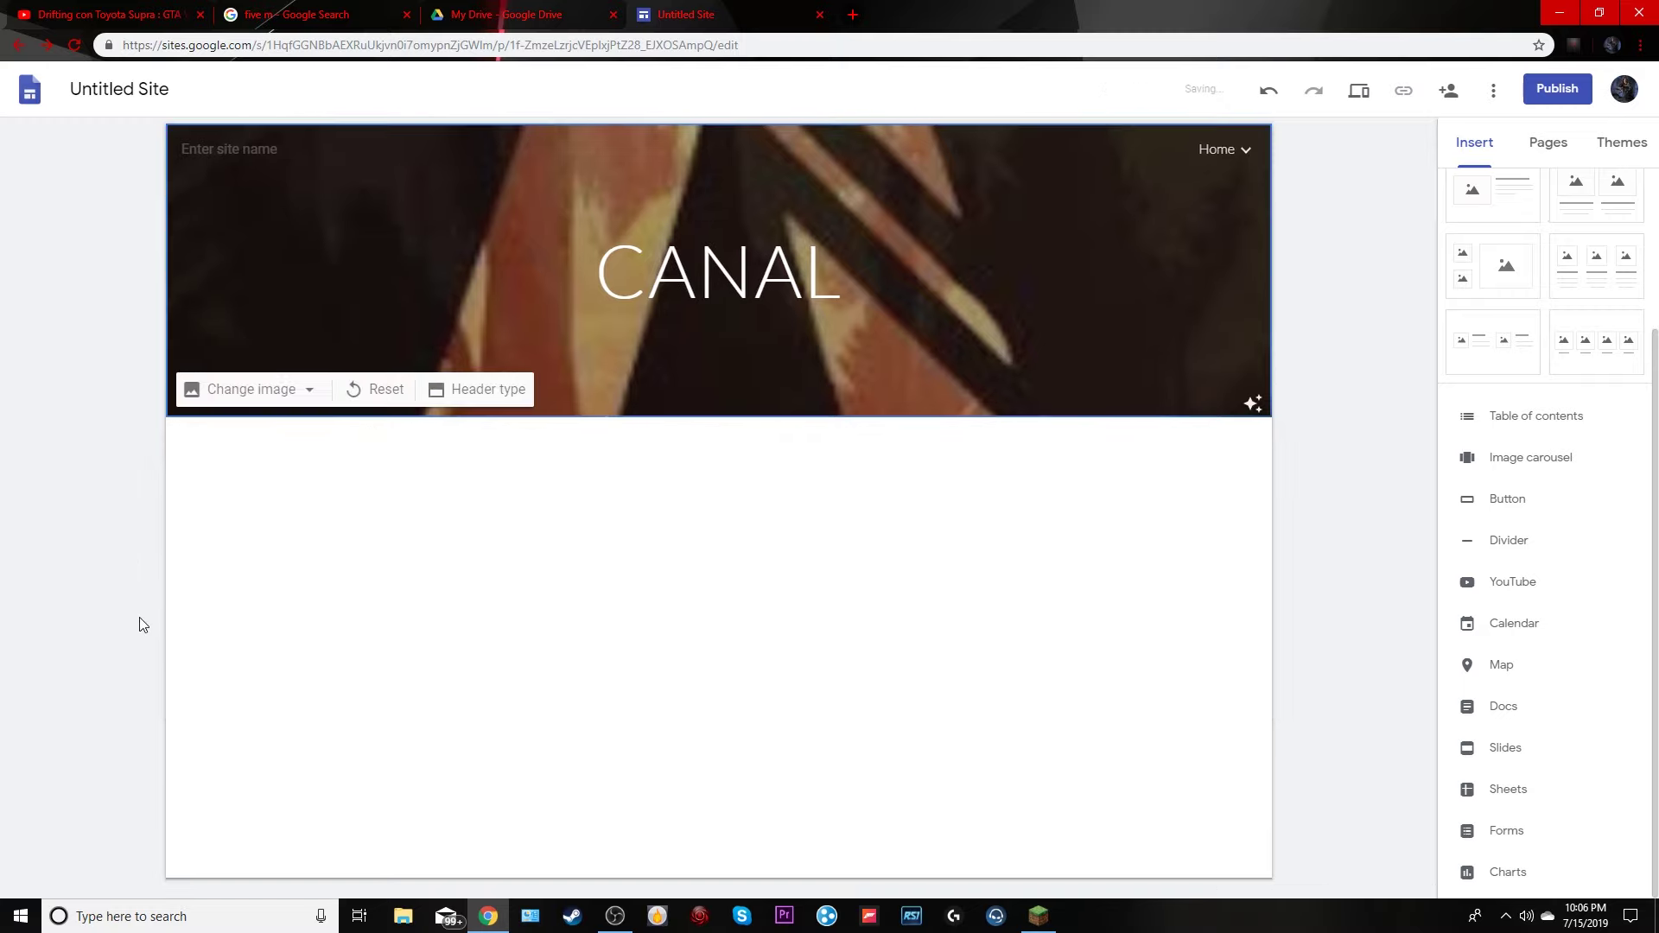
# Examine the calendars available for insertion, close that list and view the site's page structure
pyautogui.click(1514, 623)
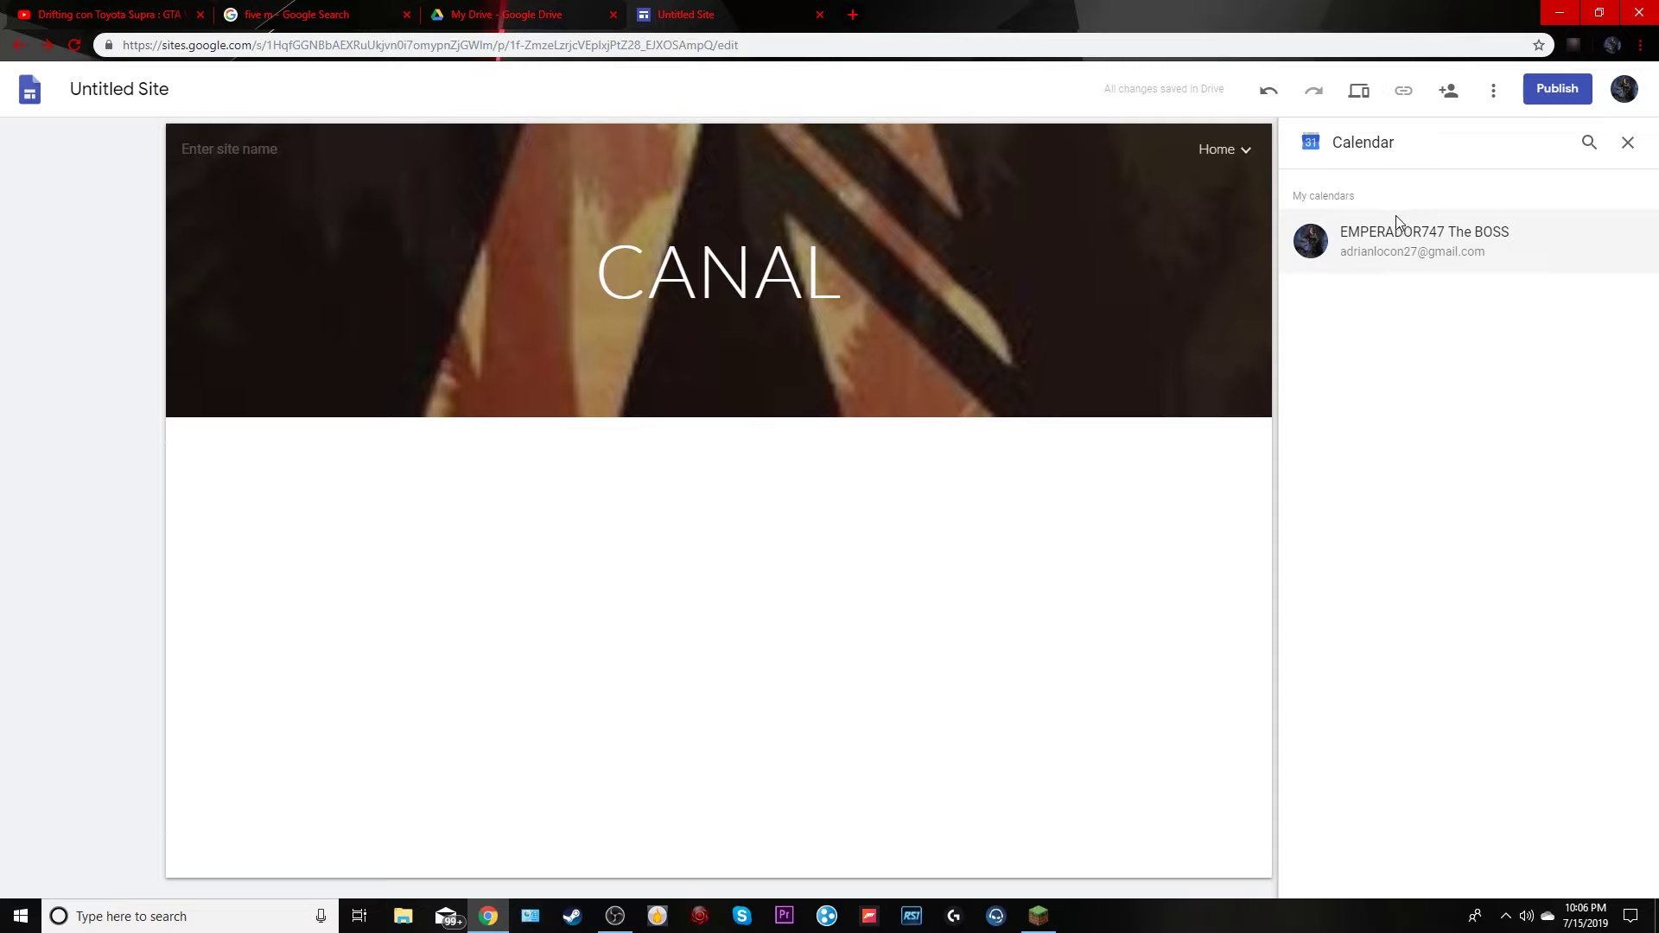
pyautogui.click(1627, 143)
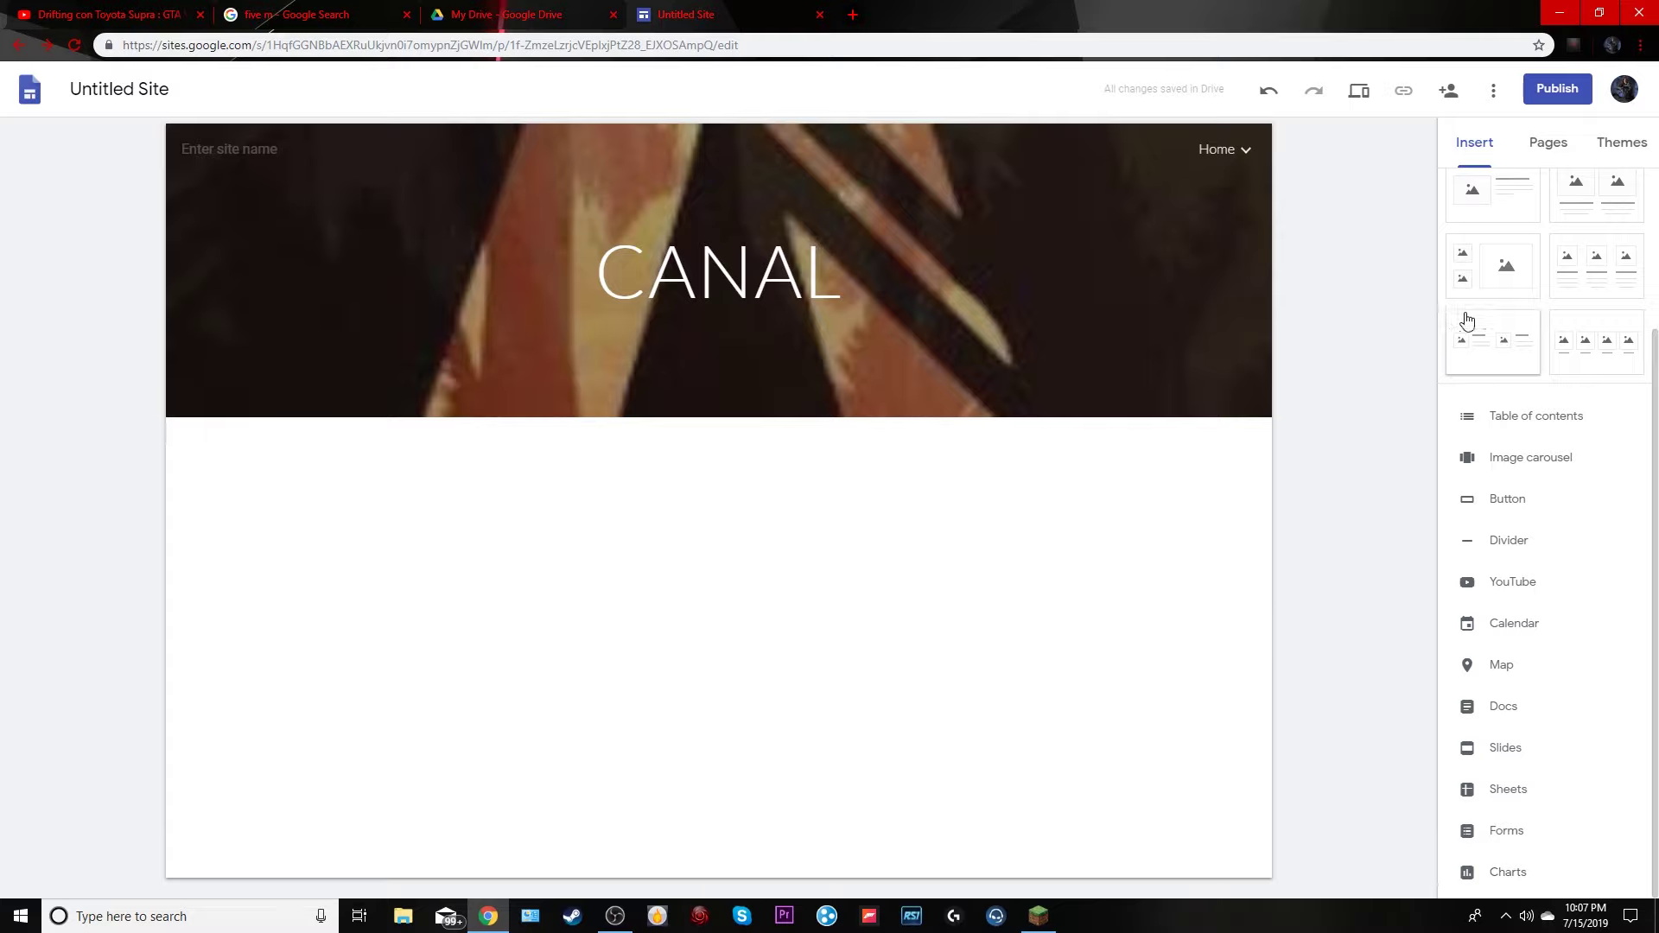
pyautogui.scroll(3, 1486, 285)
pyautogui.click(1547, 140)
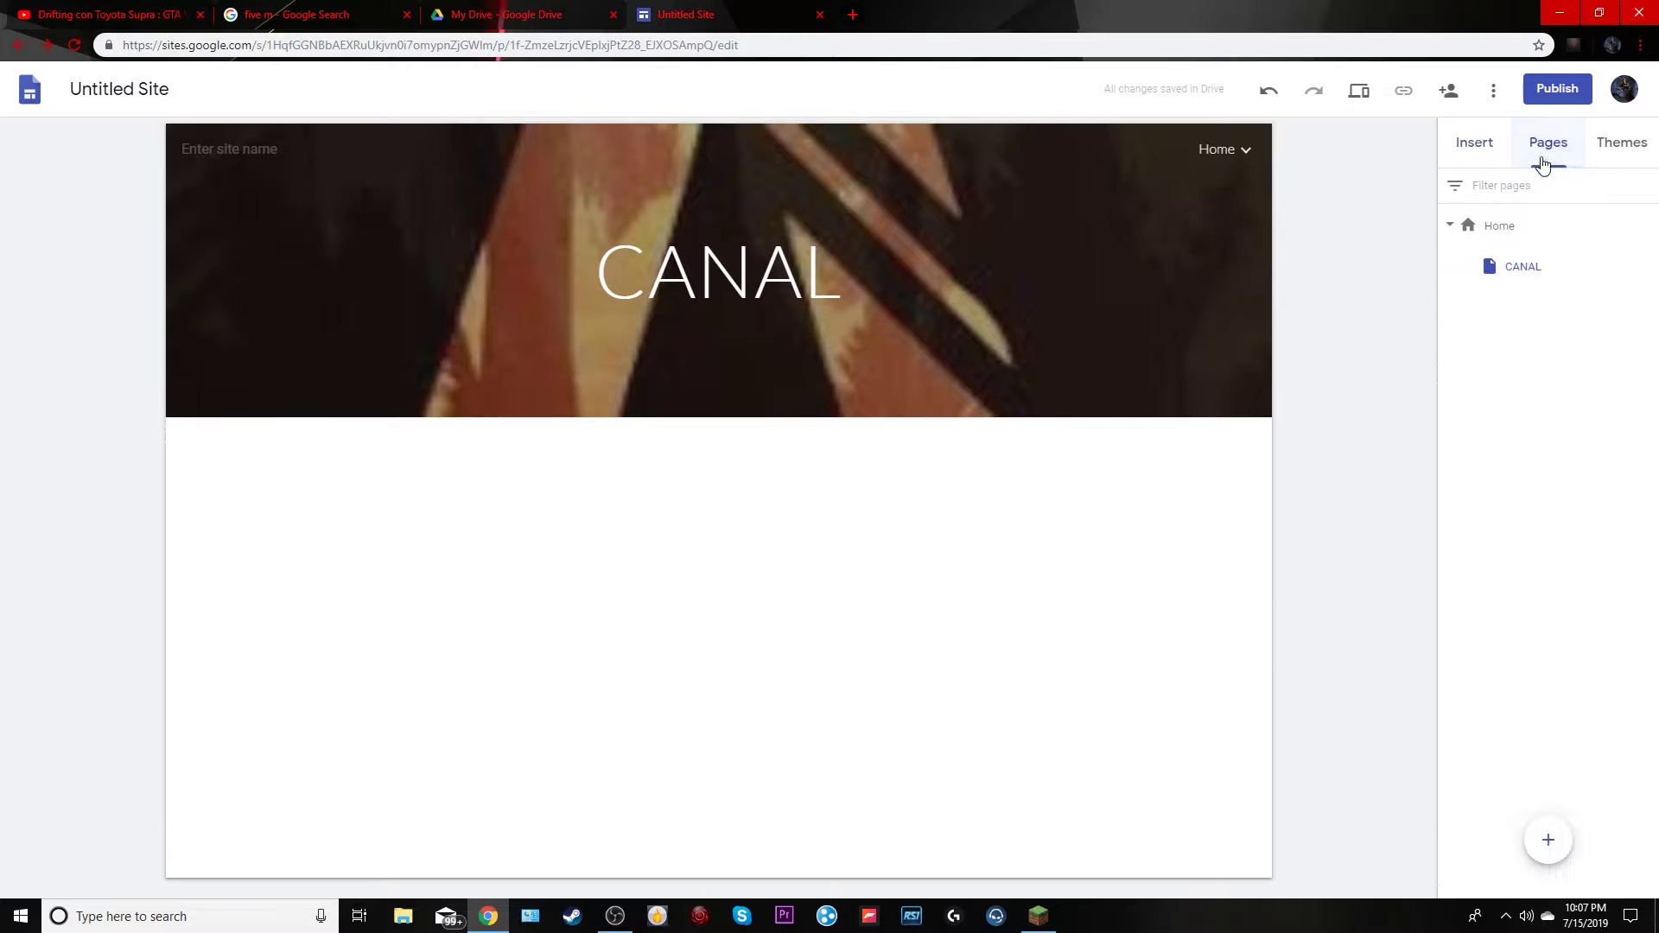
# Try the Simple theme in teal, purple and black, and apply the Aristotle theme followed by the Diplomat theme
pyautogui.click(1648, 143)
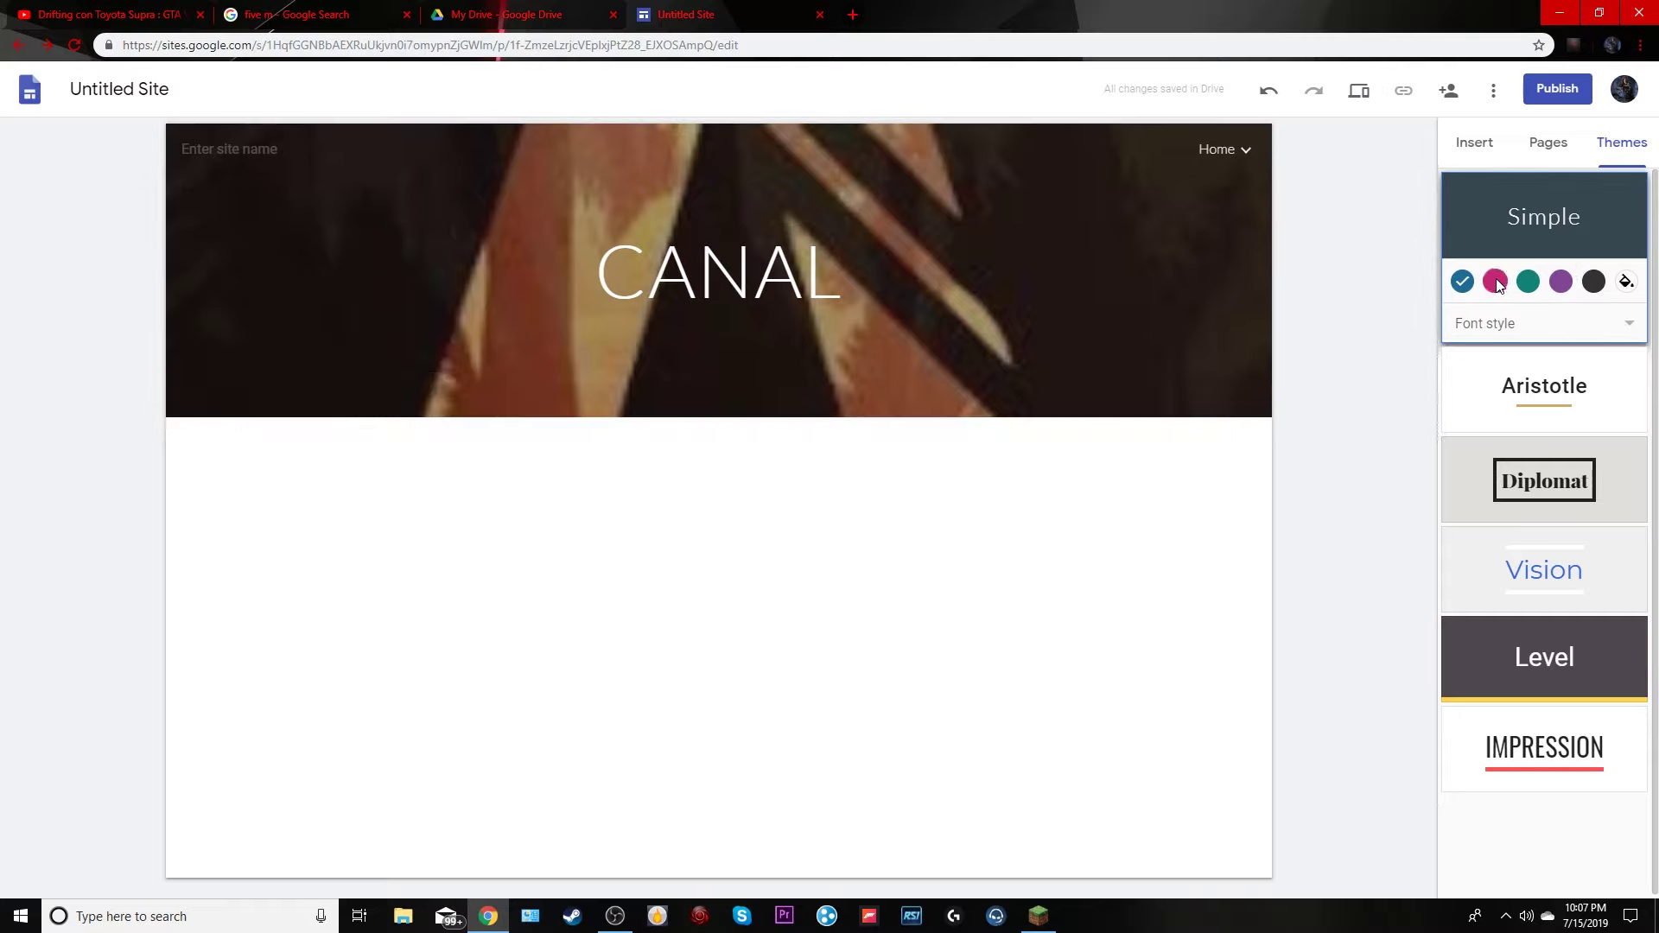
pyautogui.click(1528, 281)
pyautogui.click(1564, 283)
pyautogui.click(1593, 282)
pyautogui.click(1515, 415)
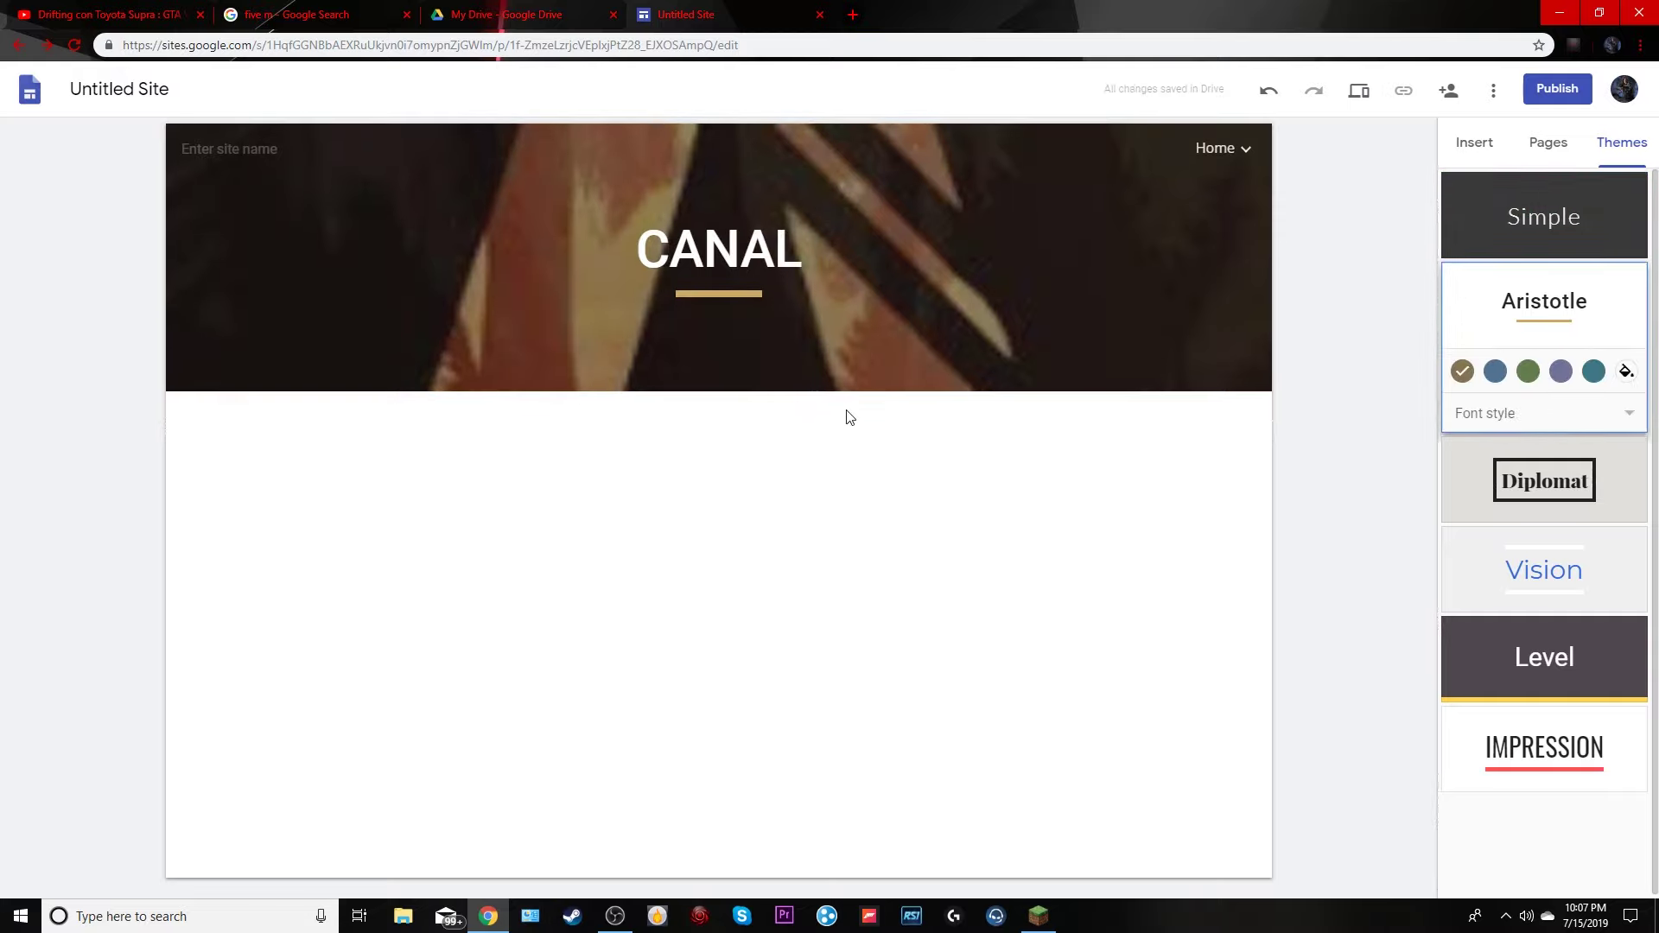
pyautogui.click(1544, 480)
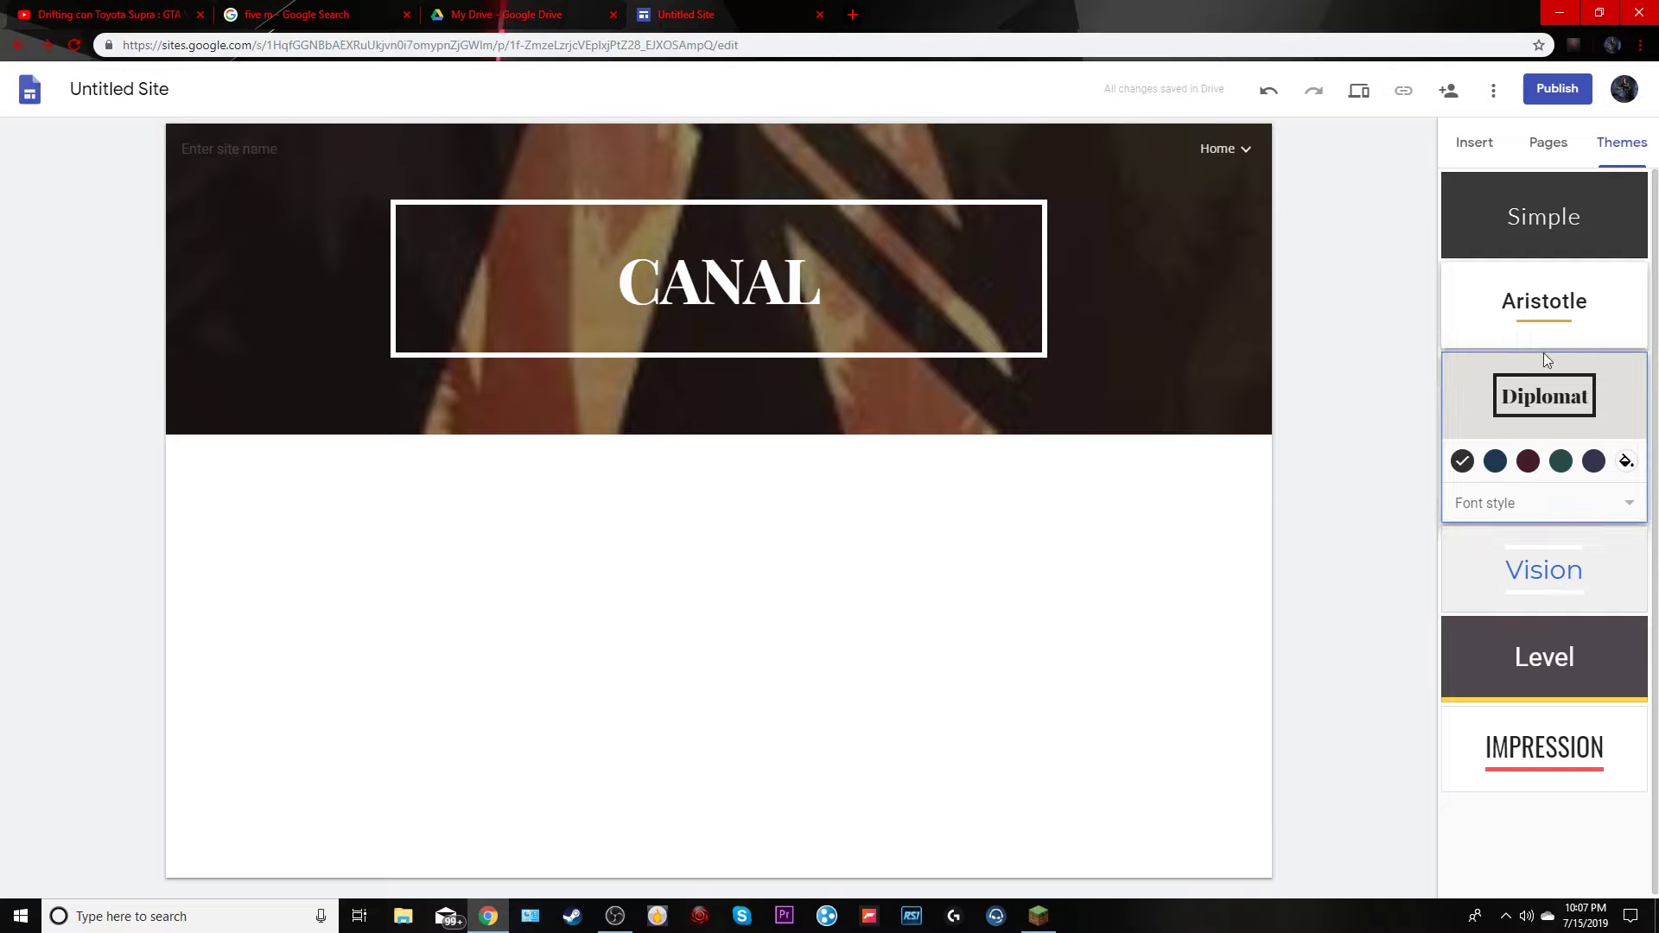
# Try the Diplomat theme in blue, purple and green, and apply the Vision theme followed by the Level theme
pyautogui.click(1497, 464)
pyautogui.click(1560, 462)
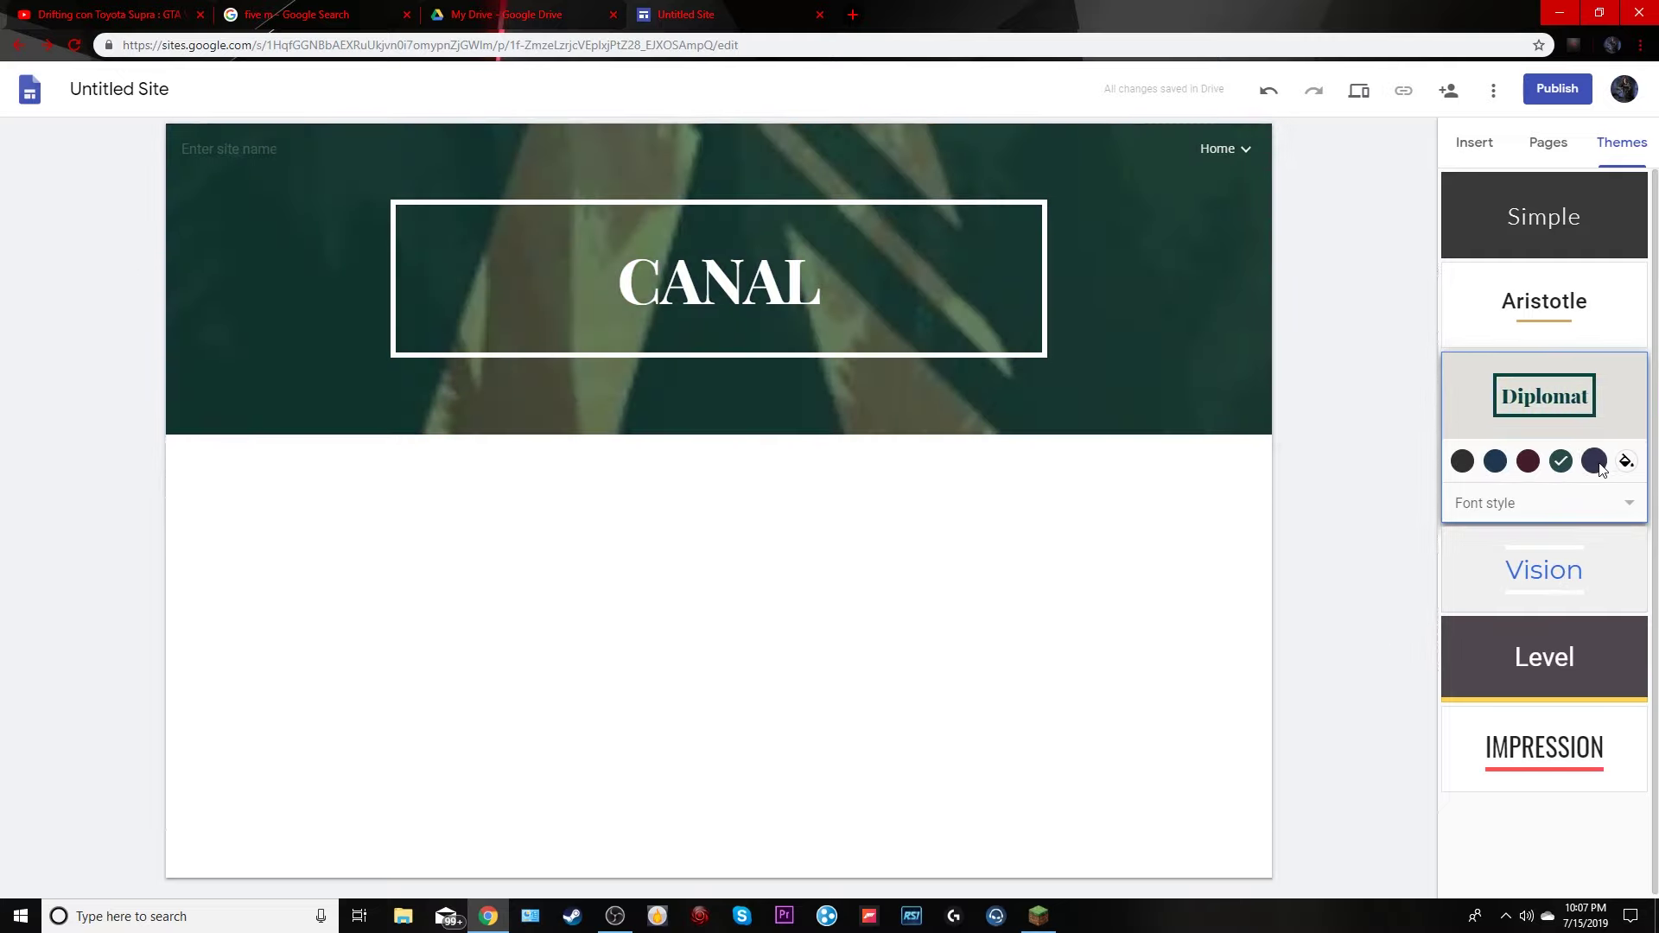
pyautogui.click(1594, 461)
pyautogui.click(1561, 461)
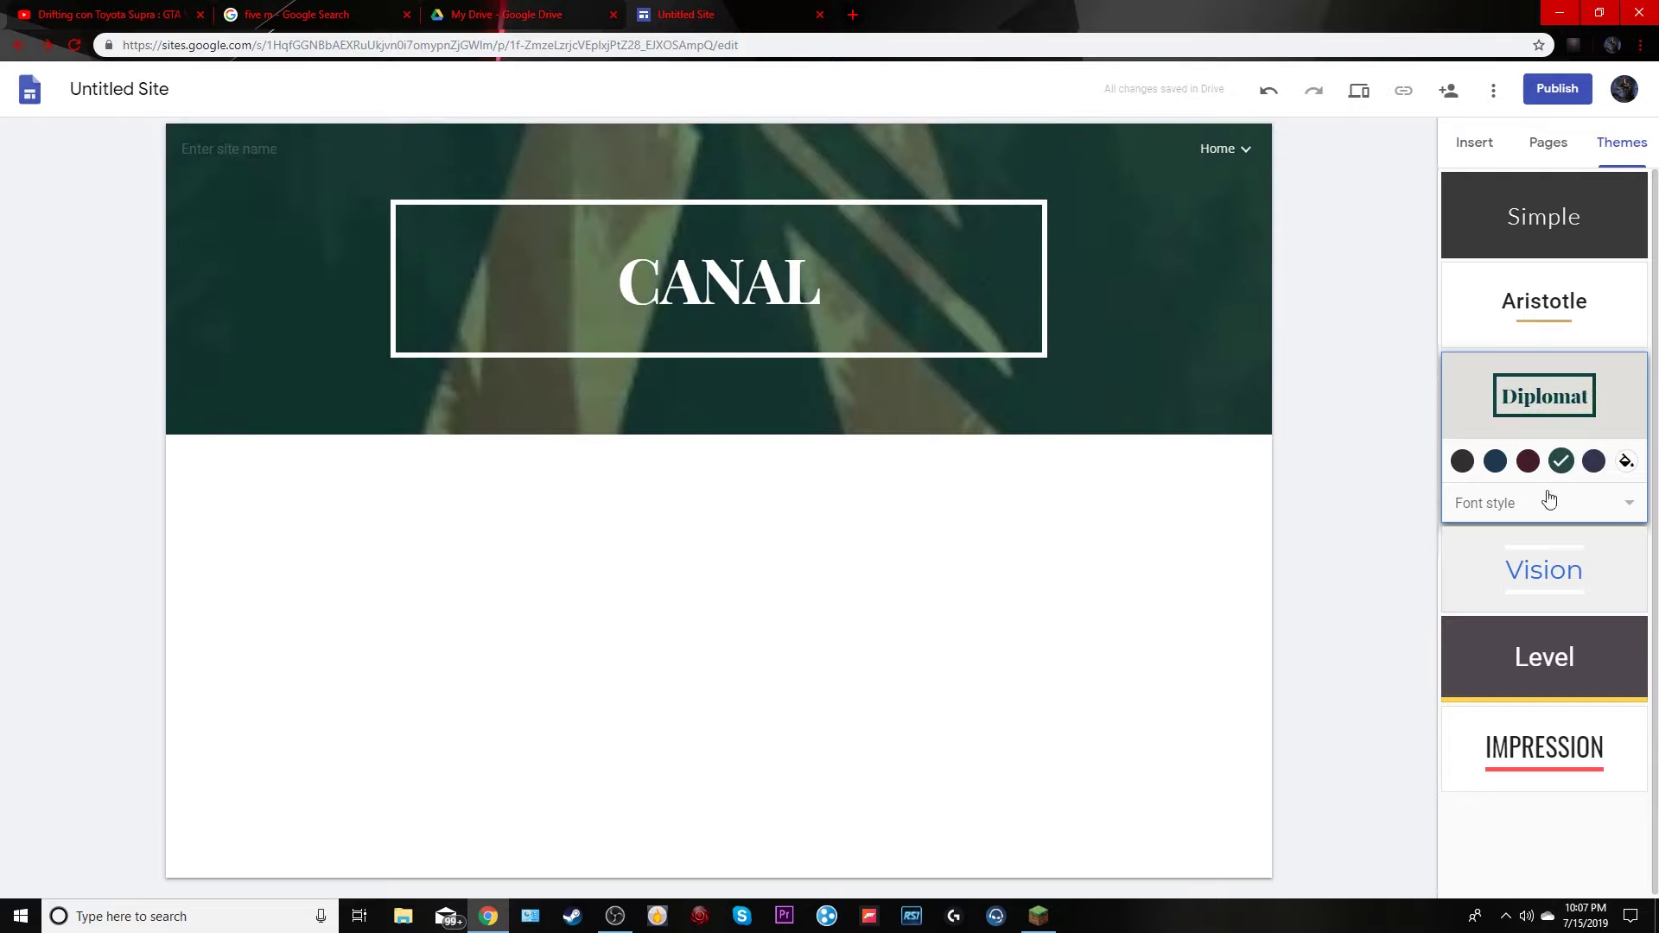
pyautogui.click(1560, 583)
pyautogui.click(1563, 644)
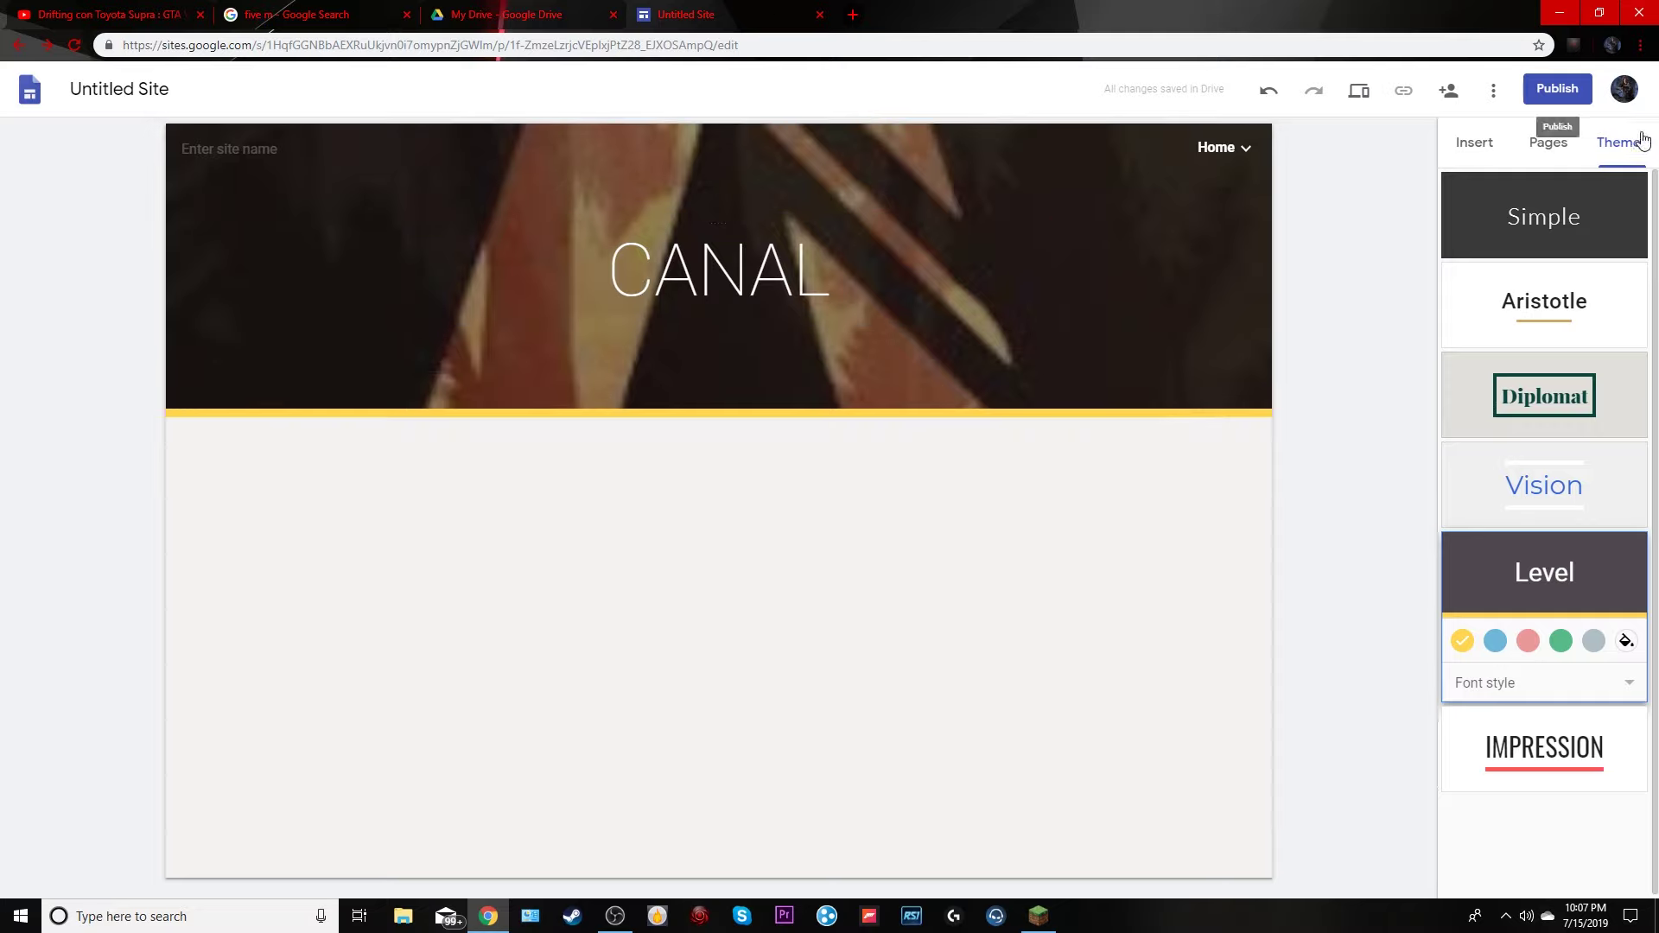
# View the site's page list and insertable elements, and open the options for sharing with others
pyautogui.click(1538, 154)
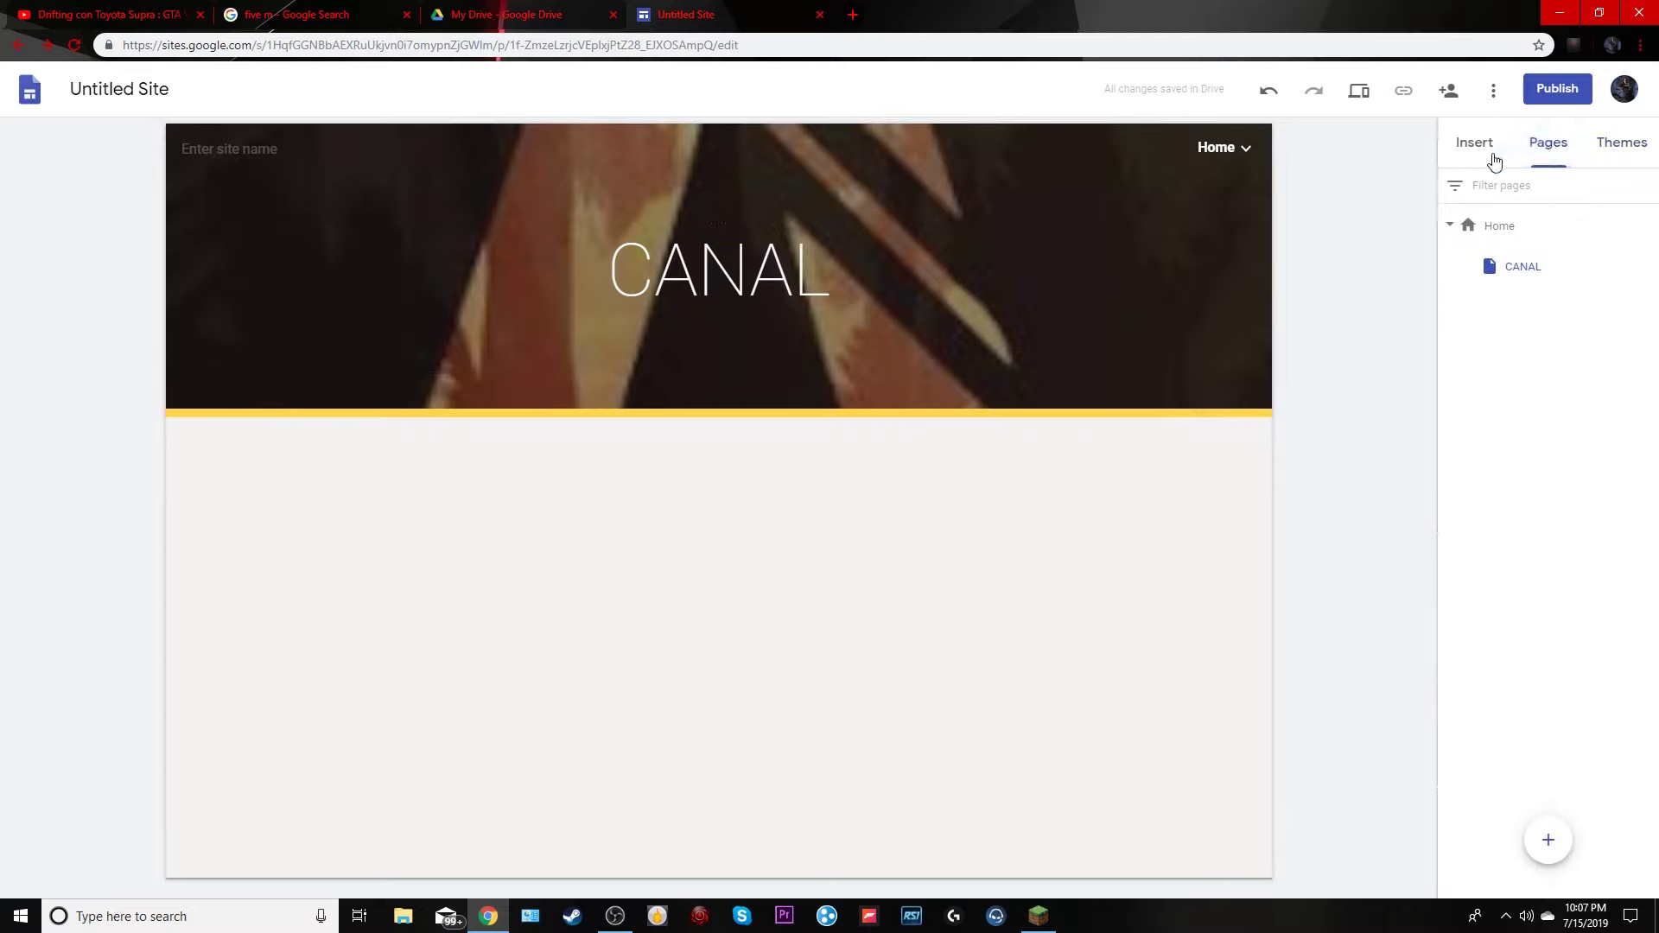
pyautogui.click(1493, 161)
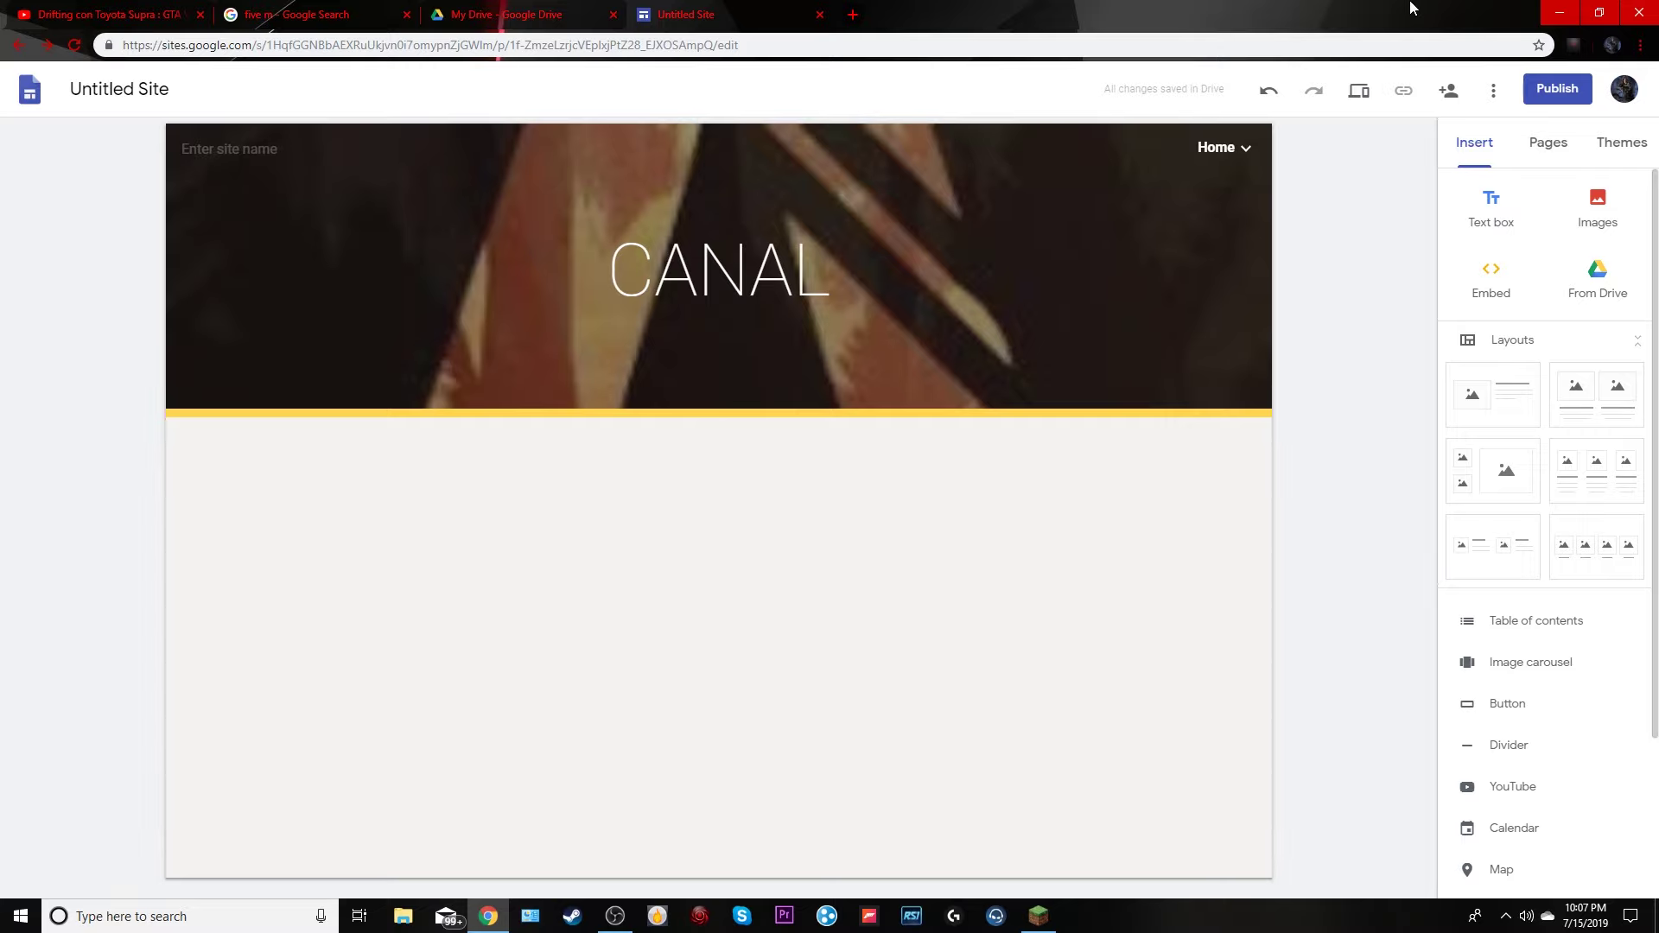
pyautogui.click(1452, 92)
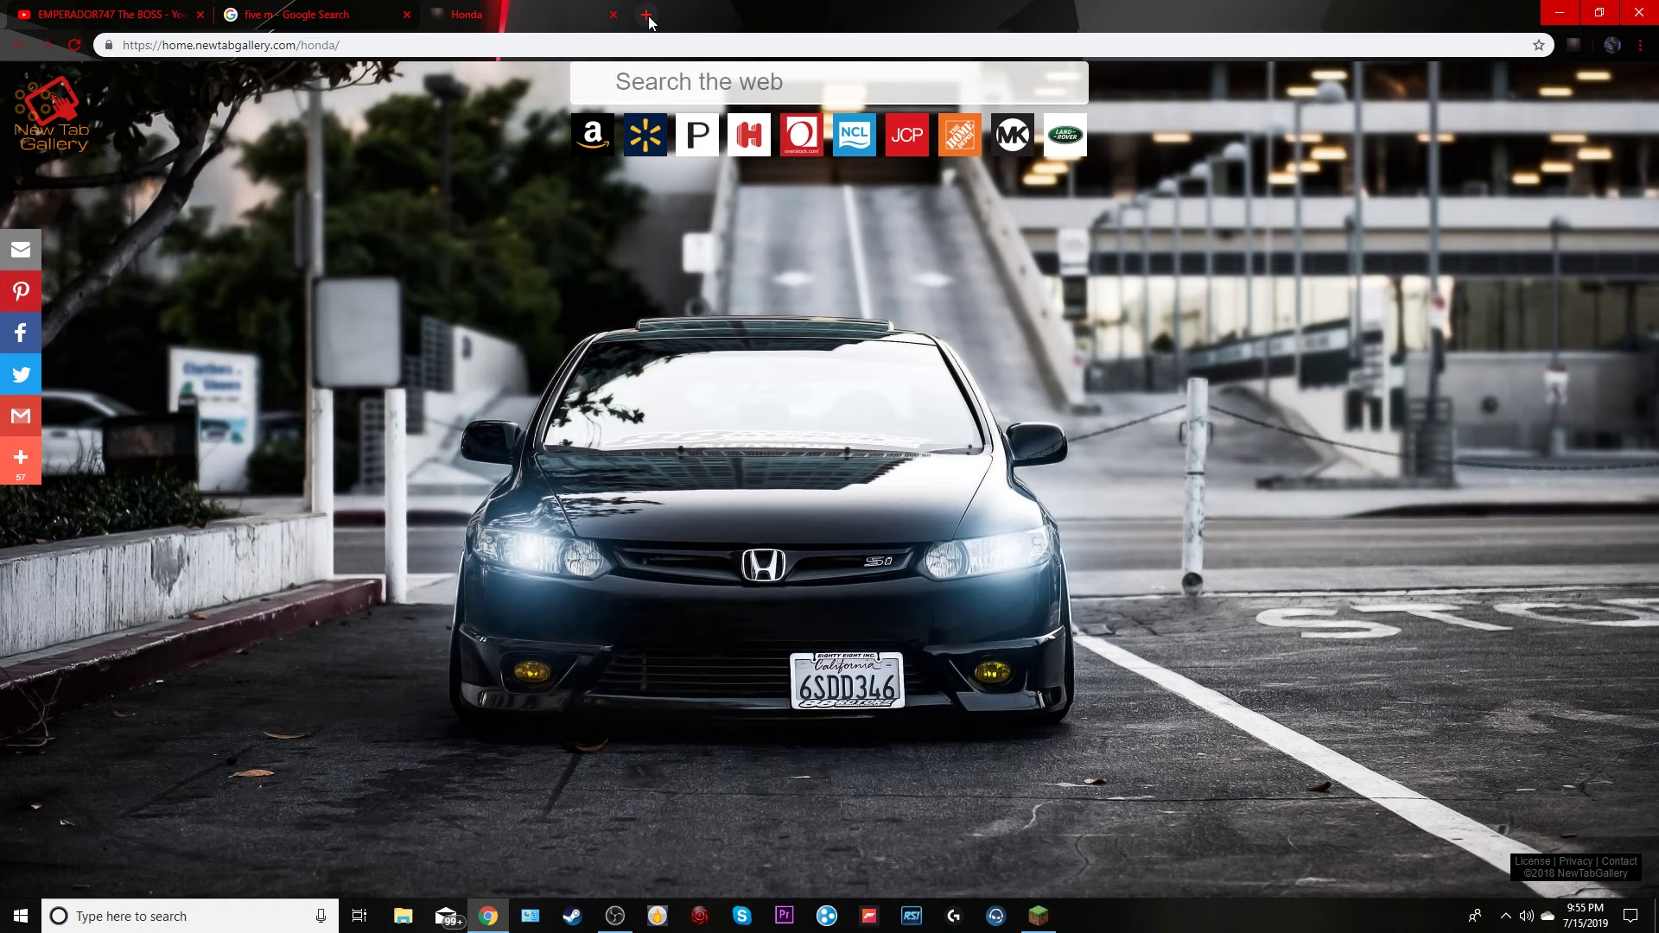
# Try to visit loqueras.com in the browser, and replace that tab with a new one
pyautogui.click(469, 47)
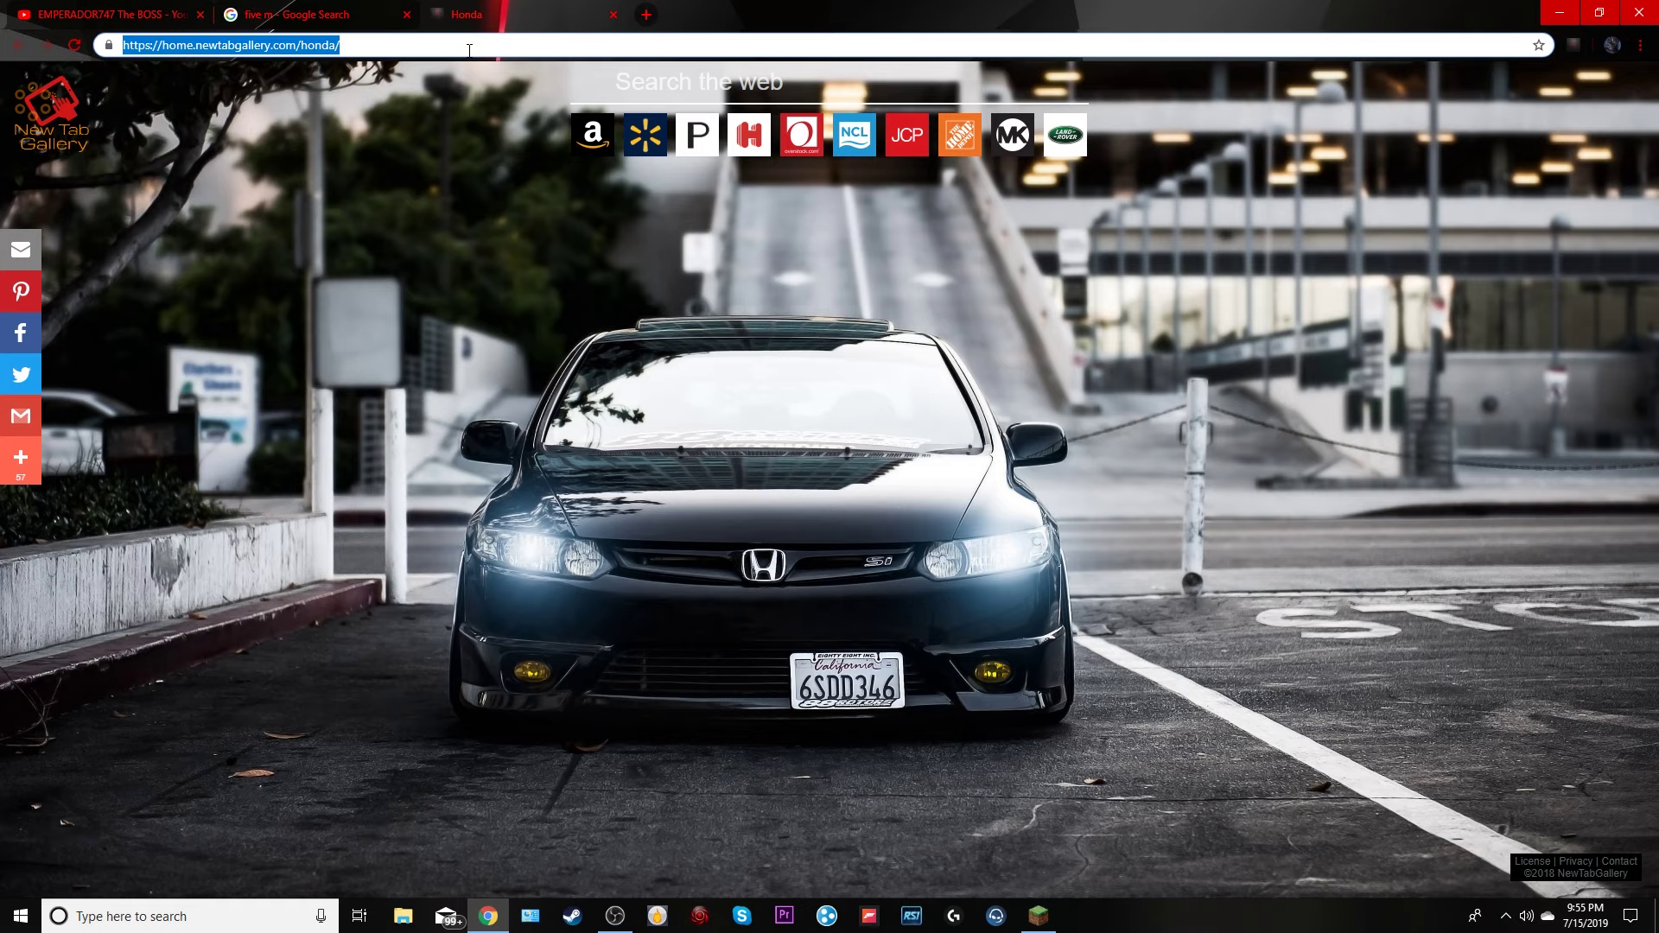
pyautogui.write('loque')
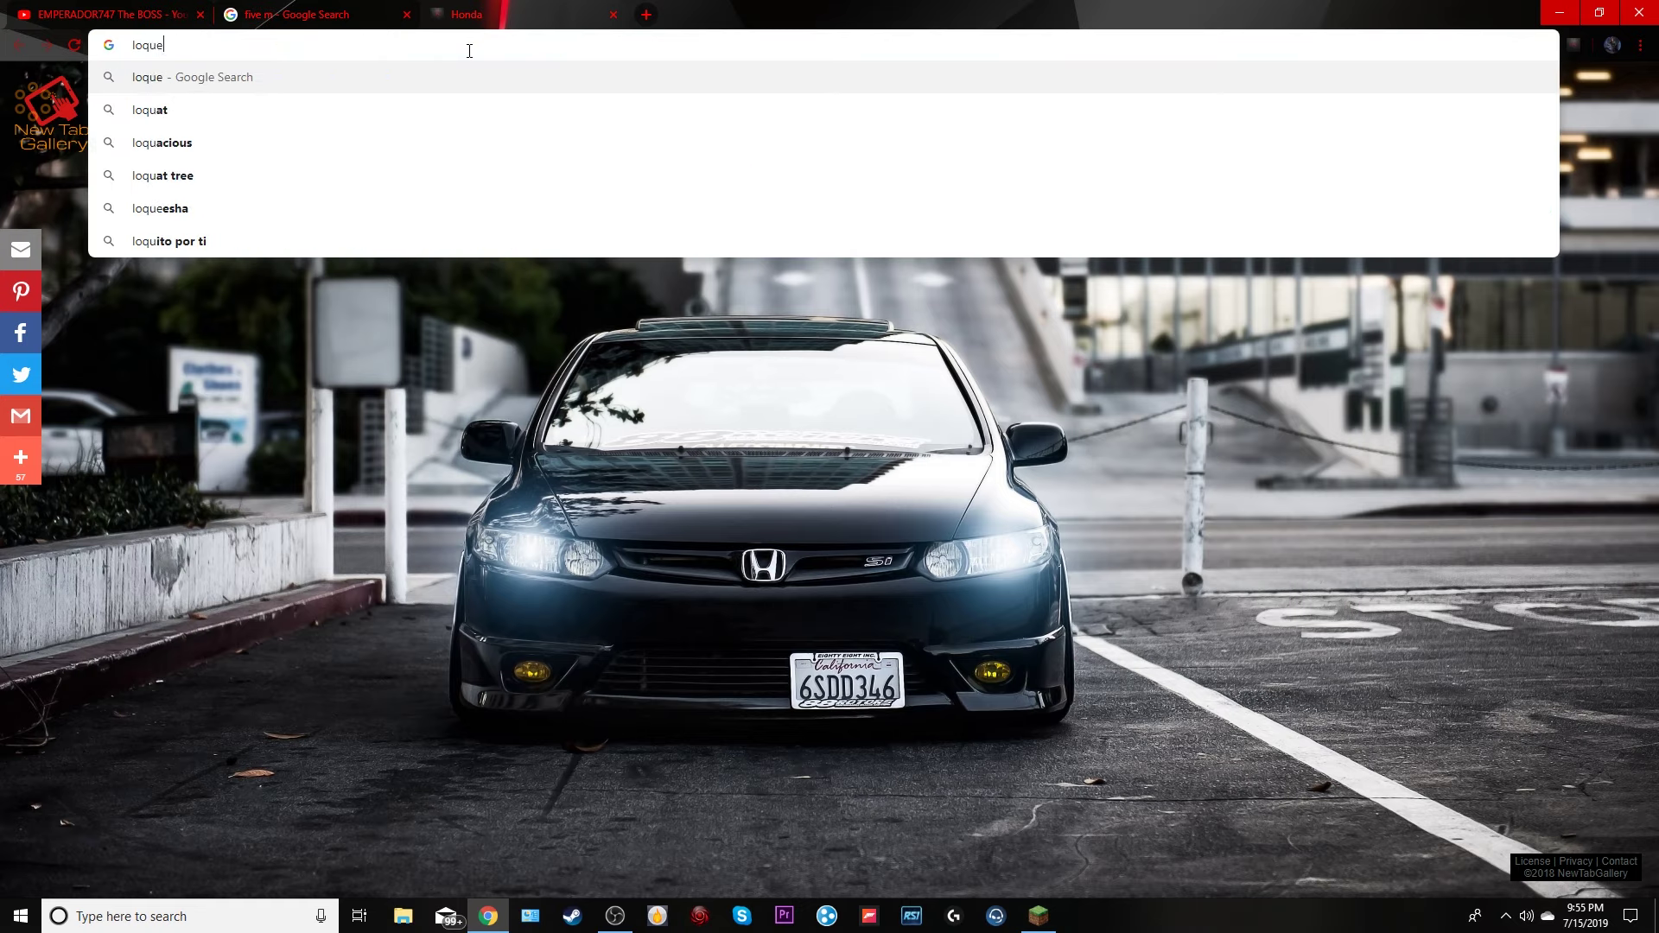
pyautogui.write('ras.com')
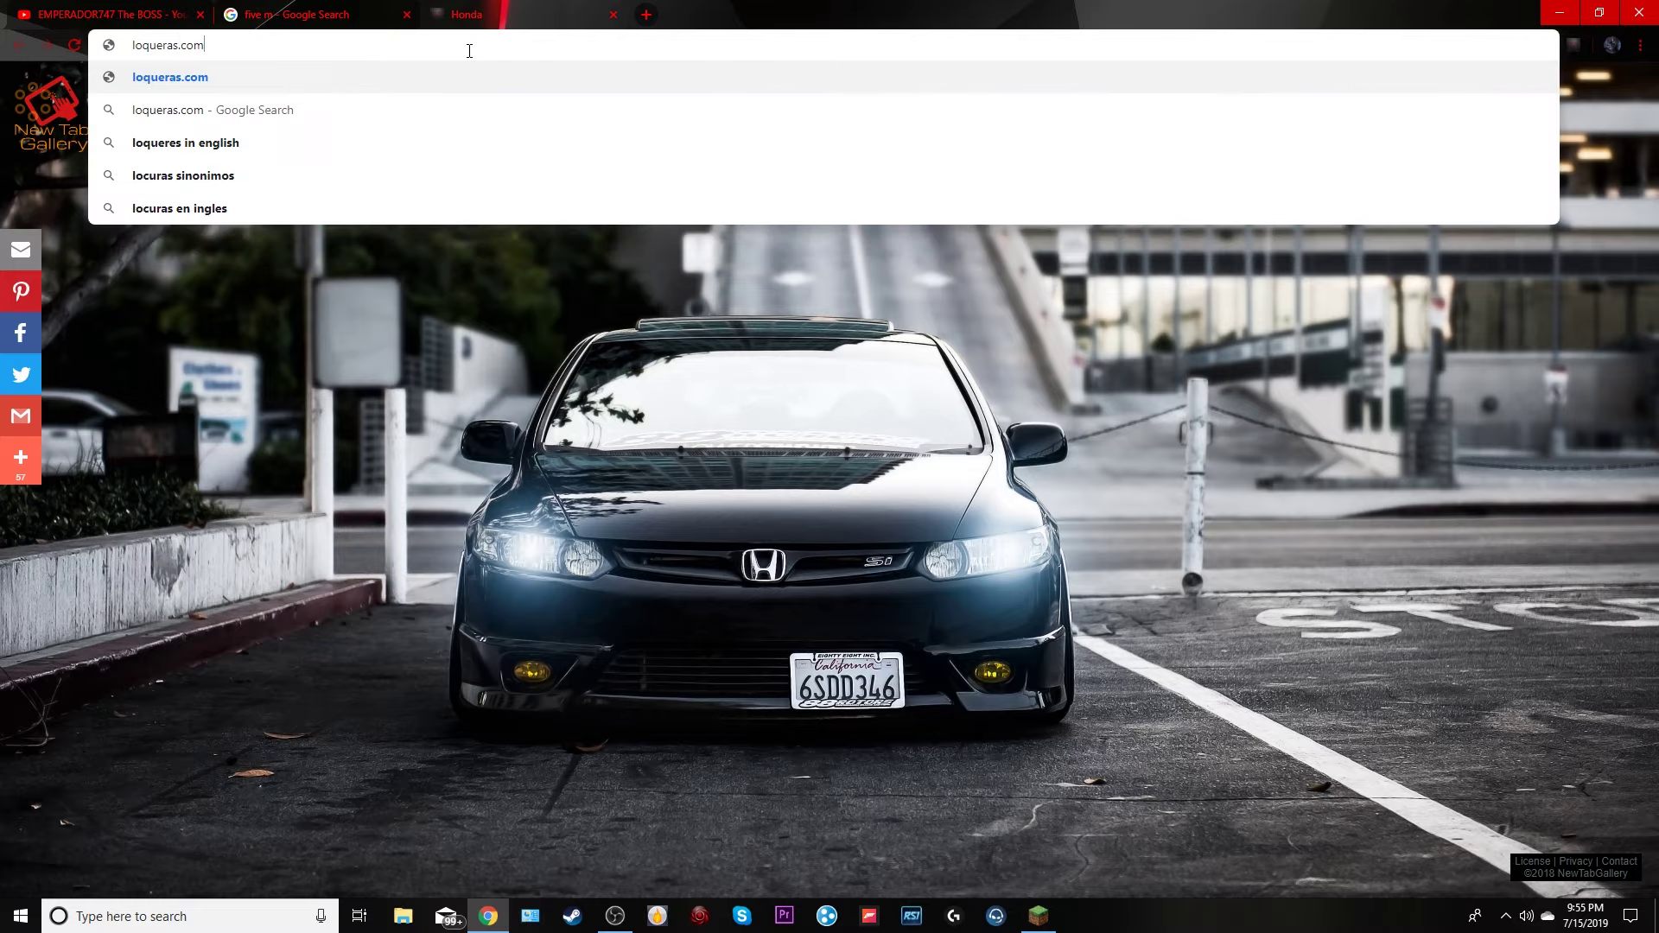
pyautogui.press('Return')
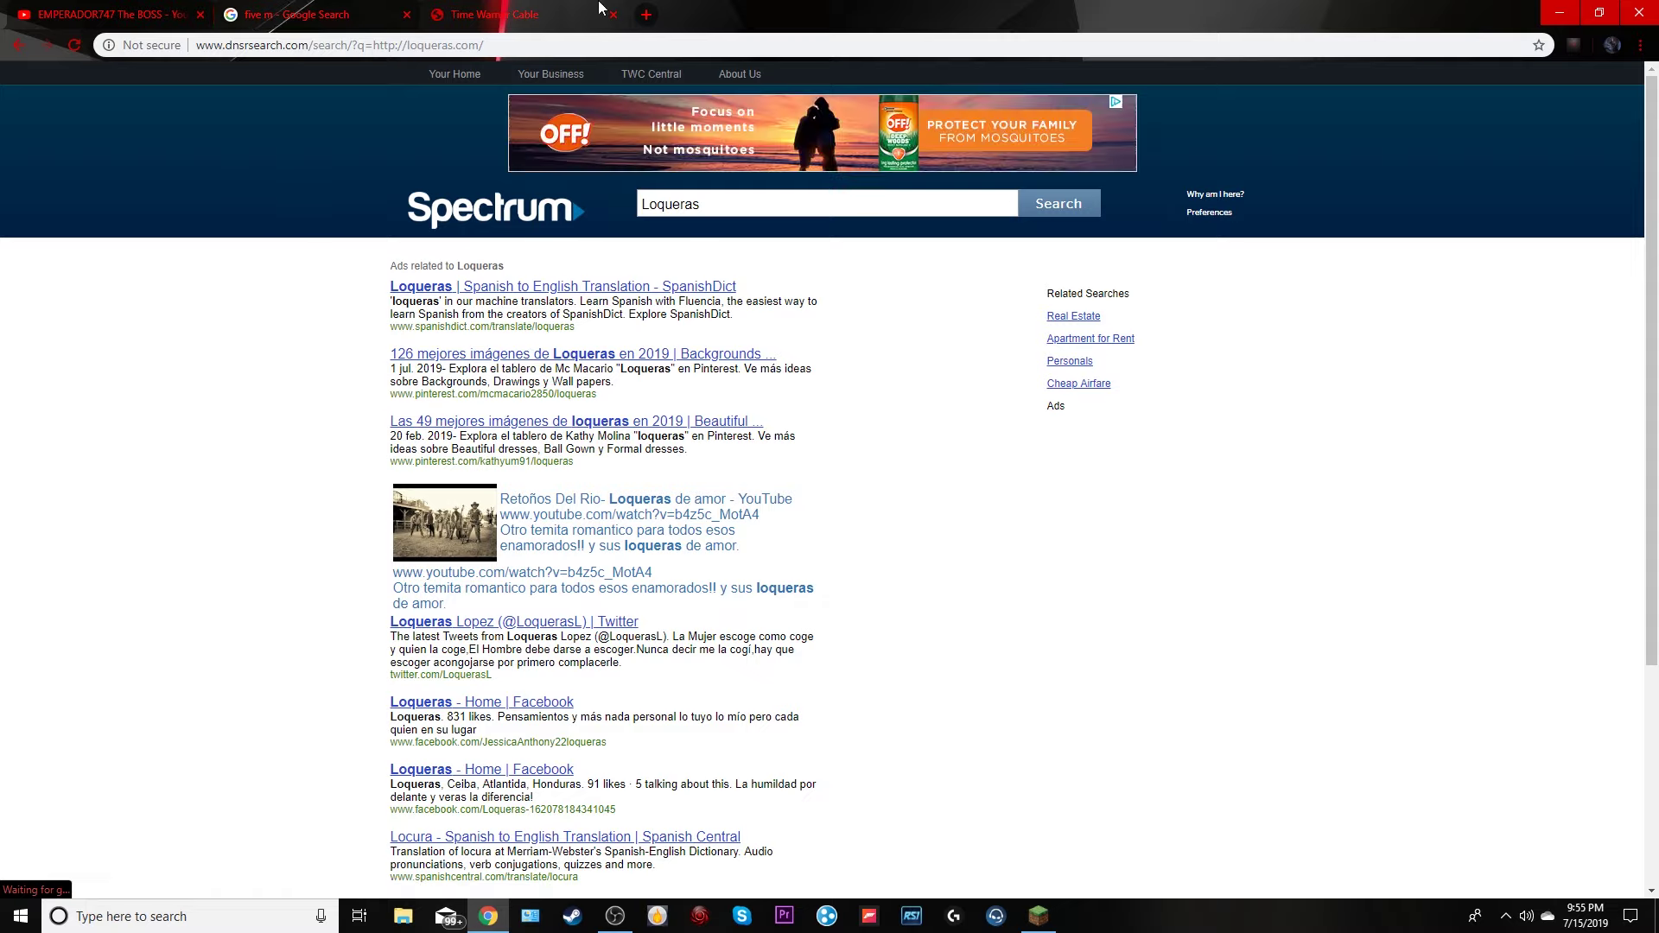
pyautogui.click(645, 12)
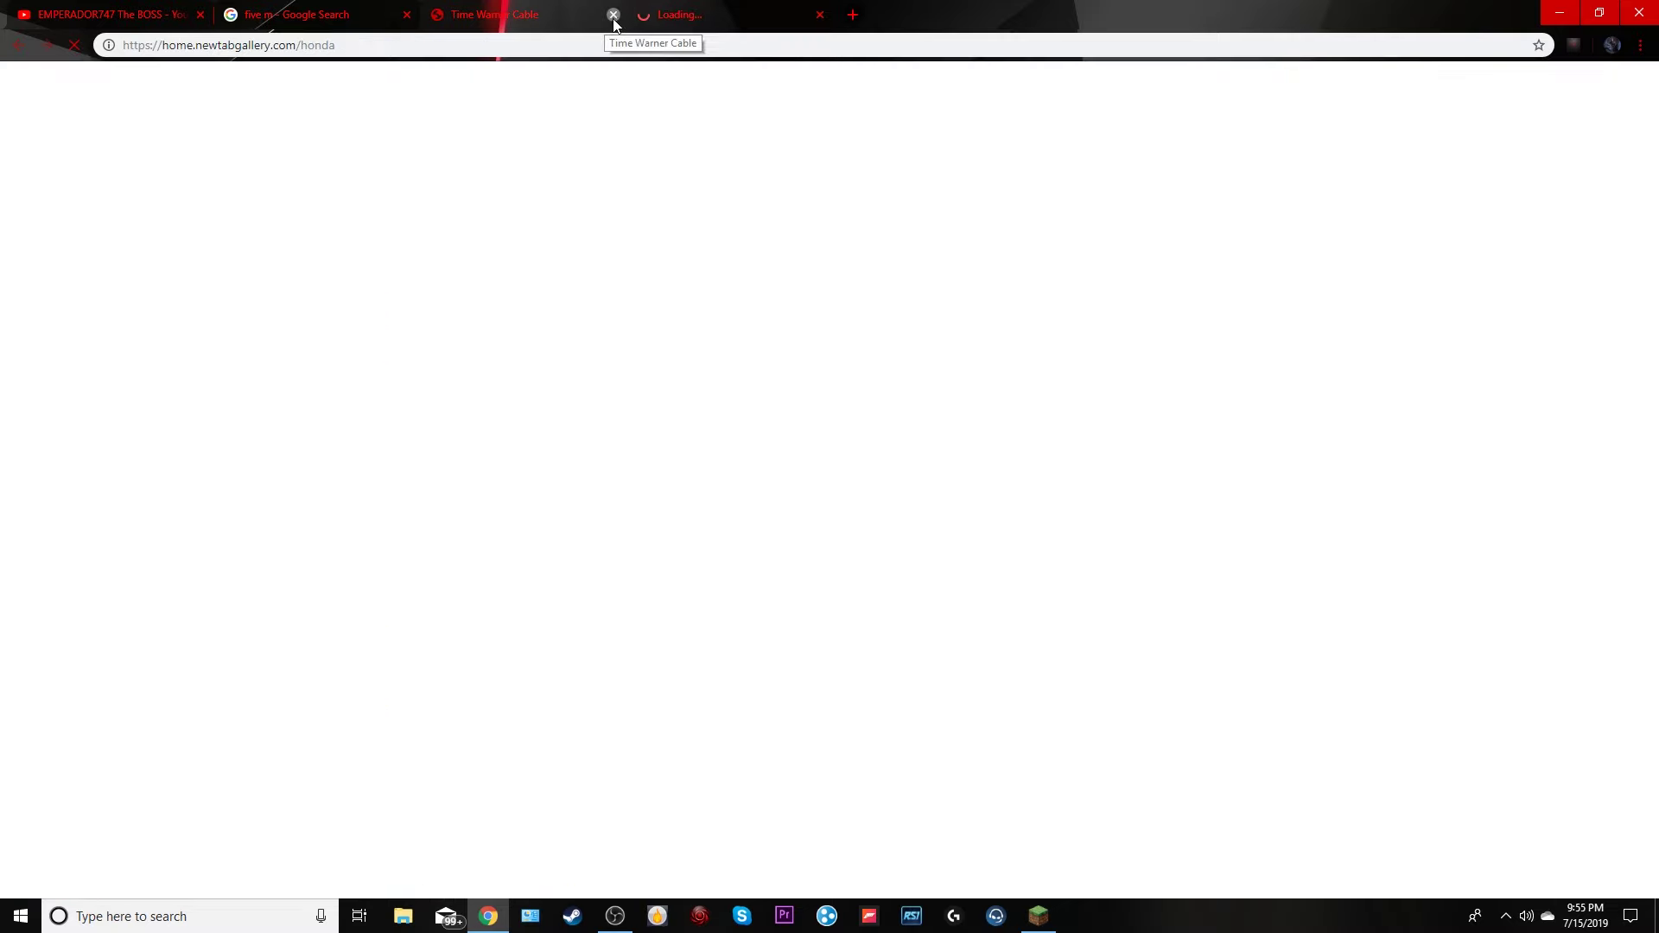
pyautogui.click(613, 14)
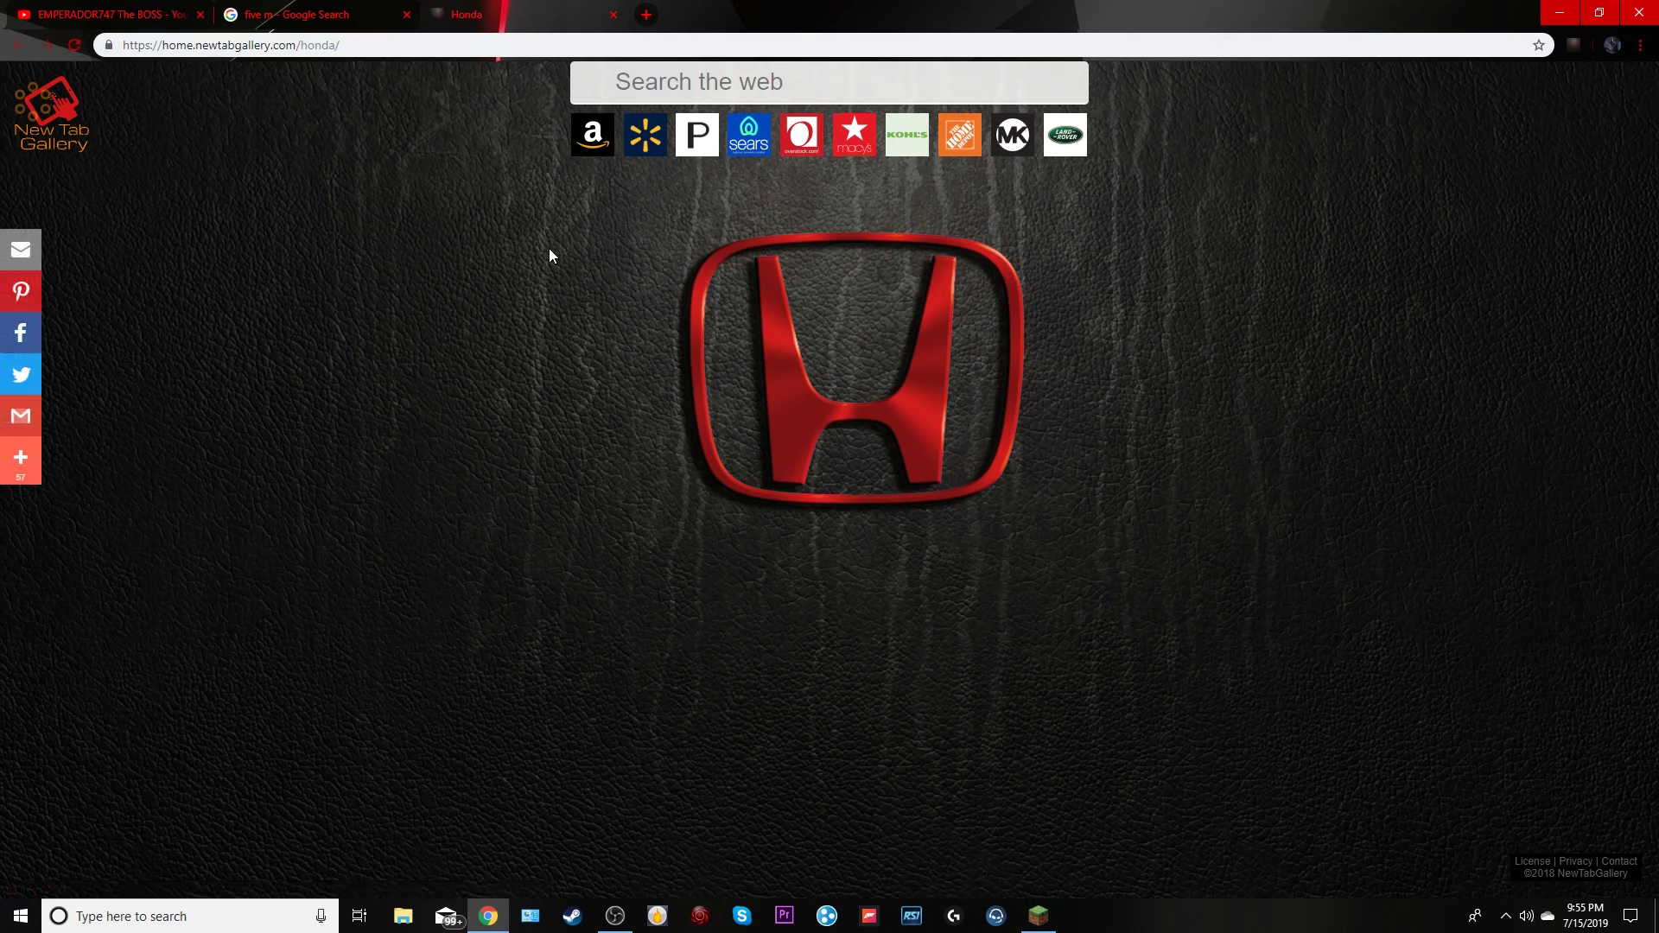
# Search Google for "paginas de yt", look through the results and close that tab
pyautogui.click(374, 46)
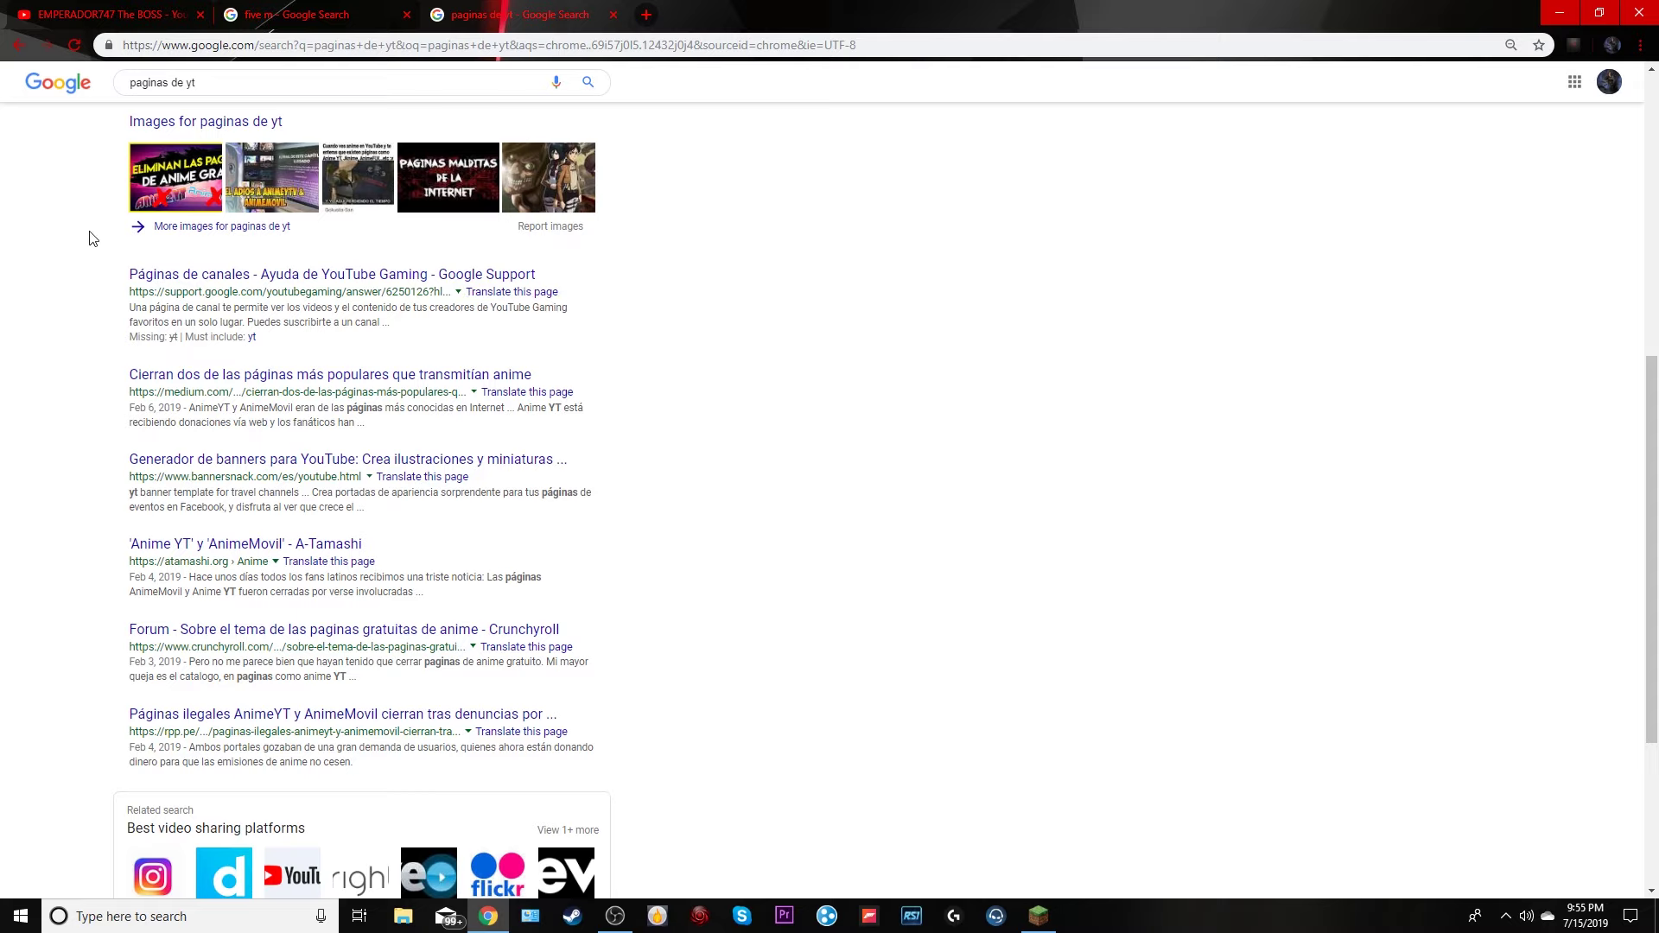
pyautogui.scroll(-3, 99, 844)
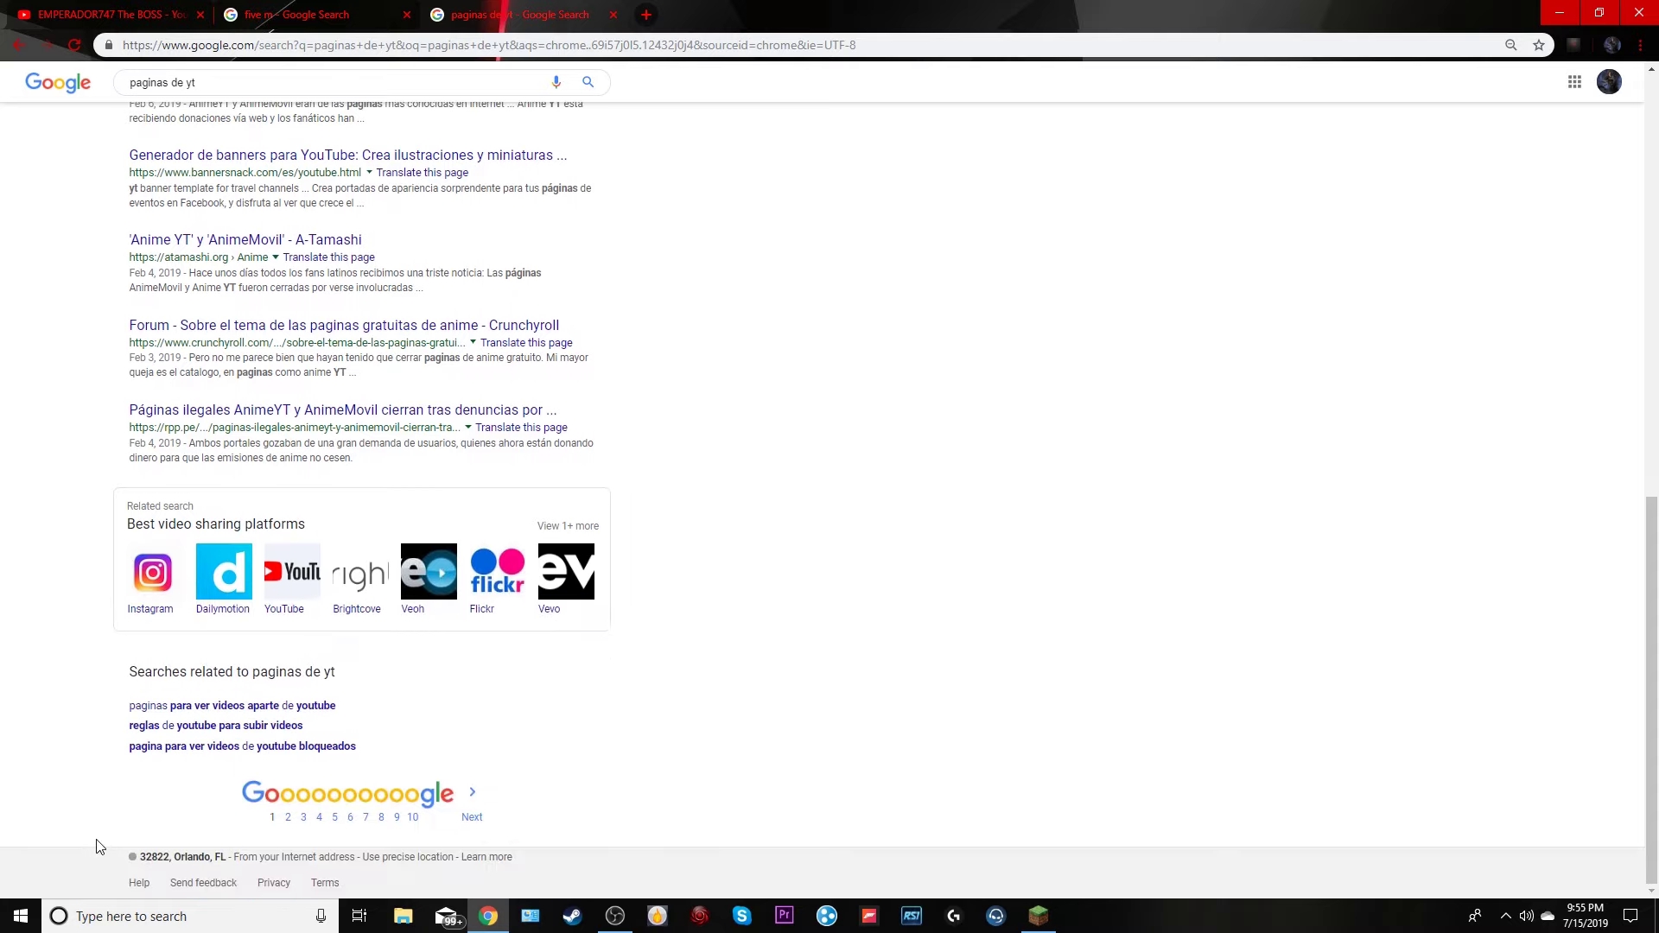
pyautogui.scroll(9, 100, 692)
pyautogui.scroll(-1, 116, 691)
pyautogui.scroll(1, 118, 745)
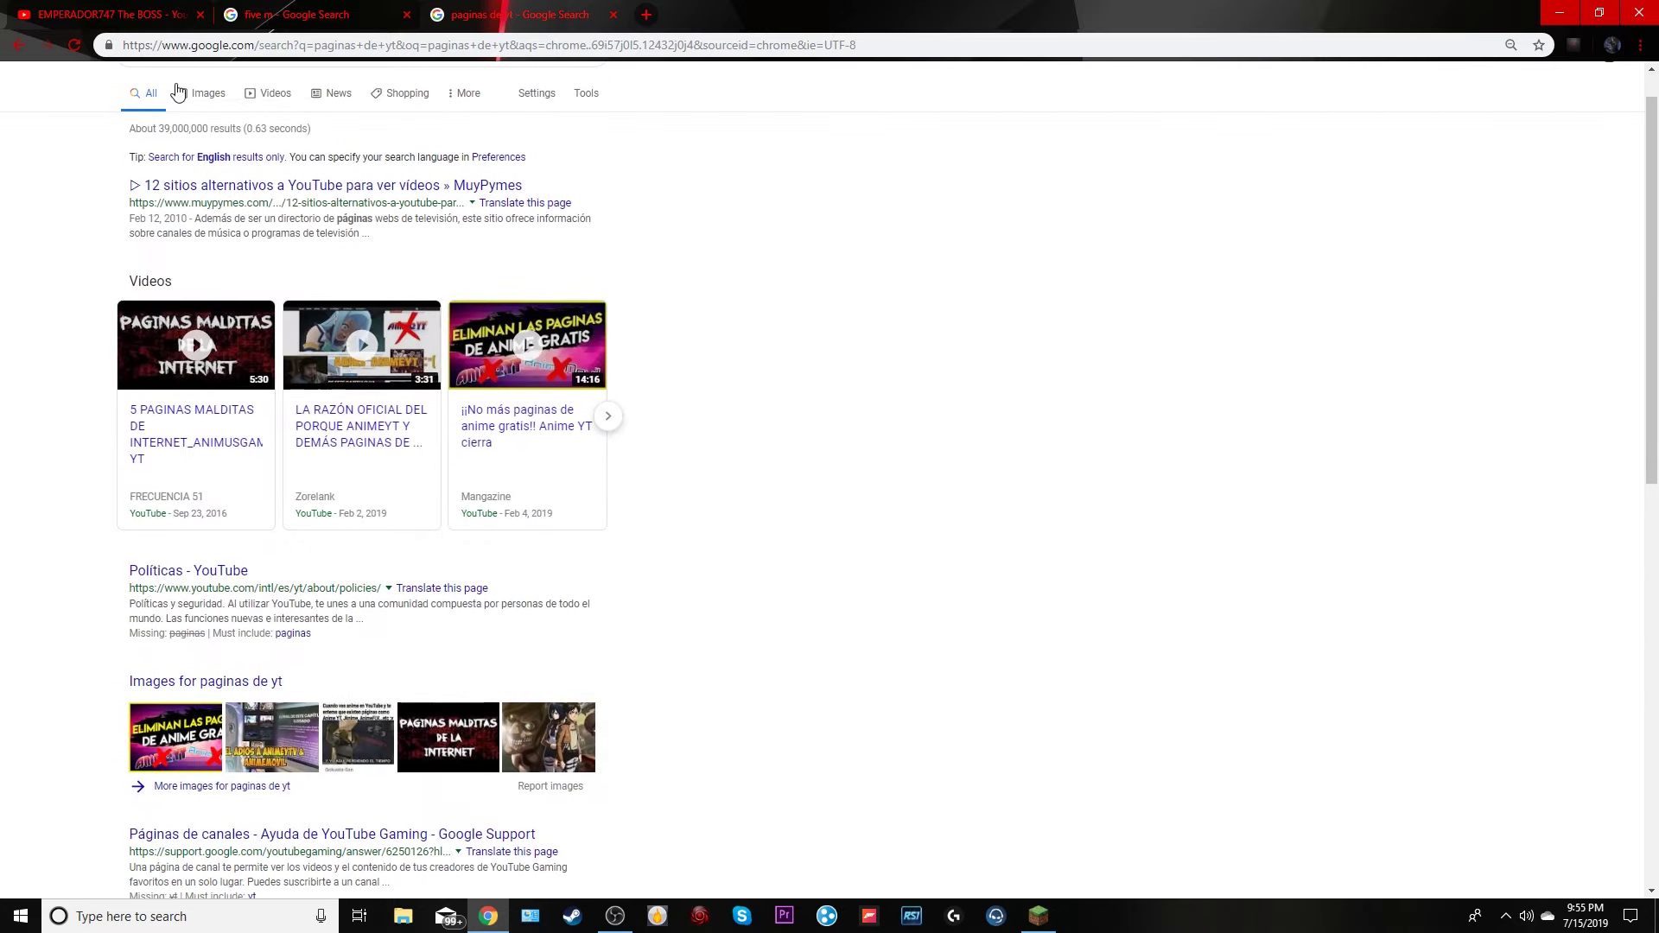
pyautogui.hotkey('ctrl', 'shift', 'Tab')
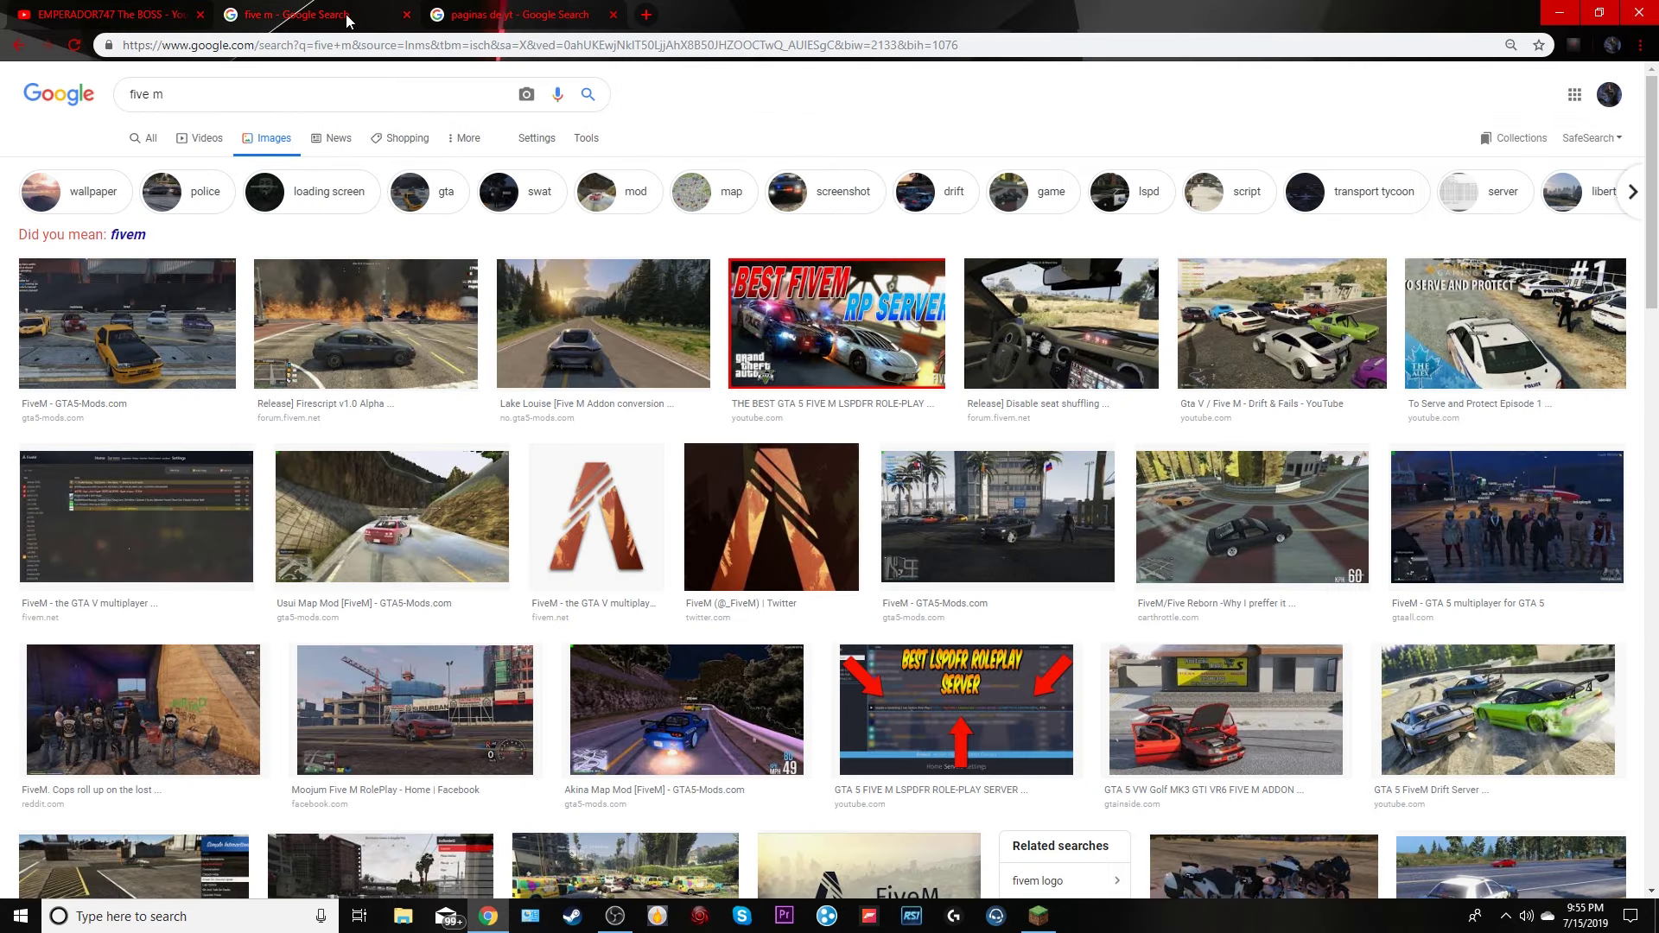
pyautogui.click(614, 16)
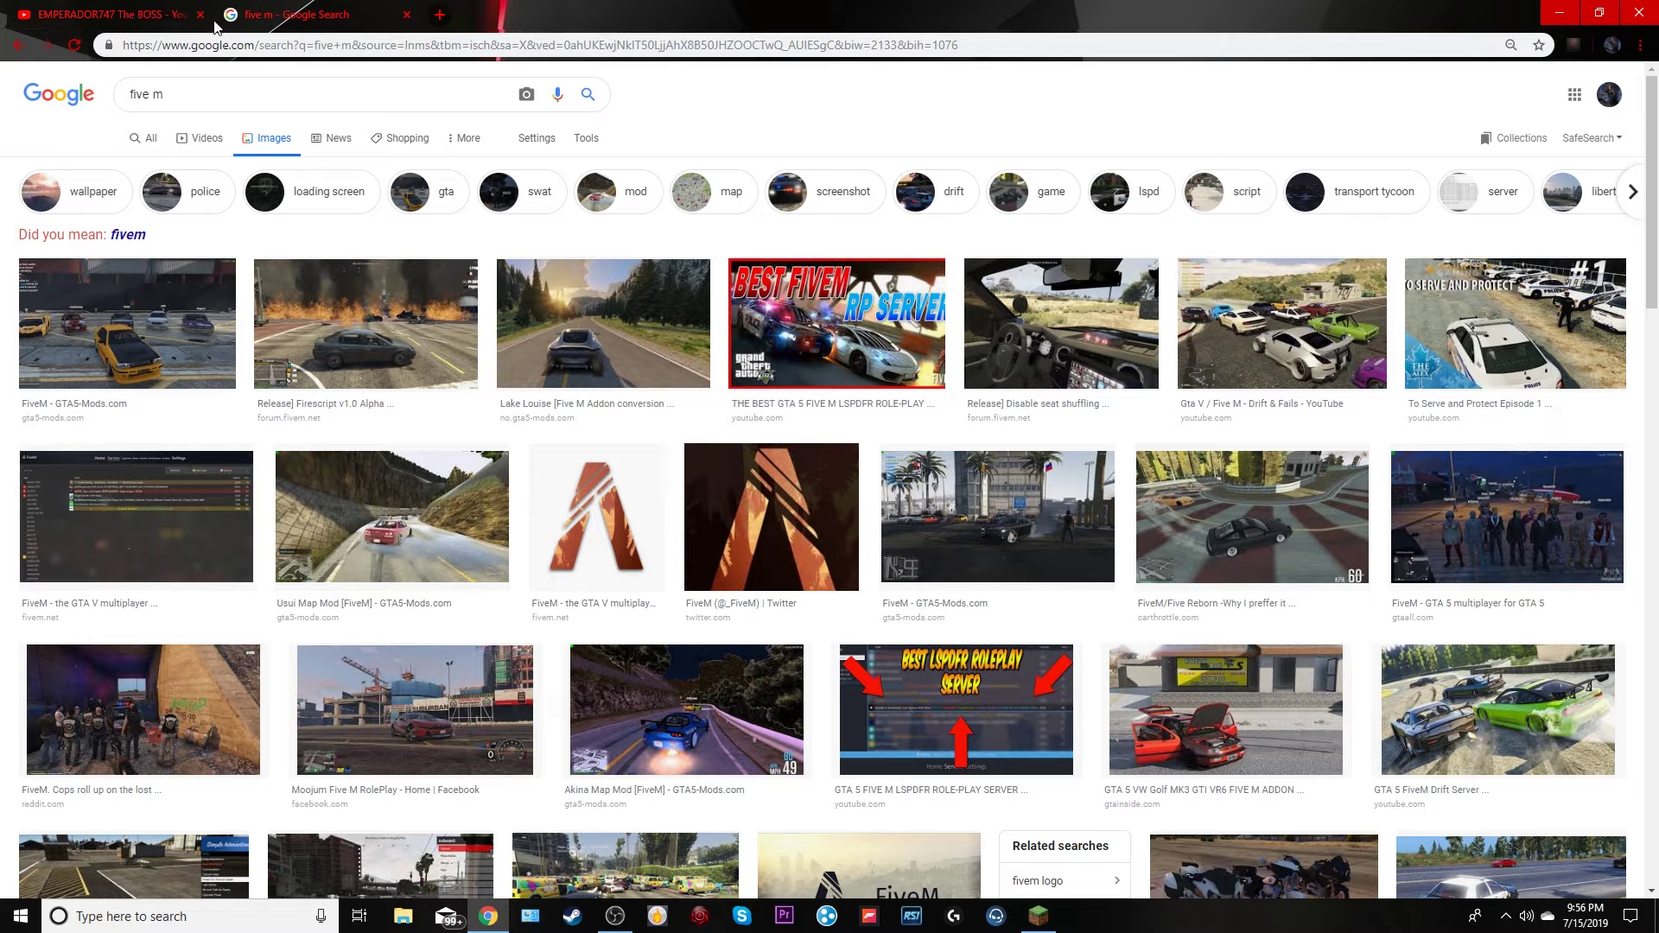
# Search Google for "google drive" in a new browser tab
pyautogui.click(440, 17)
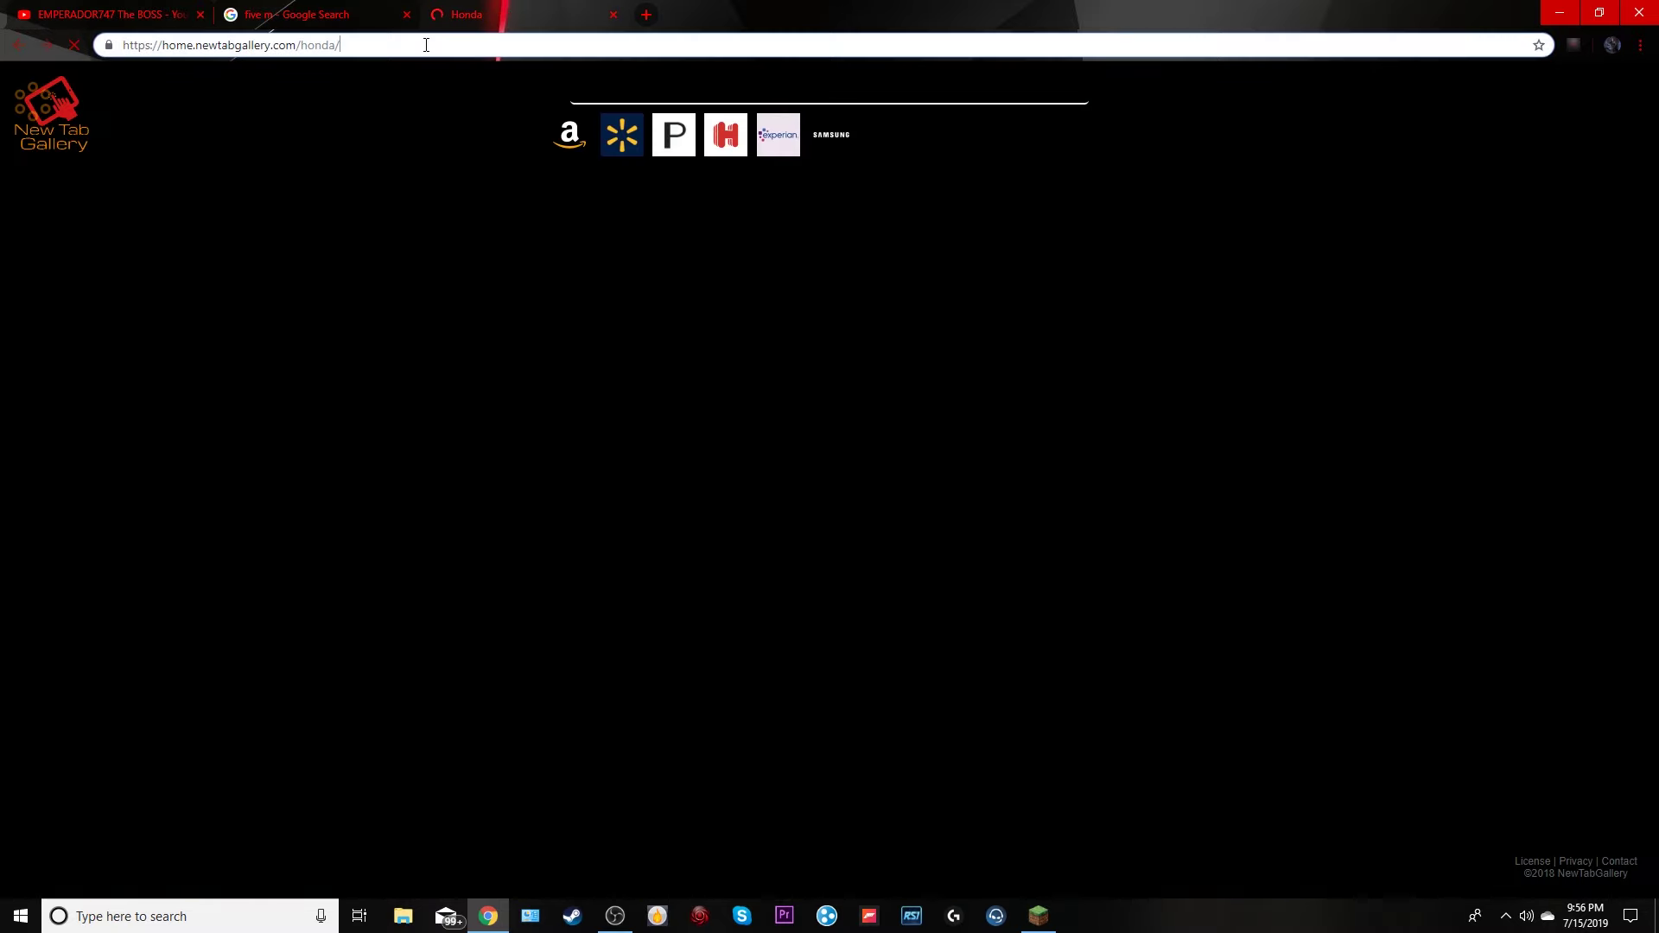
pyautogui.click(426, 45)
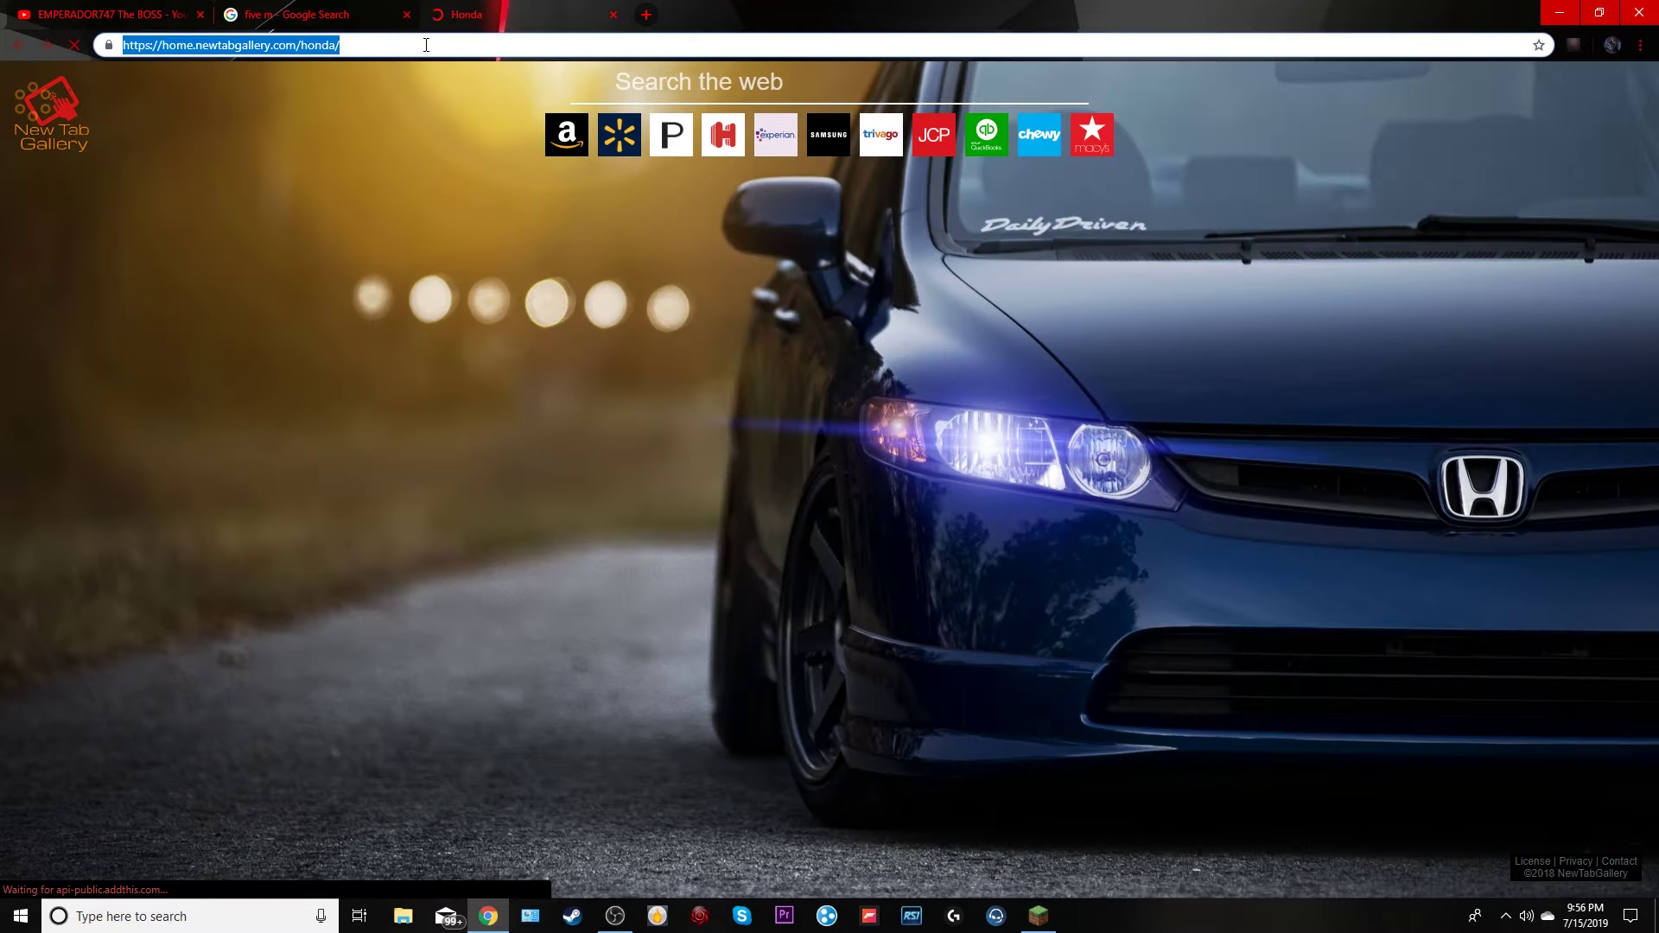
pyautogui.write('gg')
pyautogui.press('BackSpace')
pyautogui.write('oogle drive')
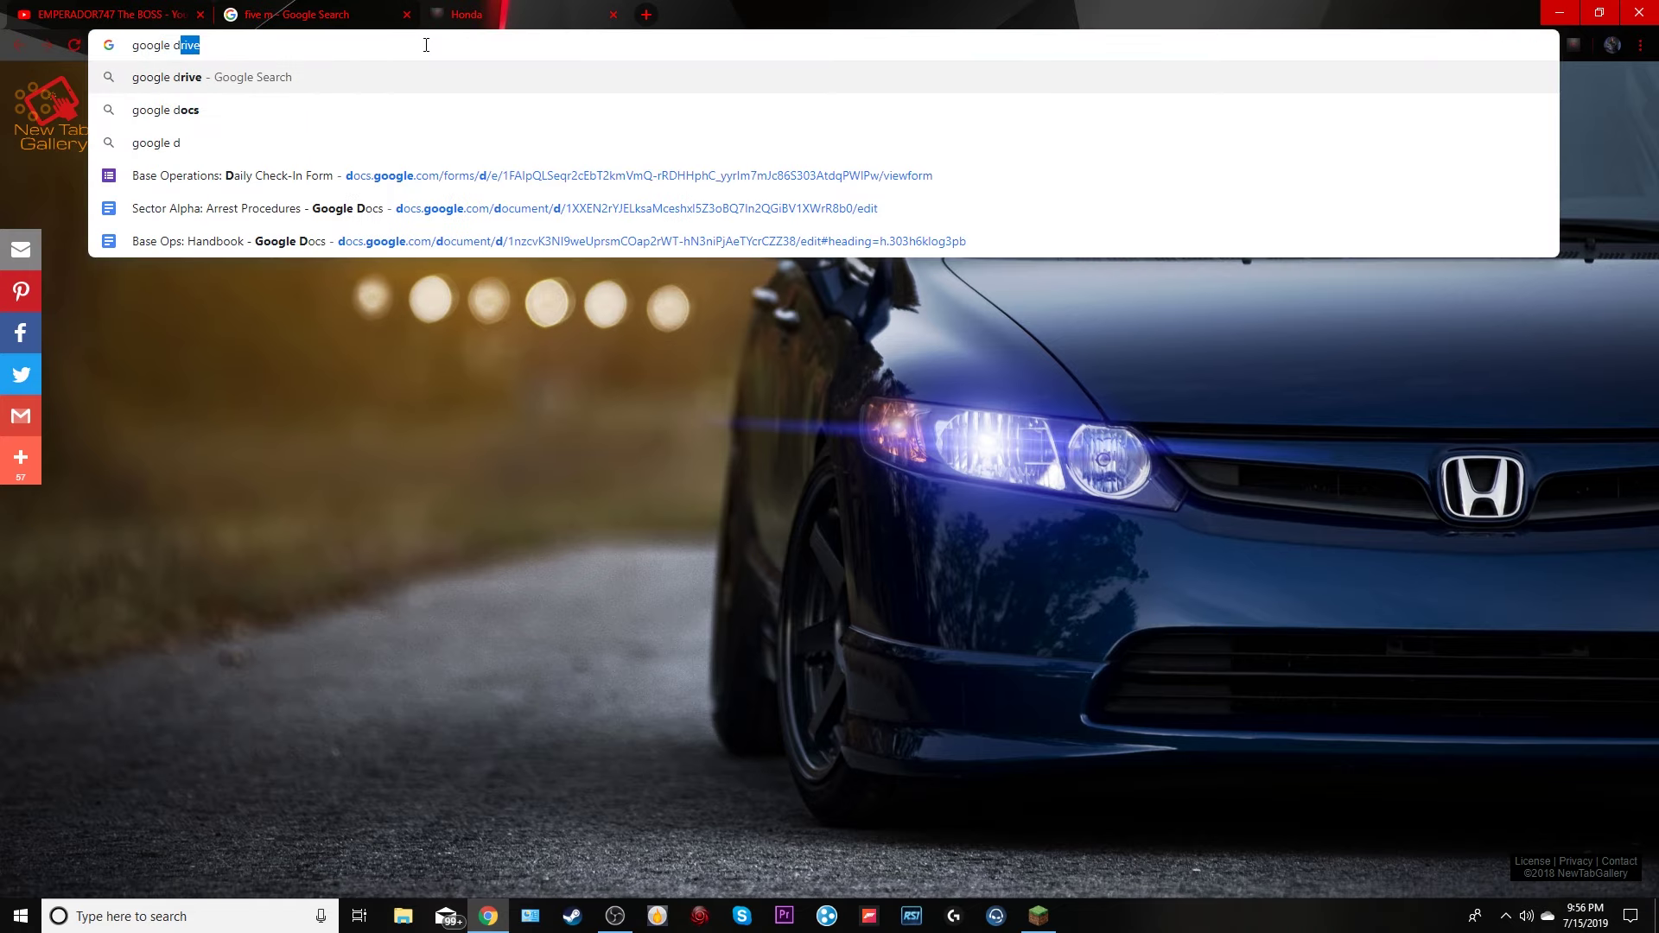
pyautogui.press('Return')
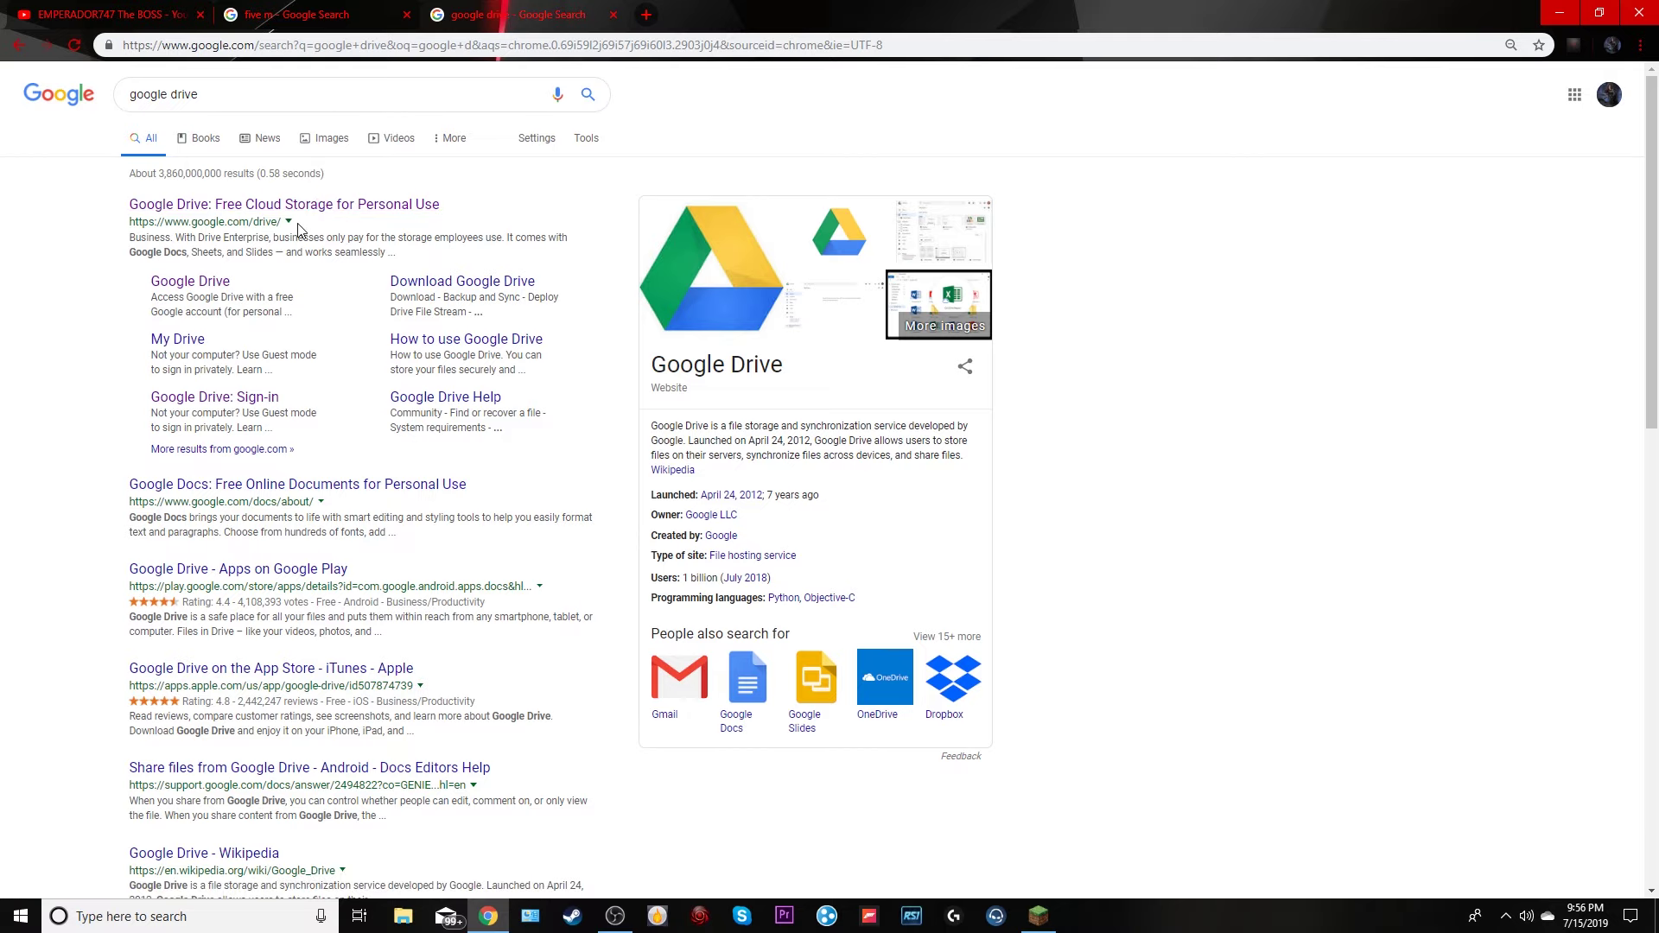
# Examine Google's apps list and full products page, and return to the Google Drive search results
pyautogui.click(1571, 99)
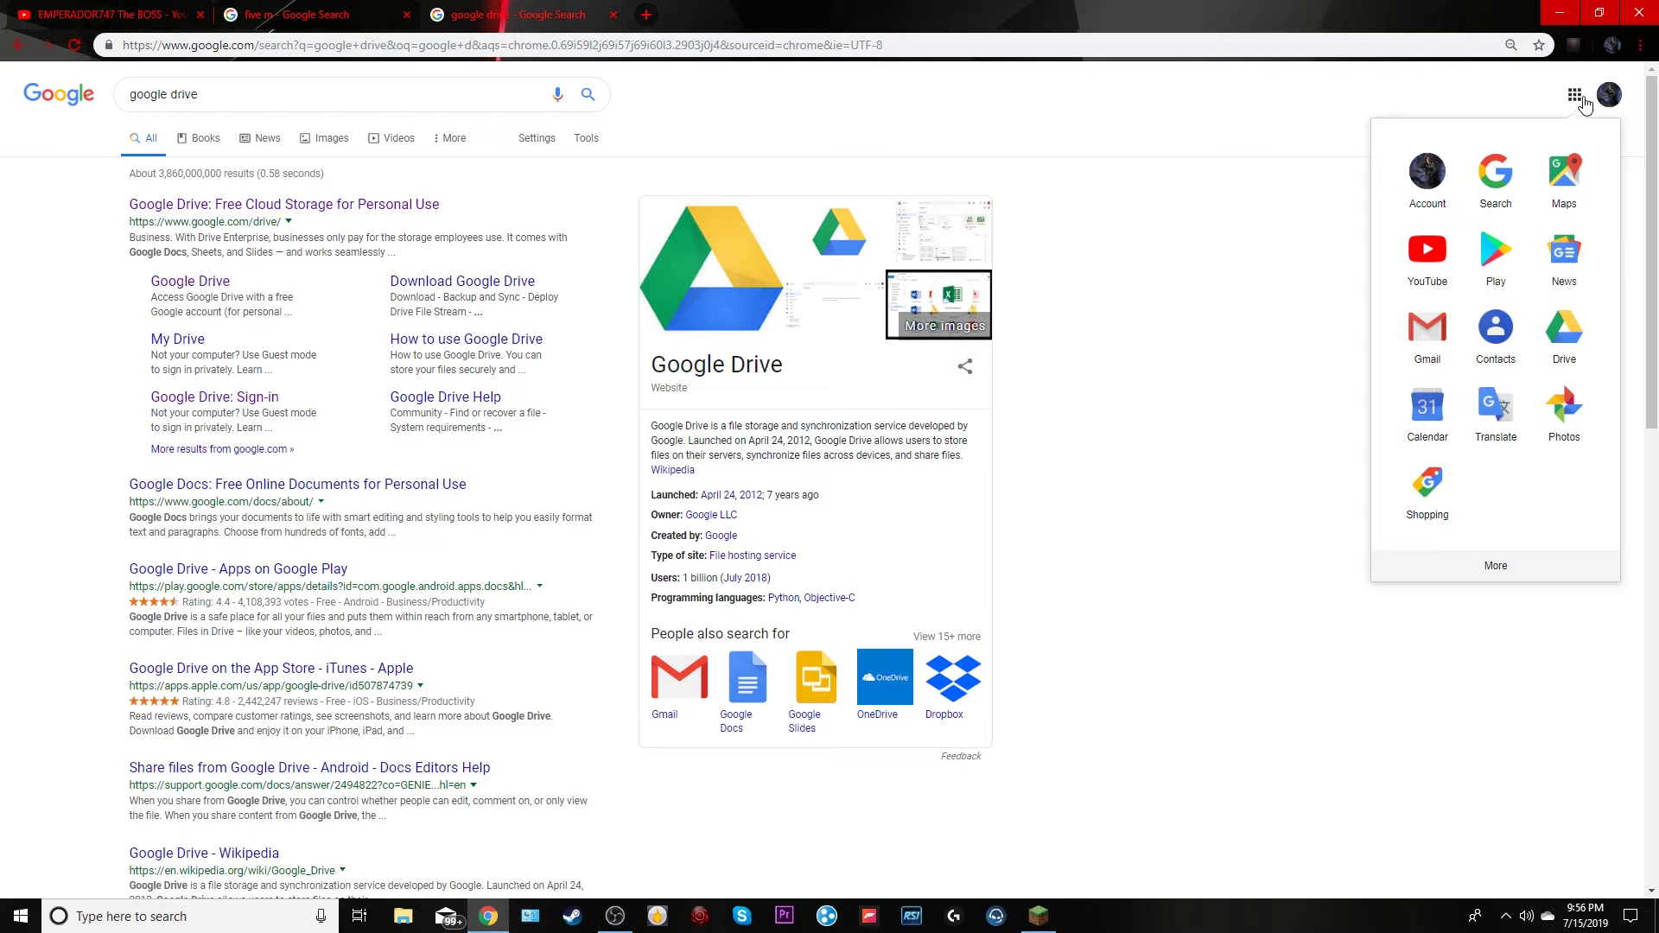
pyautogui.click(1498, 567)
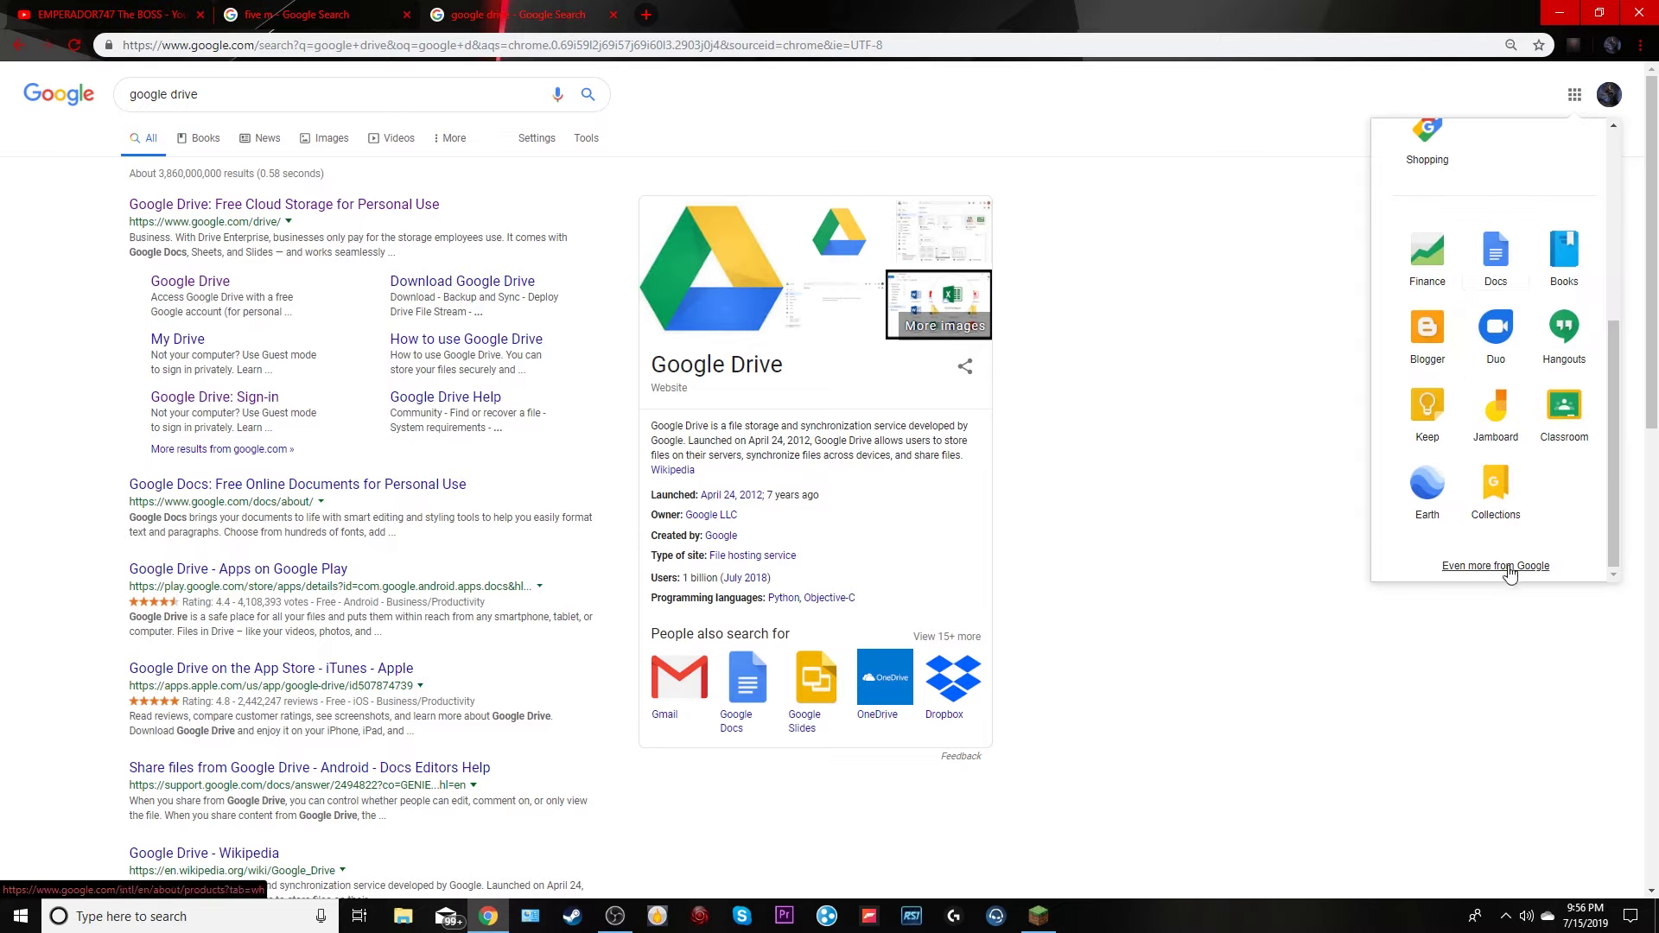
pyautogui.click(1508, 567)
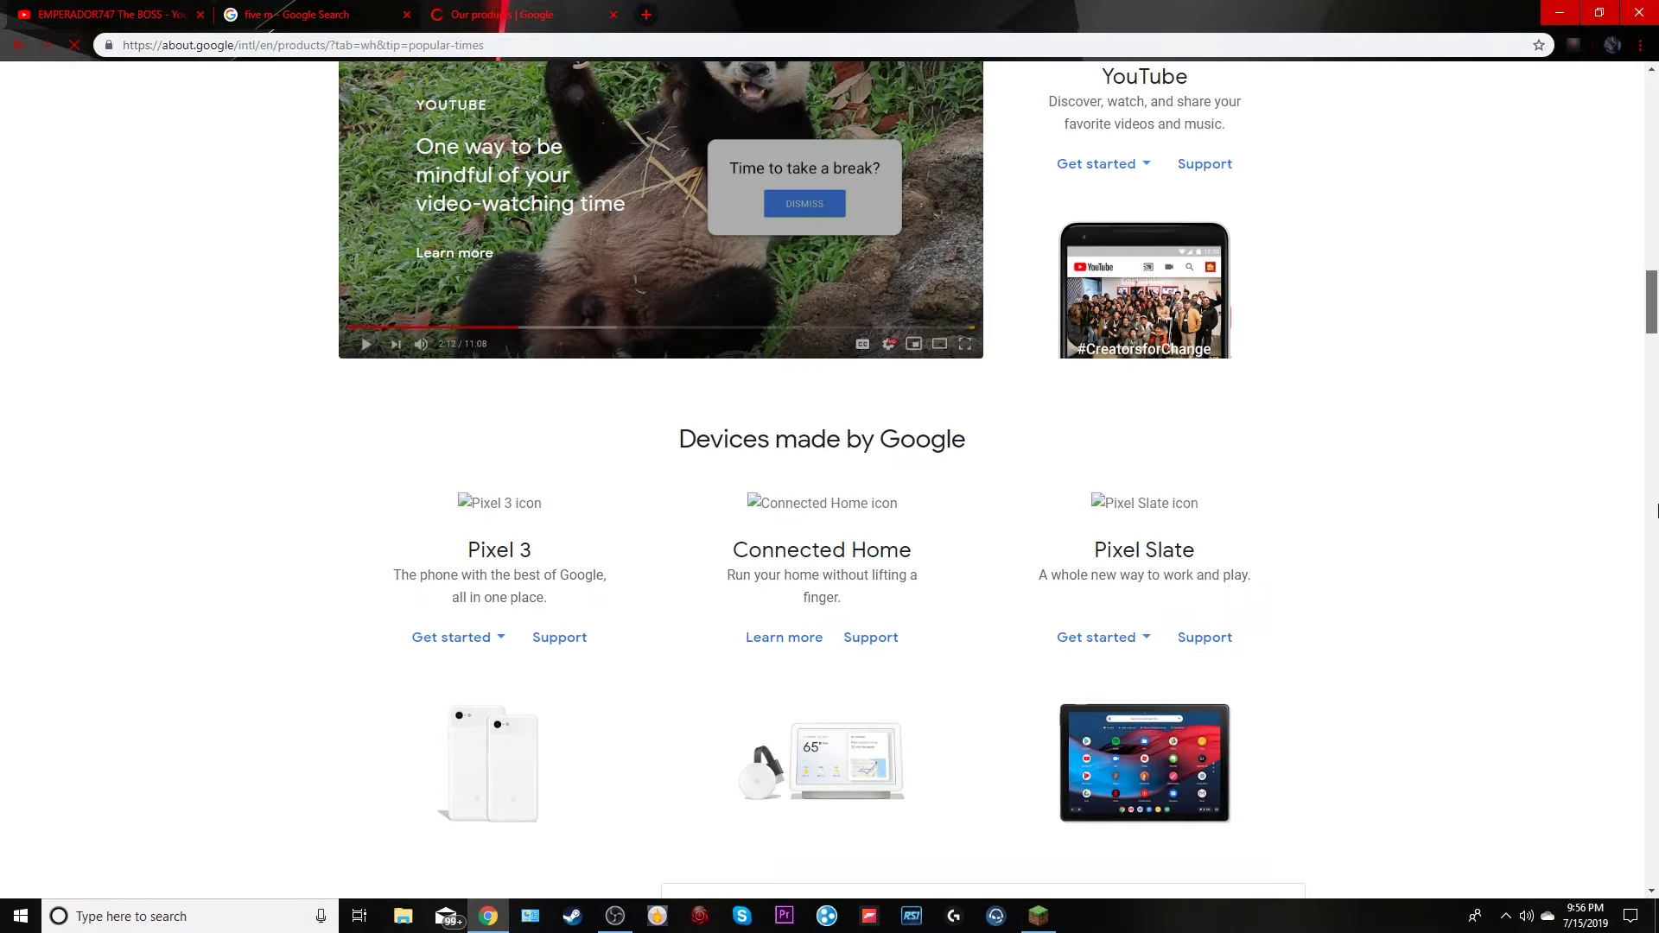
pyautogui.moveTo(1656, 851); pyautogui.dragTo(1651, 821)
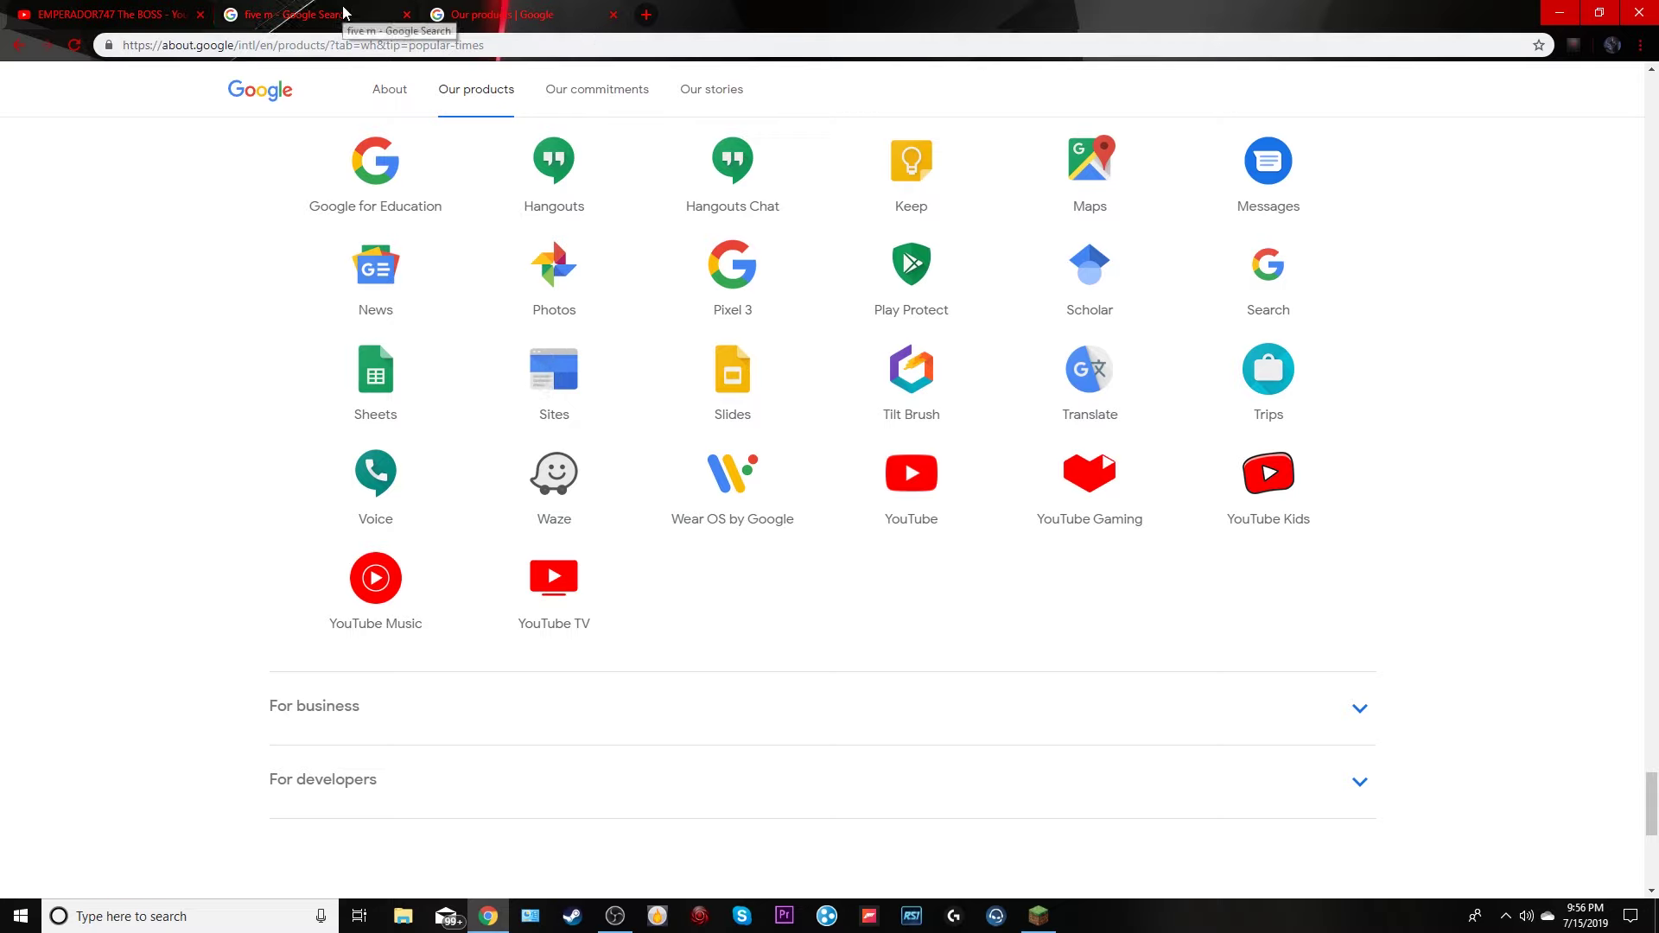
pyautogui.click(17, 46)
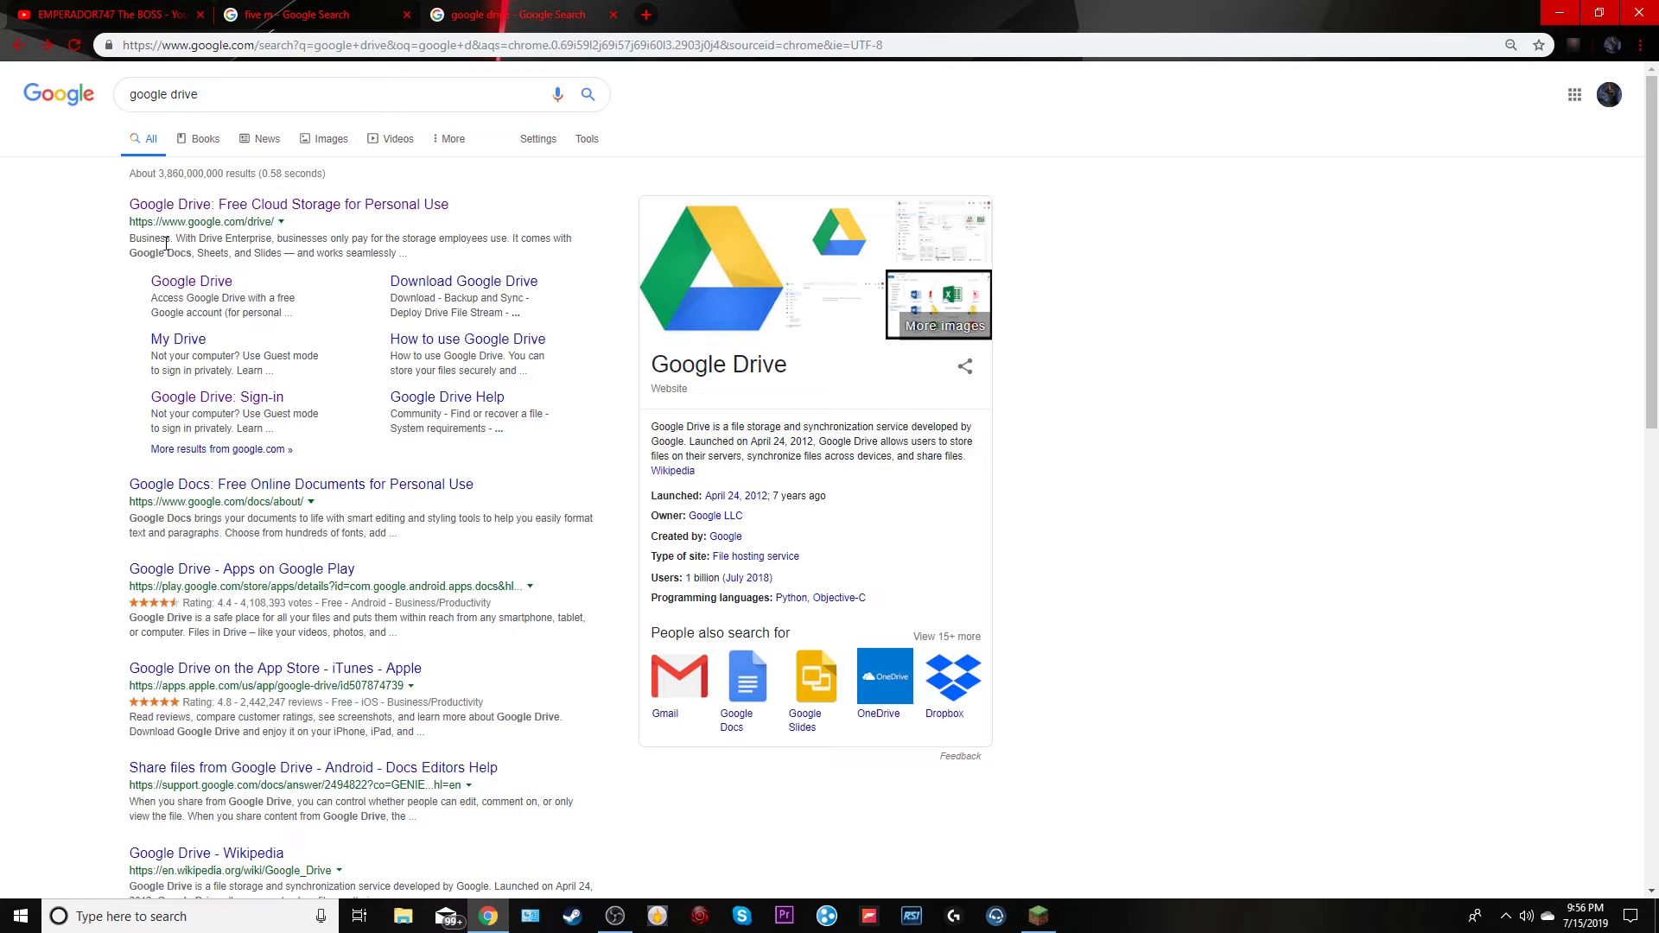
# Open Google Drive from the search results and create a new Google Sites website
pyautogui.click(220, 283)
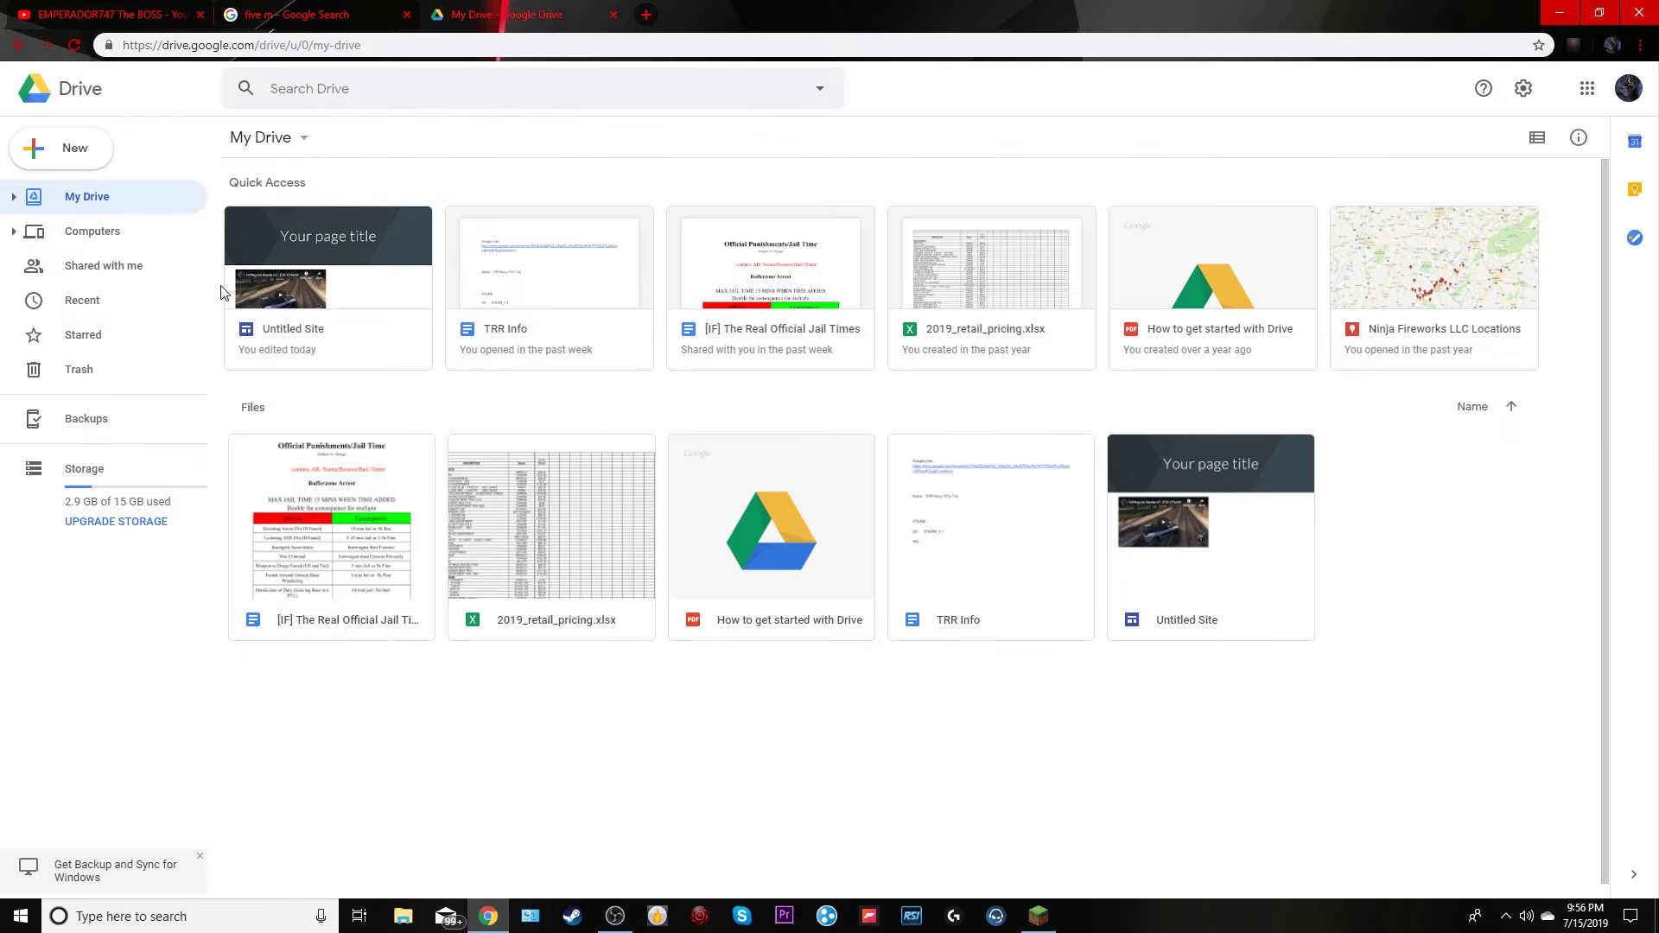
pyautogui.click(50, 153)
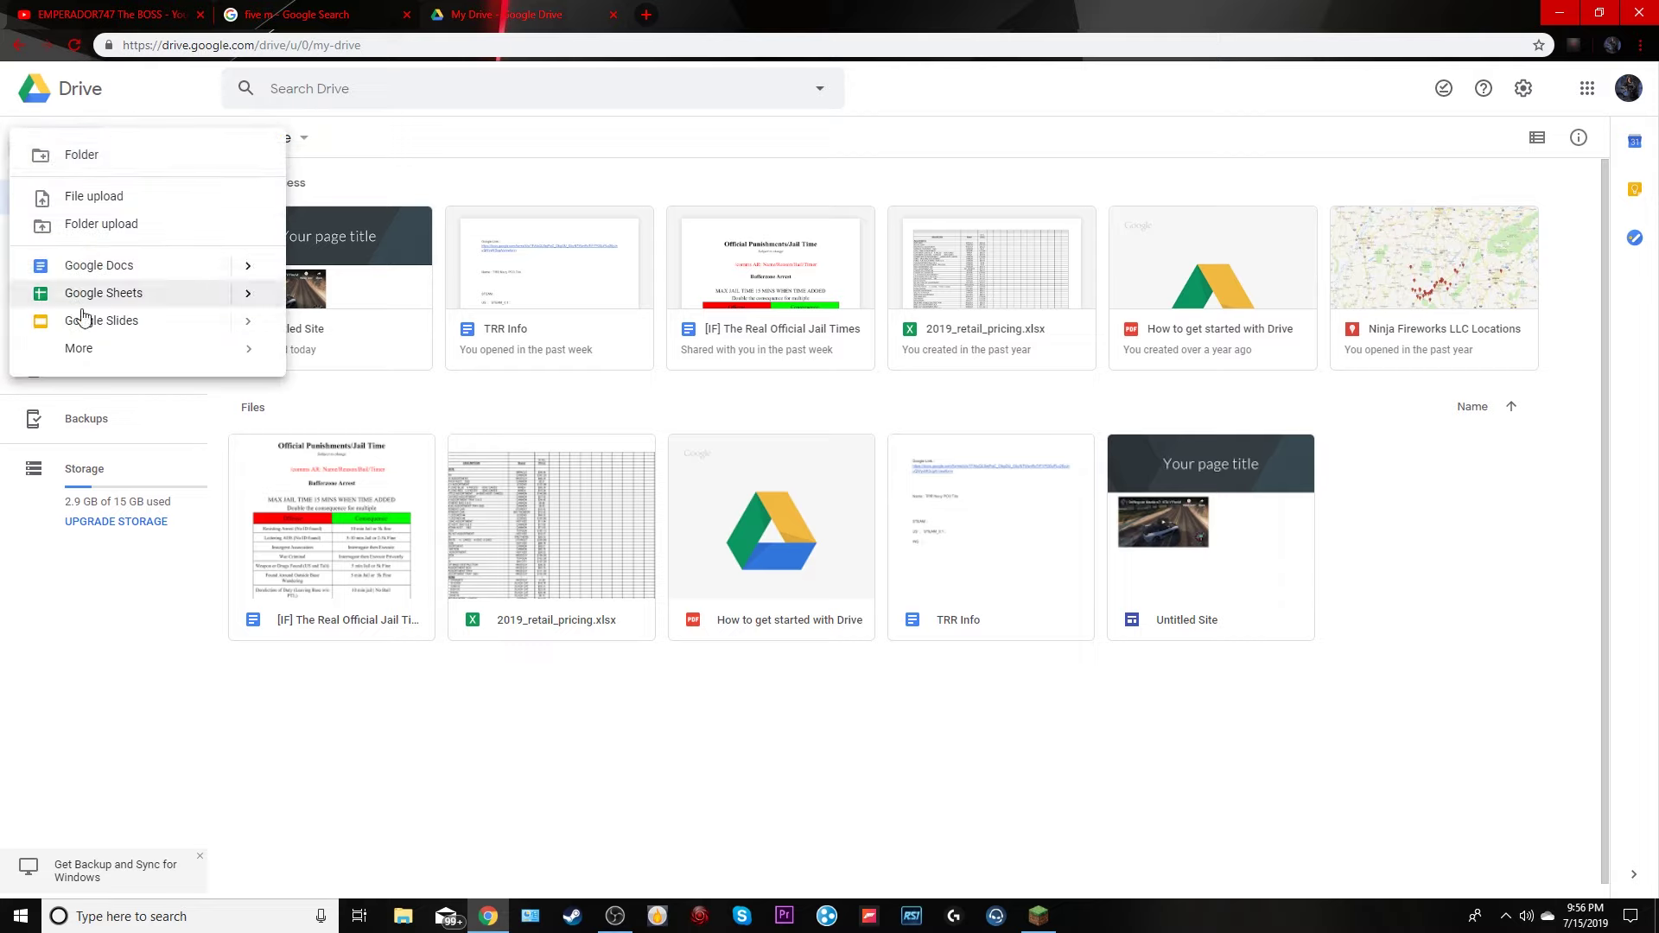
pyautogui.moveTo(84, 354)
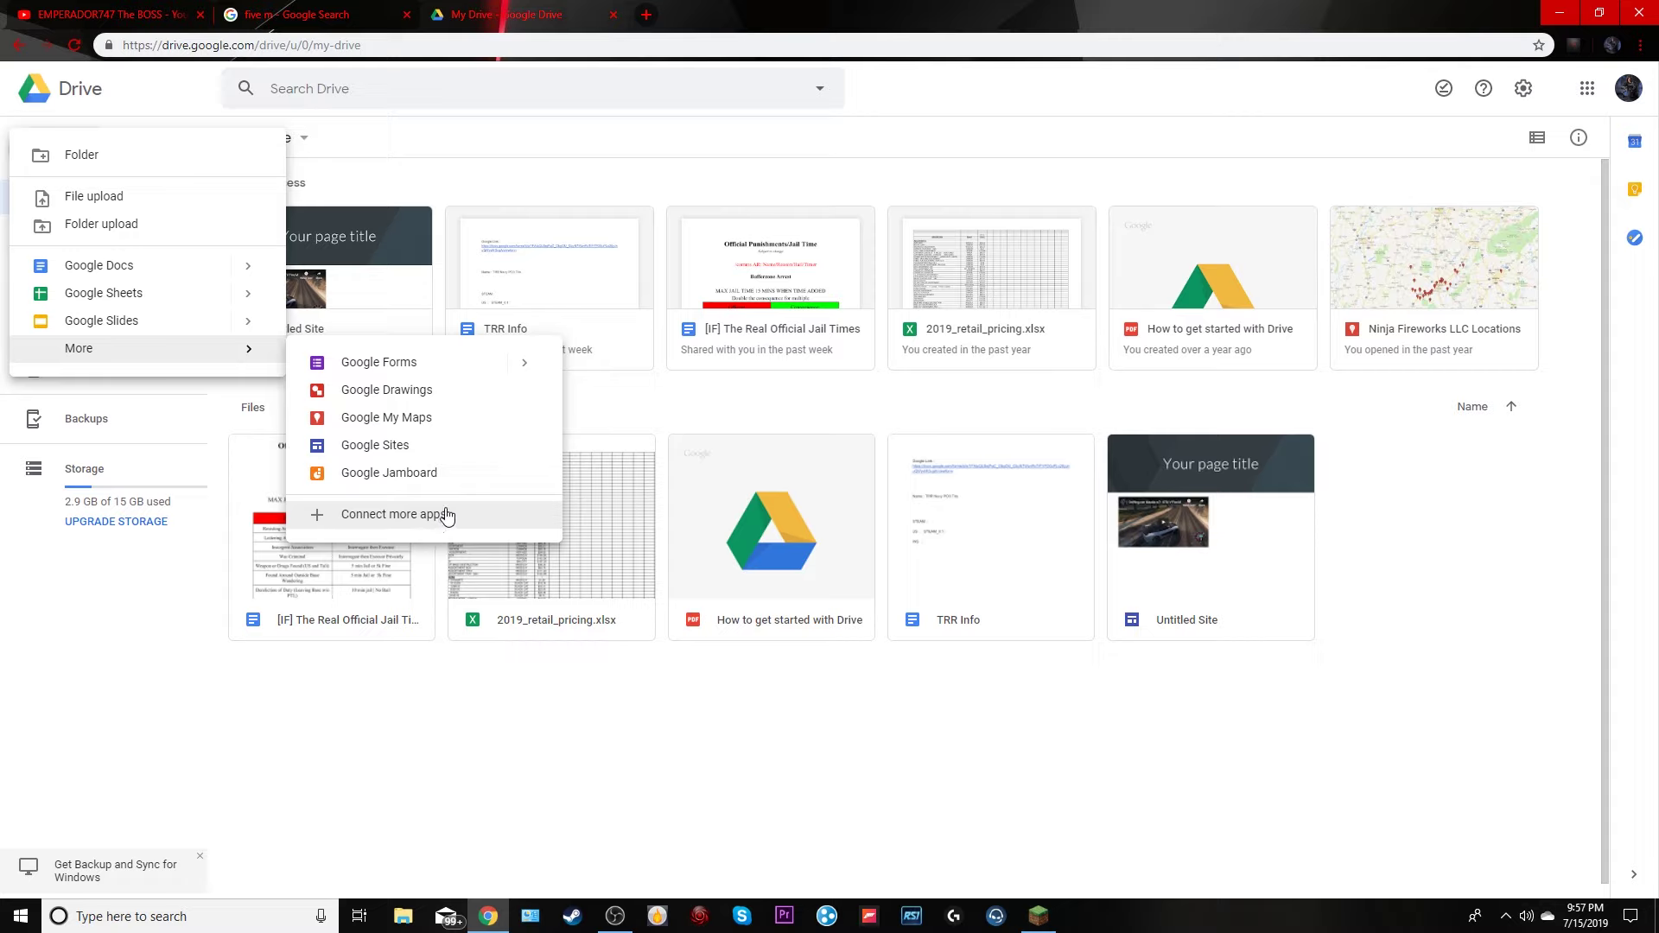
pyautogui.click(391, 446)
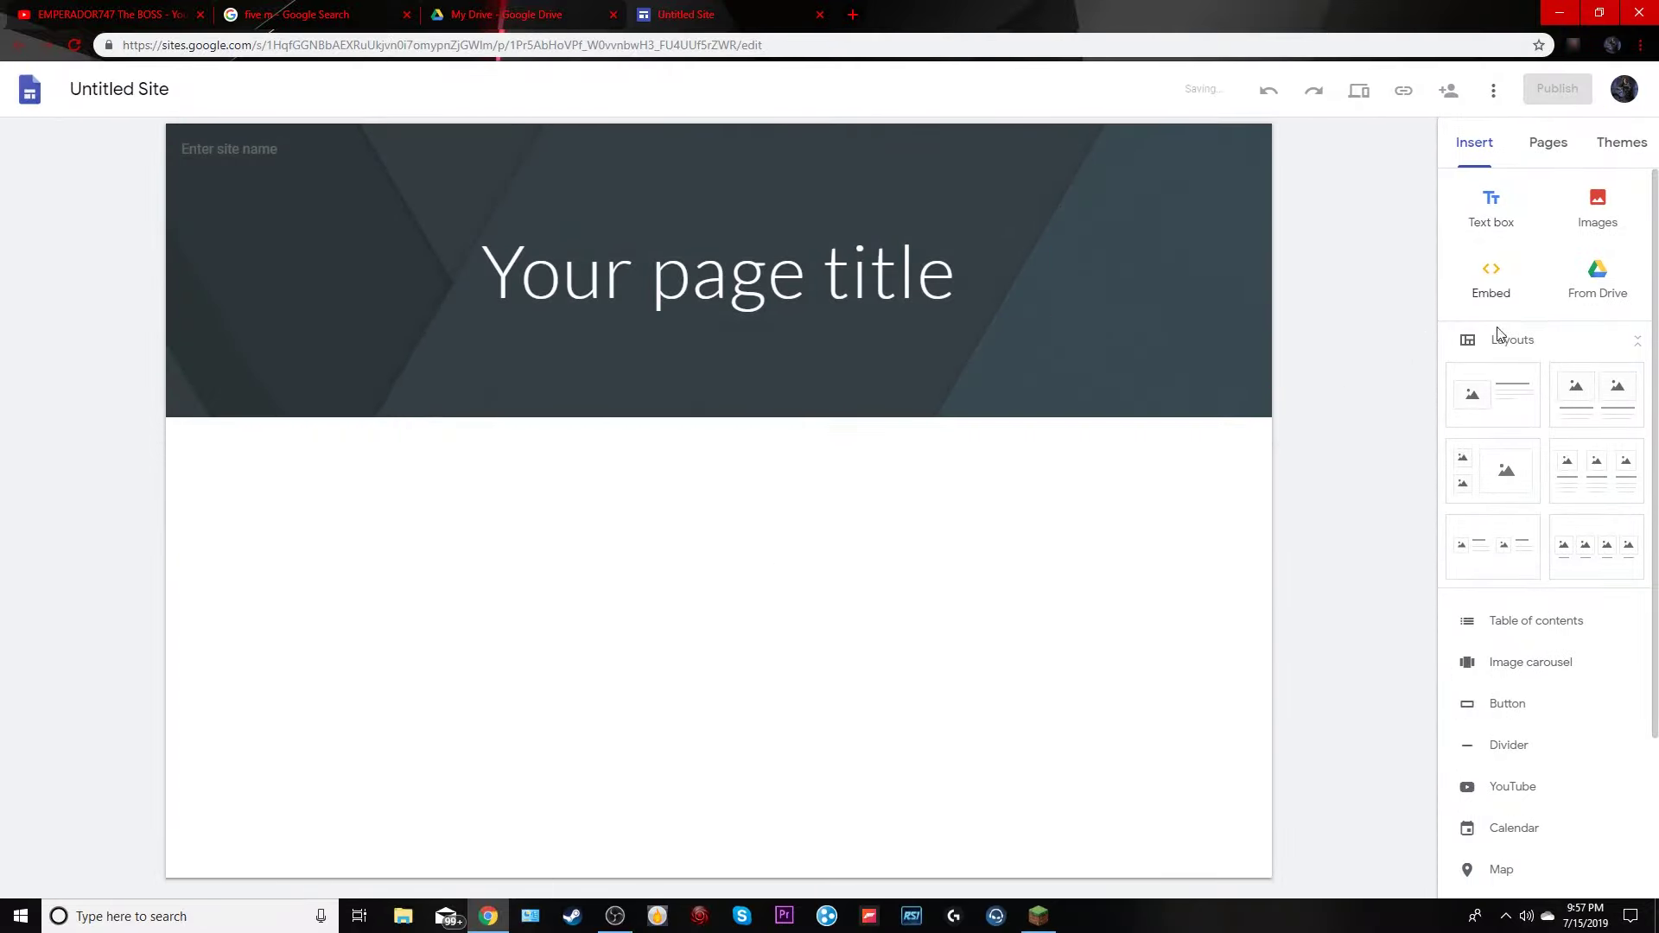
# Replace the placeholder page title in the header with "PRRP"
pyautogui.scroll(-3, 1555, 458)
pyautogui.scroll(3, 1618, 463)
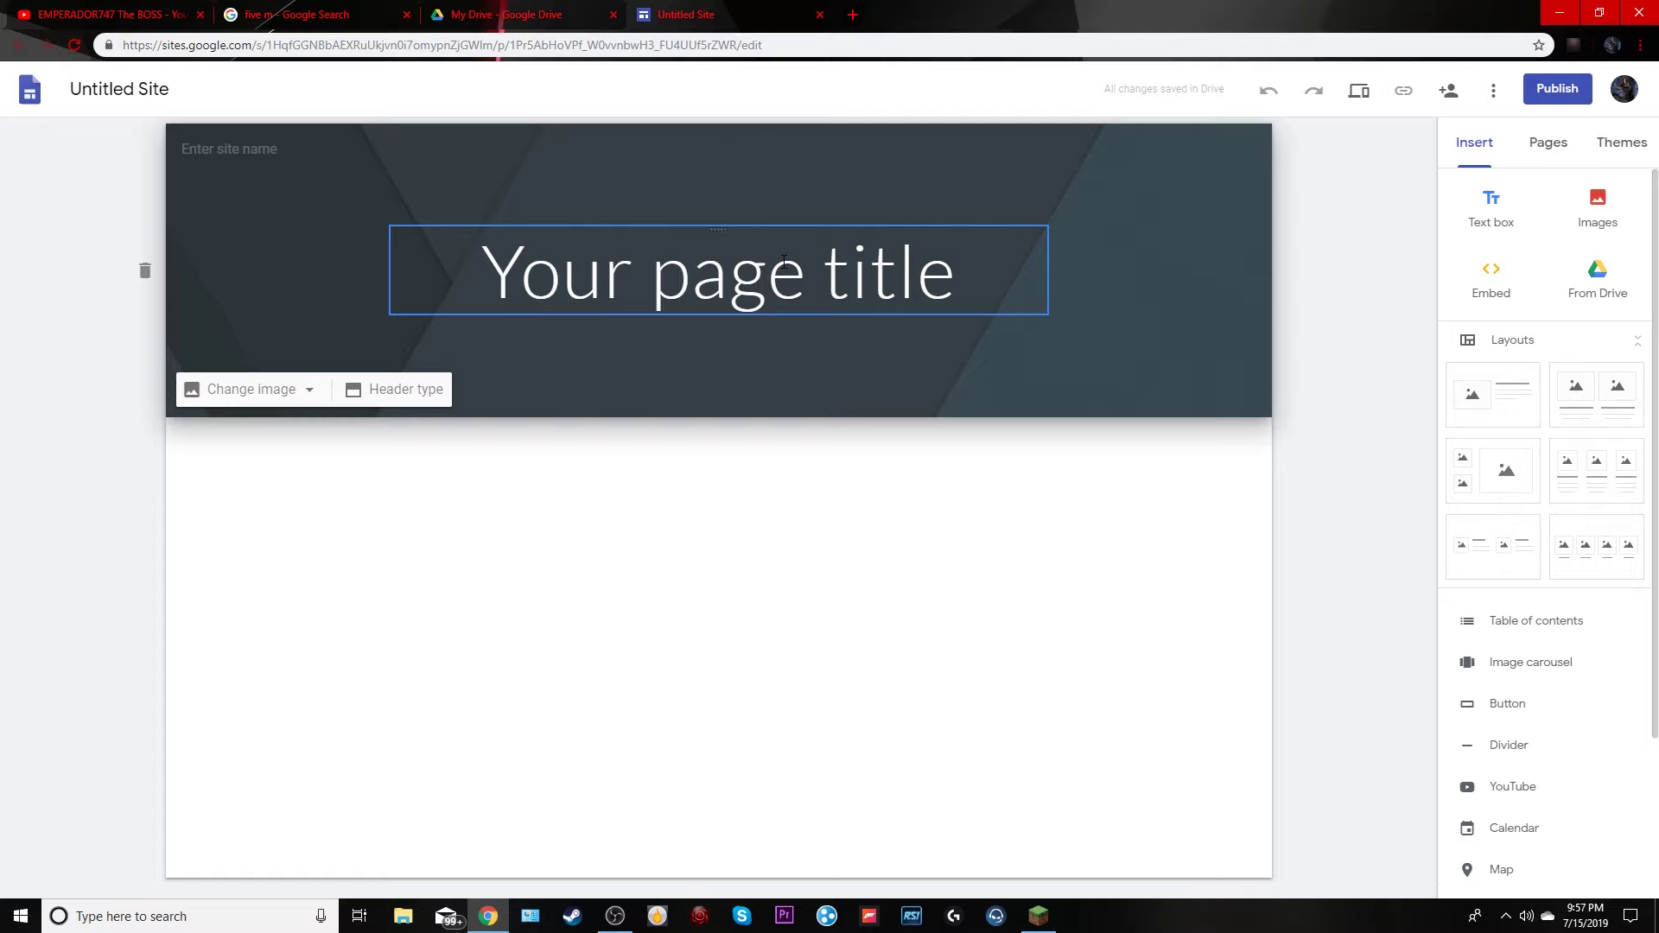
pyautogui.tripleClick(784, 261)
pyautogui.press('BackSpace')
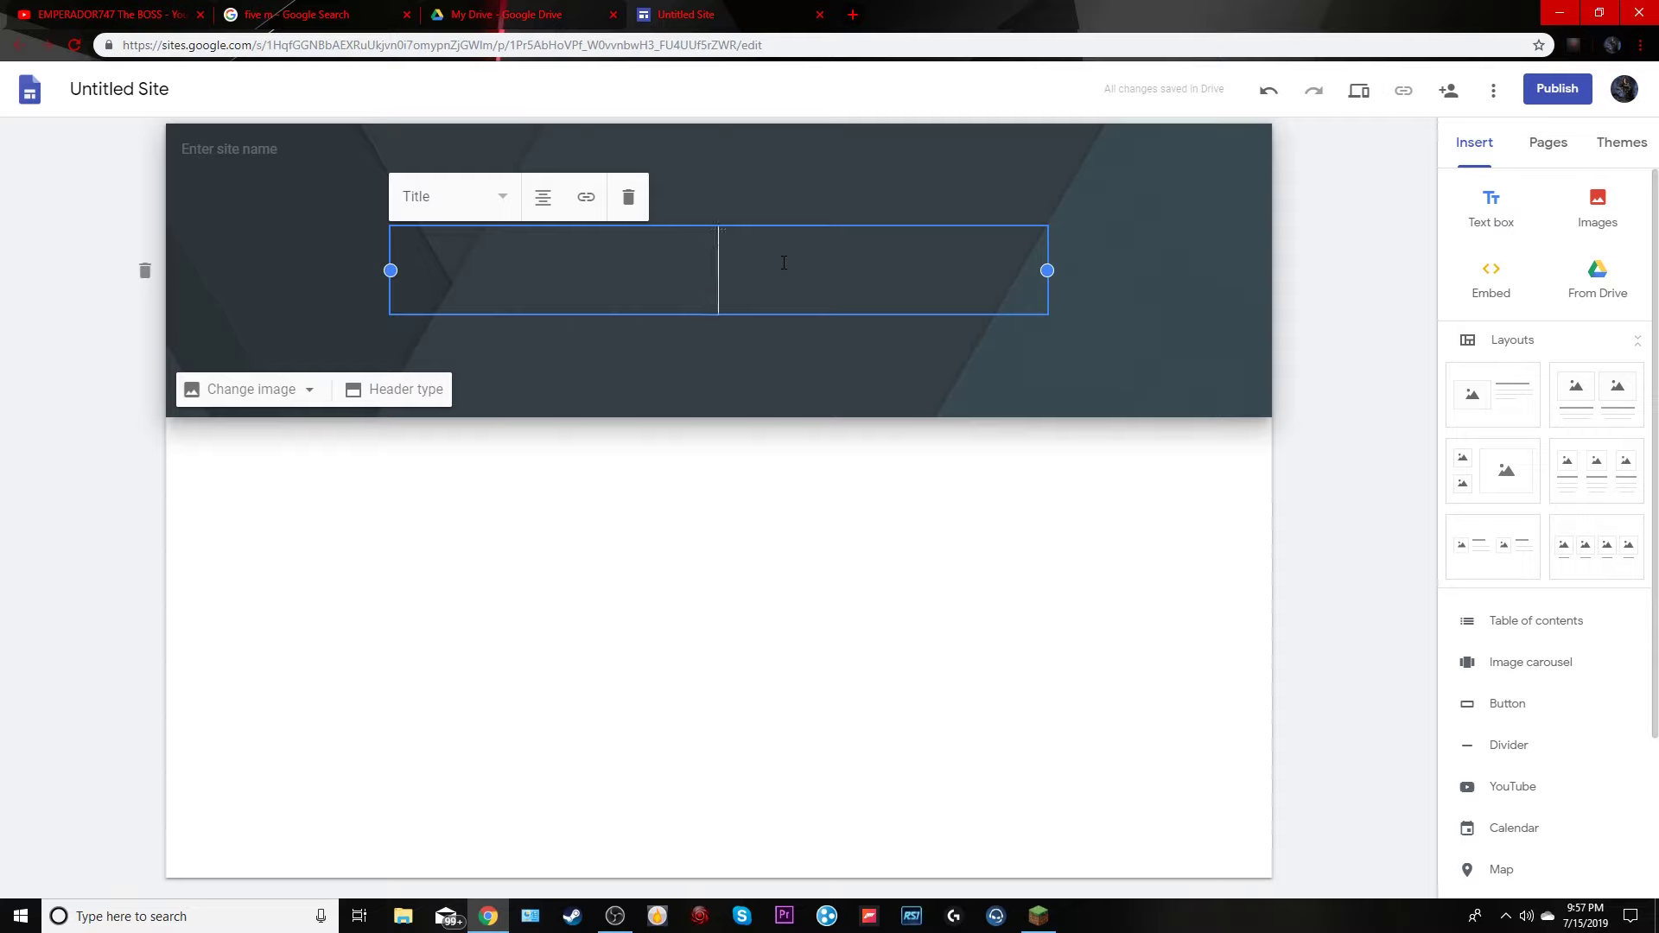
pyautogui.write('PRRP')
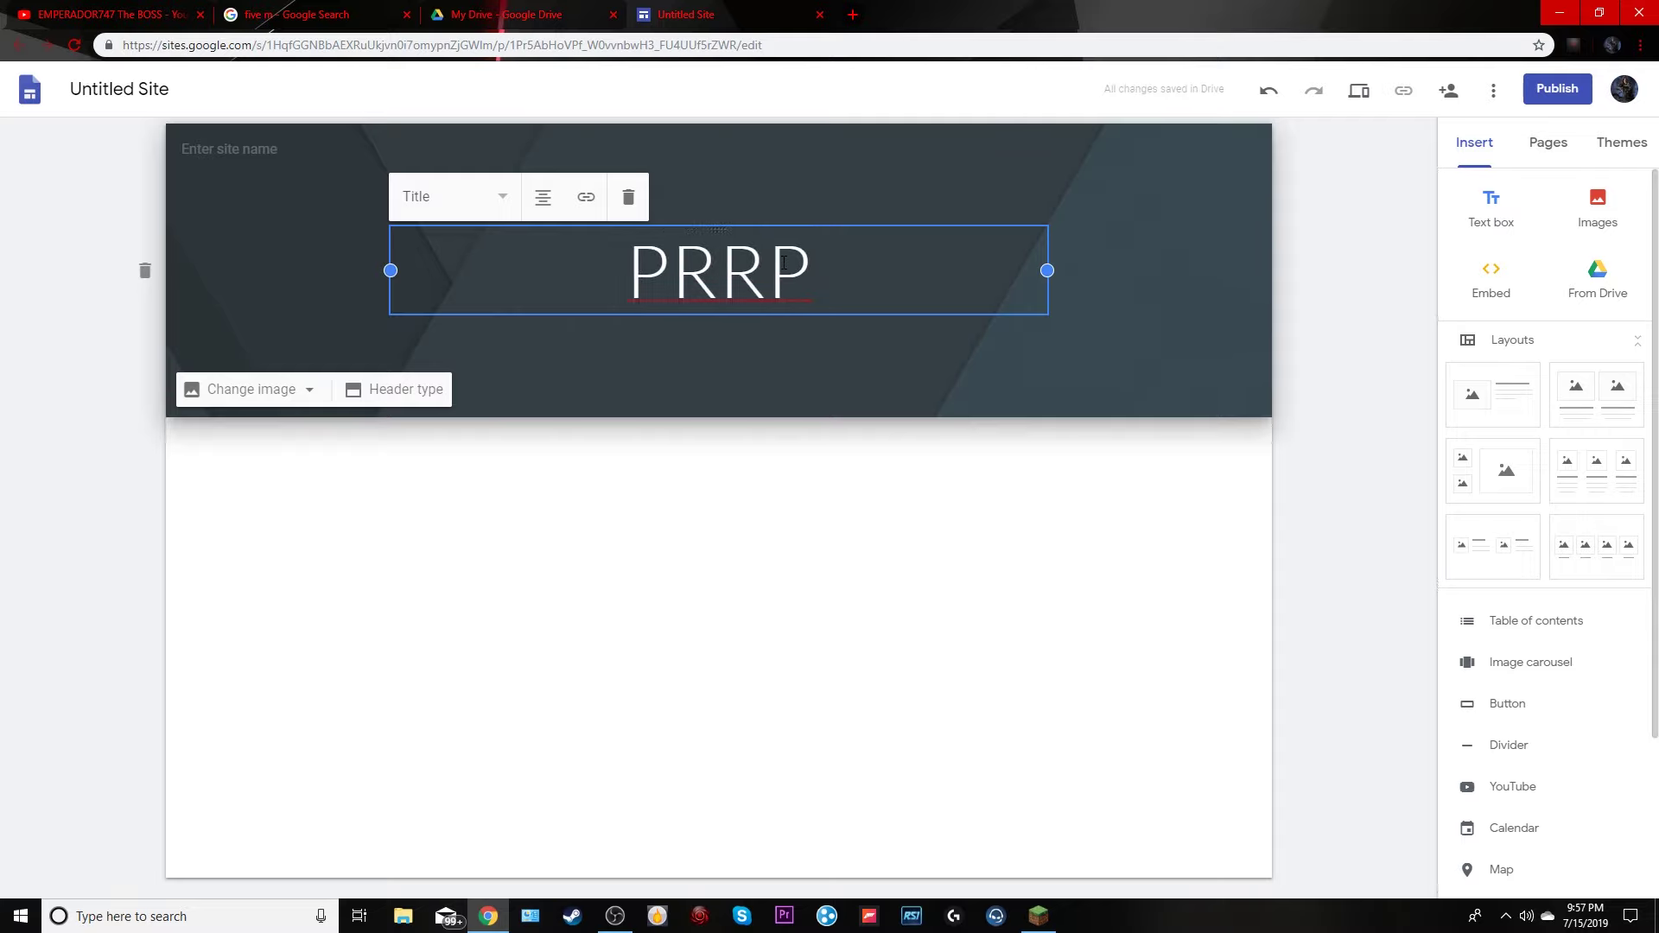
pyautogui.click(519, 519)
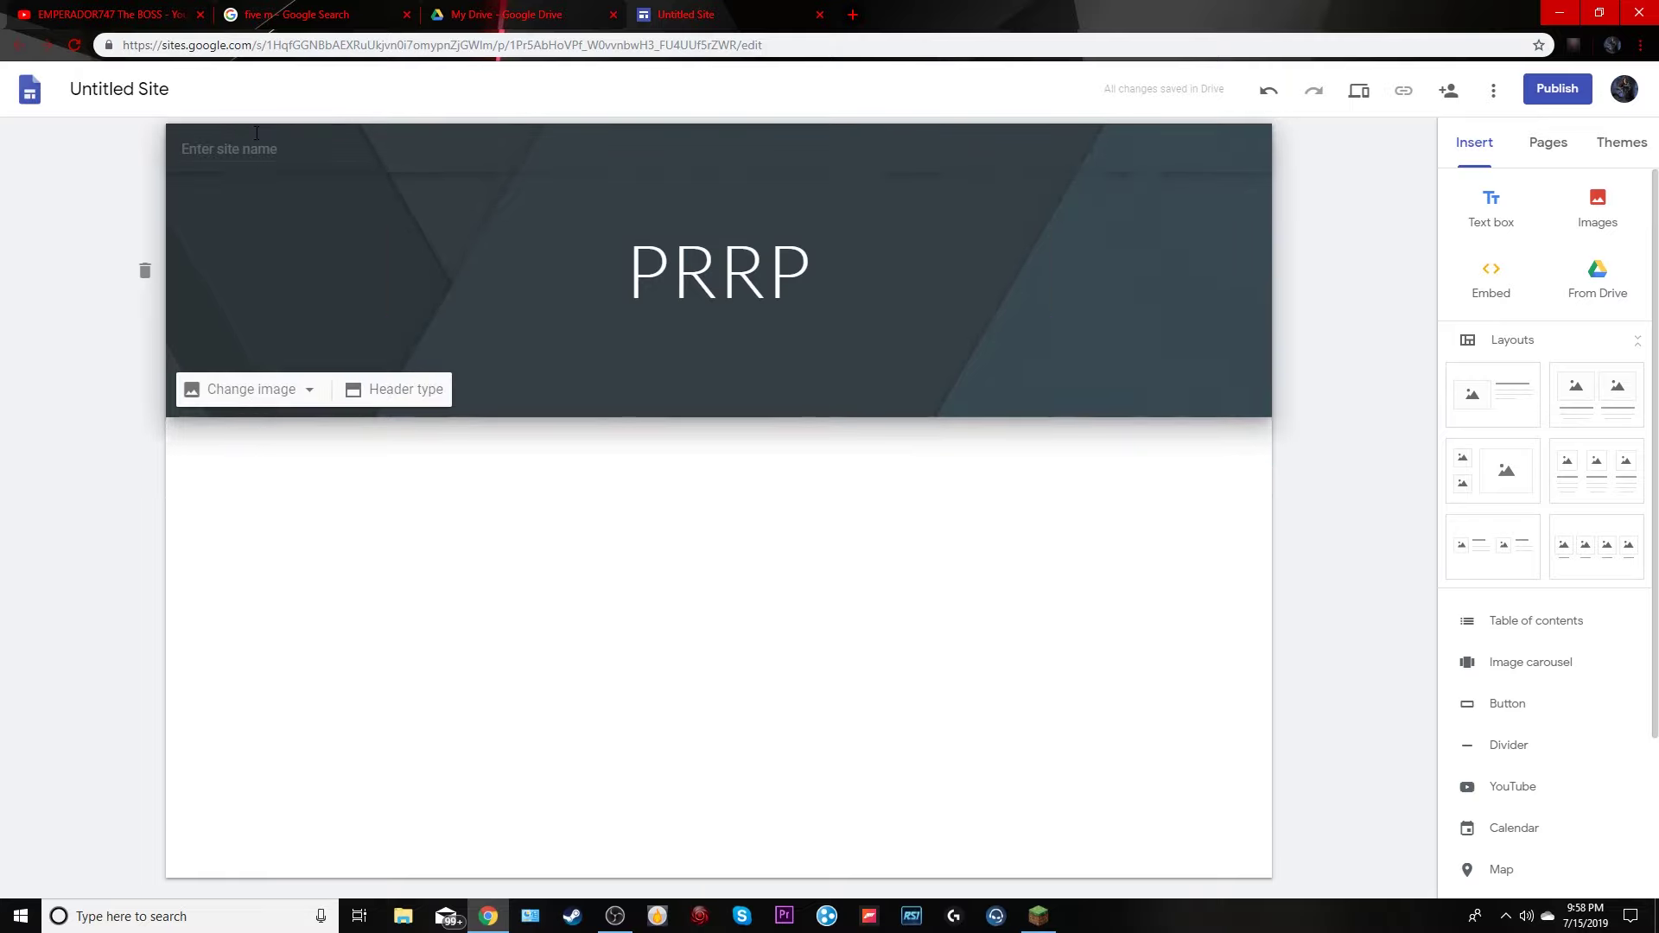
# Upload the "download" picture of the orange letter A from the gif folder as the header background image
pyautogui.moveTo(228, 151)
pyautogui.click(243, 390)
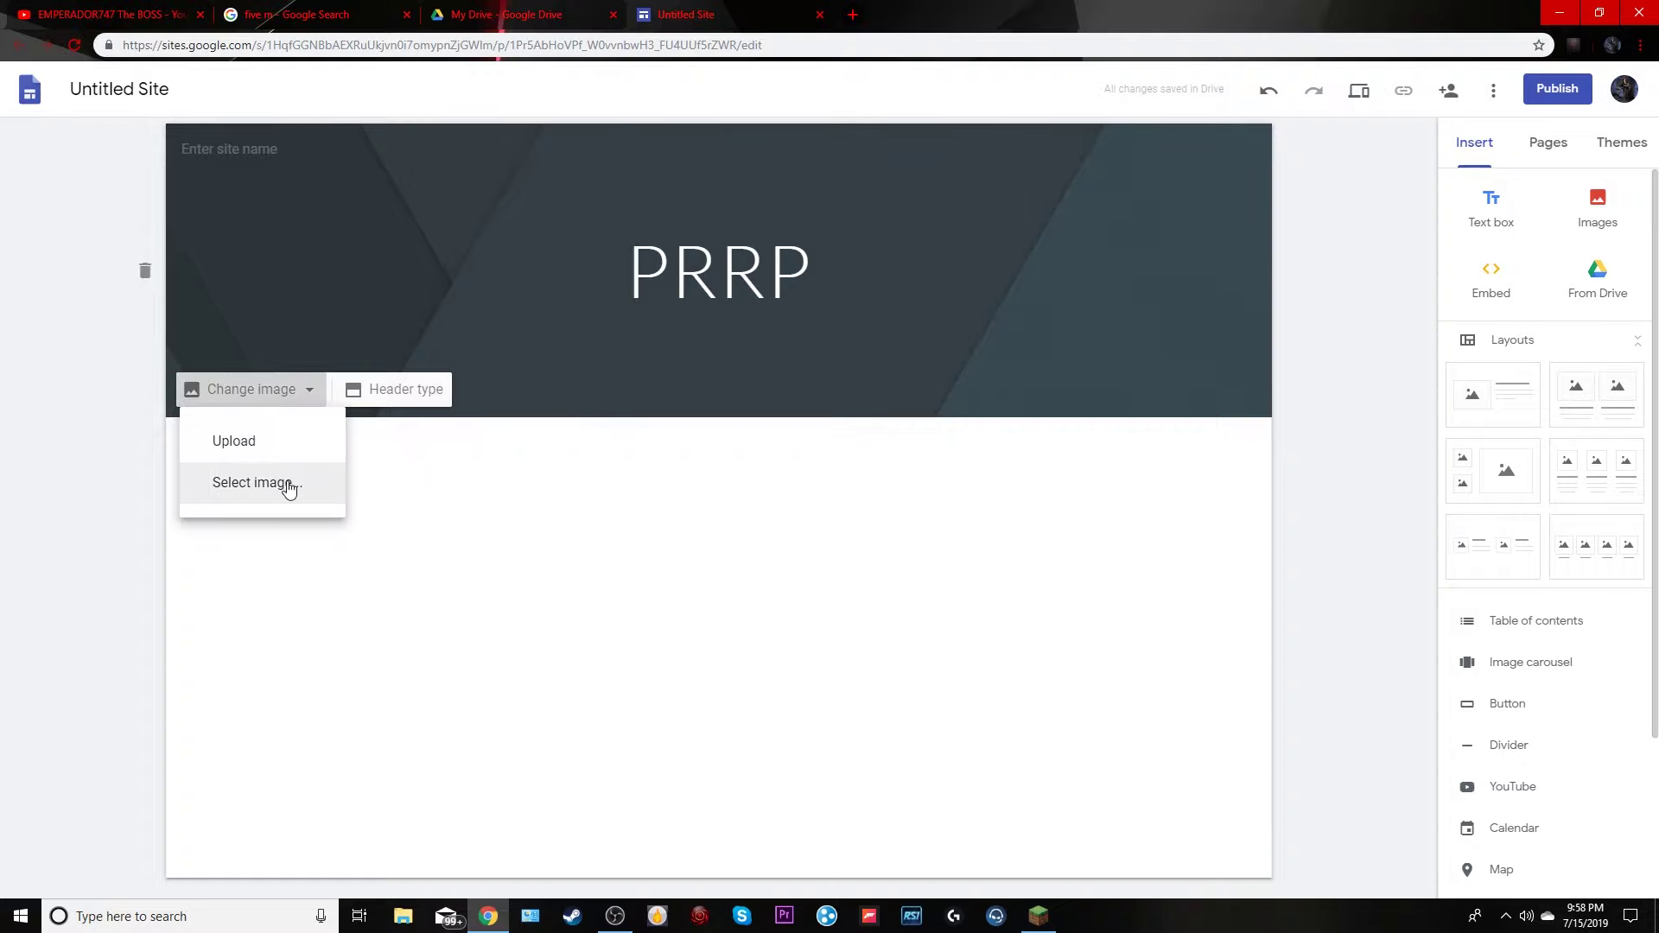
pyautogui.click(296, 441)
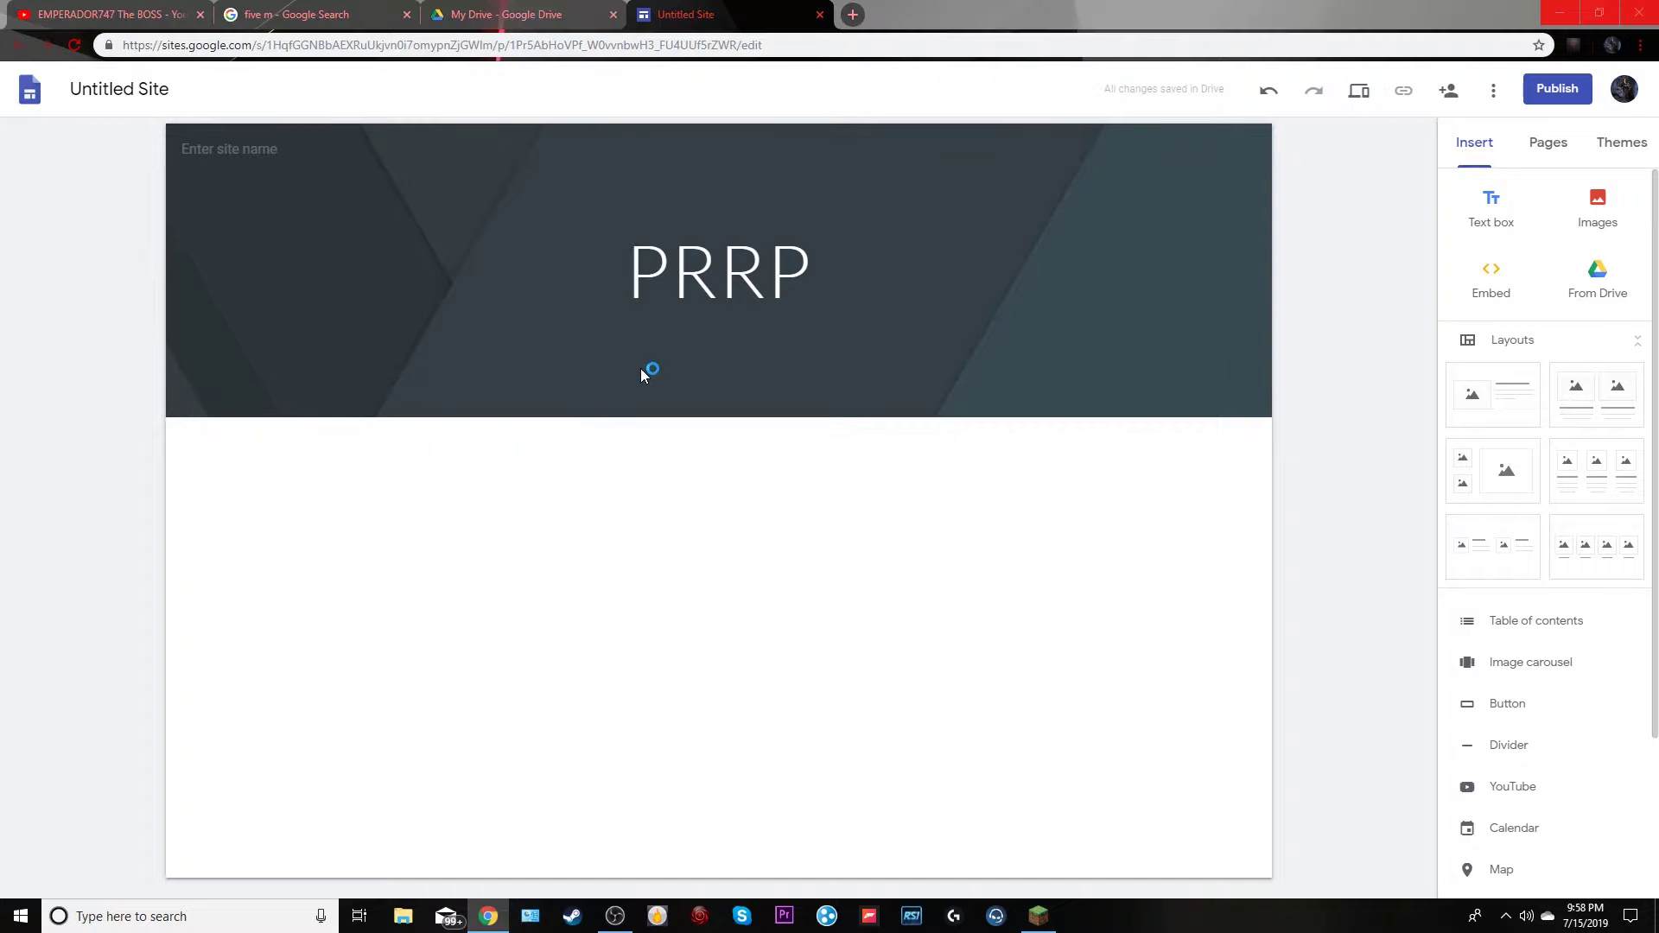
pyautogui.scroll(-5, 325, 345)
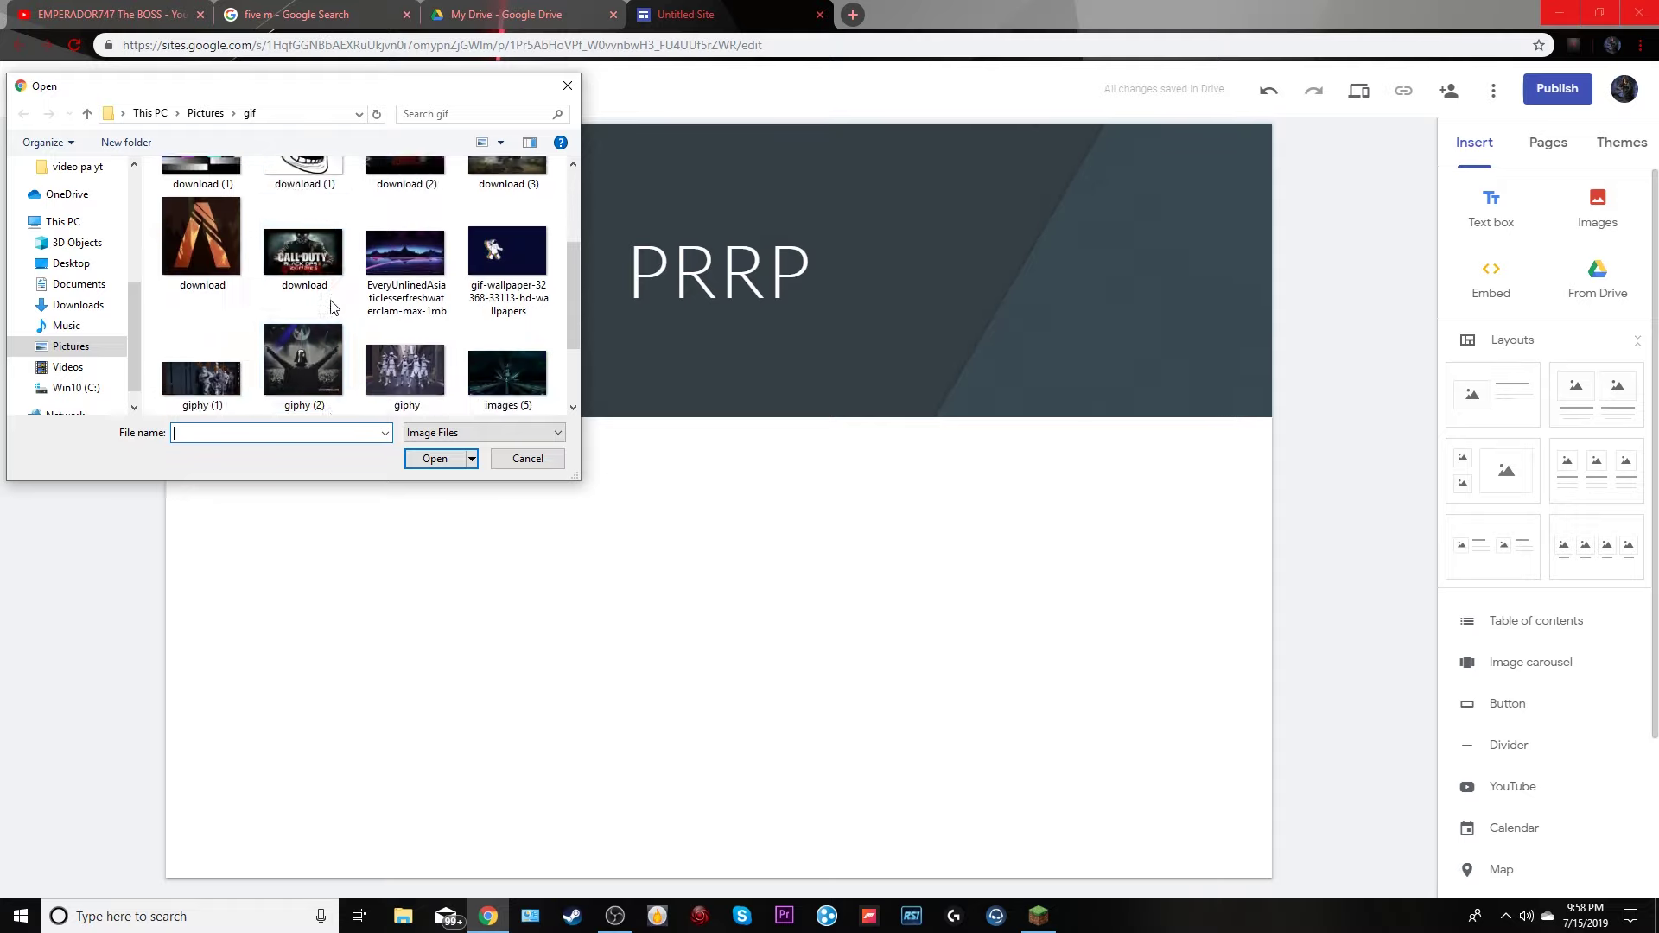
pyautogui.scroll(3, 259, 363)
pyautogui.click(201, 281)
pyautogui.click(436, 458)
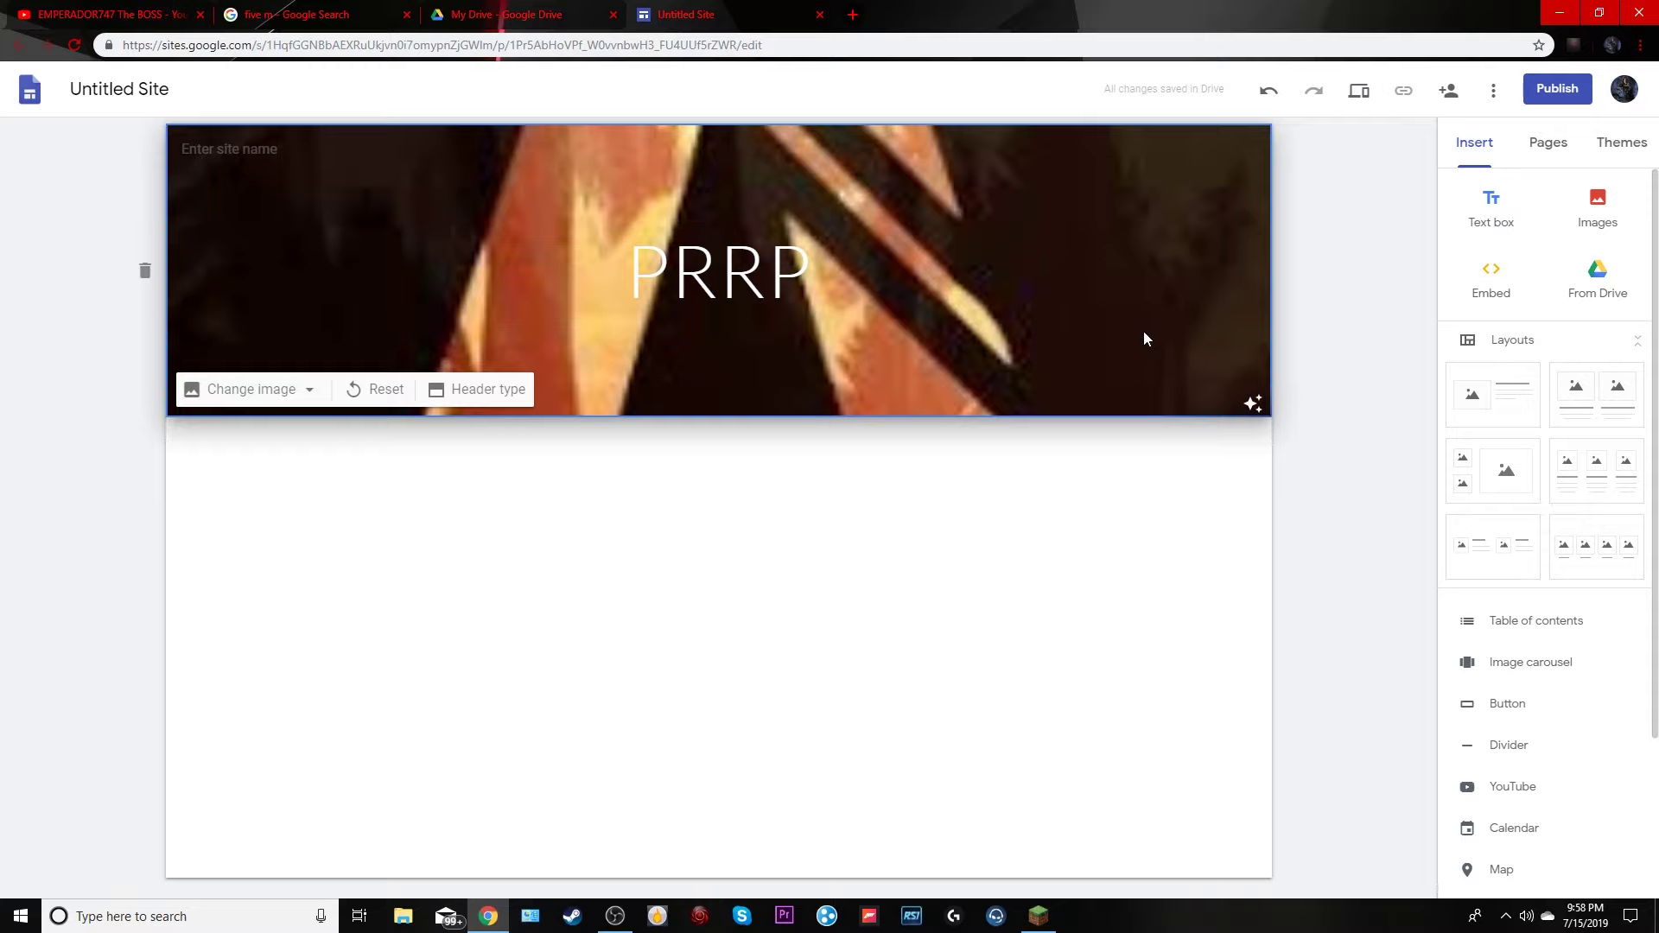
# Toggle the header image's readability adjustment, try the Large banner, Title only and Cover header types, and return to Banner
pyautogui.click(1261, 407)
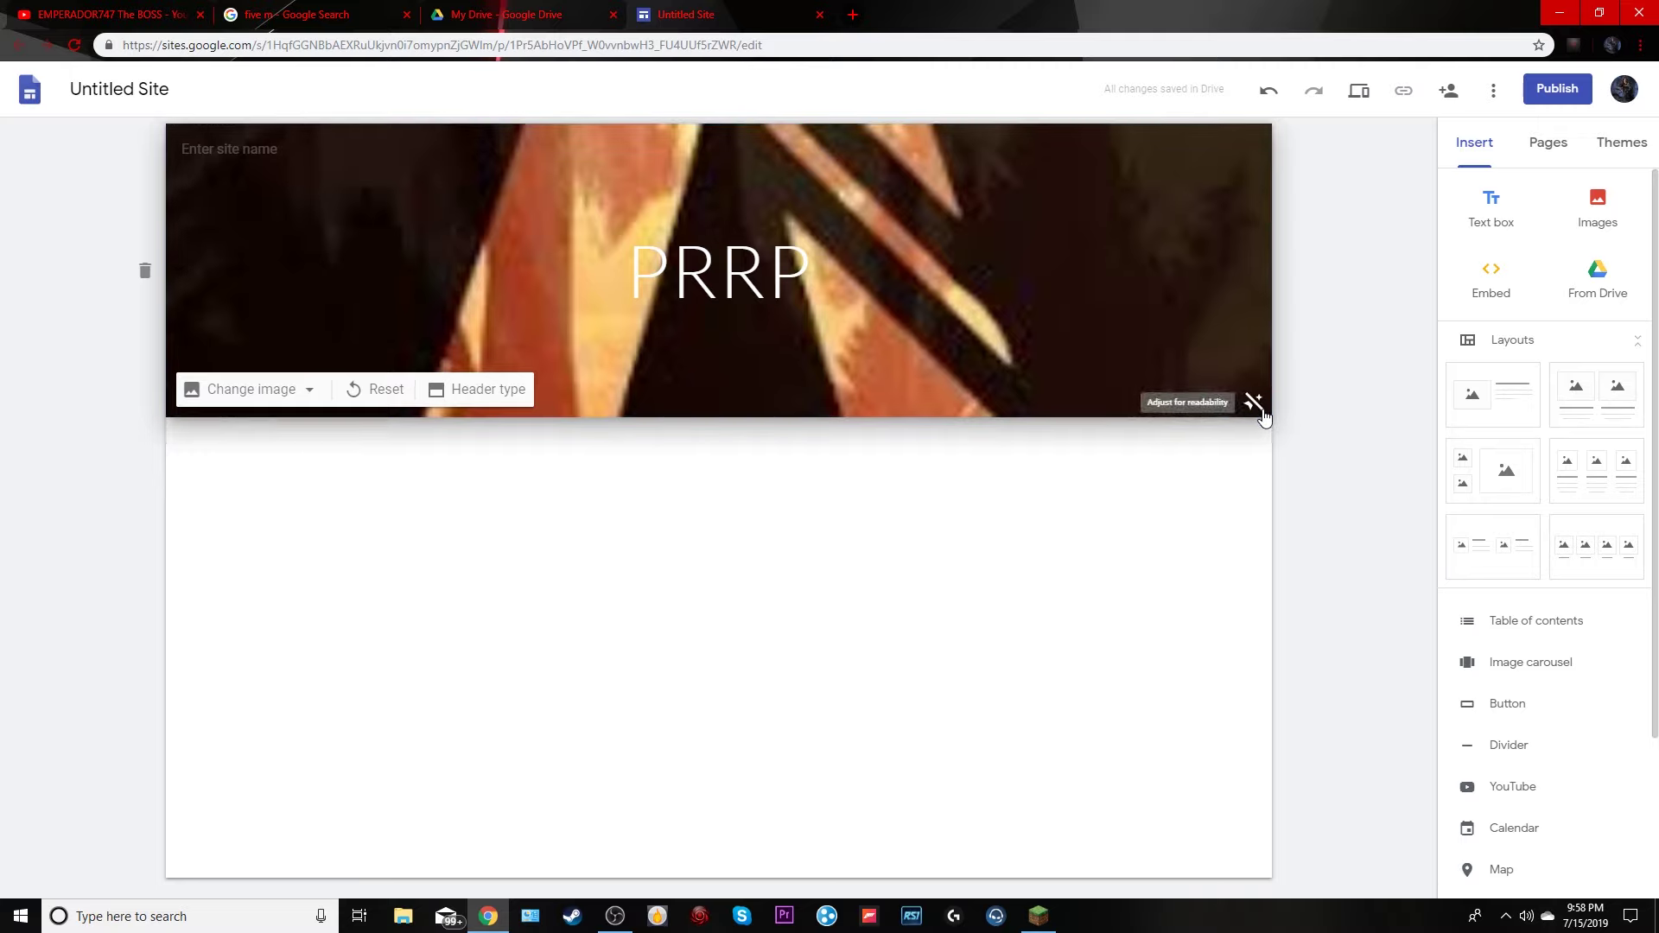
pyautogui.click(1254, 404)
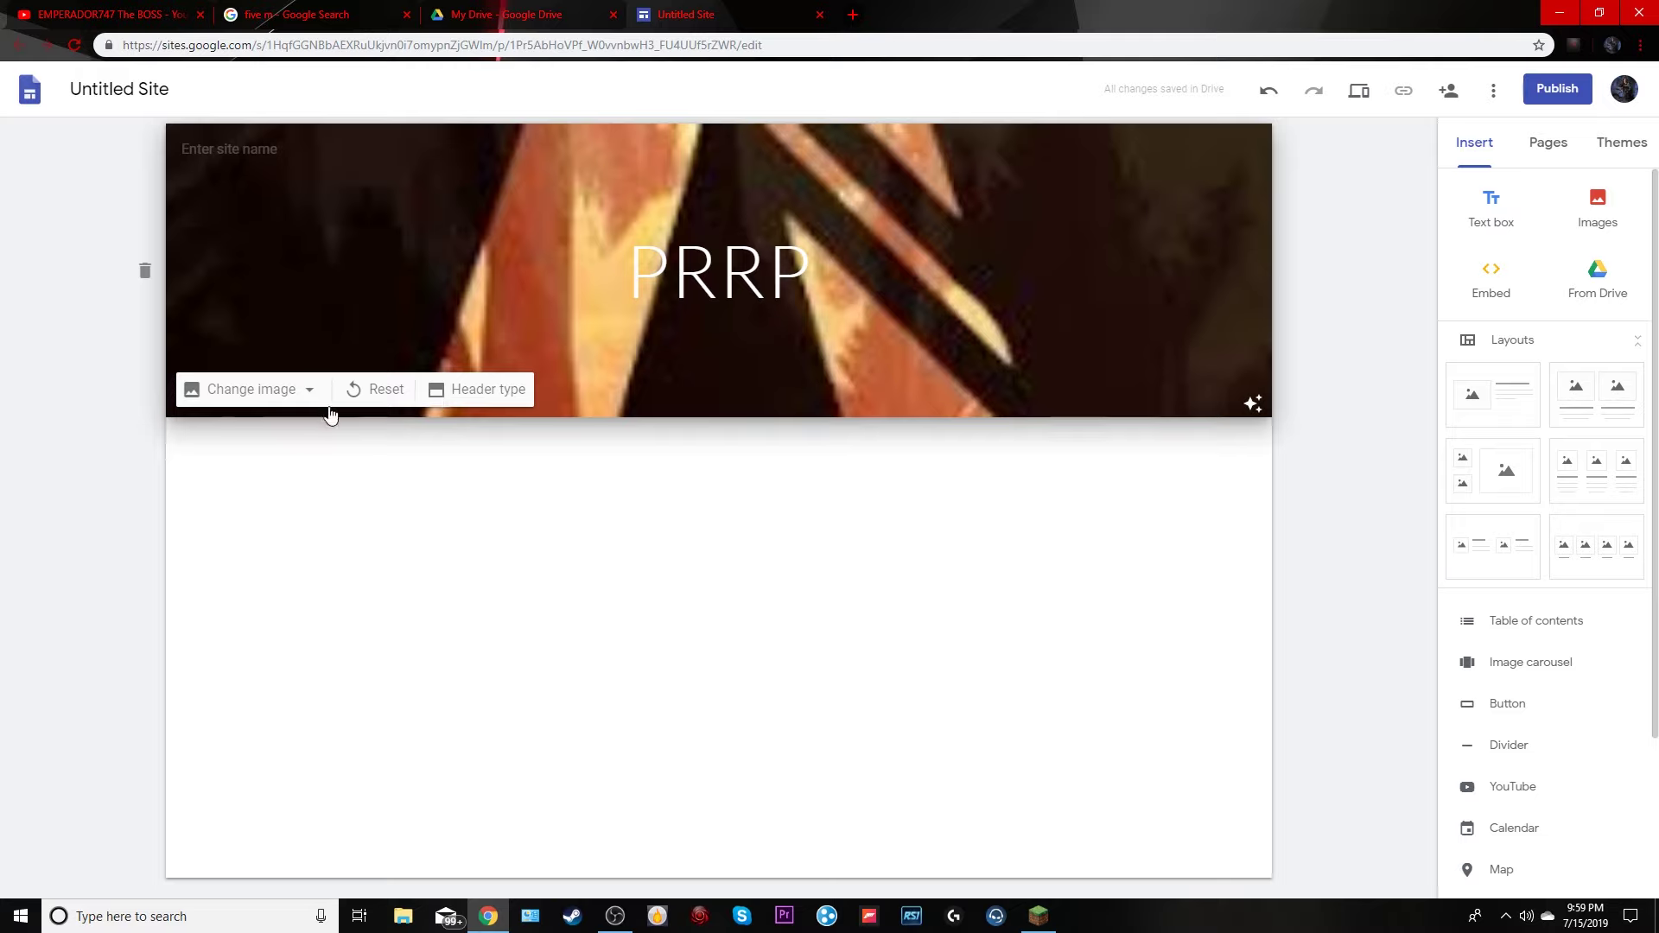
pyautogui.click(474, 393)
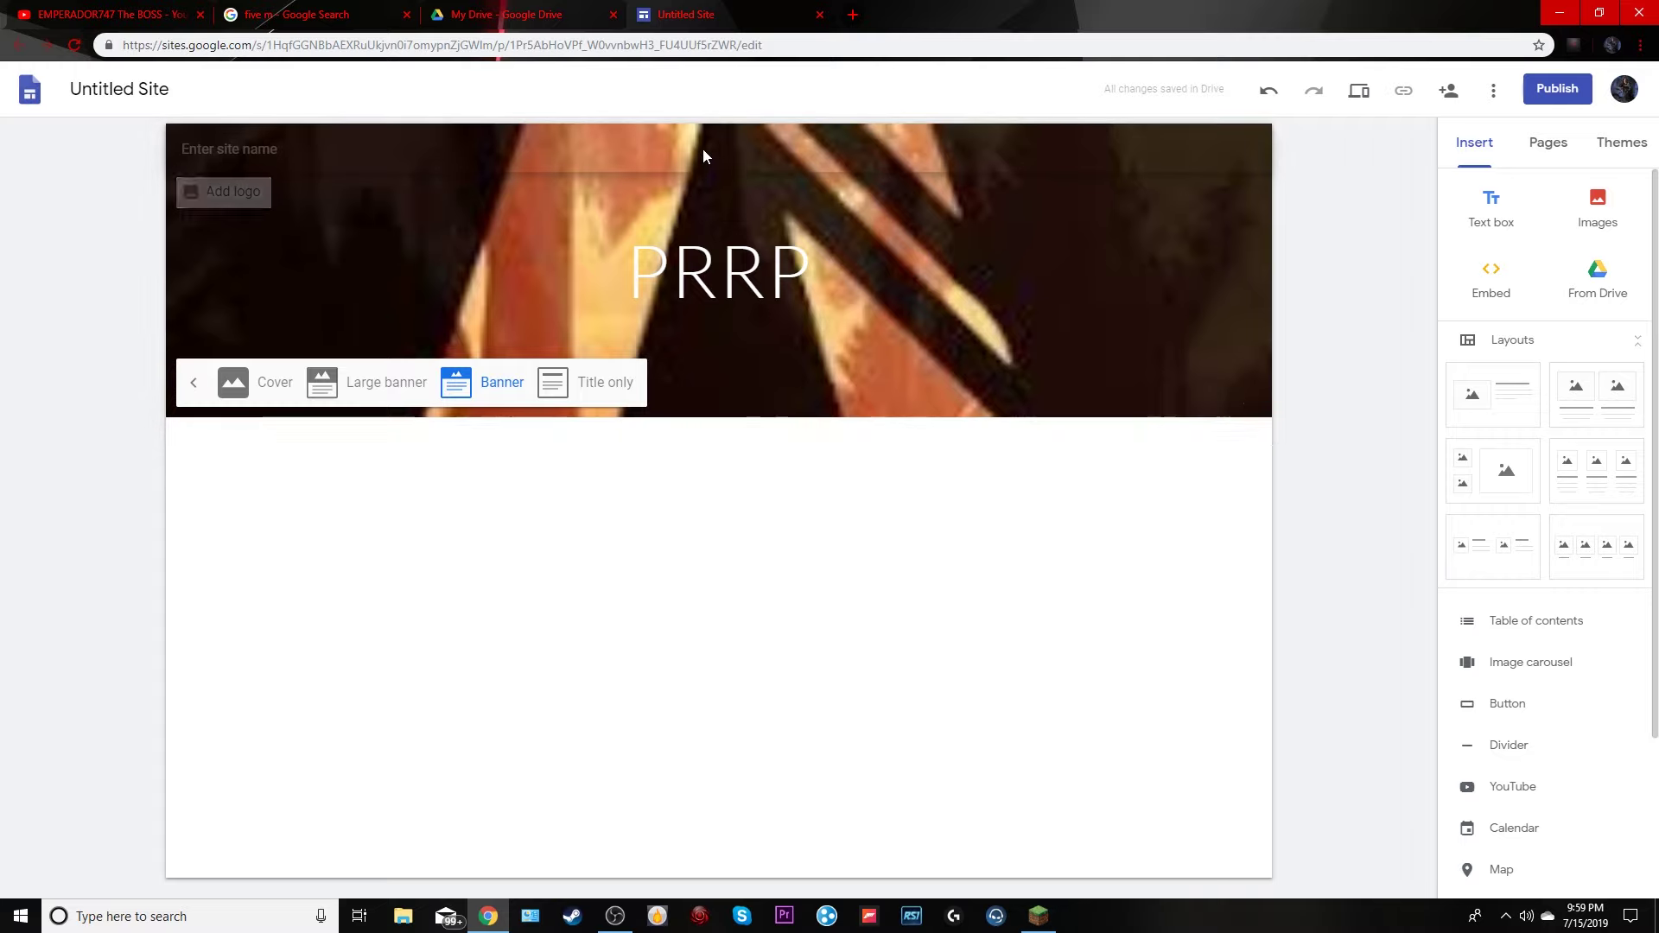
pyautogui.click(370, 394)
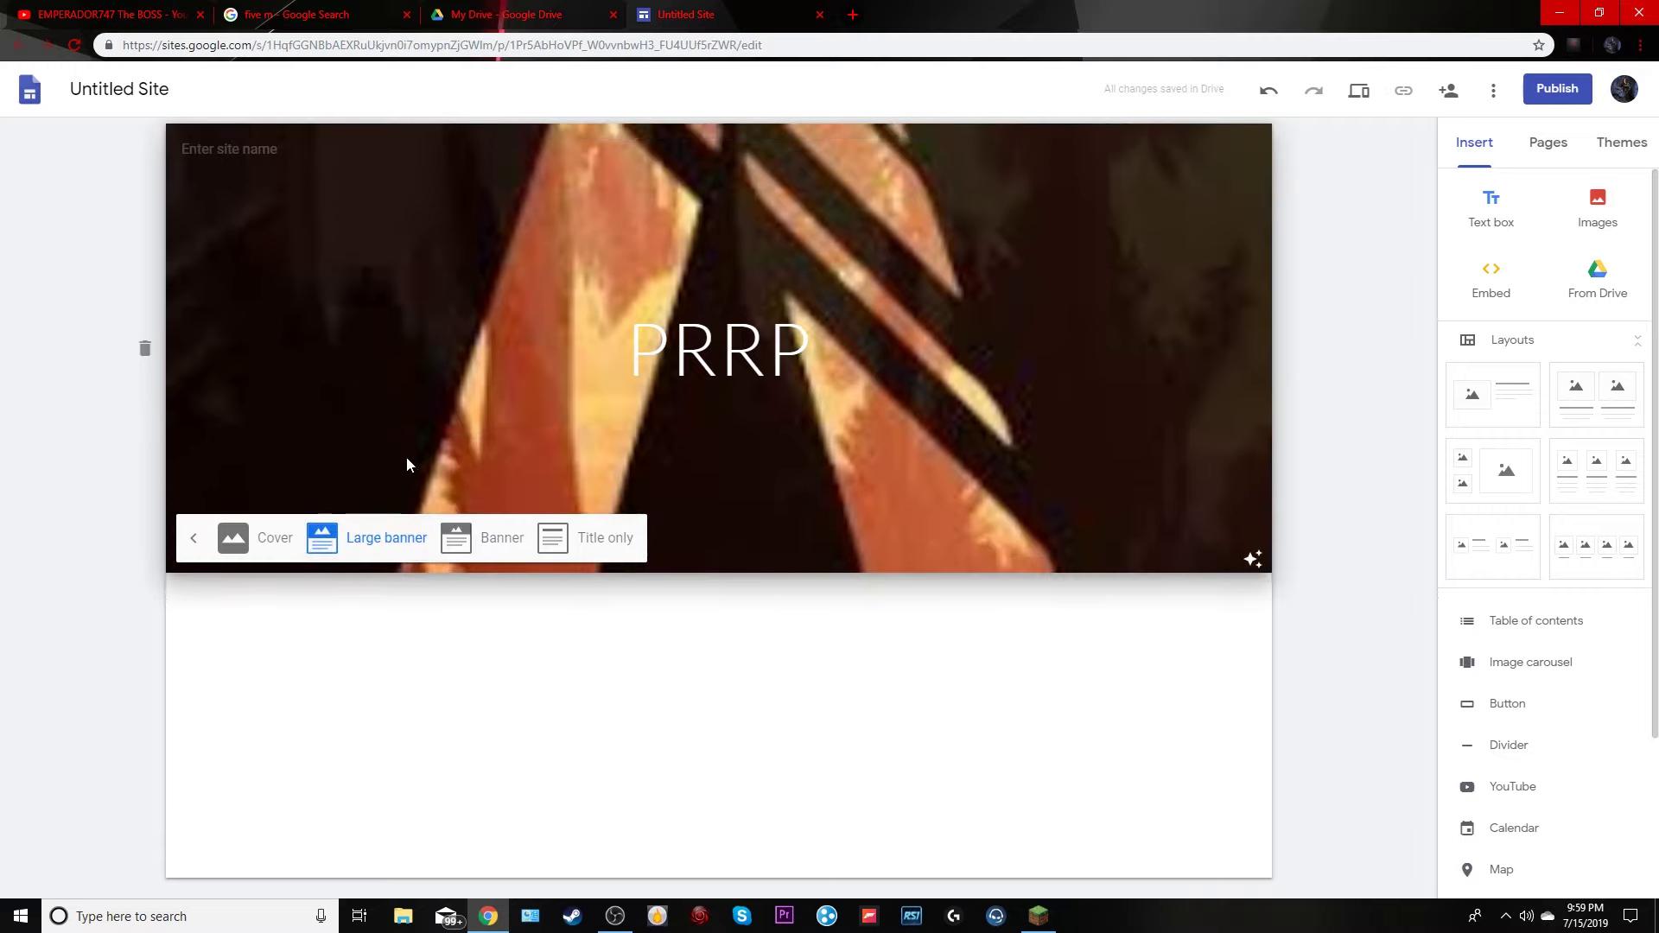
pyautogui.click(578, 540)
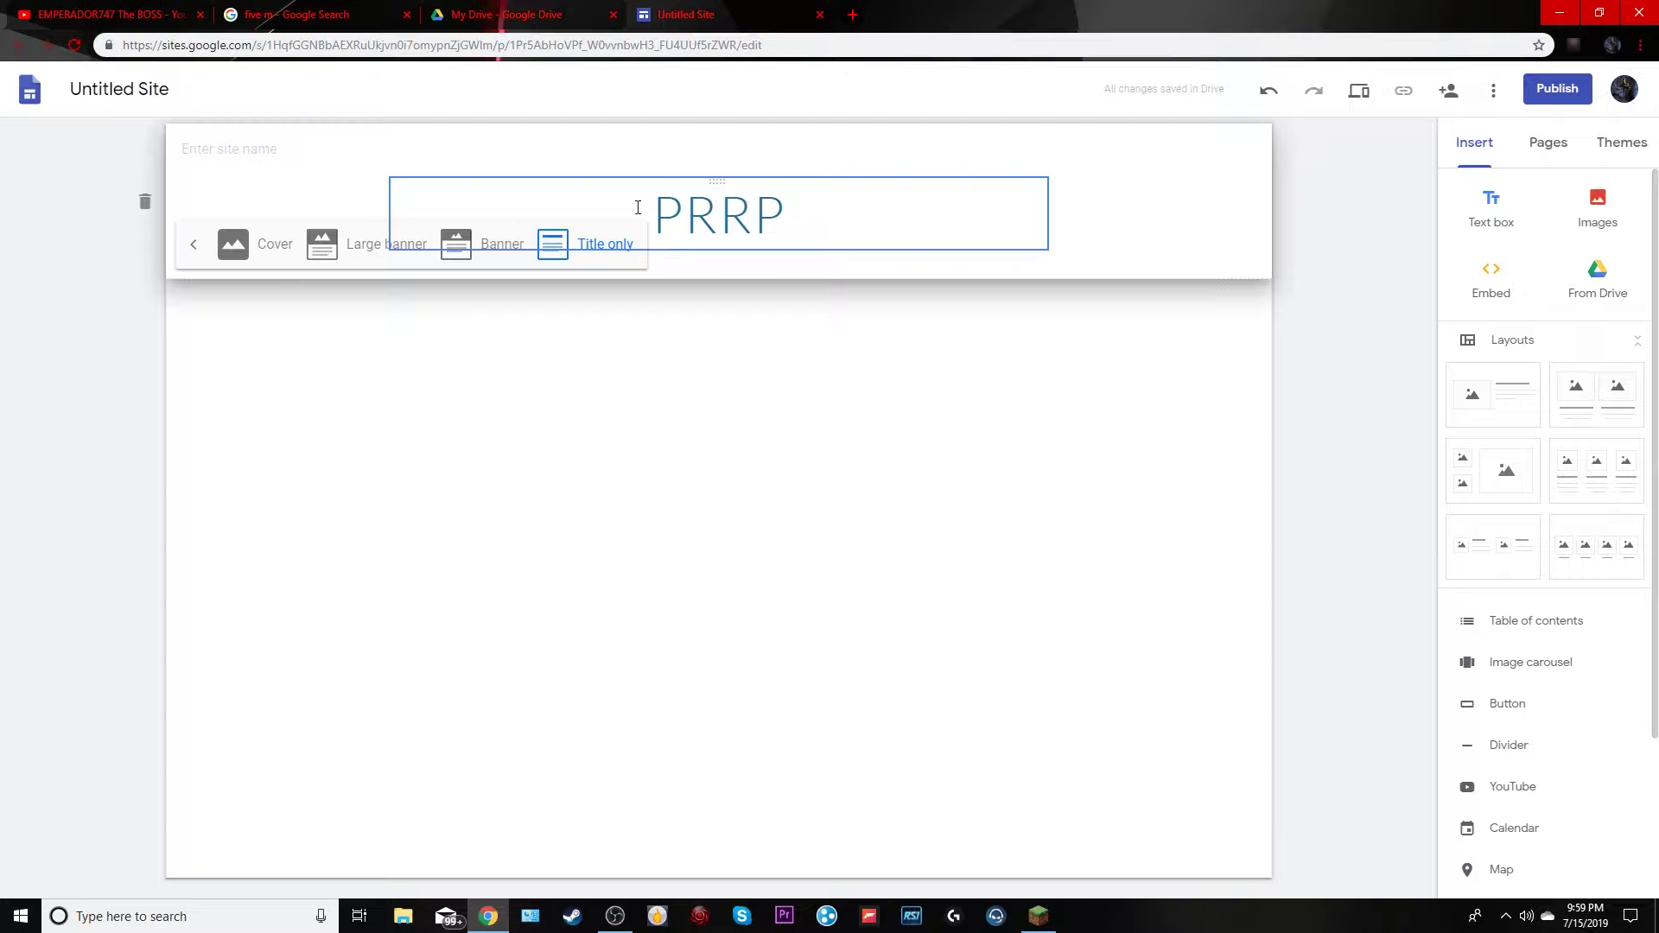
pyautogui.click(463, 250)
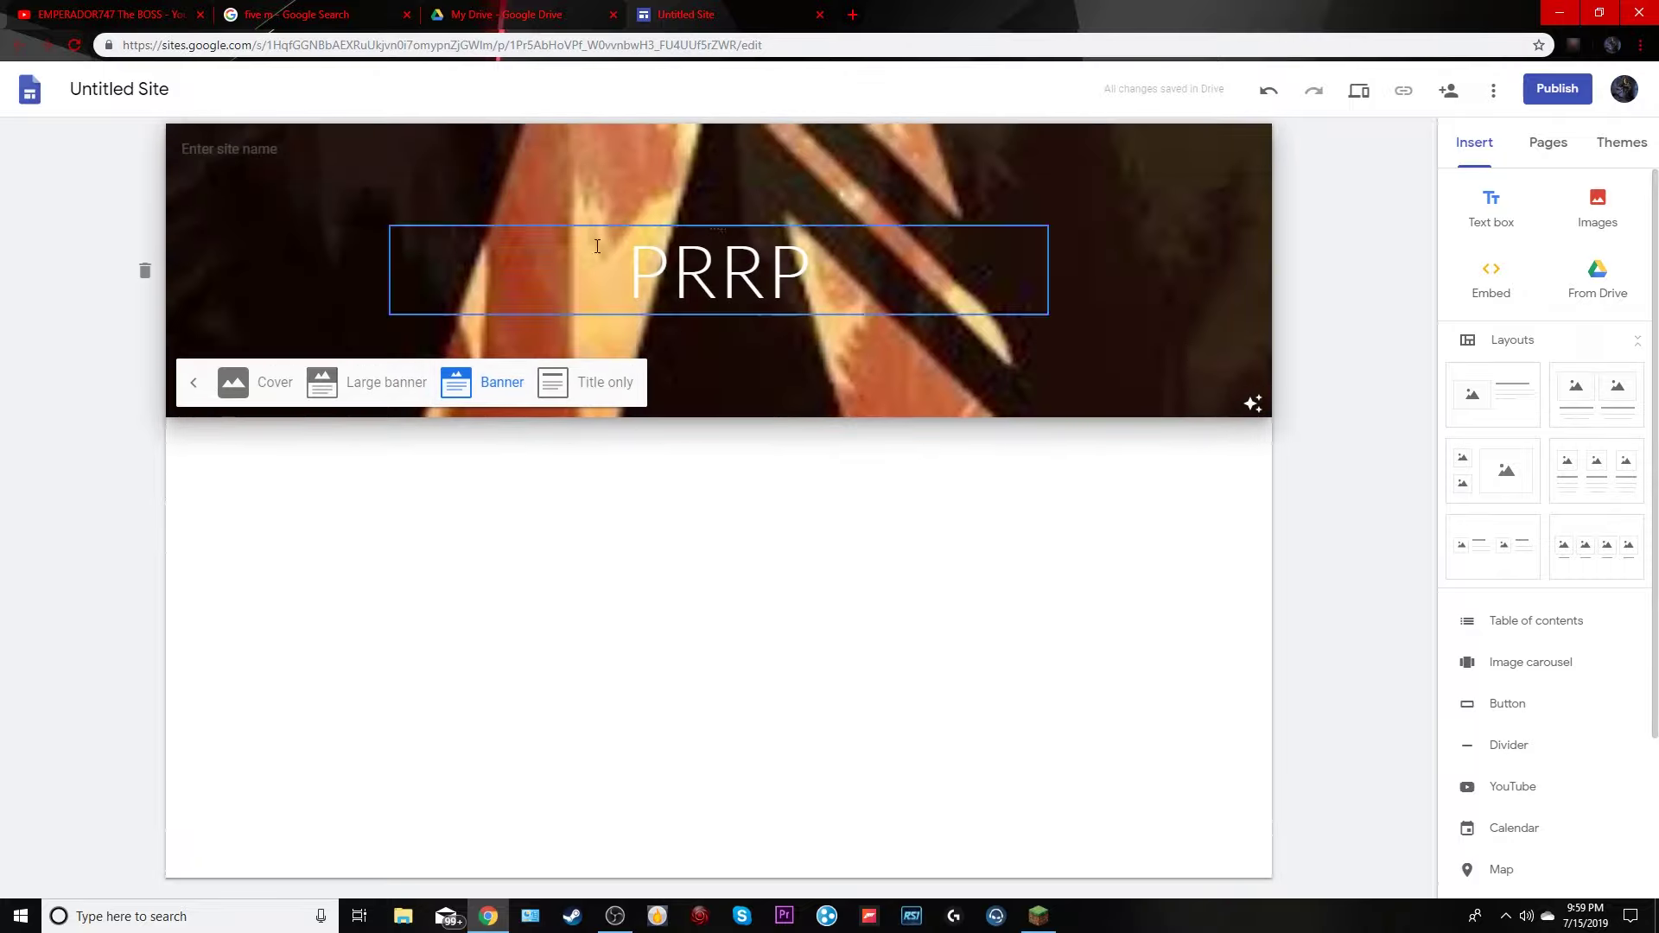
pyautogui.click(254, 387)
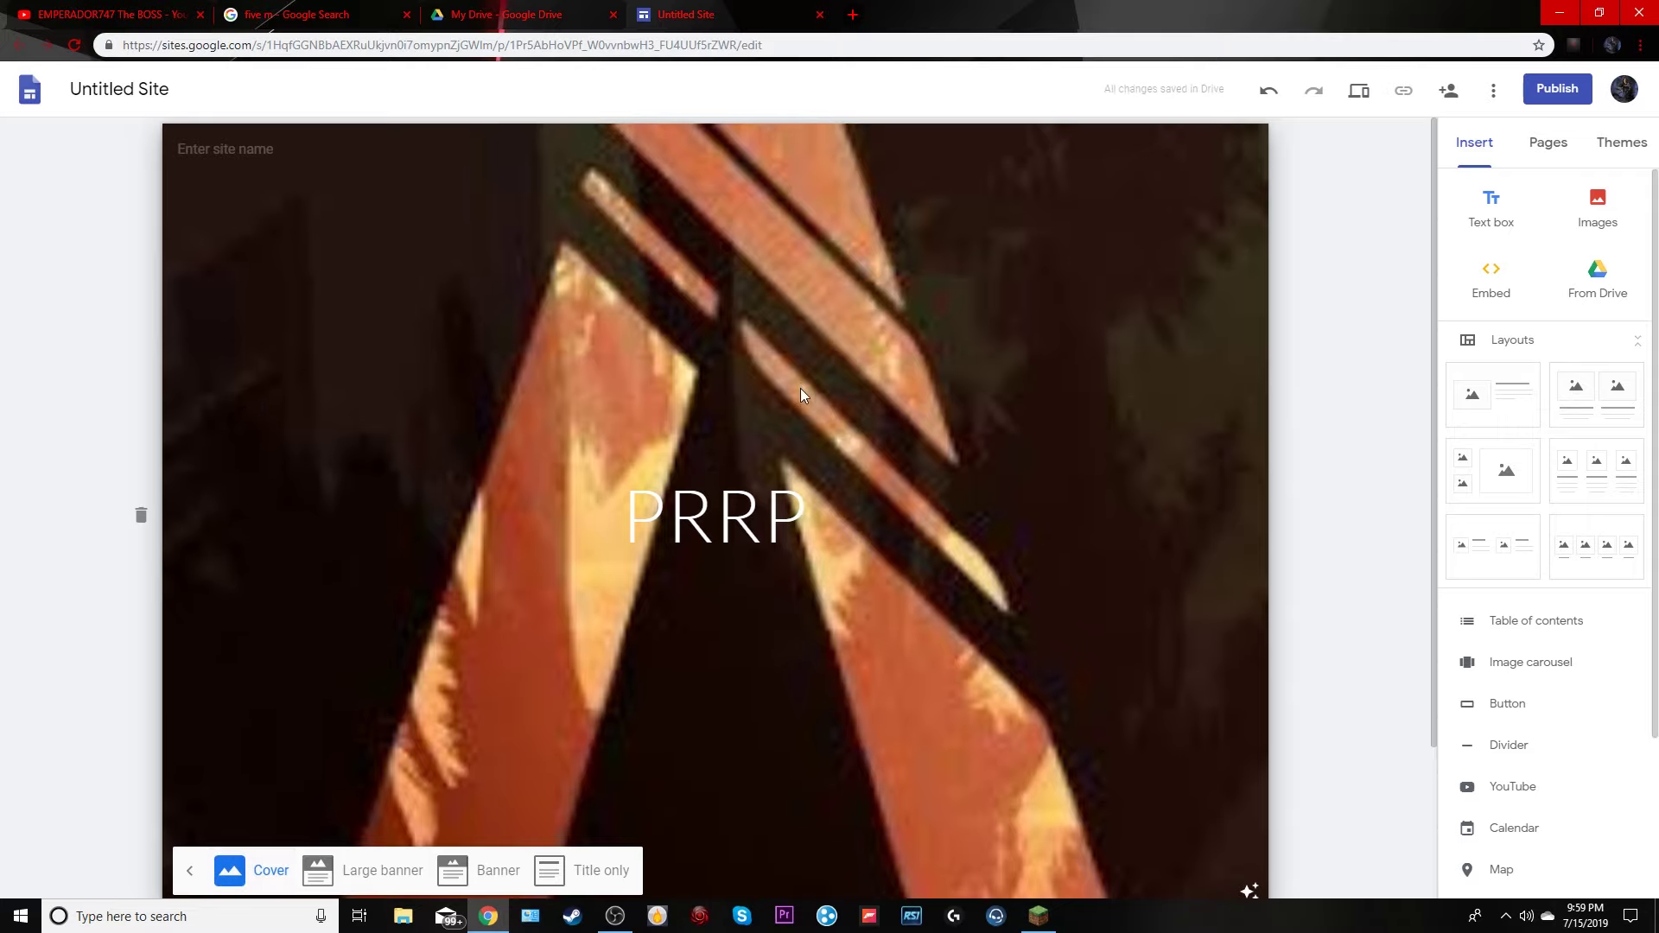
pyautogui.scroll(-2, 800, 387)
pyautogui.click(360, 692)
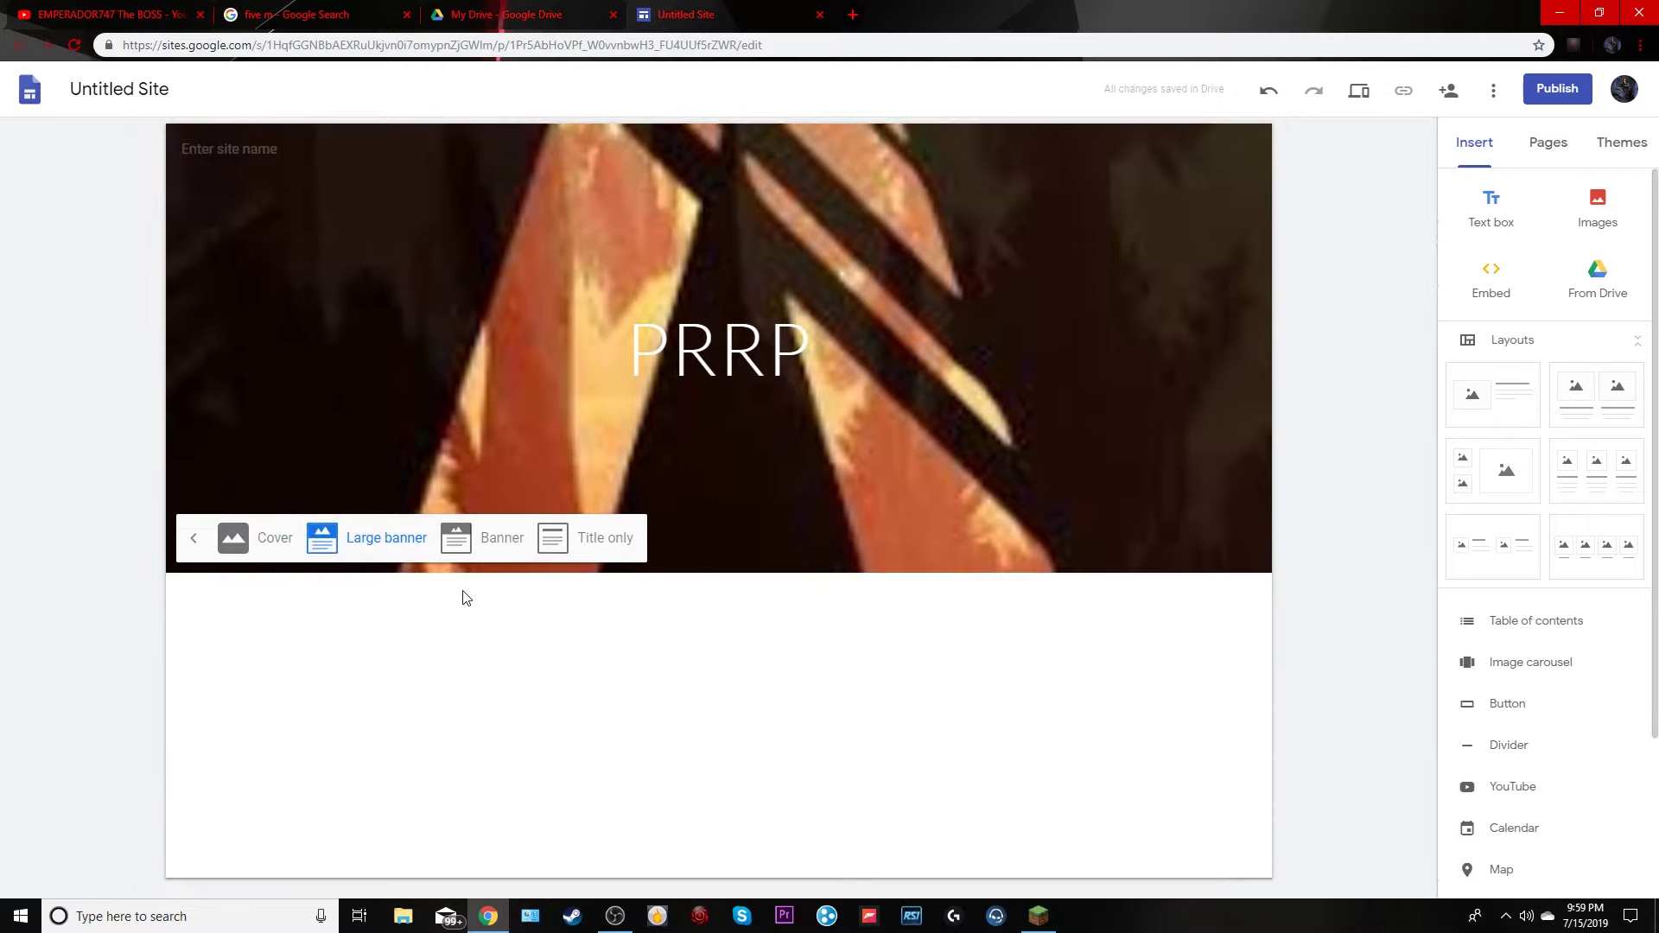
pyautogui.click(463, 537)
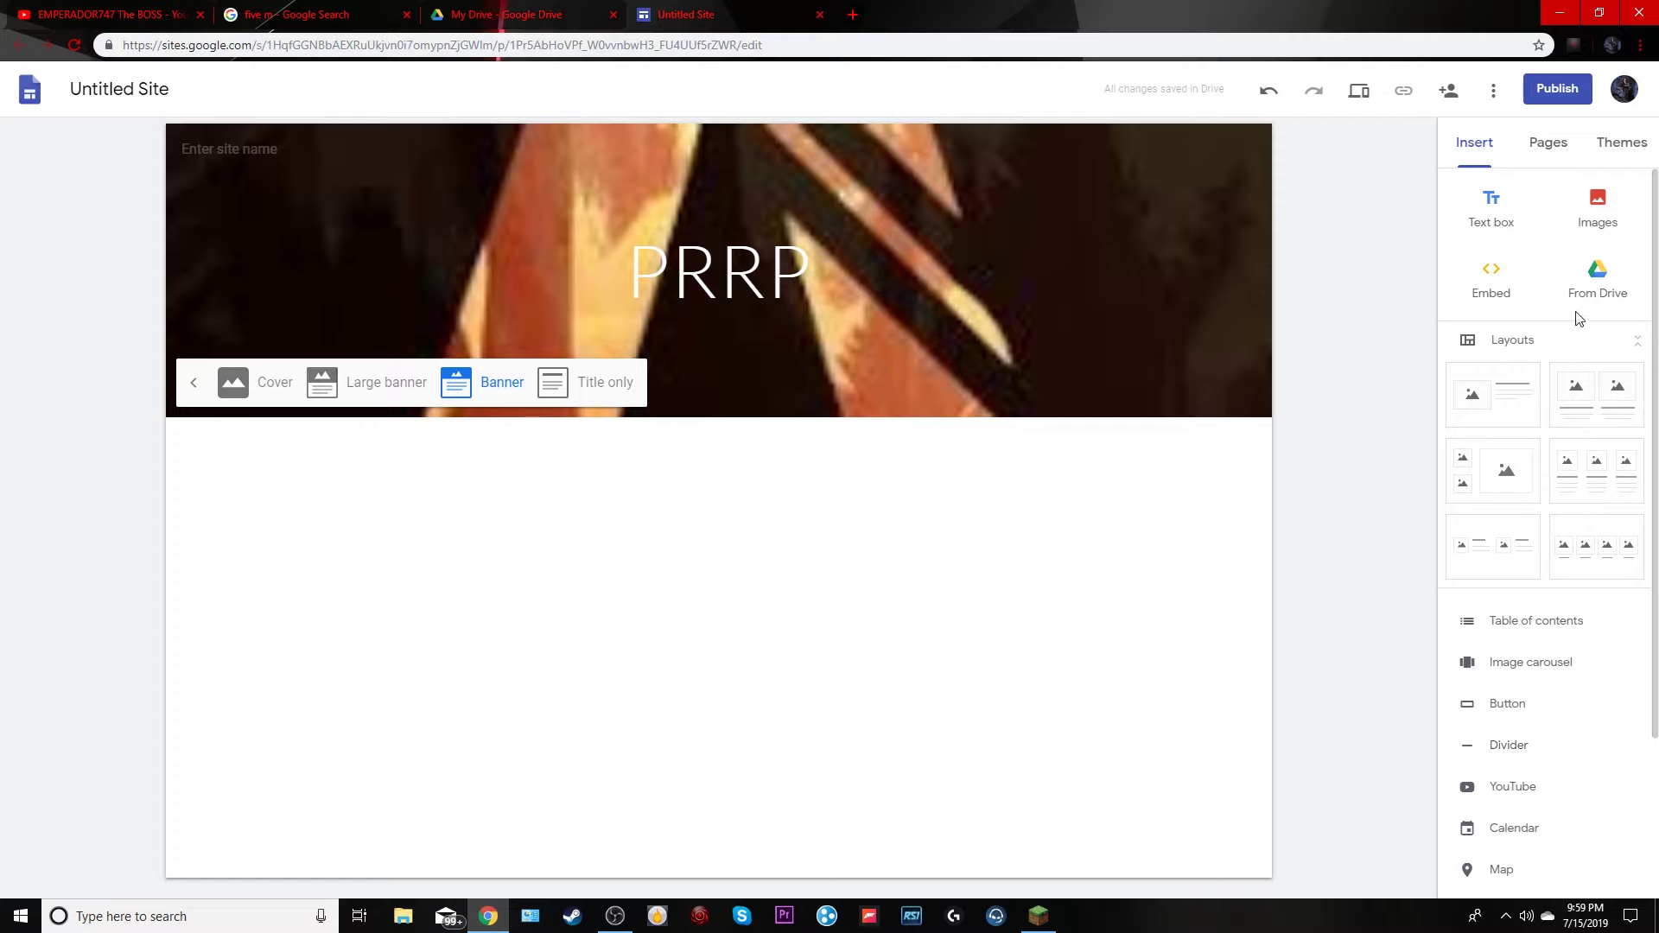
# Insert a text box below the header, keep Normal text, and try bold and italic formatting with the letter "F"
pyautogui.click(1494, 212)
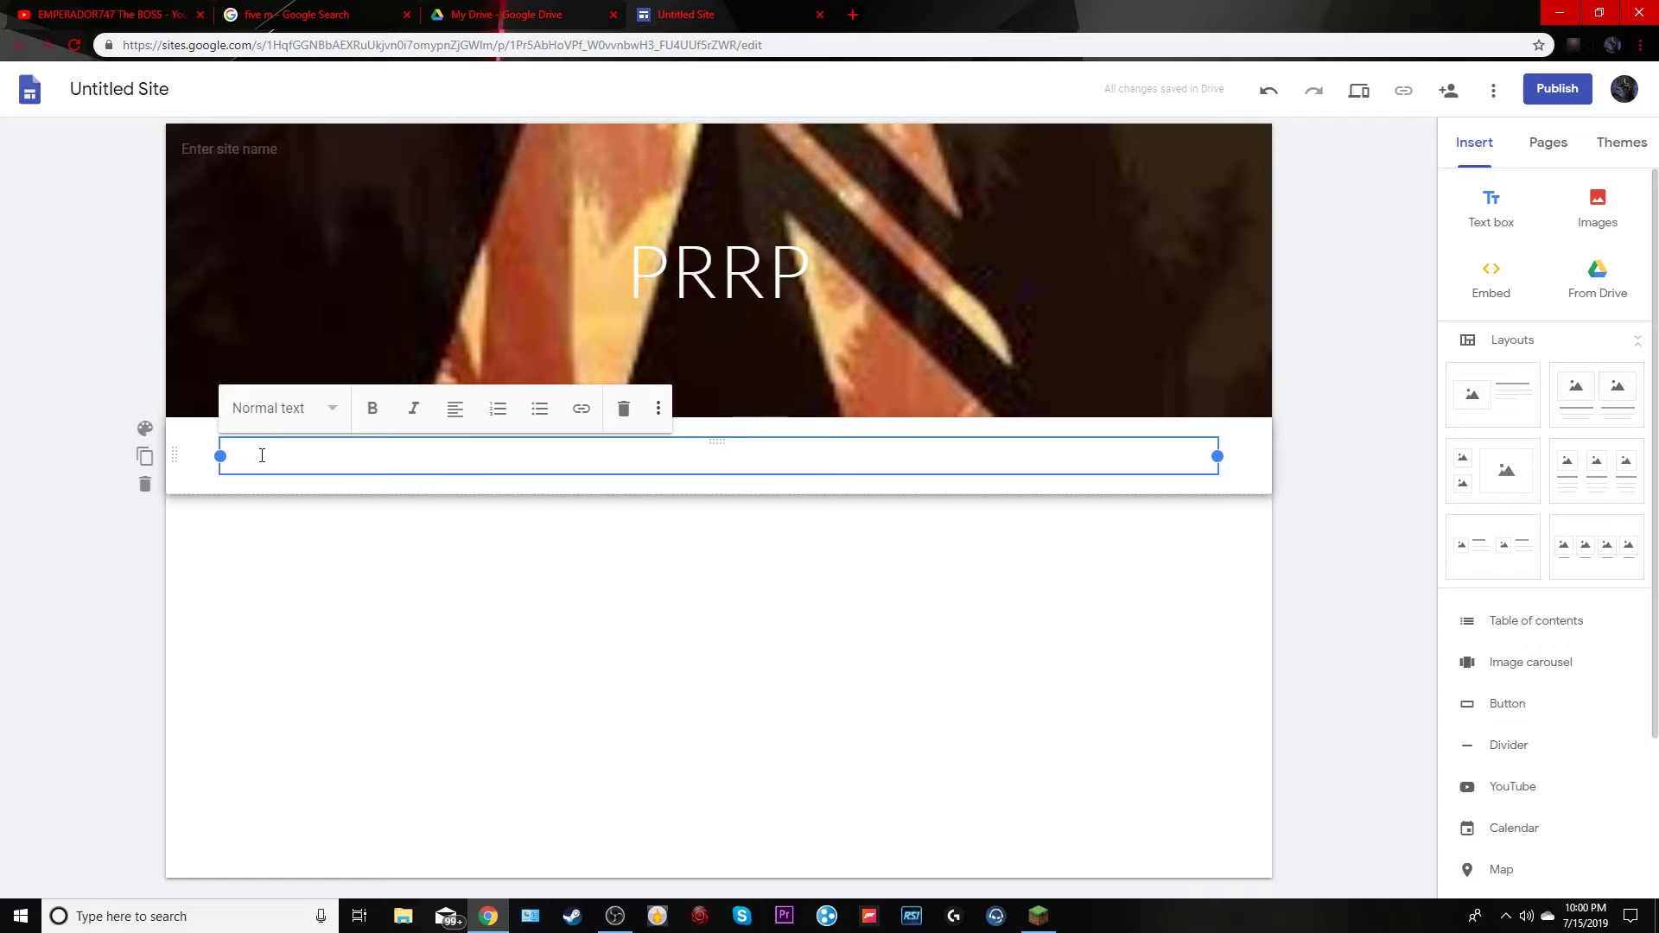
pyautogui.click(311, 414)
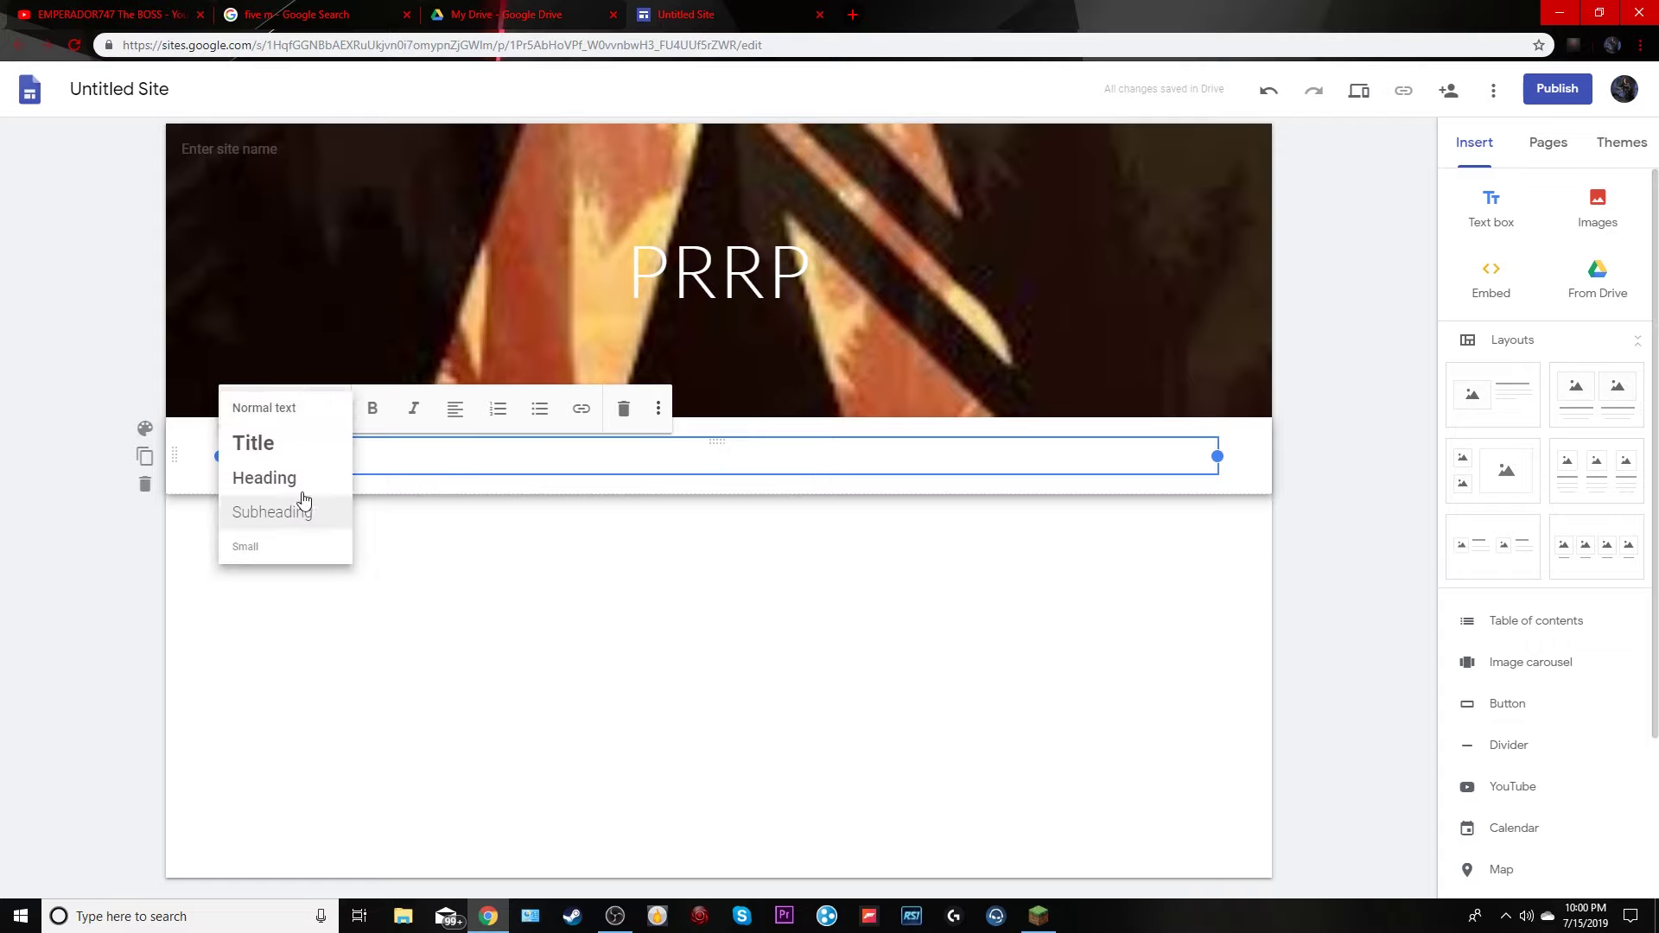
pyautogui.click(327, 409)
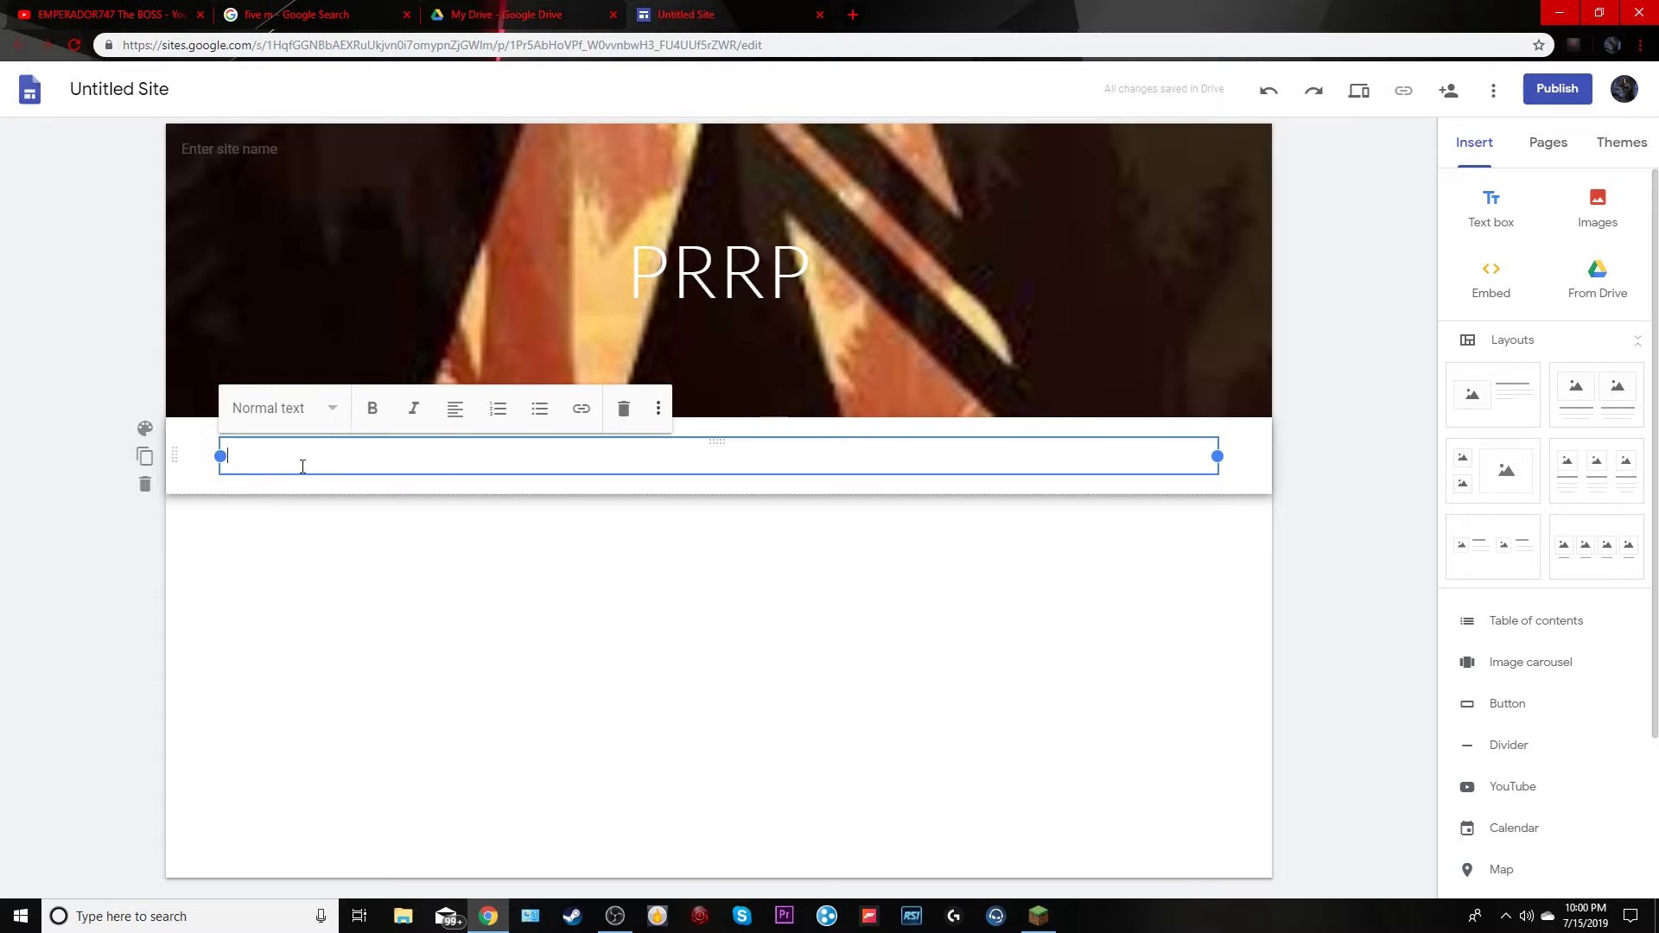
pyautogui.write('F')
pyautogui.click(372, 410)
pyautogui.click(373, 415)
pyautogui.click(371, 418)
pyautogui.press('BackSpace')
pyautogui.click(415, 411)
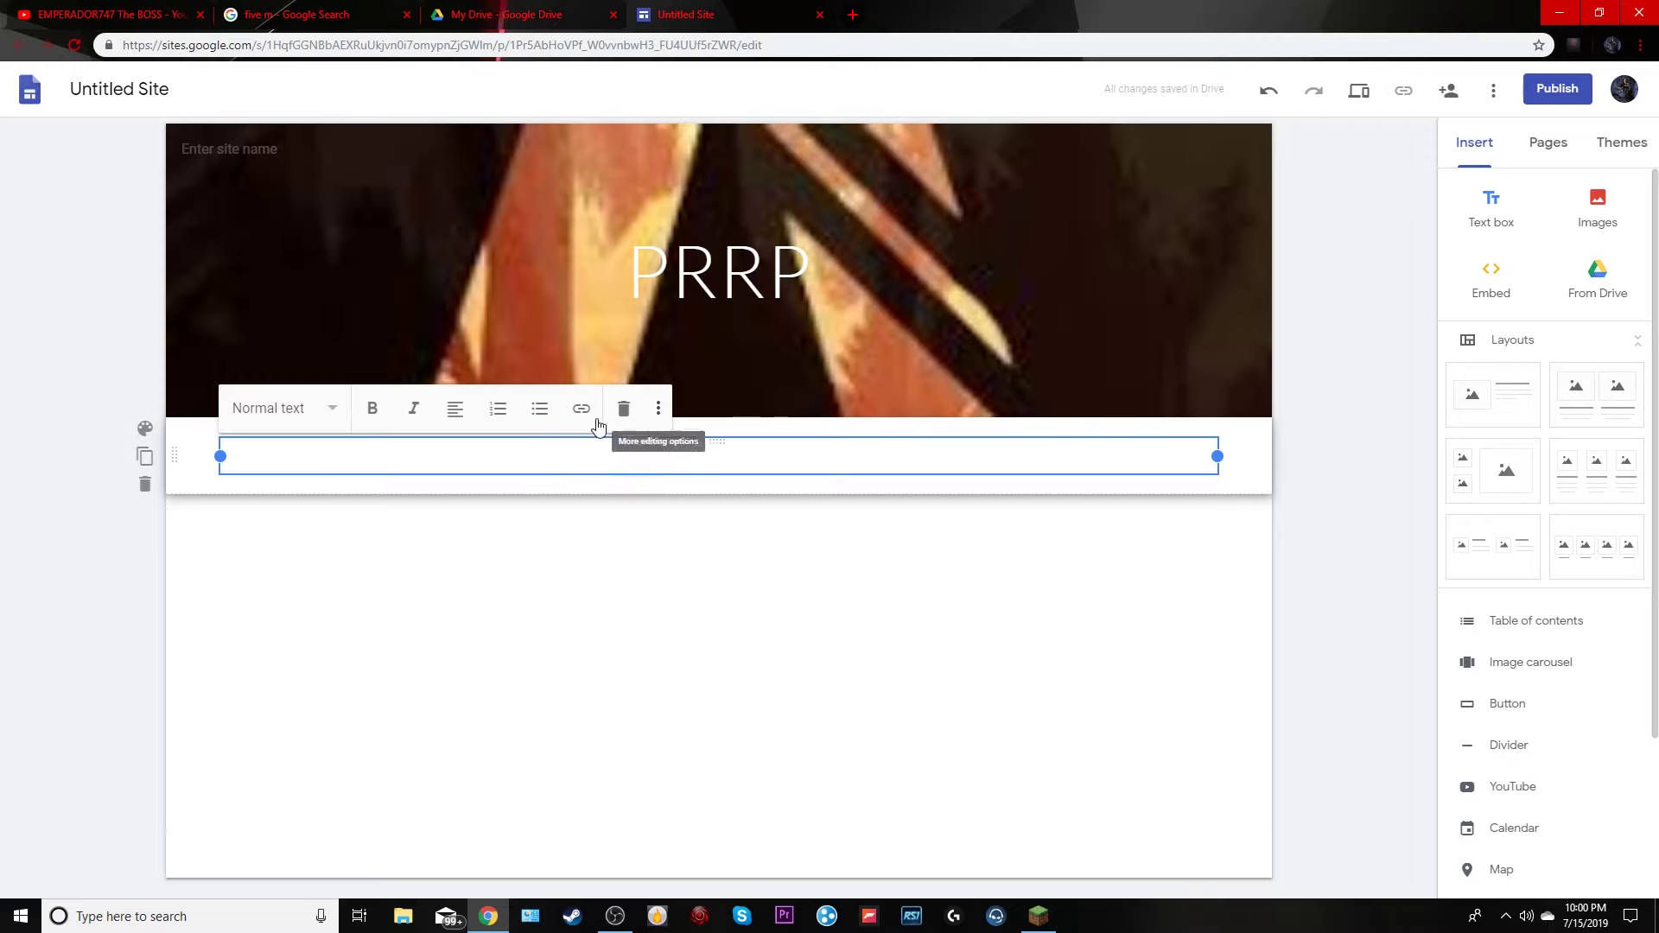
# Look at the text box's additional editing options and delete the text box section
pyautogui.click(657, 416)
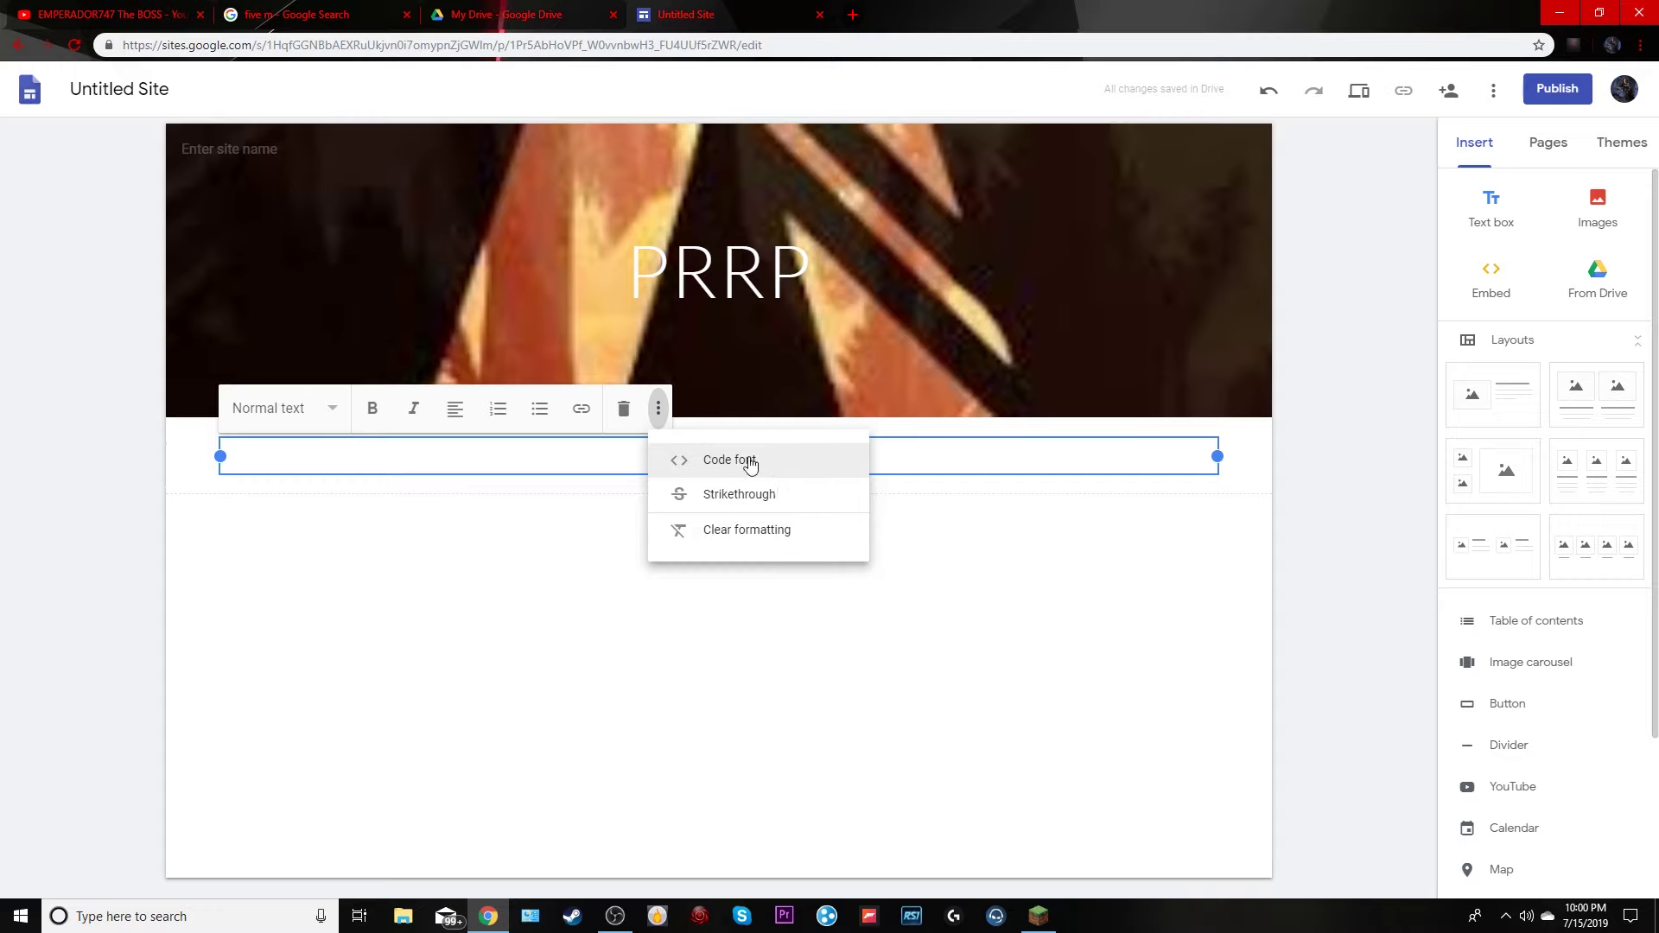
pyautogui.click(656, 408)
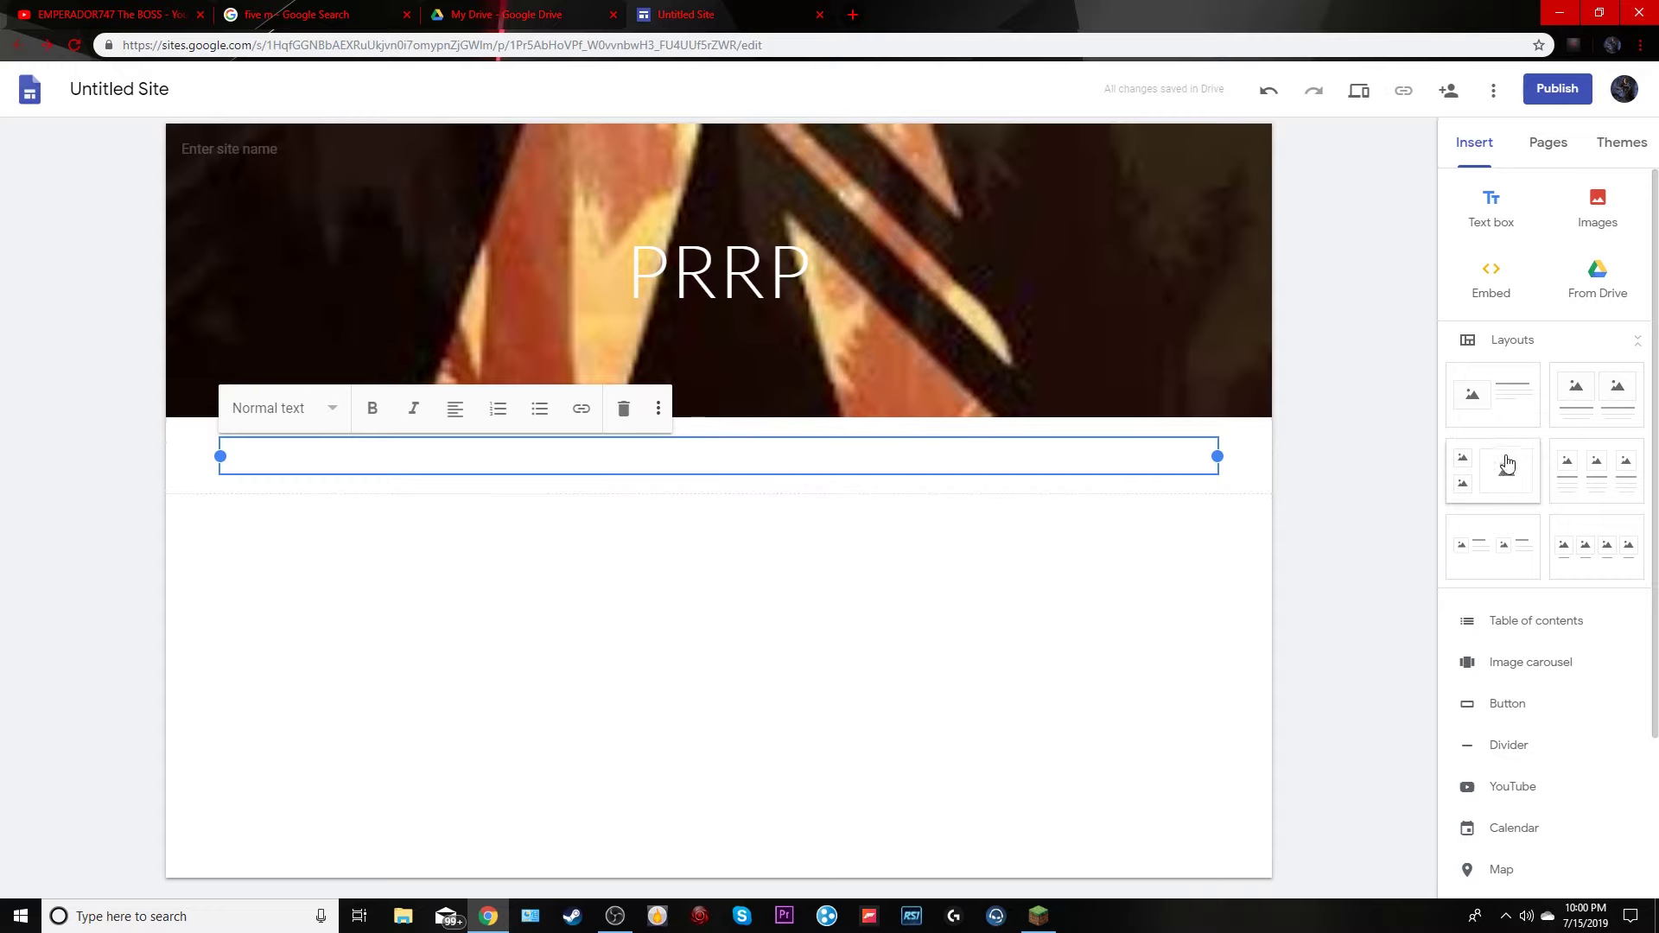
pyautogui.click(141, 484)
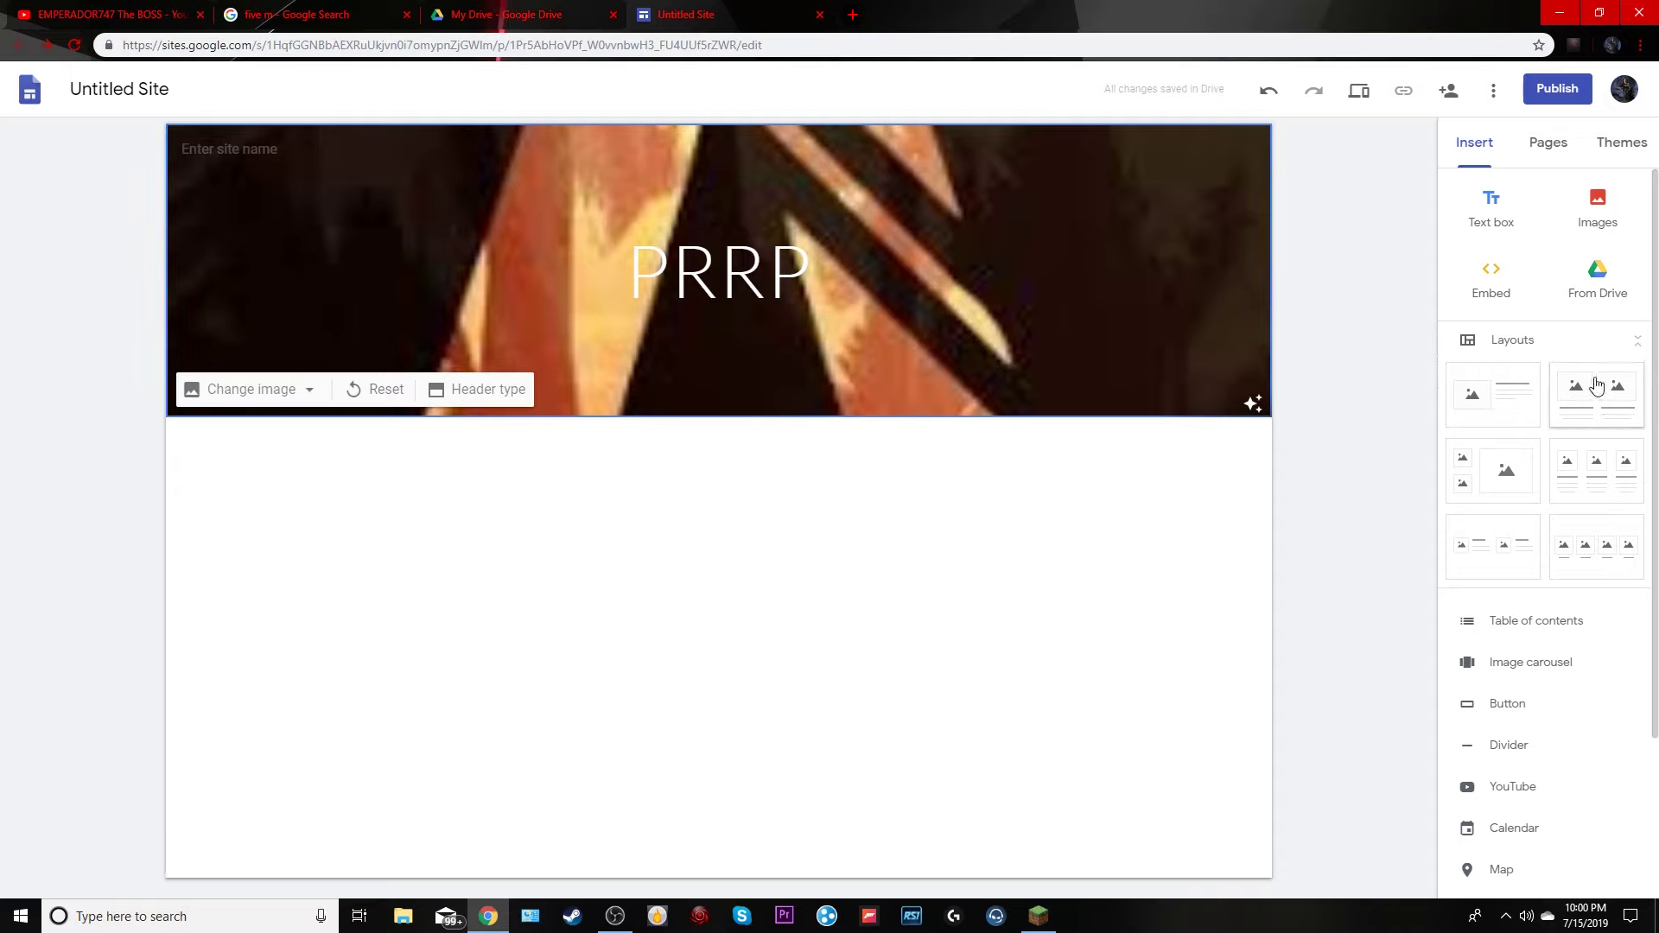
# View the image insertion options, add the layout with one image beside text, and delete that section
pyautogui.click(1609, 206)
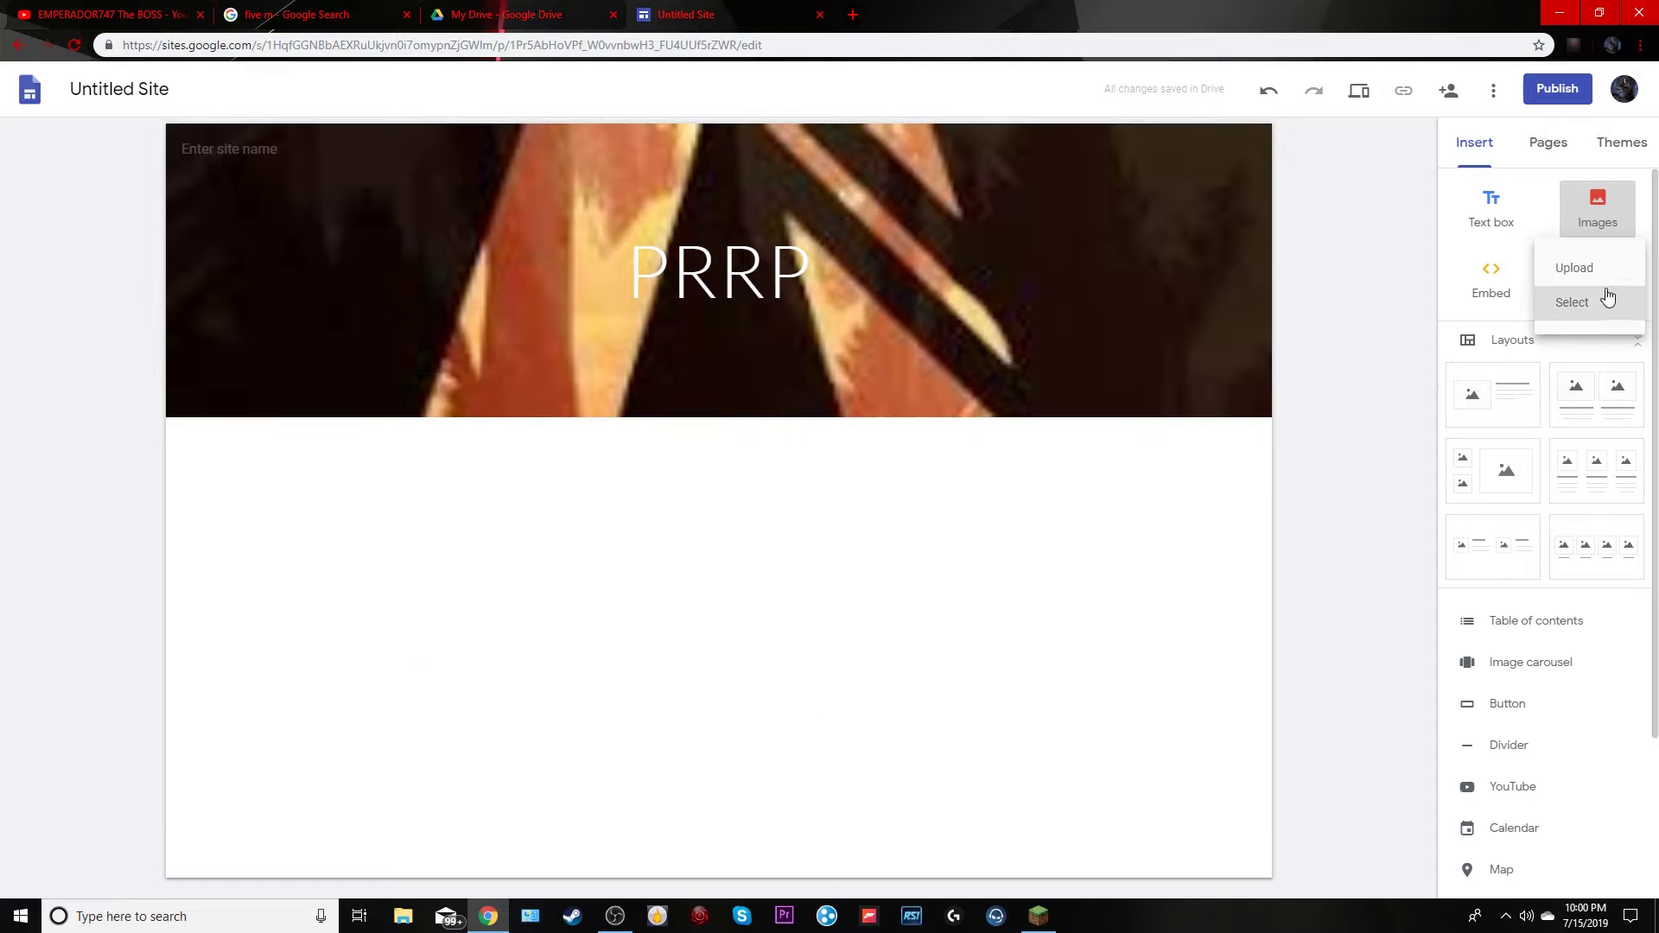
pyautogui.click(1298, 409)
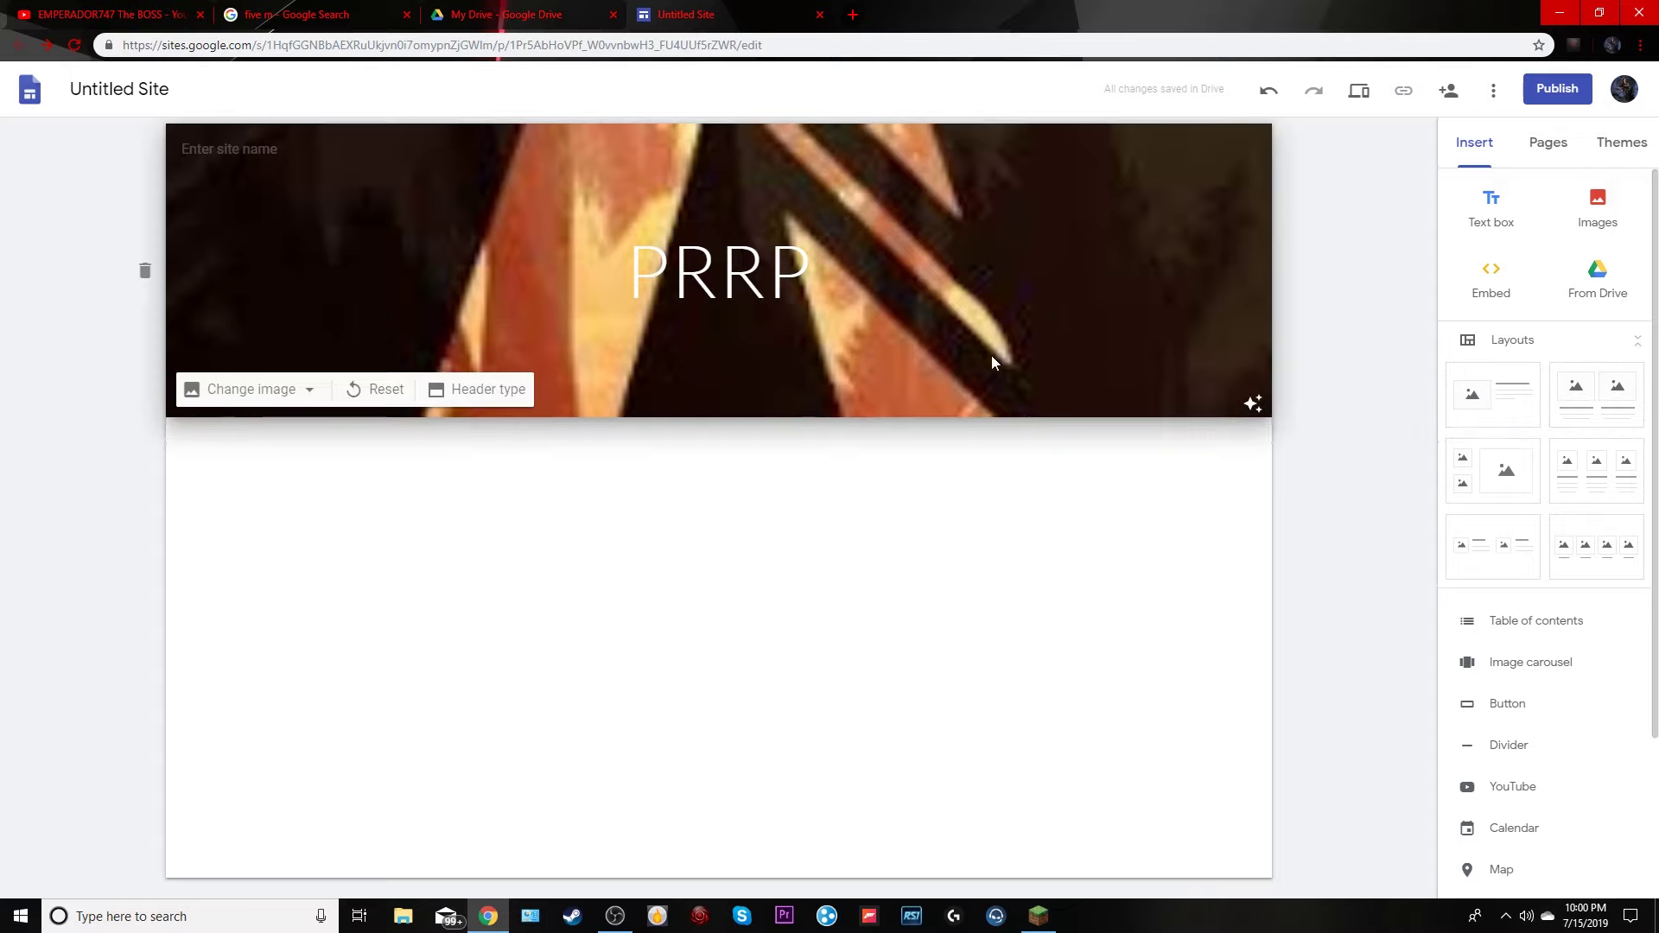
pyautogui.click(1486, 394)
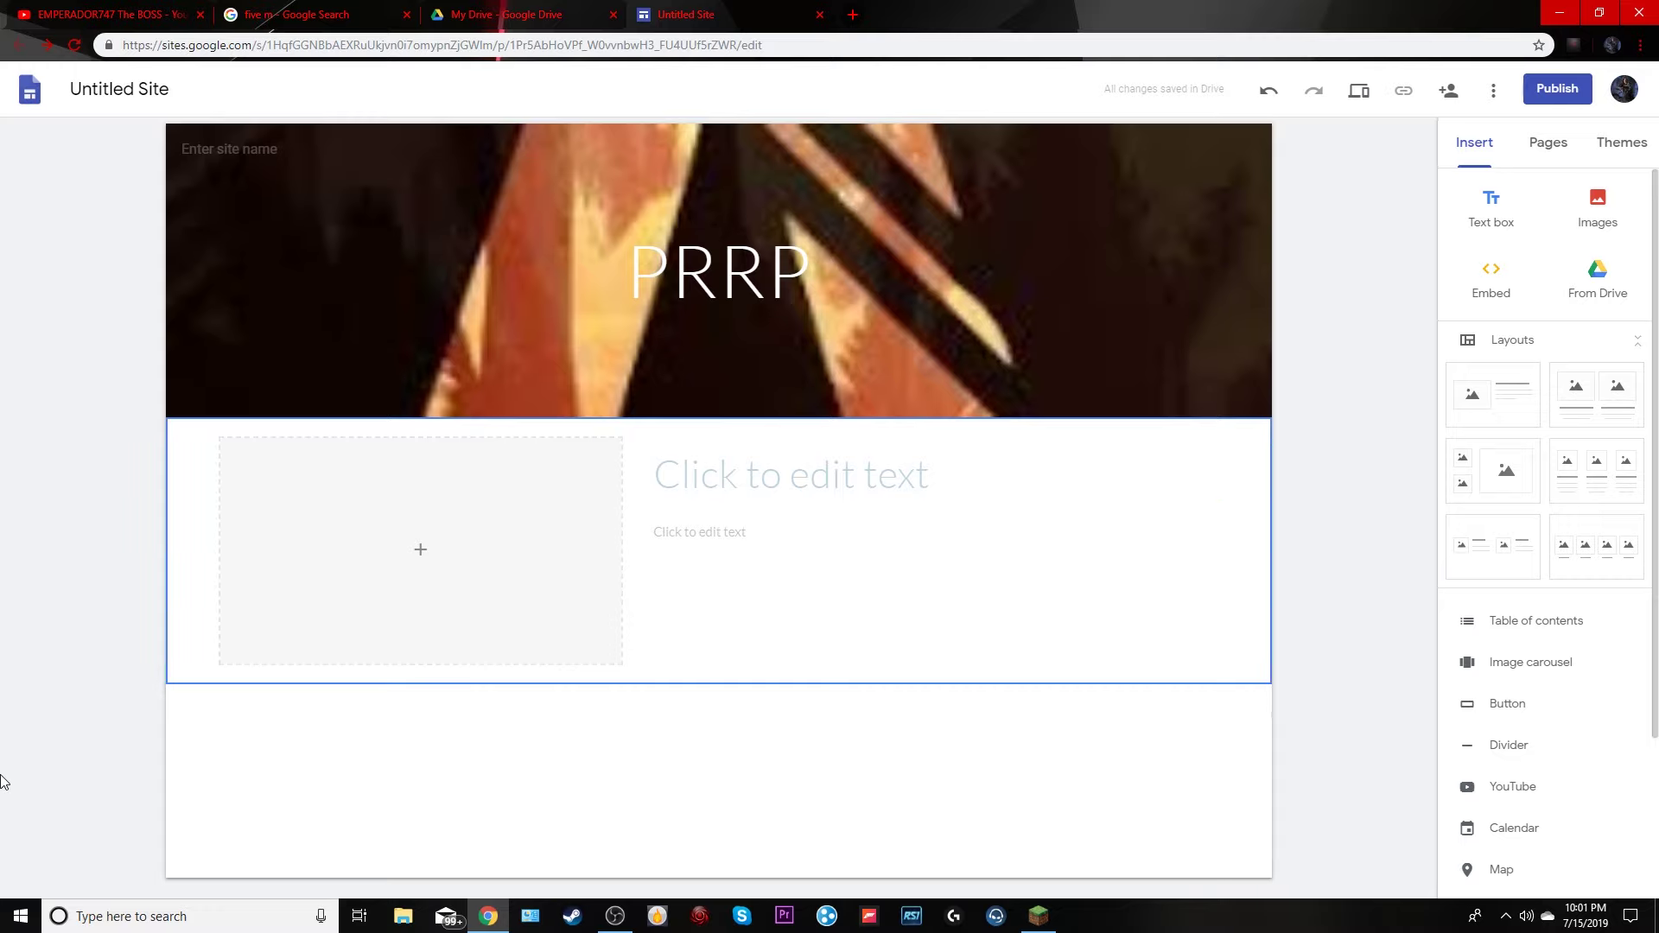
pyautogui.click(144, 581)
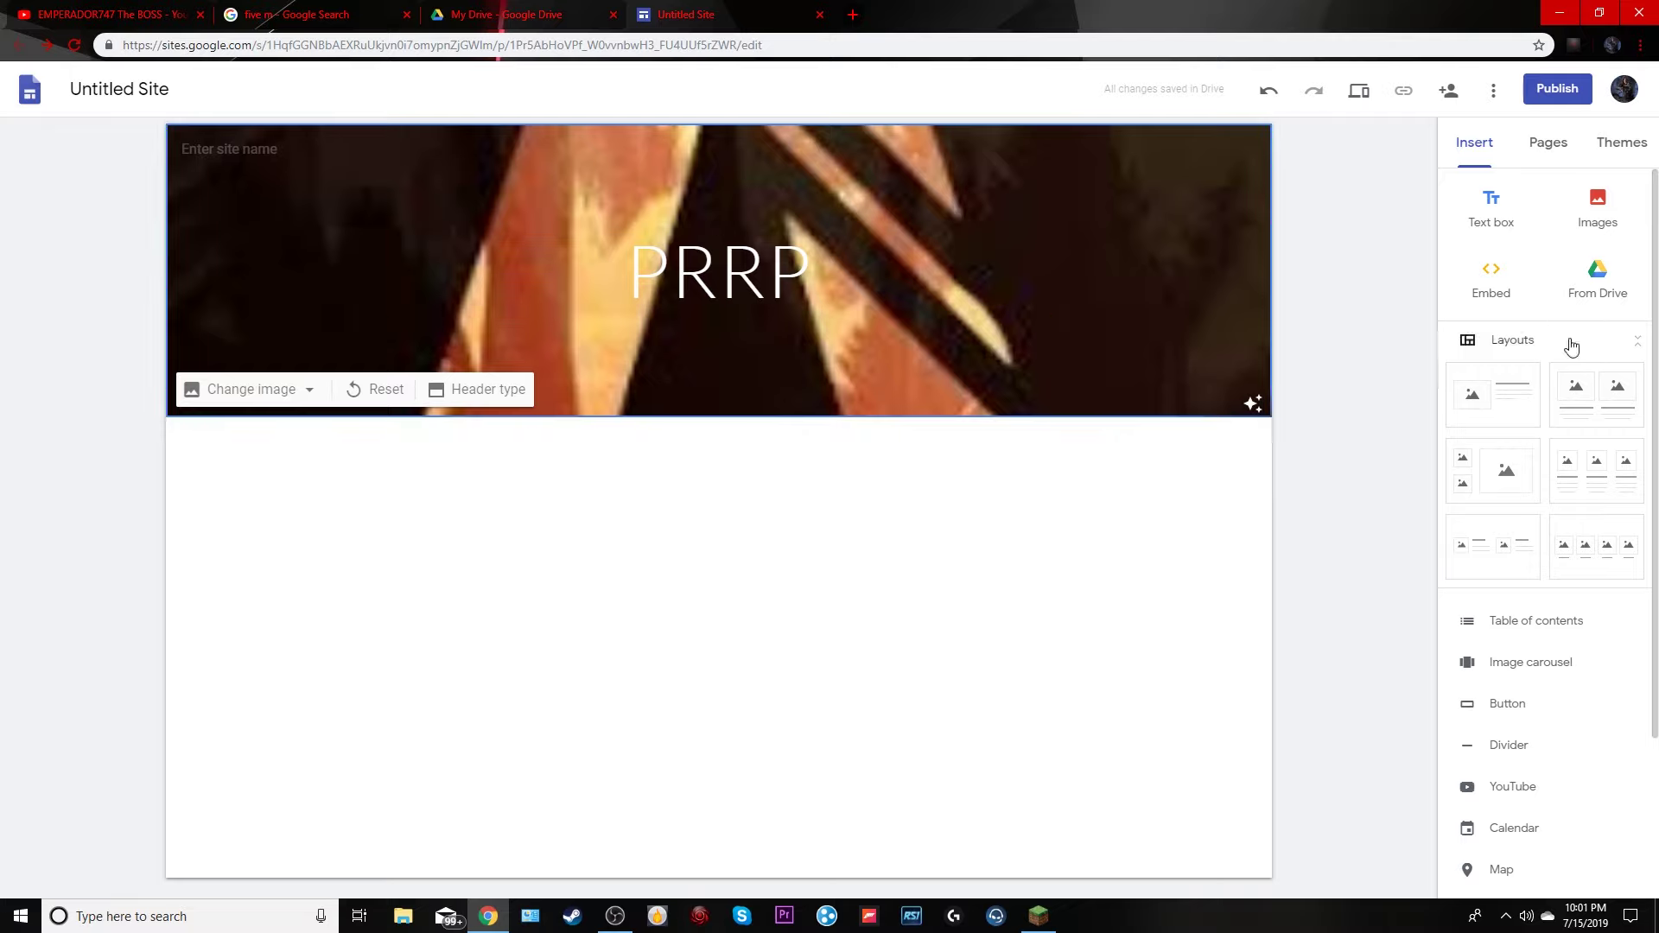
# Examine the Google Drive file picker and the web embed dialog, leaving both without inserting anything
pyautogui.click(1608, 266)
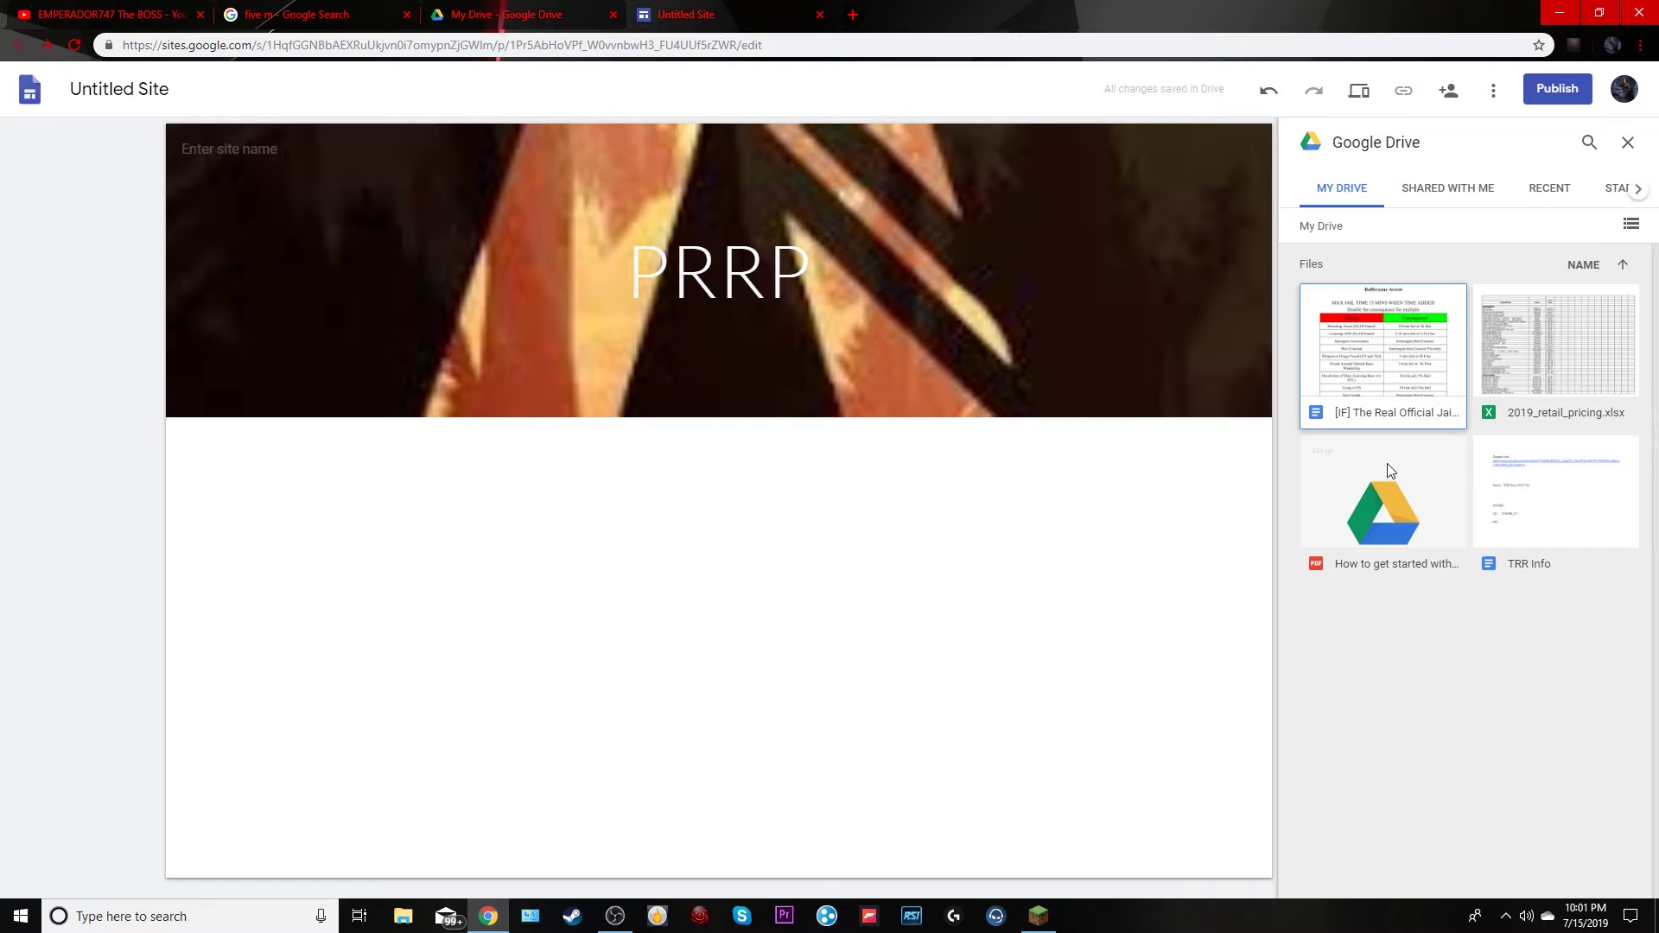
pyautogui.click(1628, 142)
pyautogui.click(1491, 285)
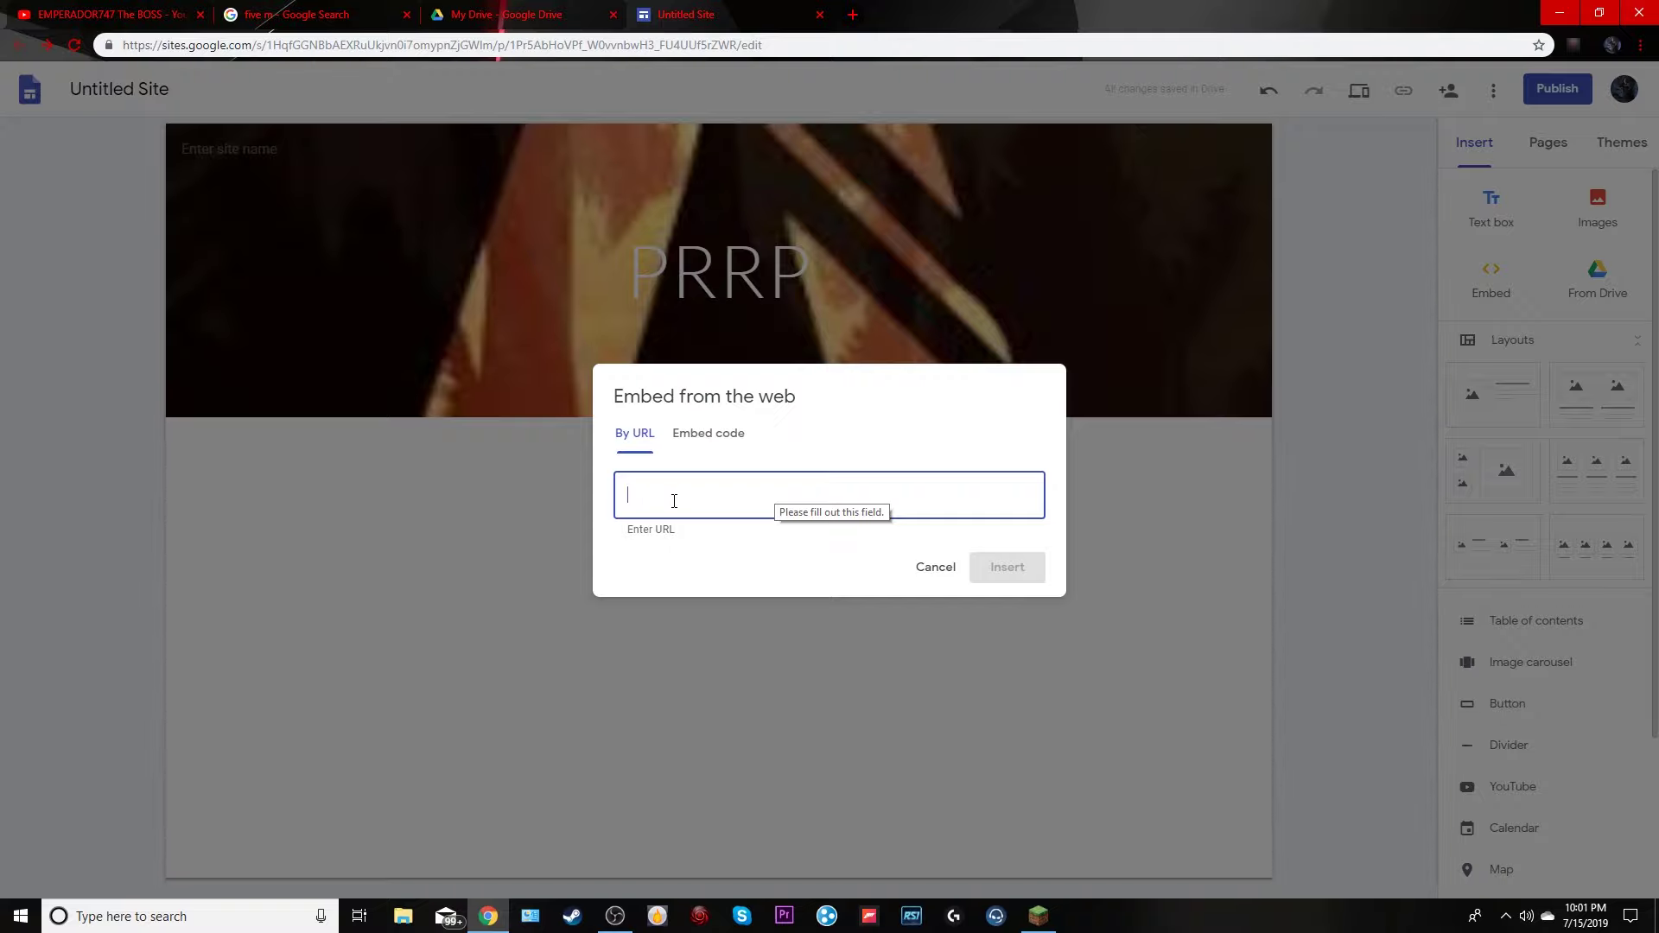
pyautogui.click(936, 569)
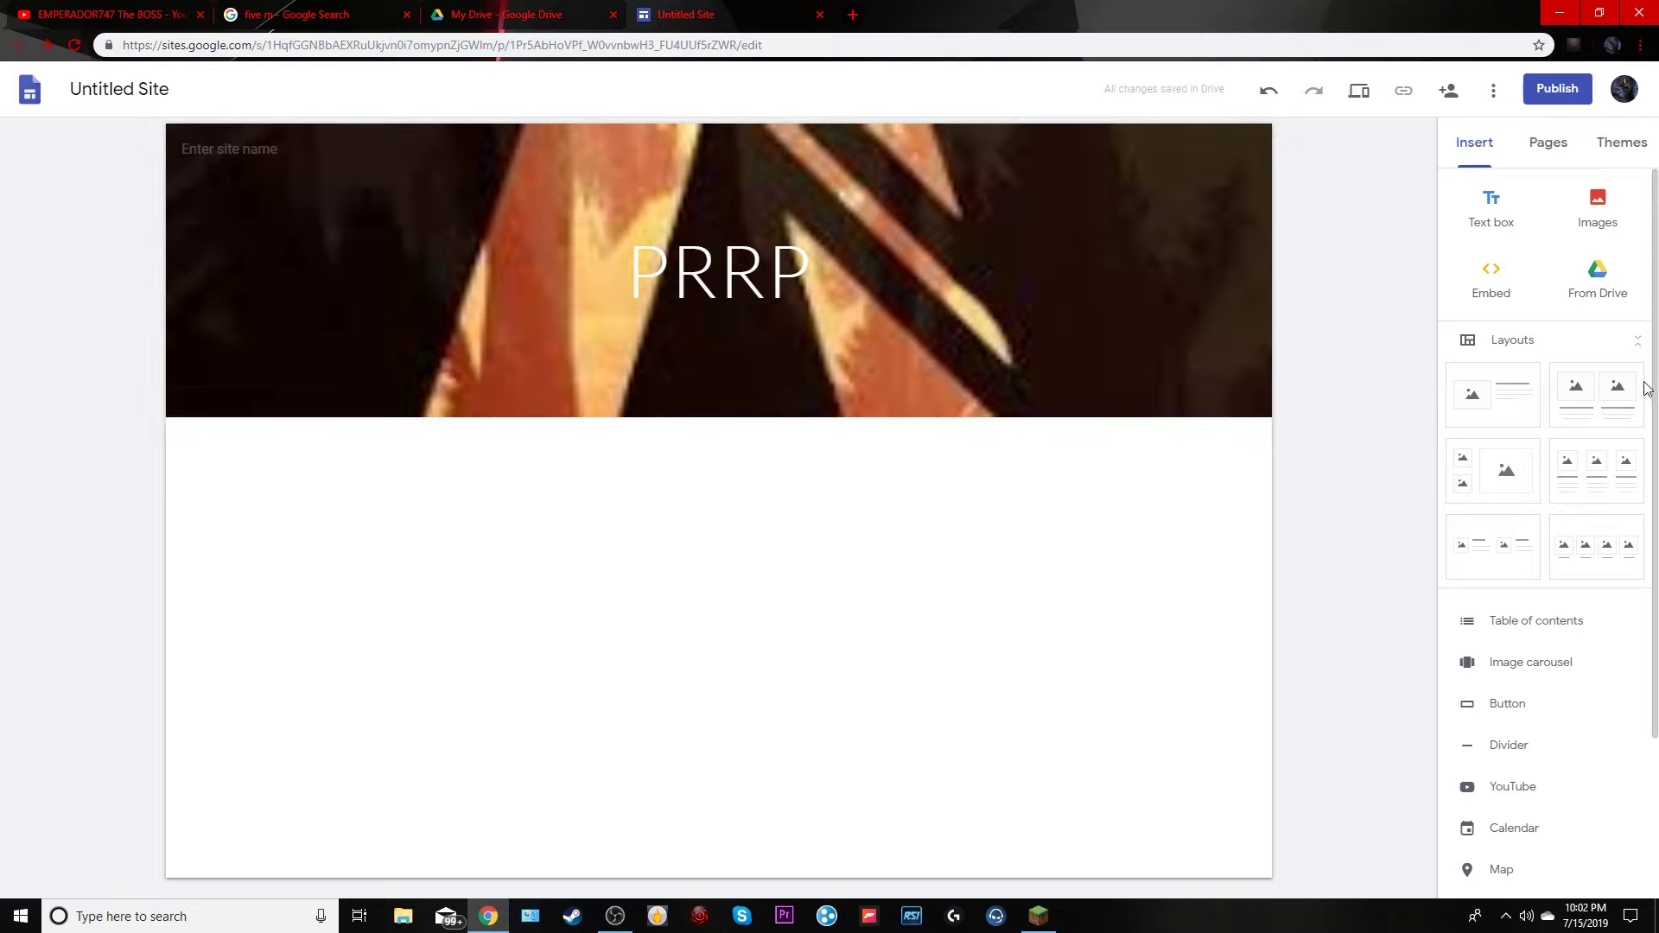
# Insert a table of contents below the header, inspect its placeholder text, and delete the section
pyautogui.scroll(-2, 1521, 394)
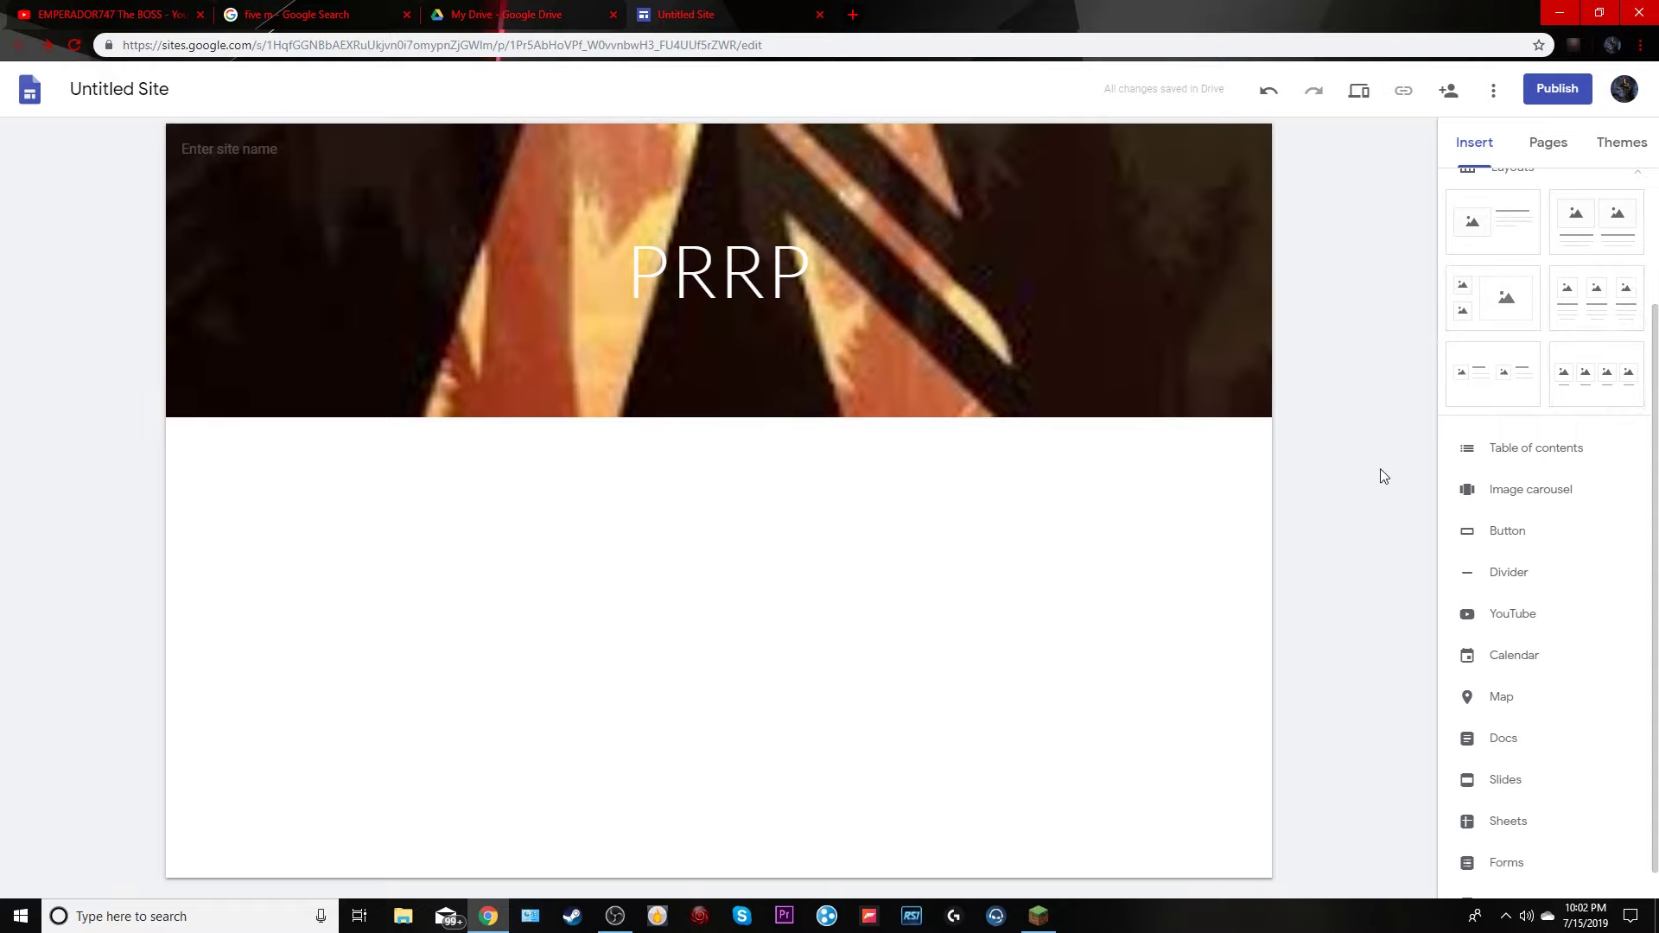
pyautogui.scroll(-1, 1529, 458)
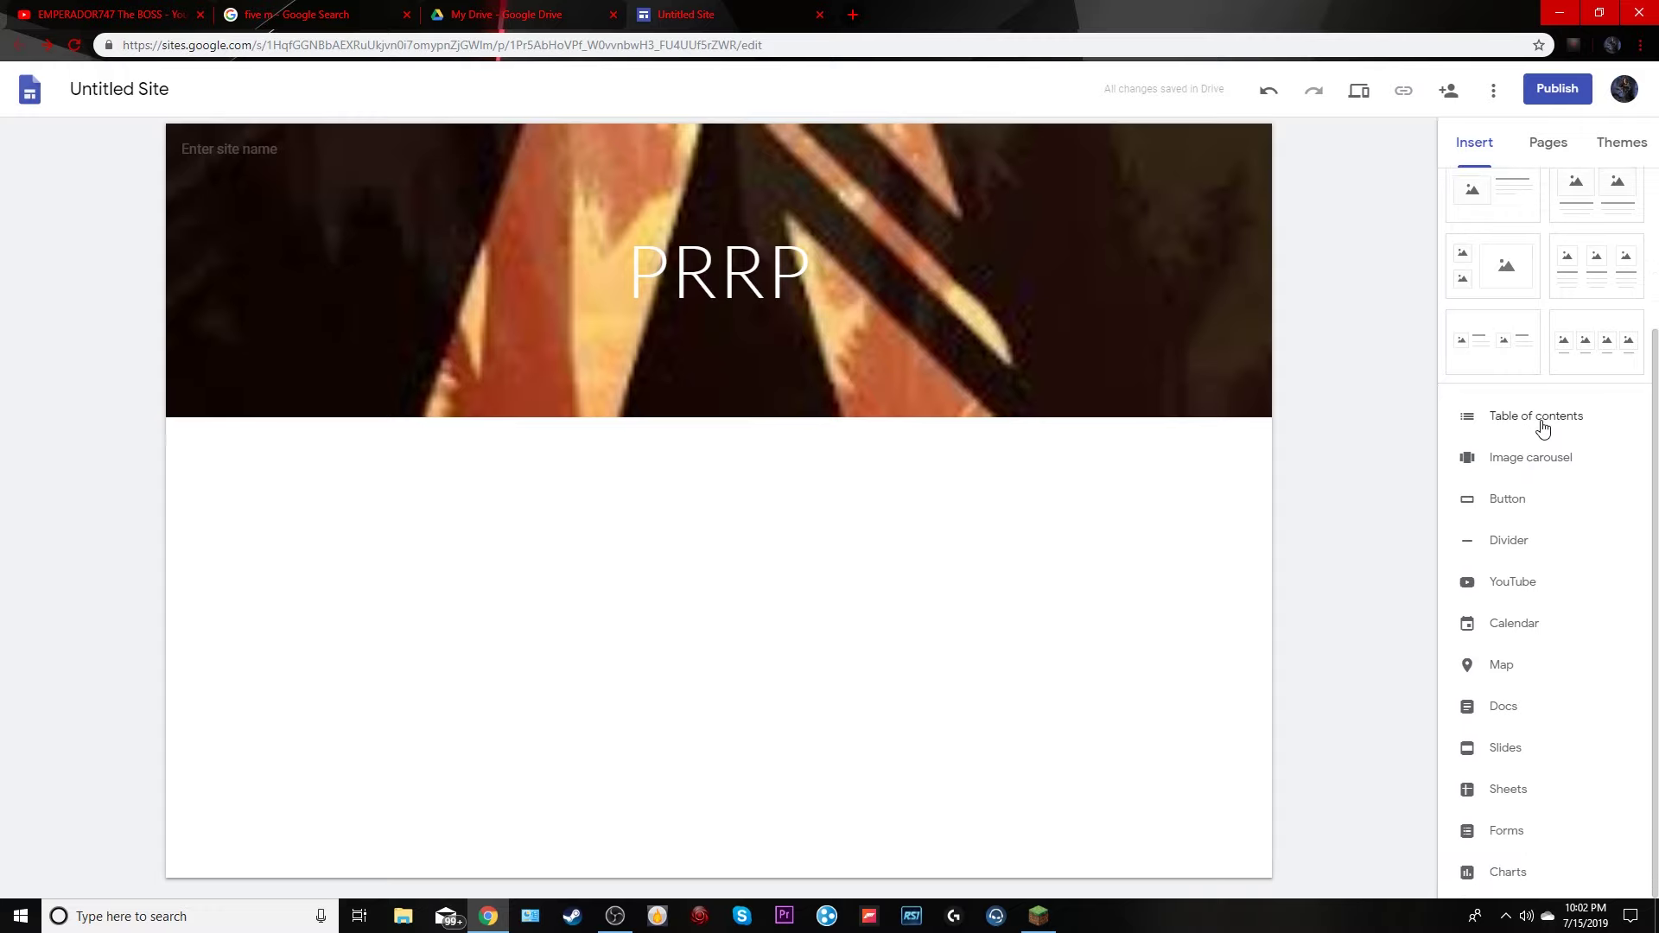
pyautogui.click(1544, 430)
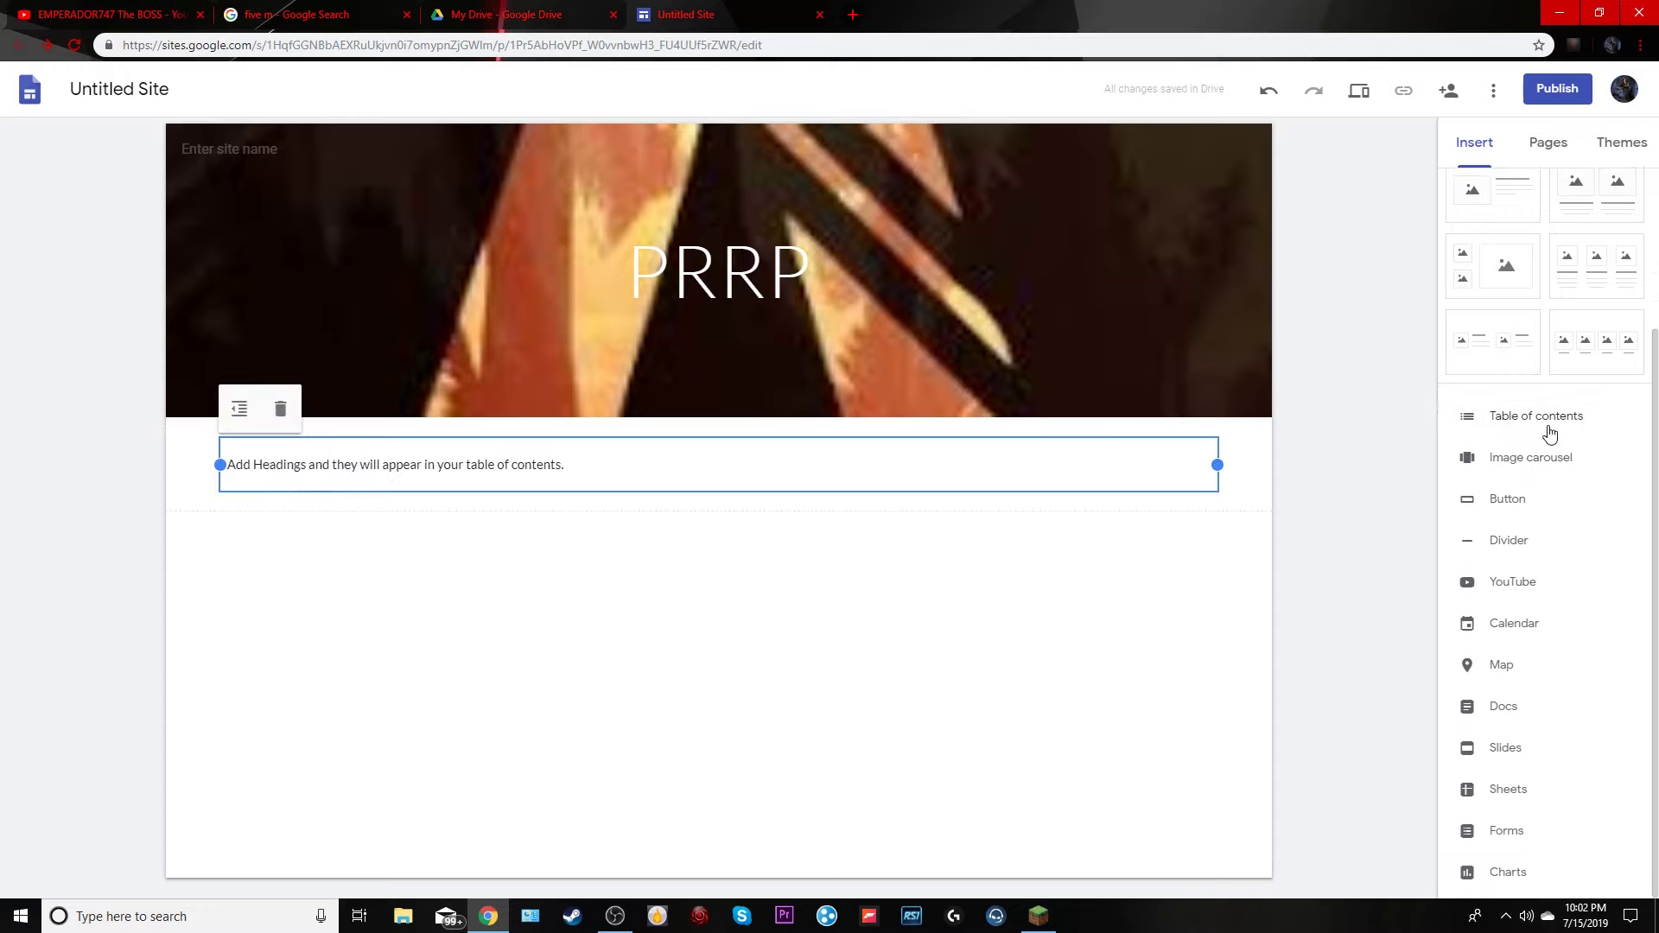
pyautogui.moveTo(581, 459)
pyautogui.mouseDown()
pyautogui.moveTo(592, 489)
pyautogui.moveTo(581, 467)
pyautogui.mouseUp()
pyautogui.scroll(3, 1484, 384)
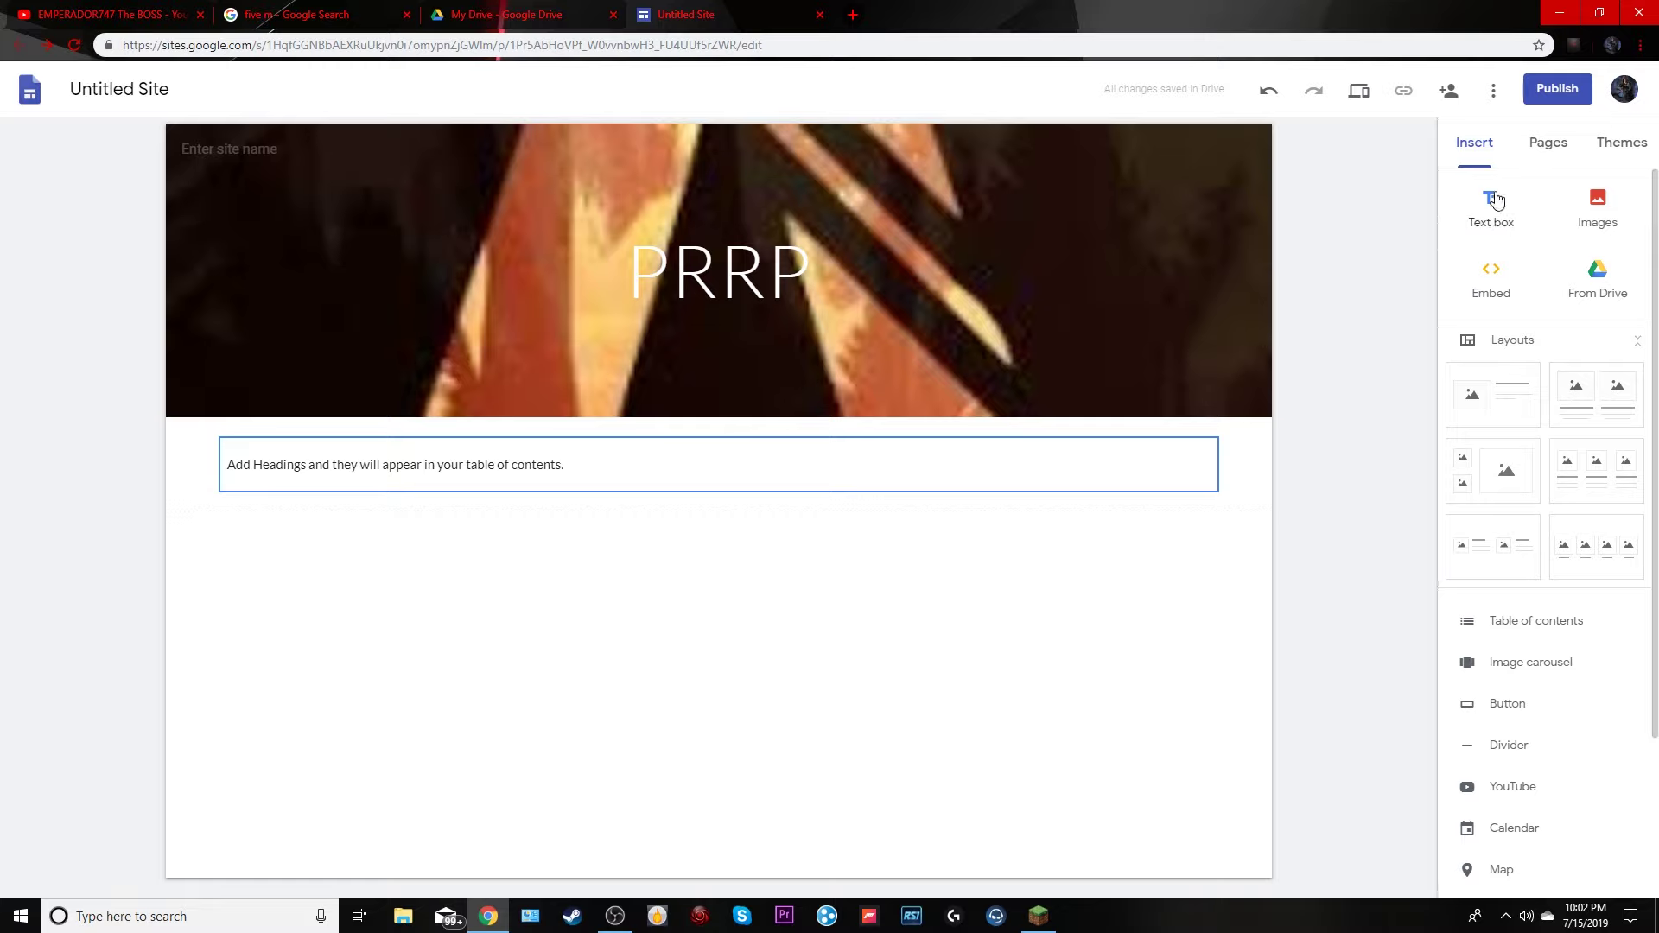
pyautogui.moveTo(735, 472); pyautogui.dragTo(577, 479)
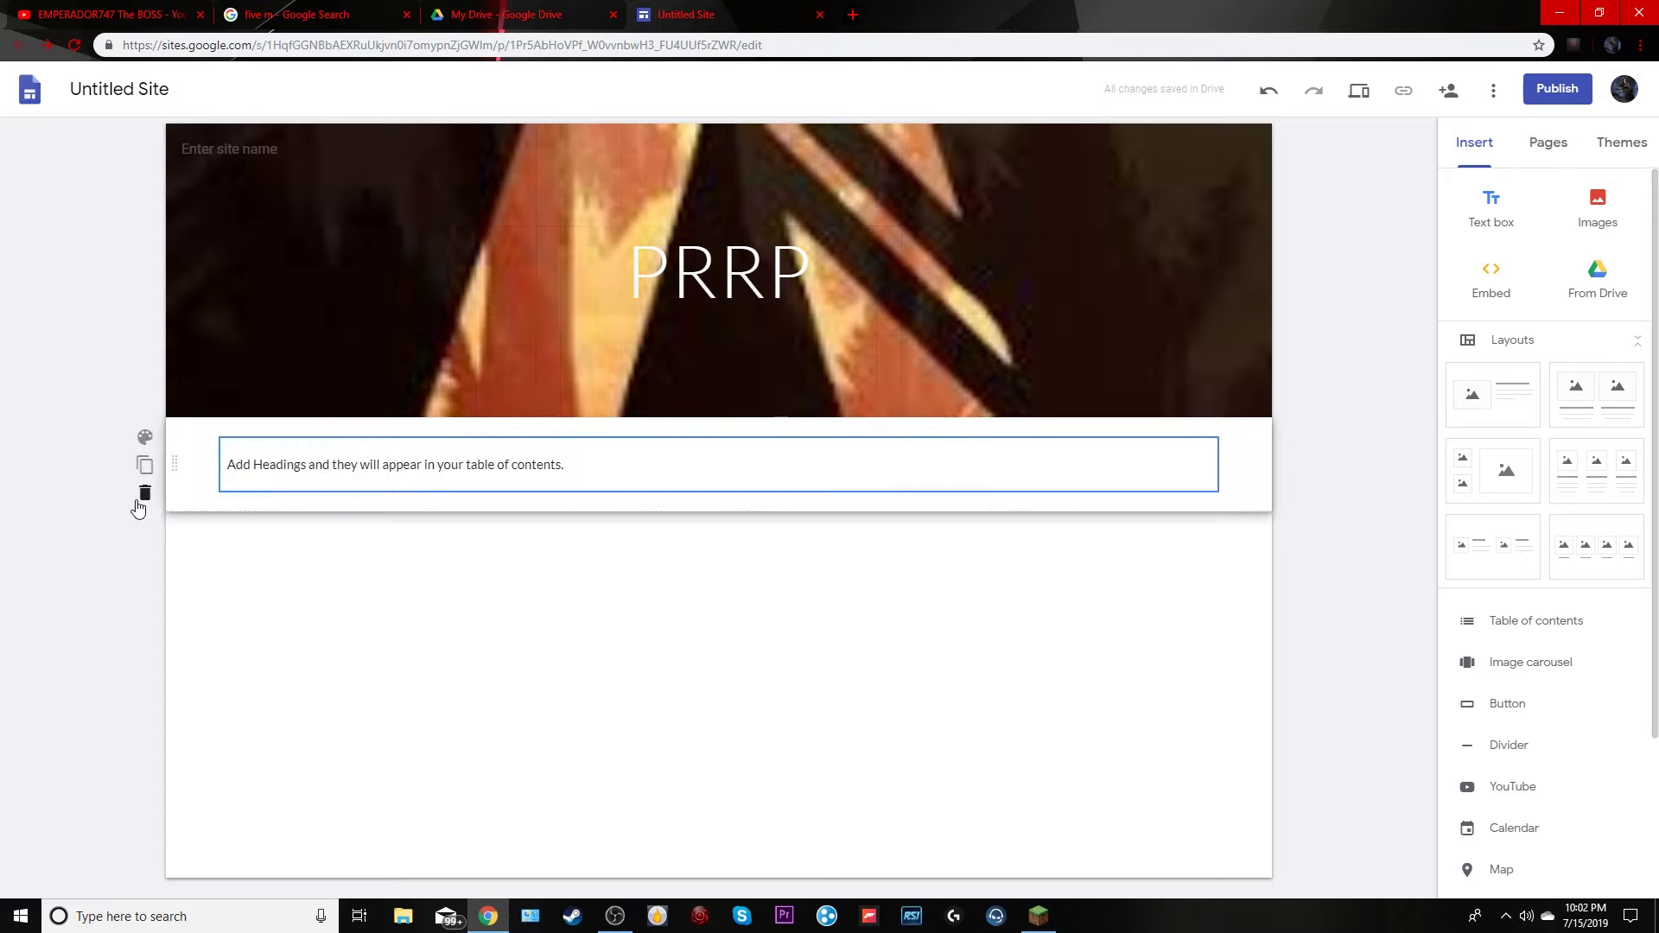
pyautogui.click(140, 503)
# Start an image carousel and upload the picture "download (2)" from the gif folder as its first image
pyautogui.scroll(-3, 1572, 522)
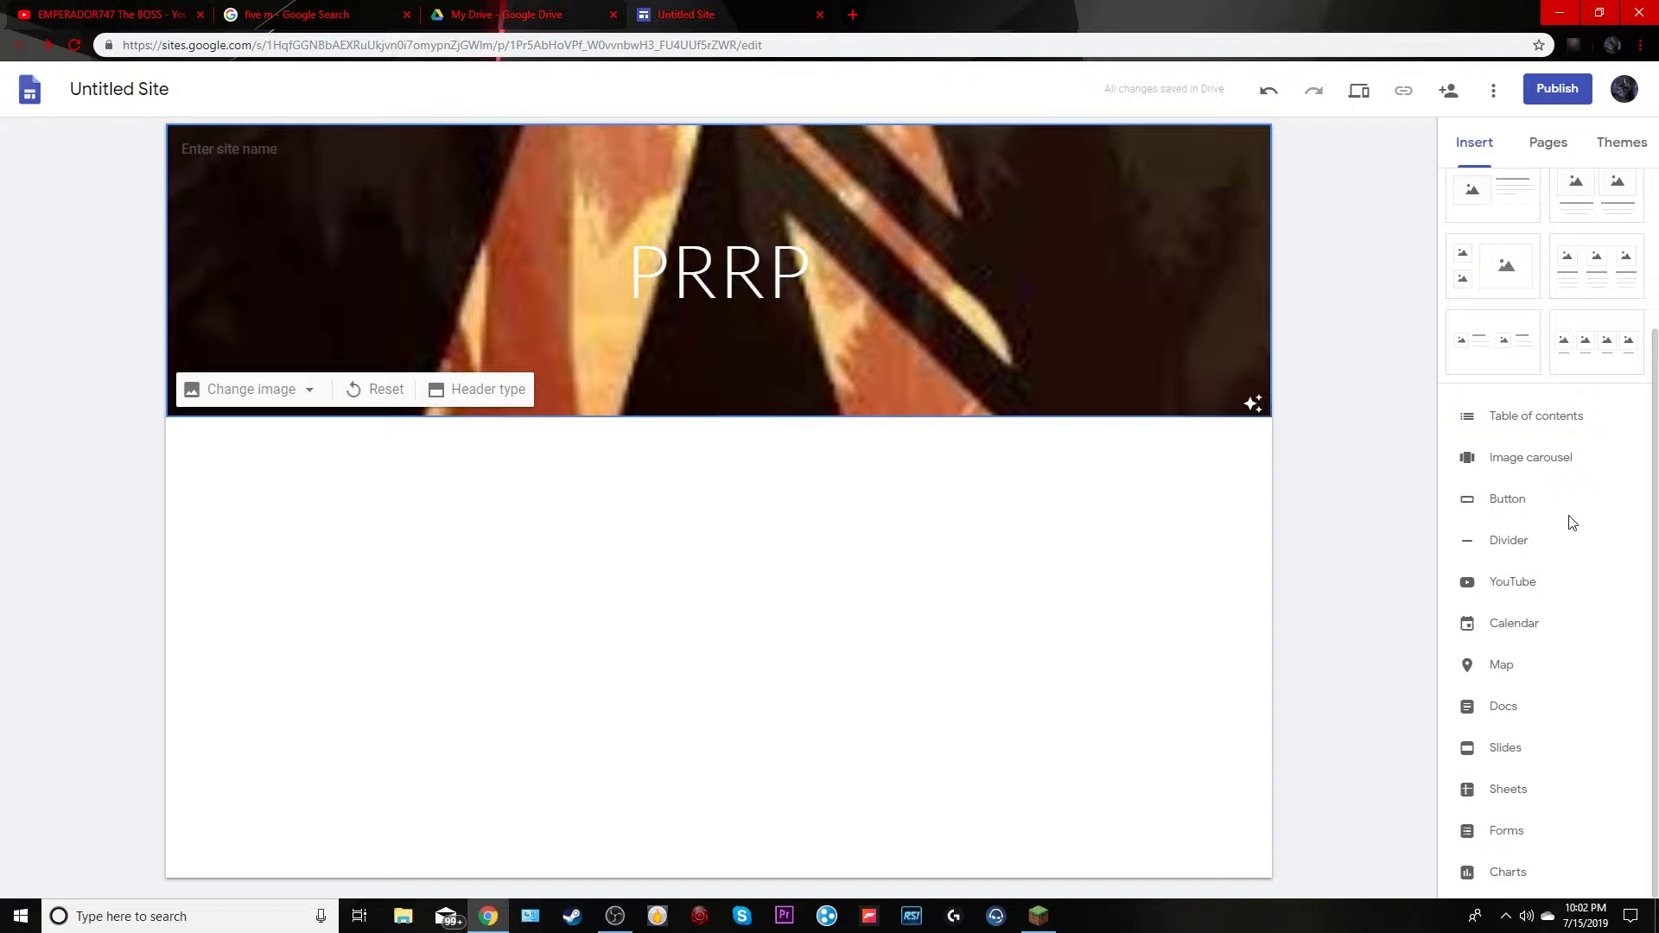
pyautogui.click(1528, 467)
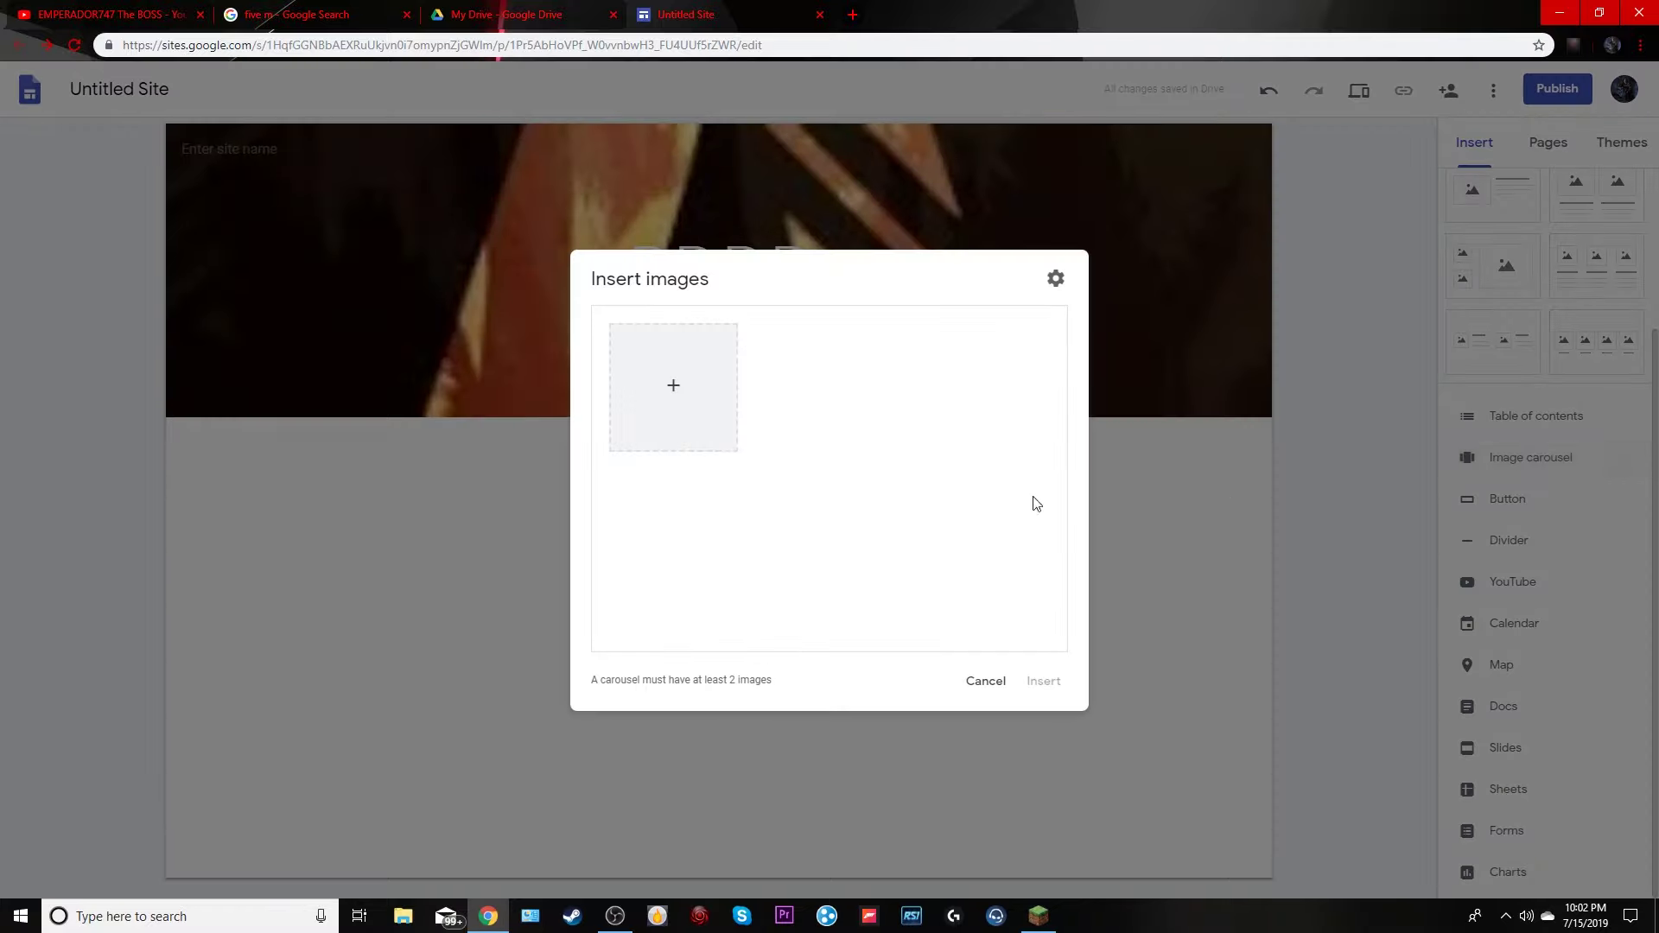
pyautogui.click(677, 385)
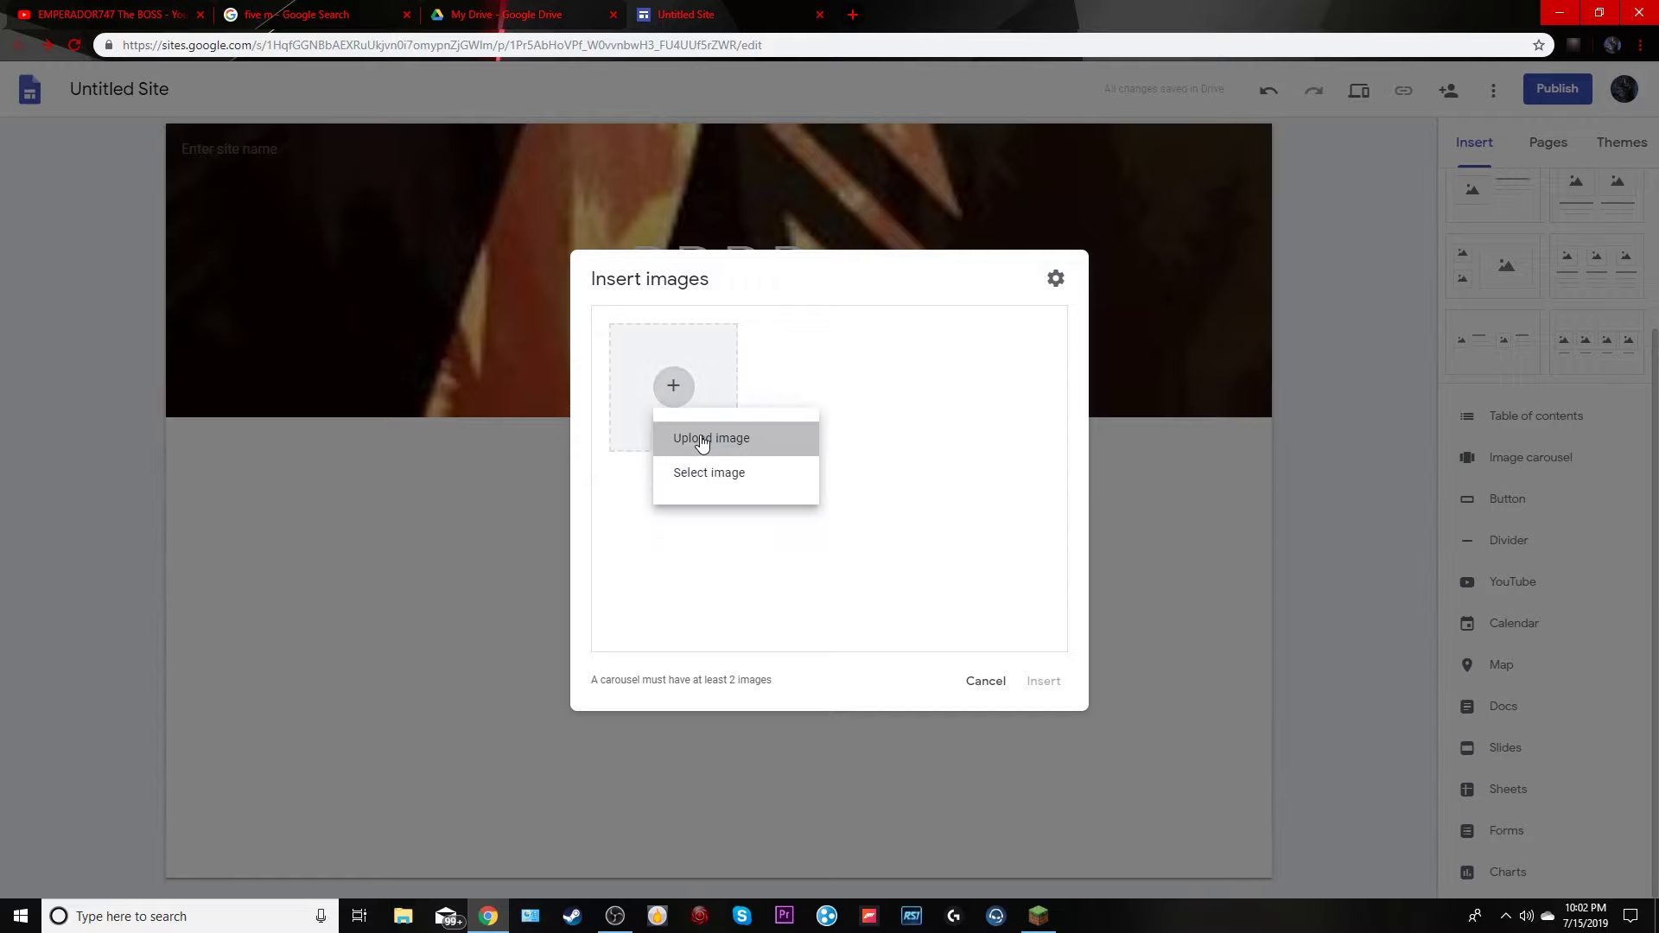
pyautogui.click(705, 443)
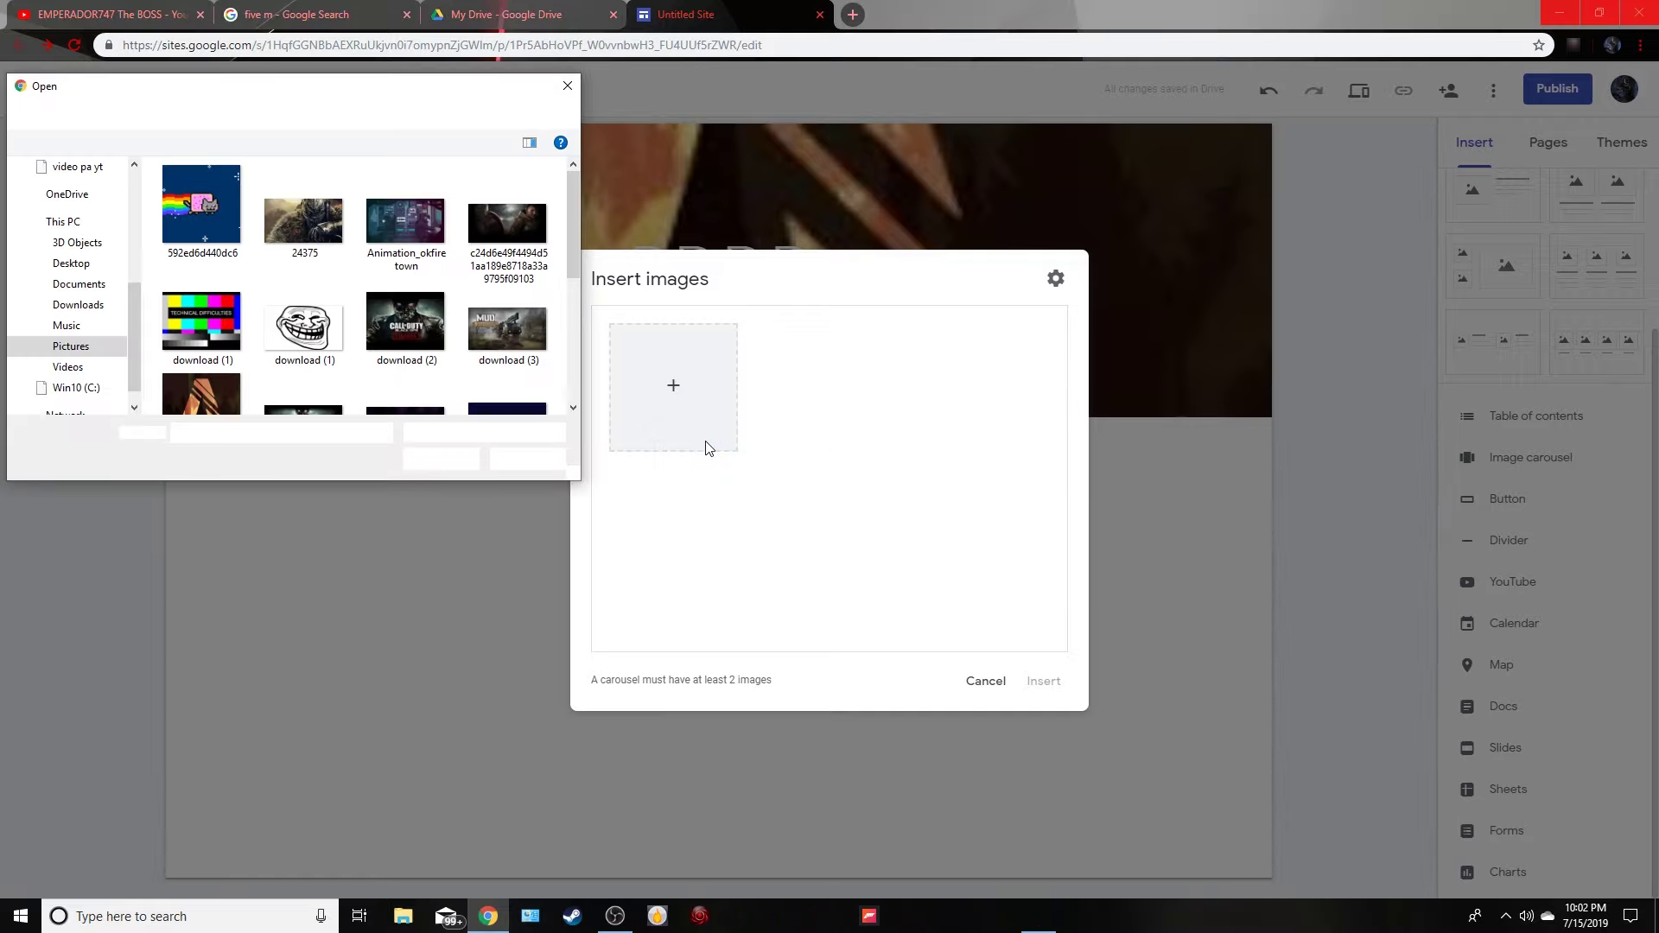
pyautogui.click(428, 343)
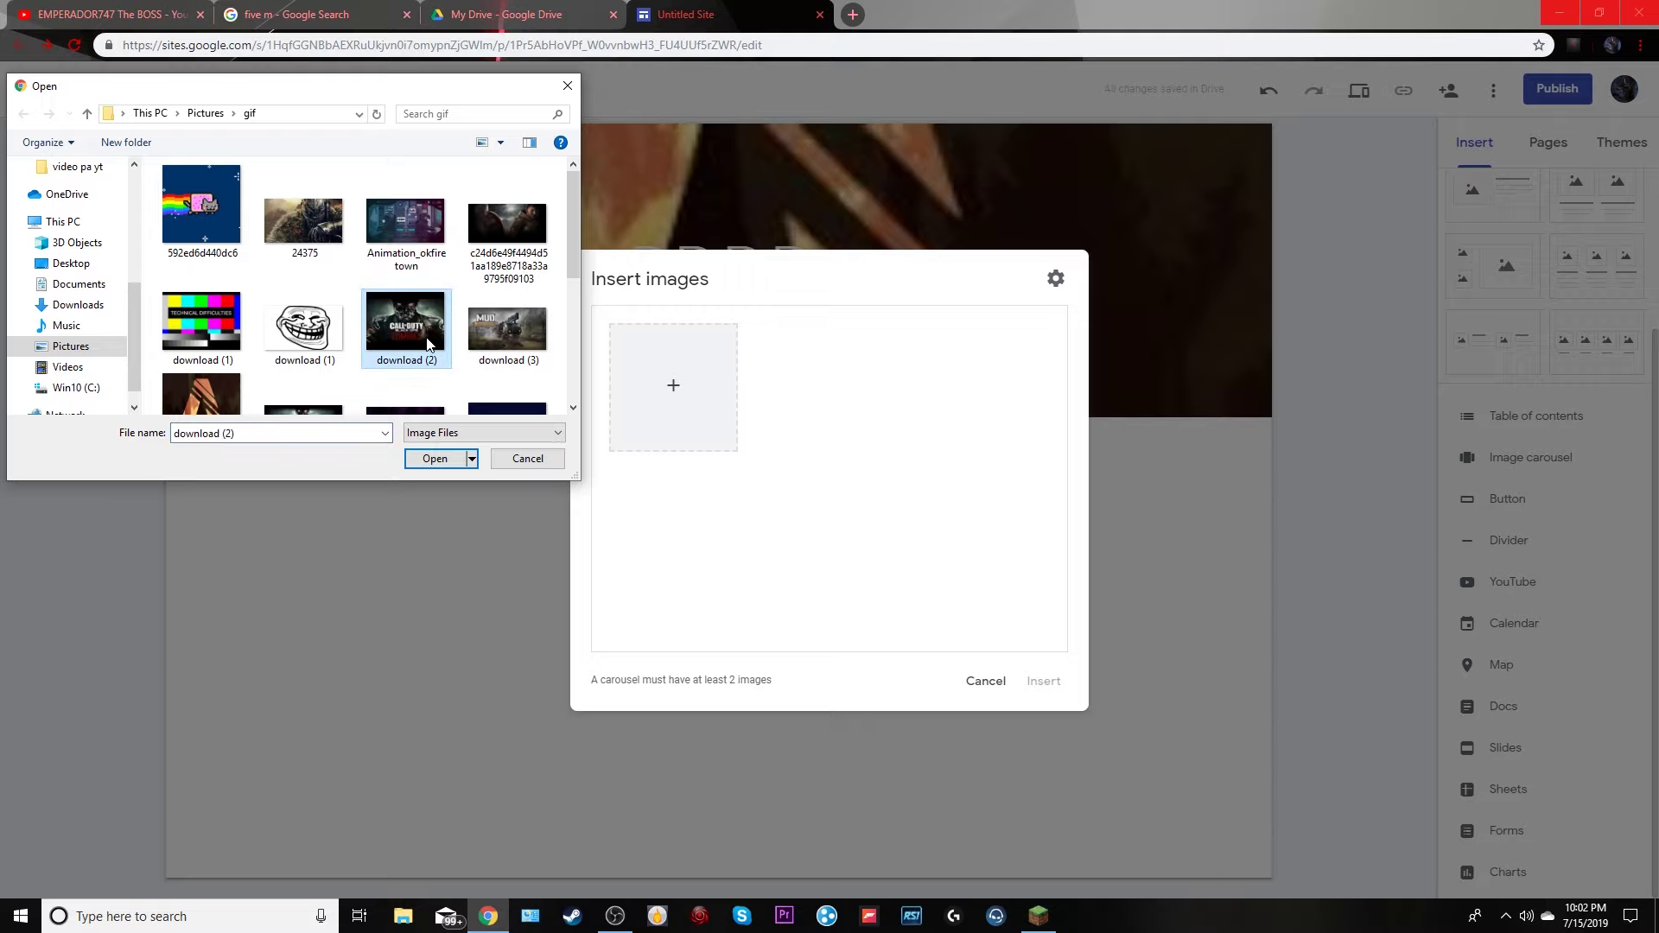
pyautogui.click(435, 458)
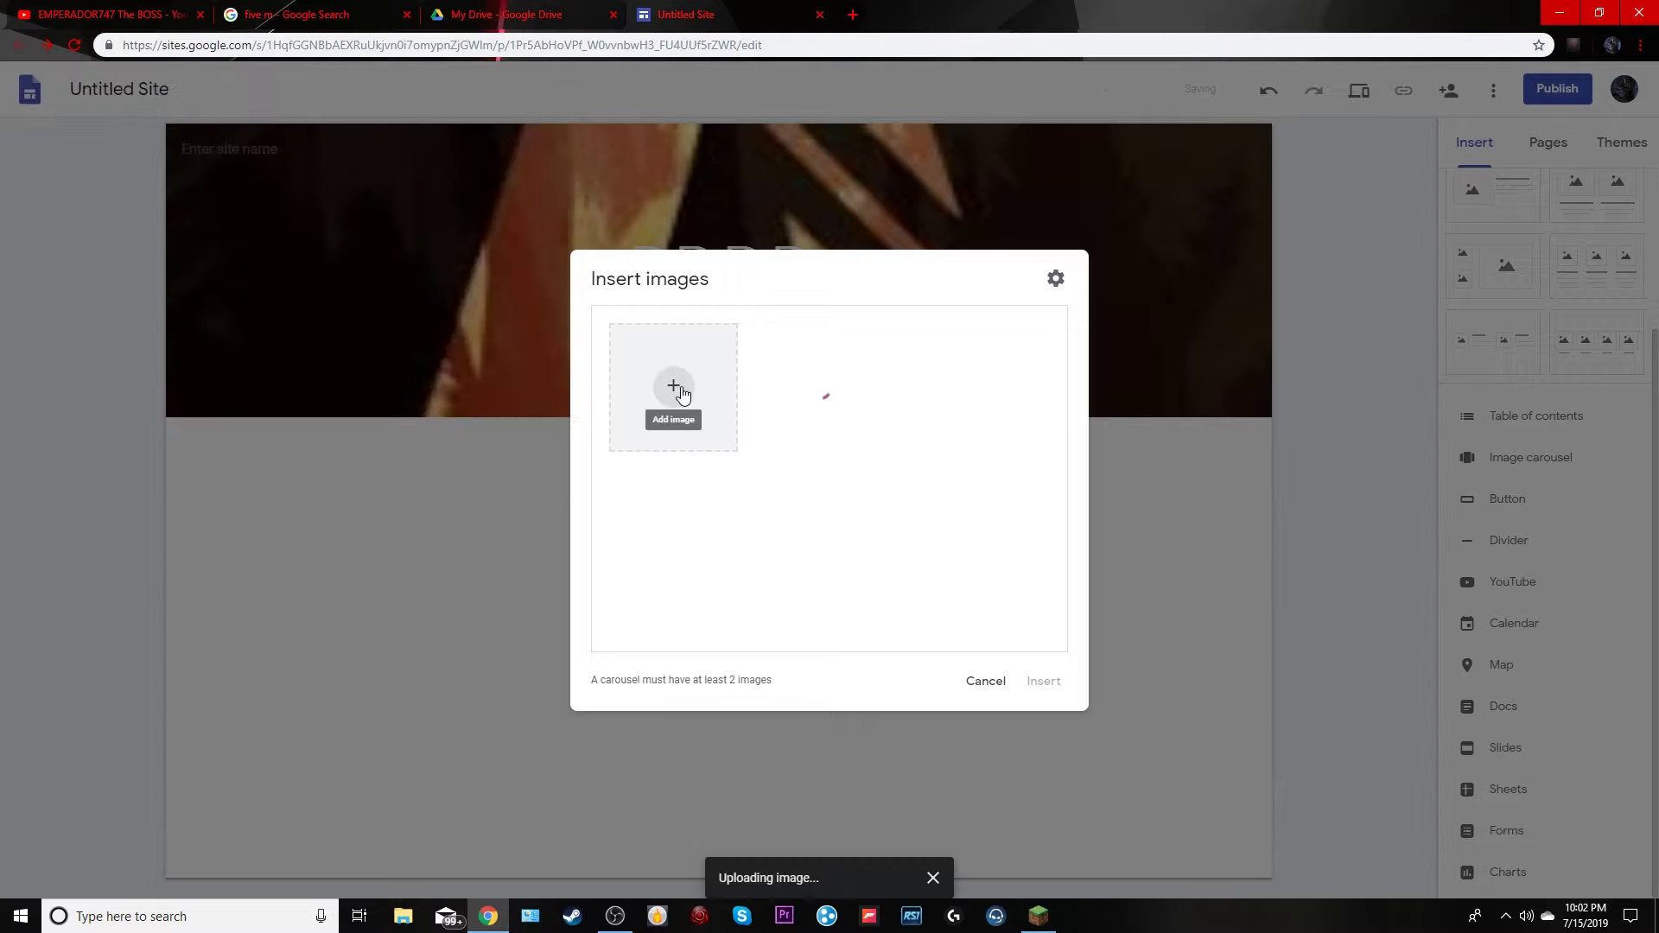
# Upload "download (3)" as the second carousel image and insert the carousel below the header
pyautogui.click(682, 394)
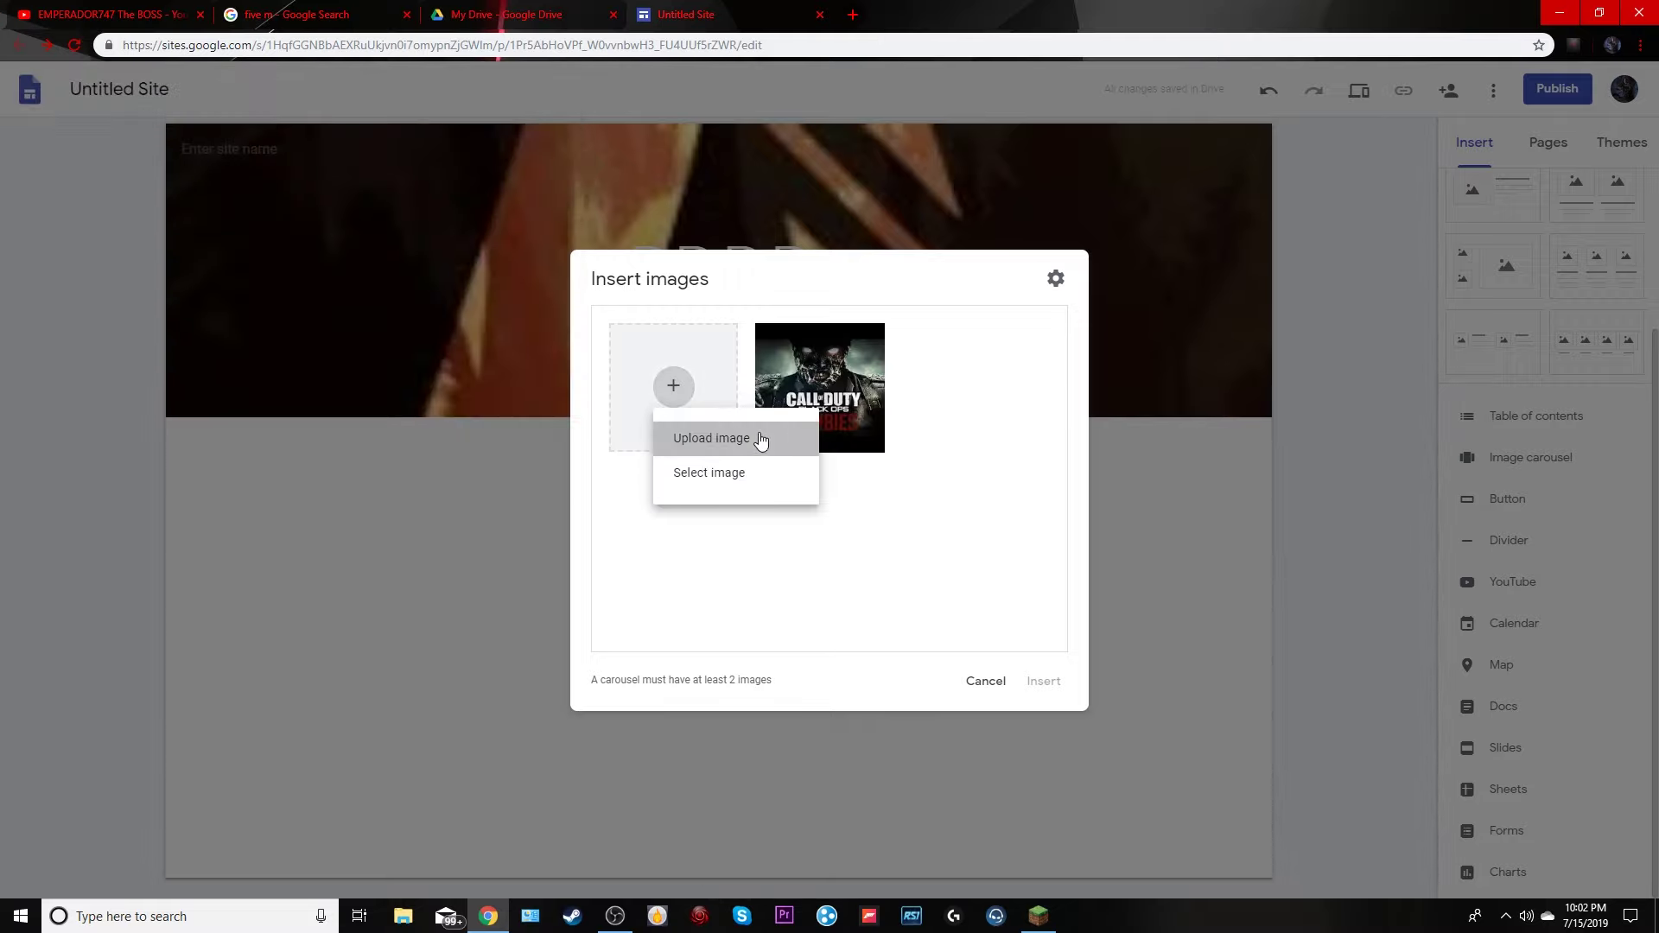
pyautogui.click(759, 437)
pyautogui.click(508, 329)
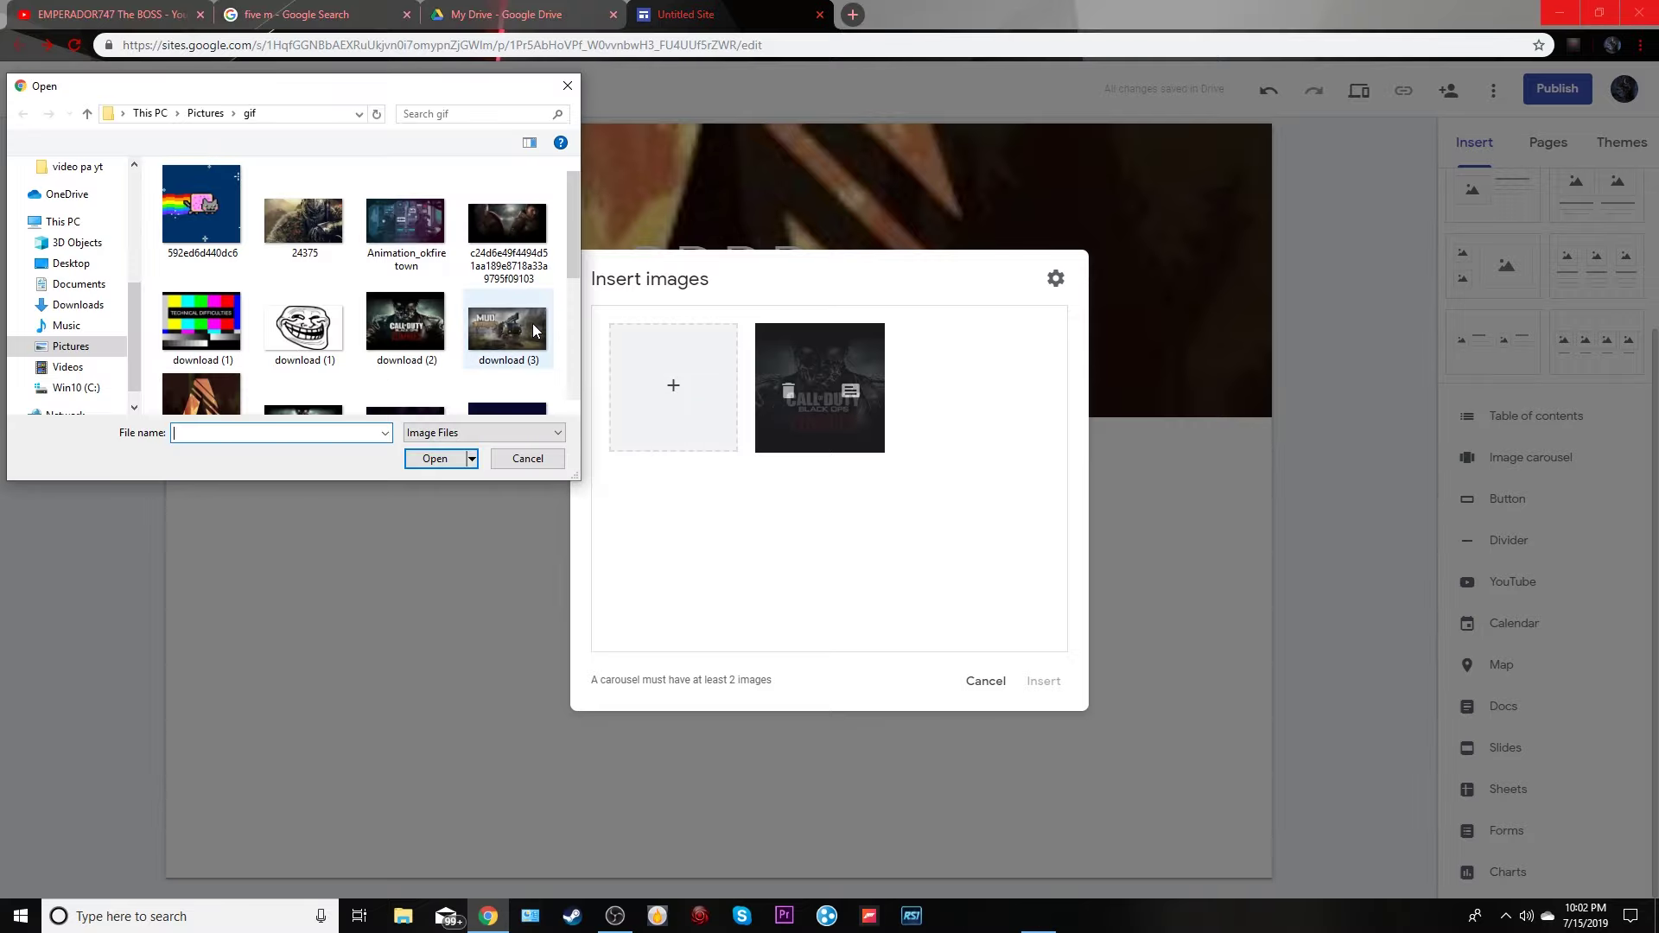
pyautogui.click(415, 465)
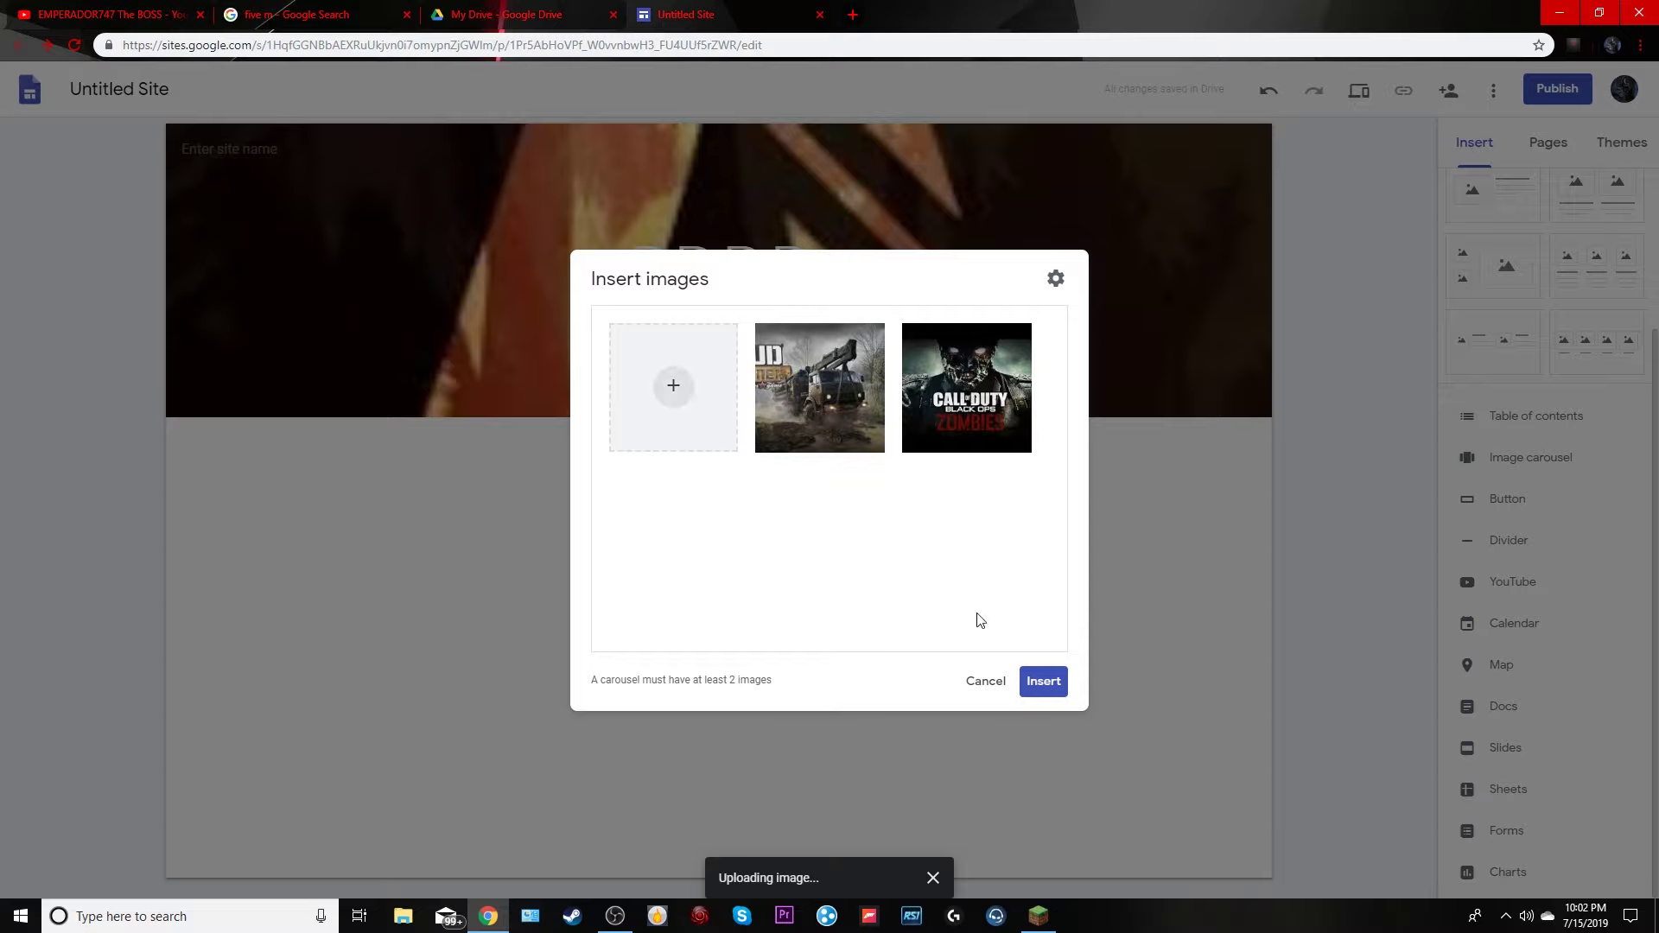
pyautogui.click(1041, 679)
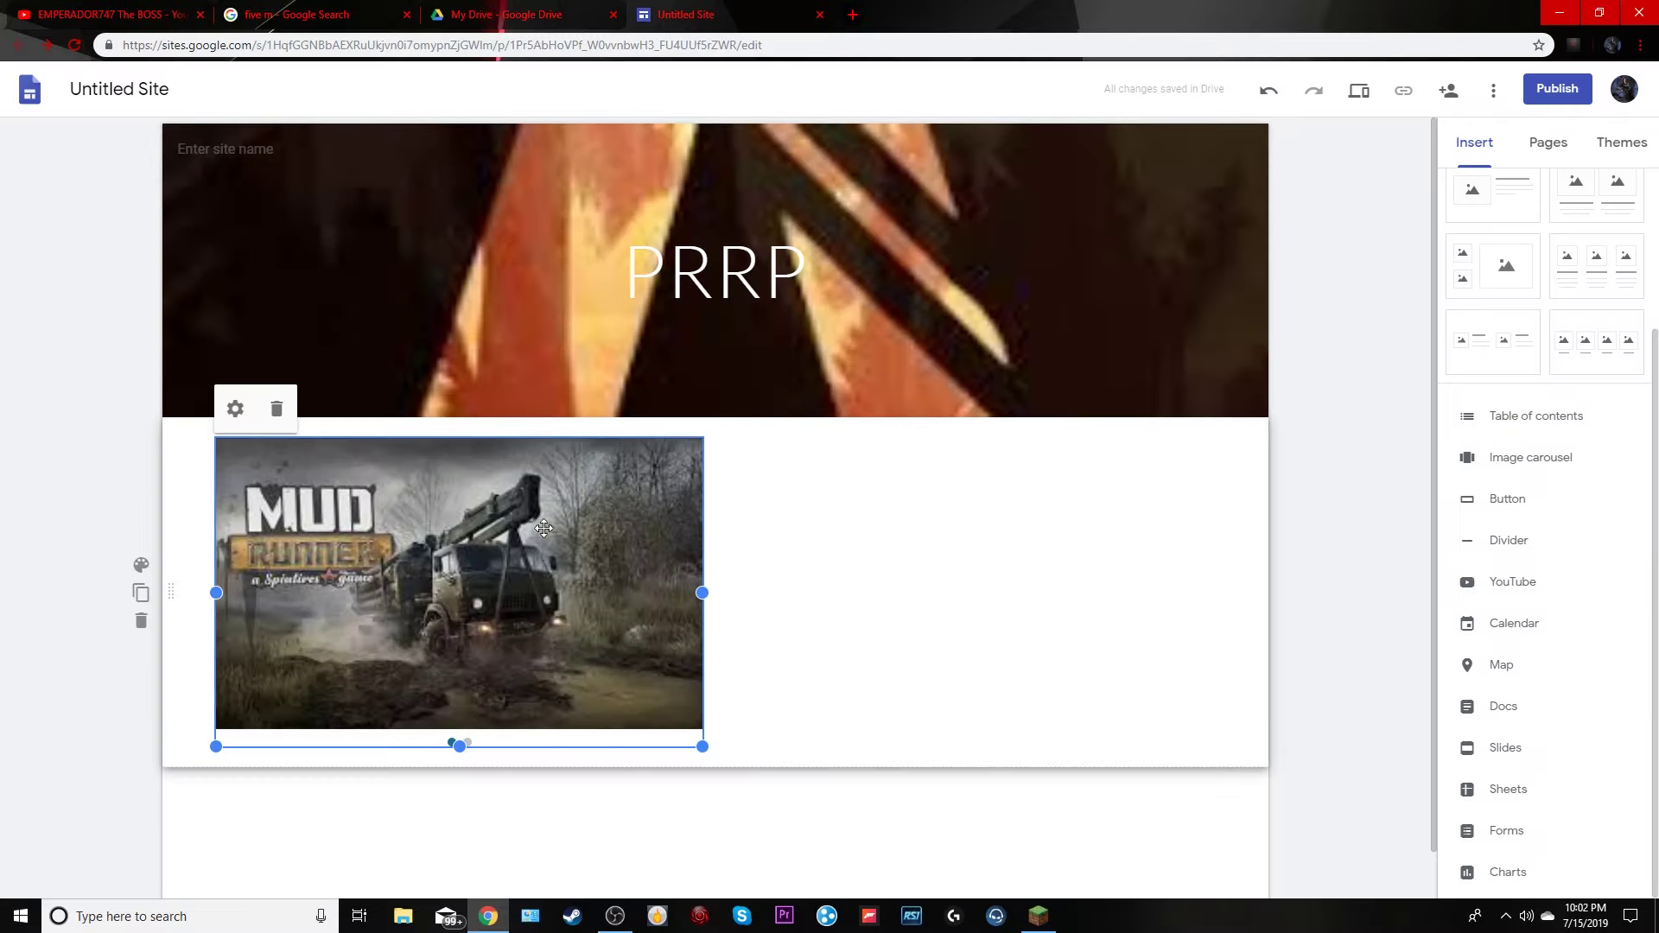
# Preview the site, flip back and forth through the carousel images, and return to the editor, dismissing the audience notice
pyautogui.click(1358, 90)
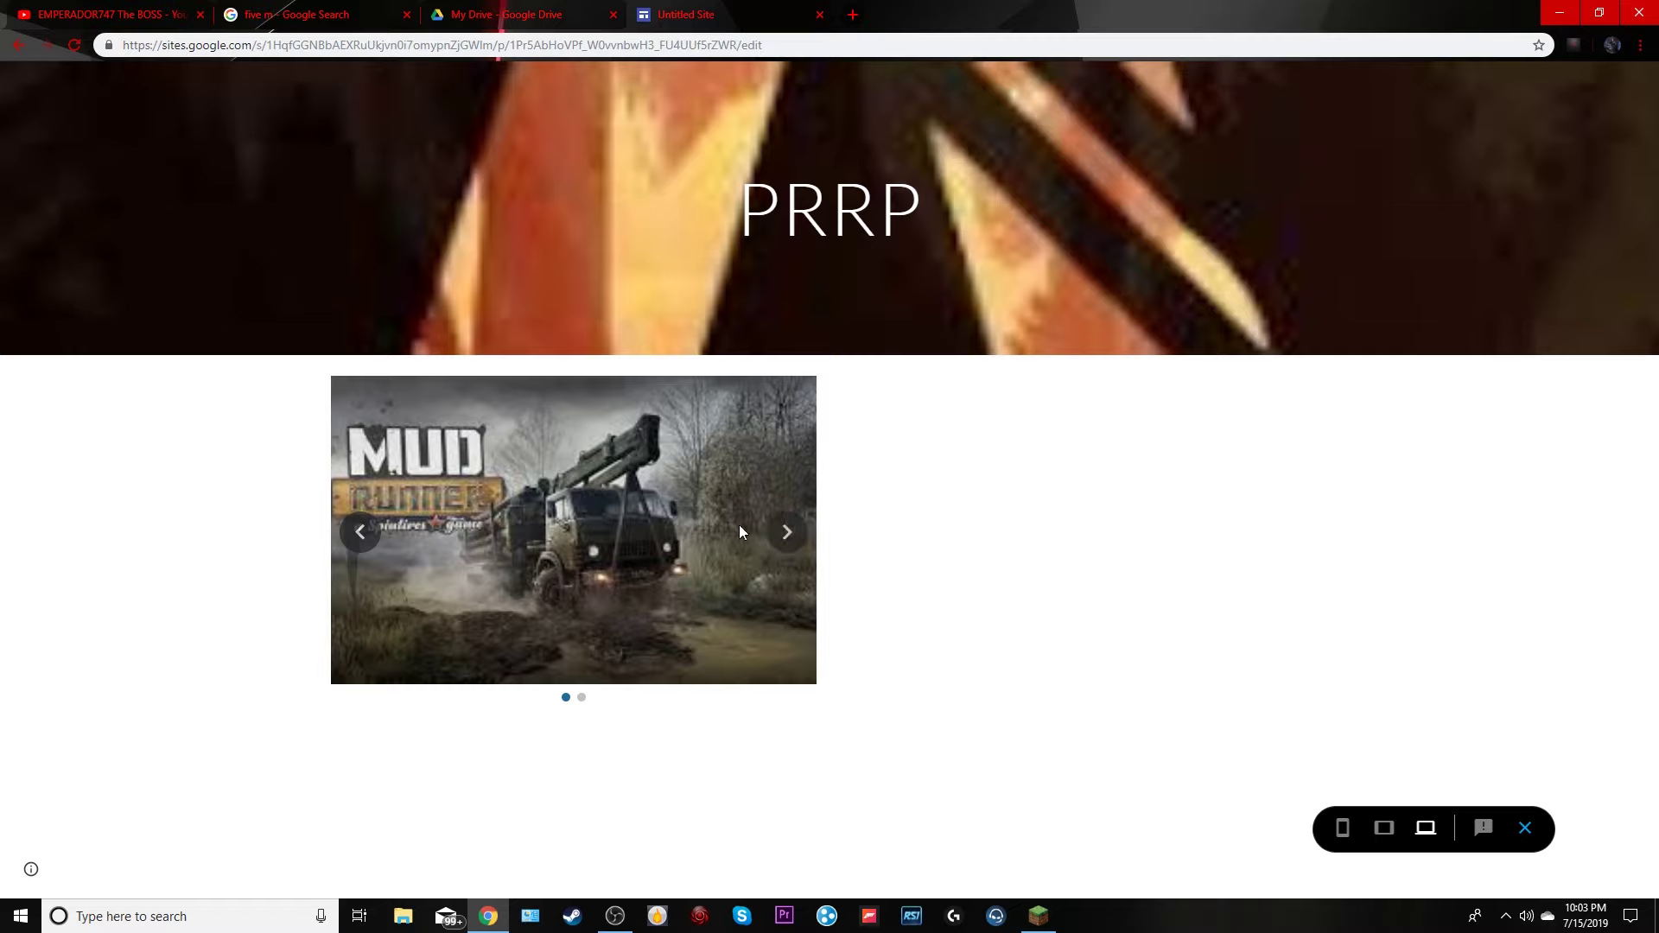
pyautogui.click(359, 533)
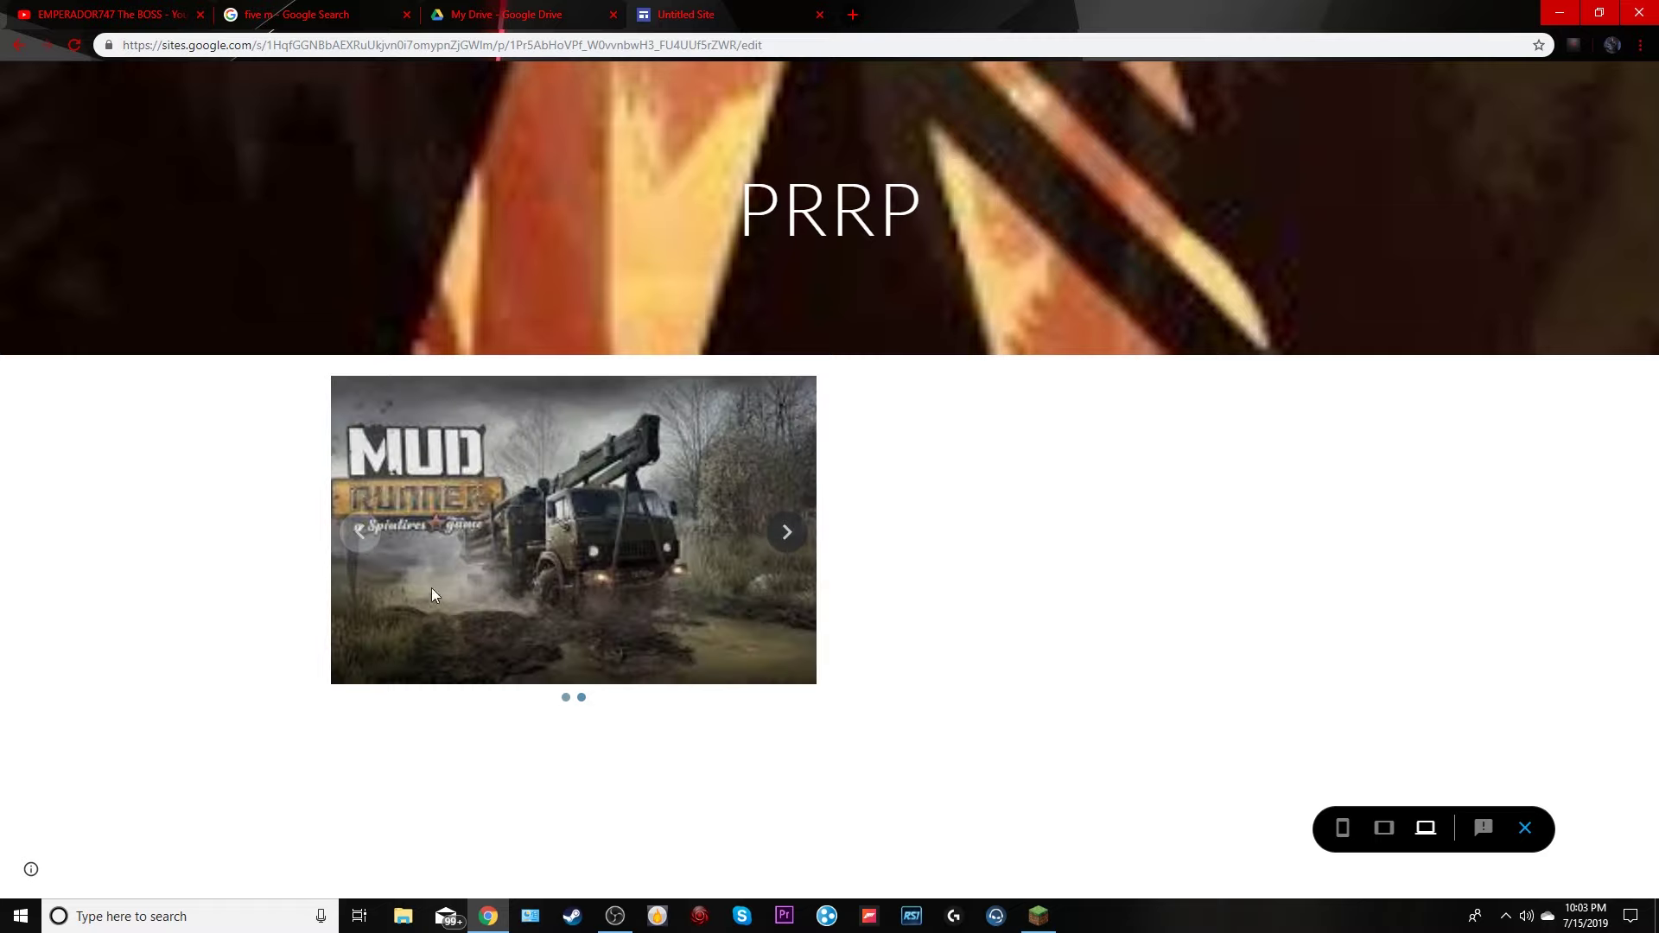
pyautogui.click(782, 540)
pyautogui.click(379, 533)
pyautogui.click(782, 534)
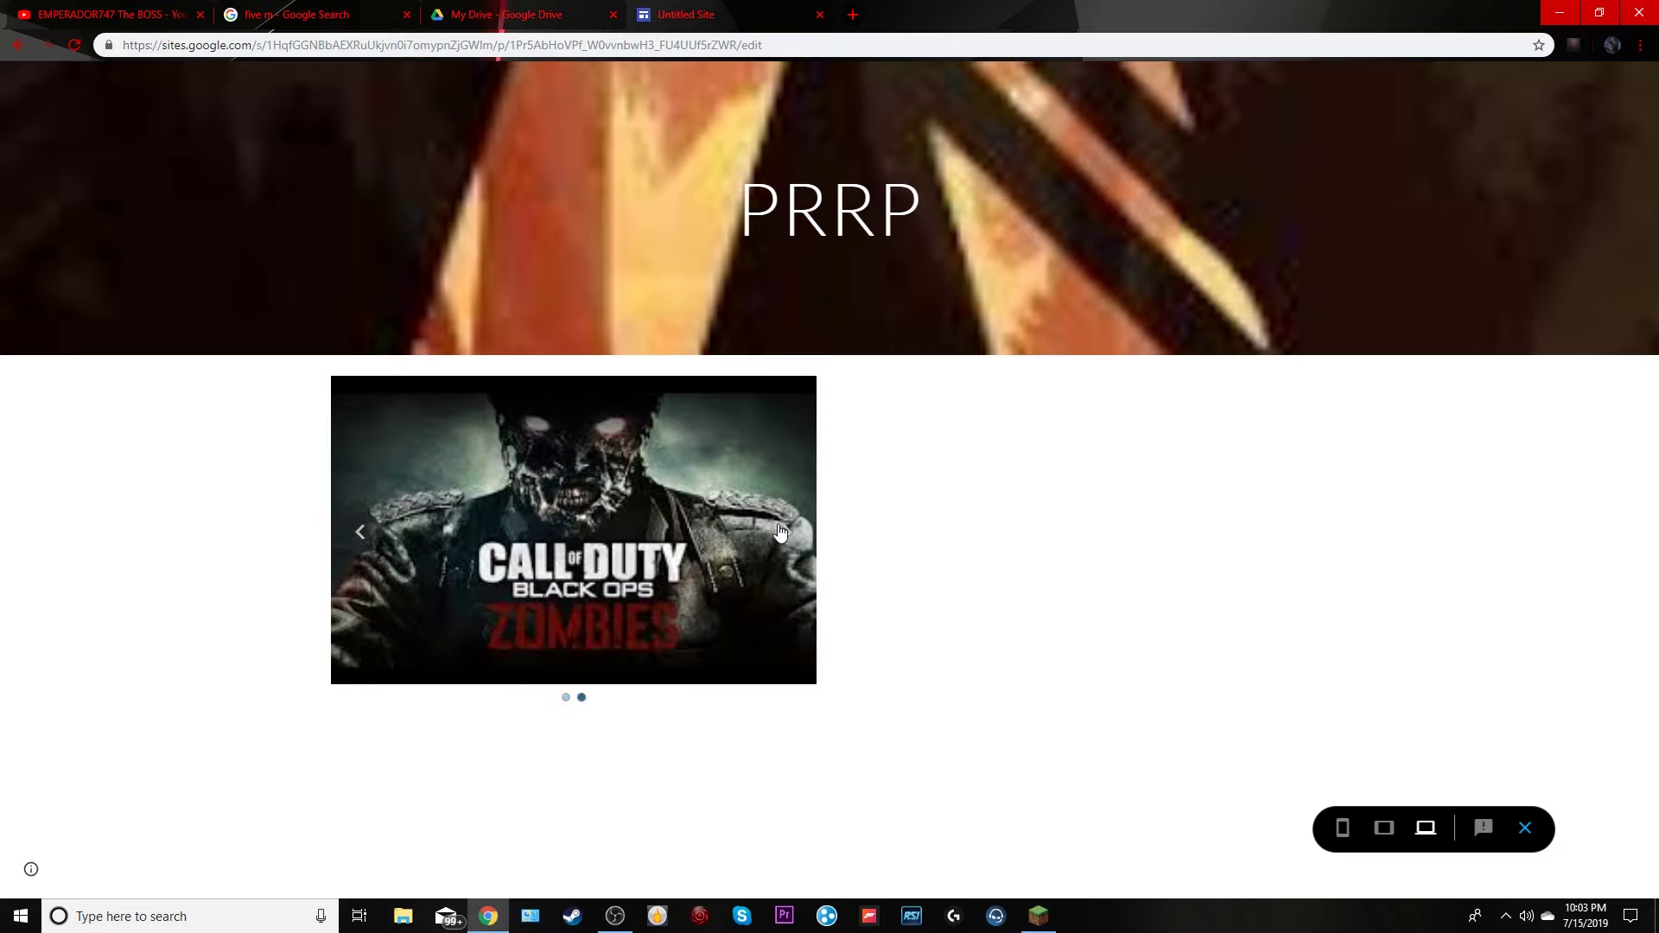
pyautogui.click(361, 533)
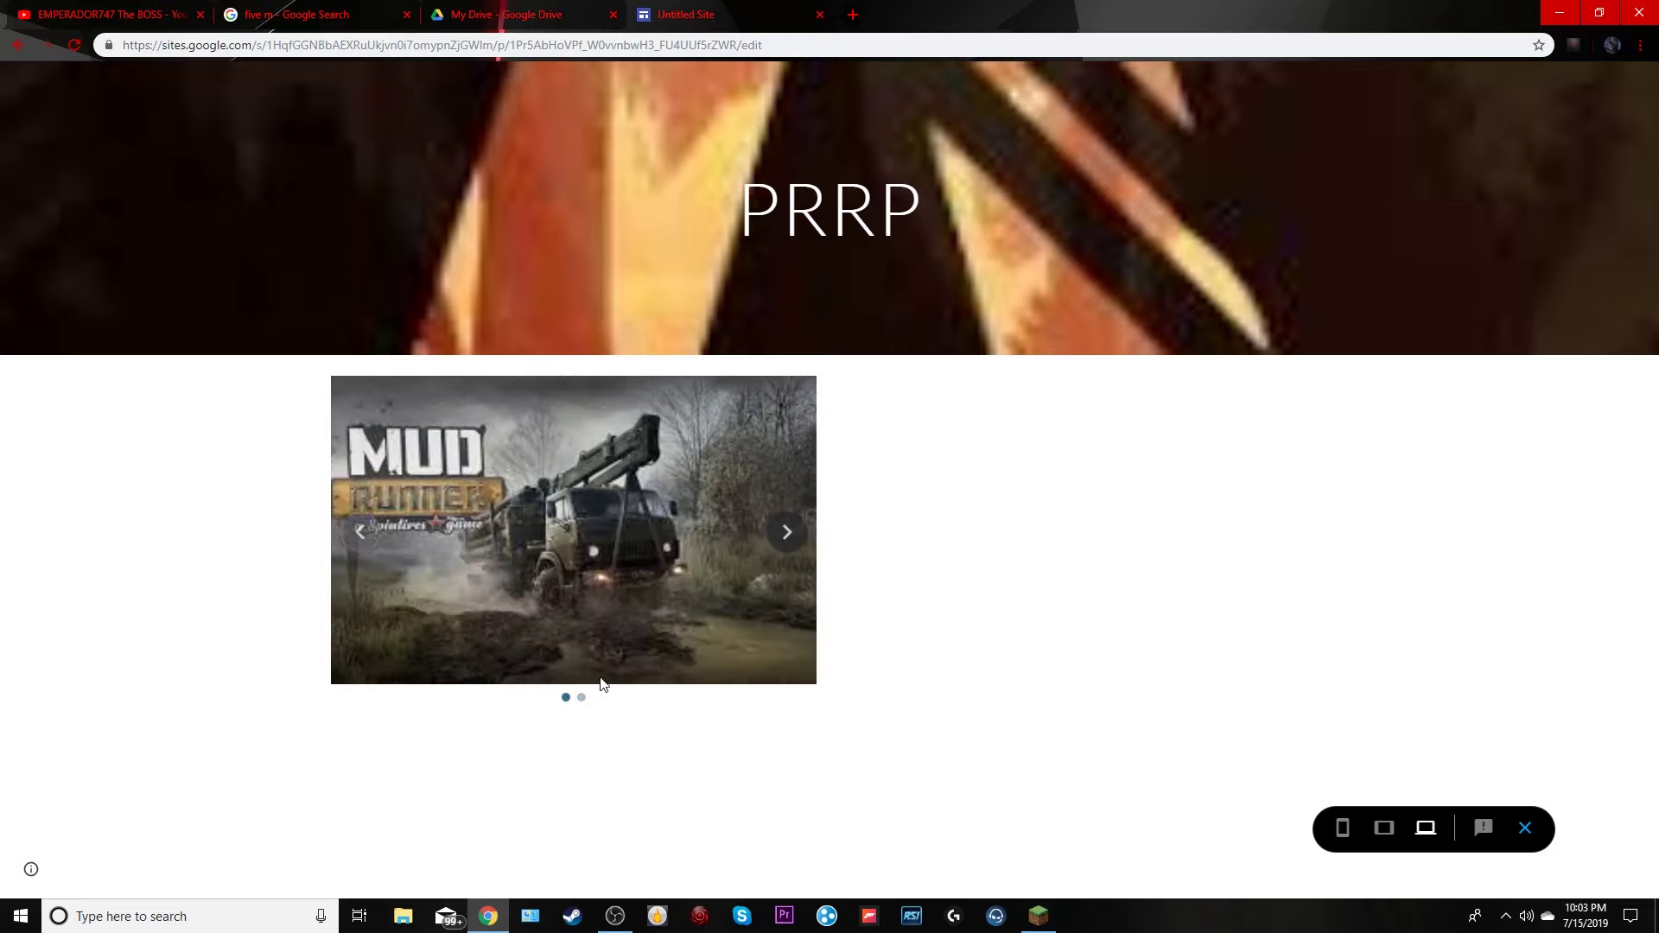
pyautogui.click(1525, 829)
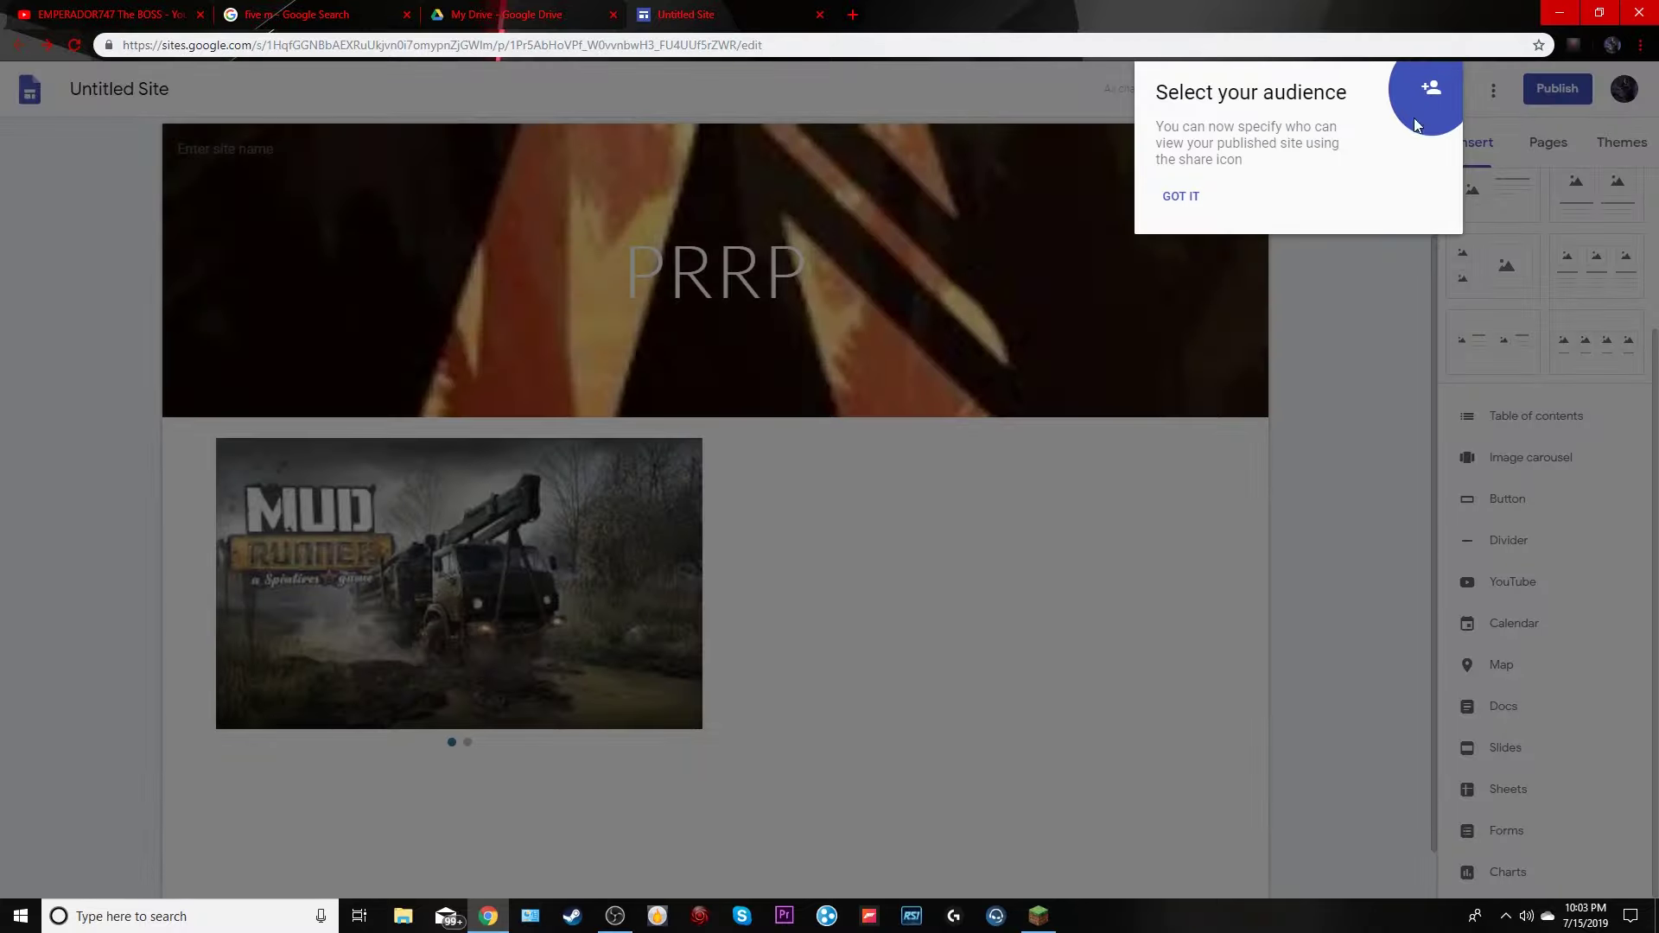
pyautogui.click(1176, 198)
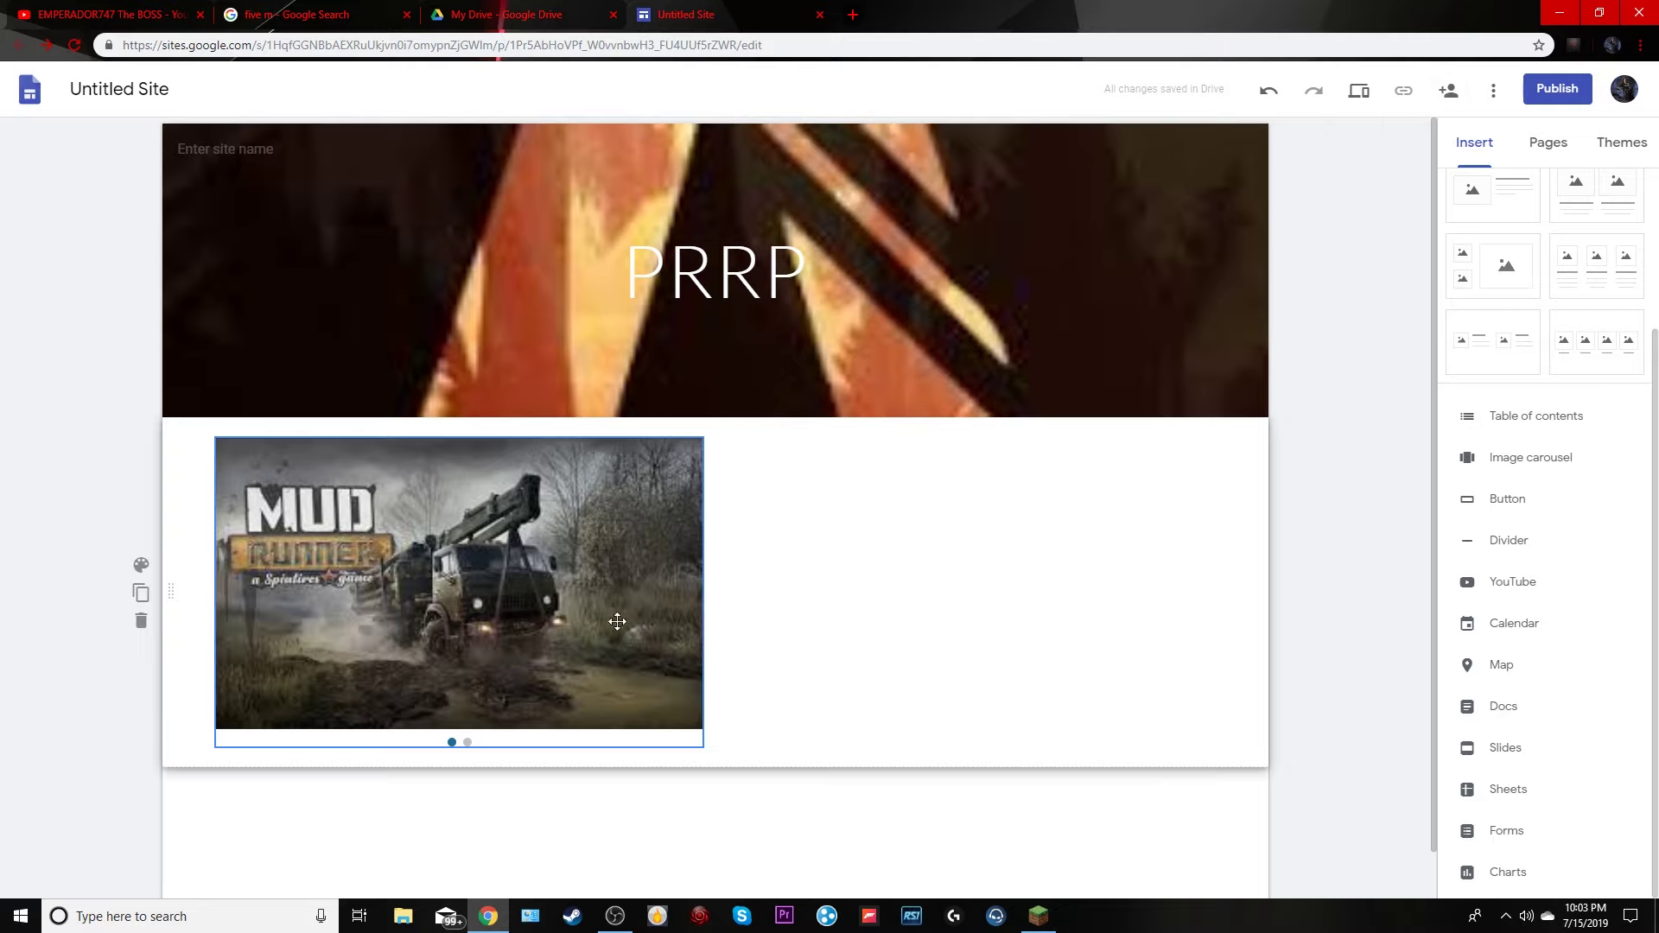
# Preview the page in phone, tablet and large-screen sizes, return to the editor, and delete the image carousel section
pyautogui.click(1360, 91)
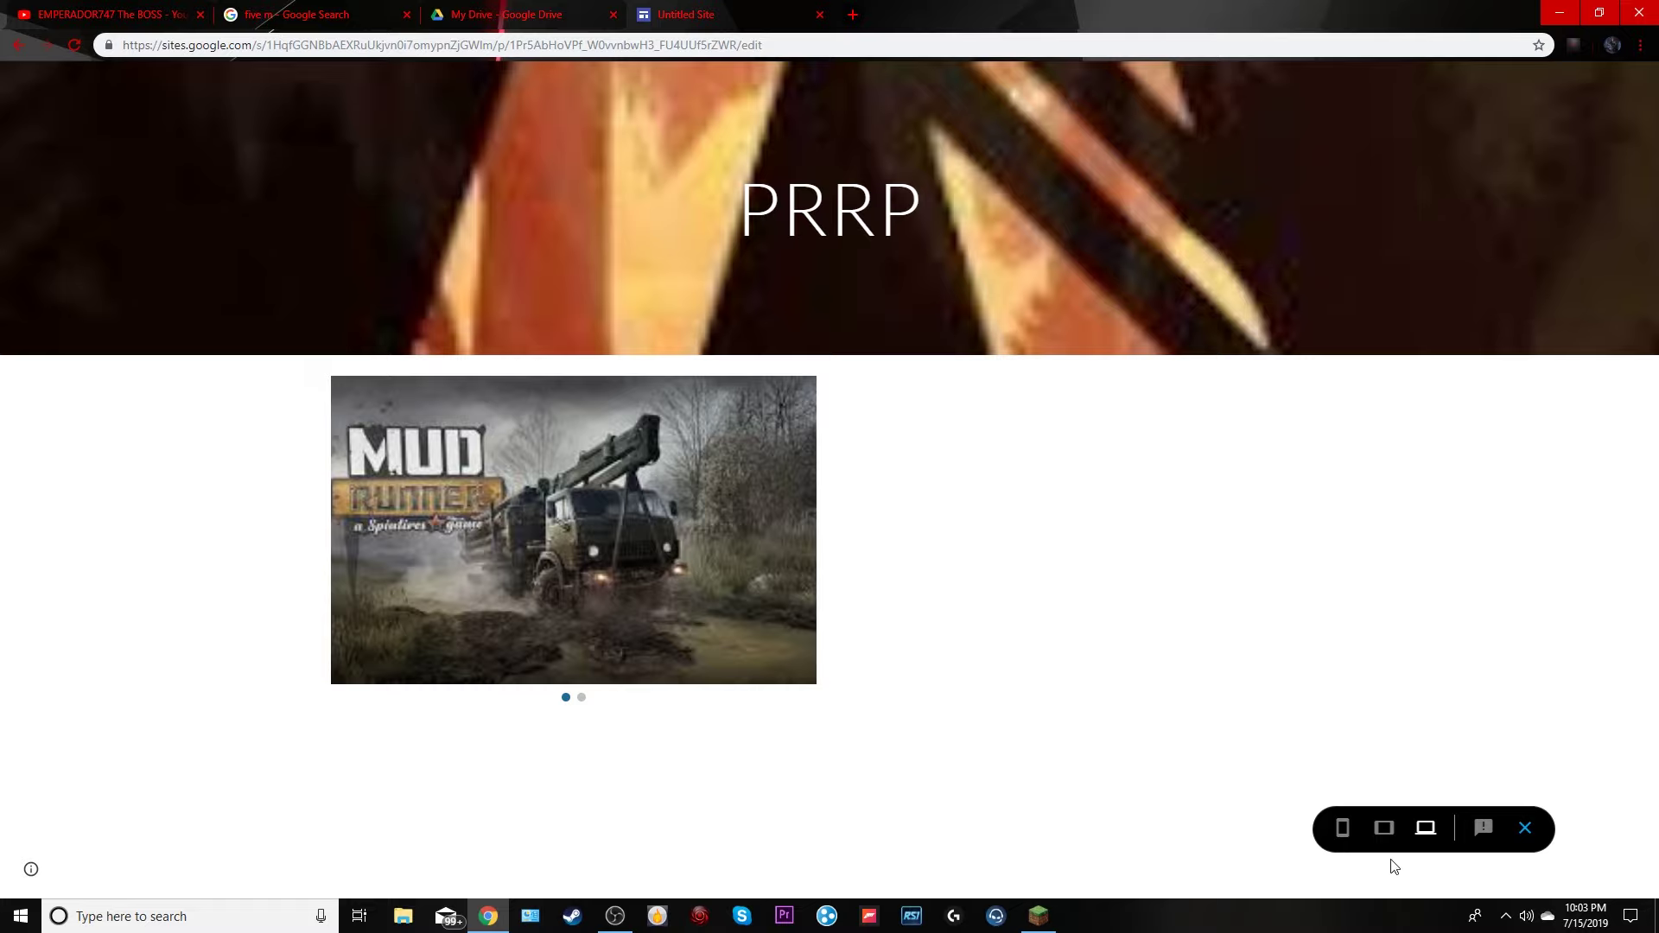
pyautogui.click(1344, 834)
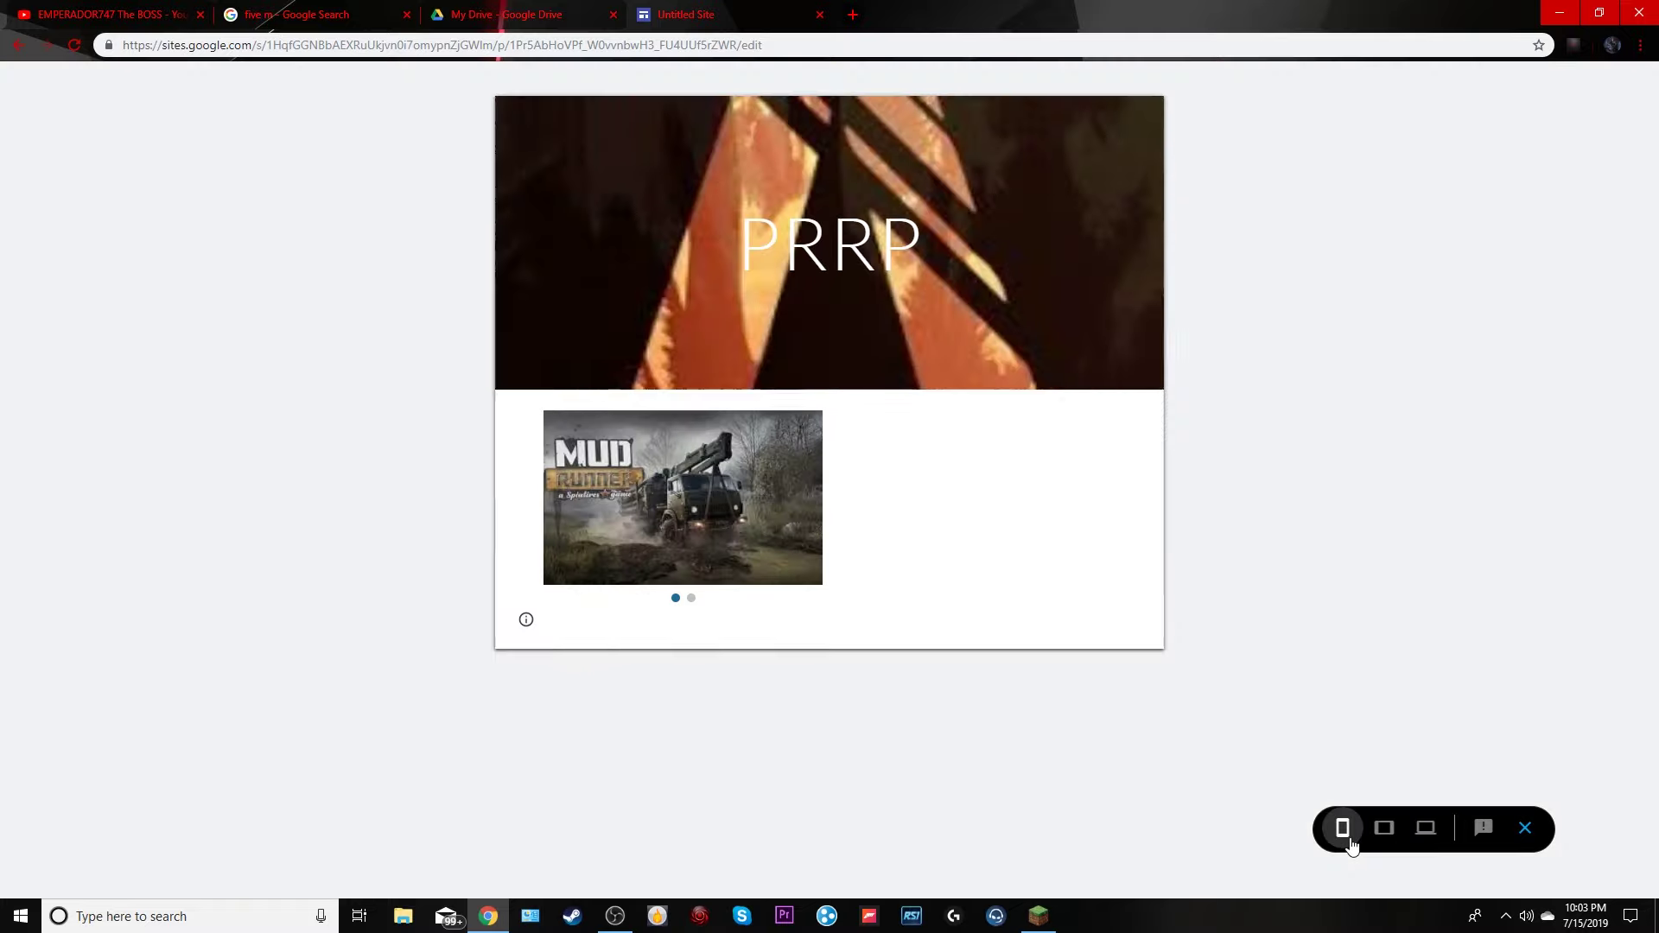
pyautogui.click(1383, 838)
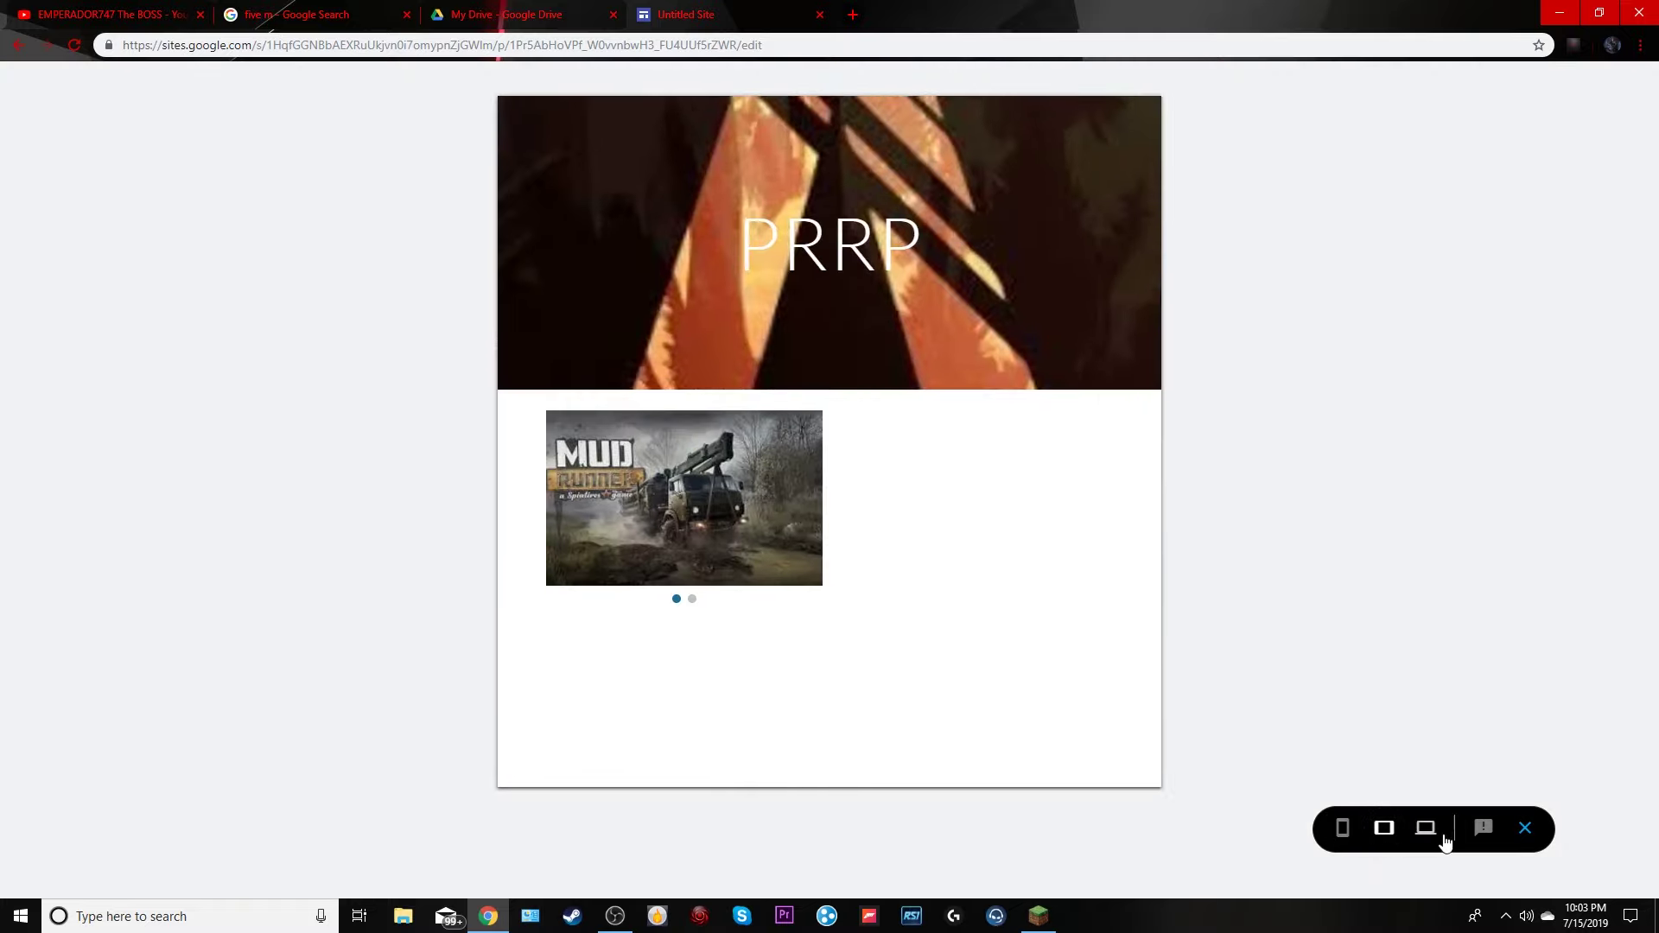
pyautogui.click(1426, 831)
pyautogui.click(1519, 831)
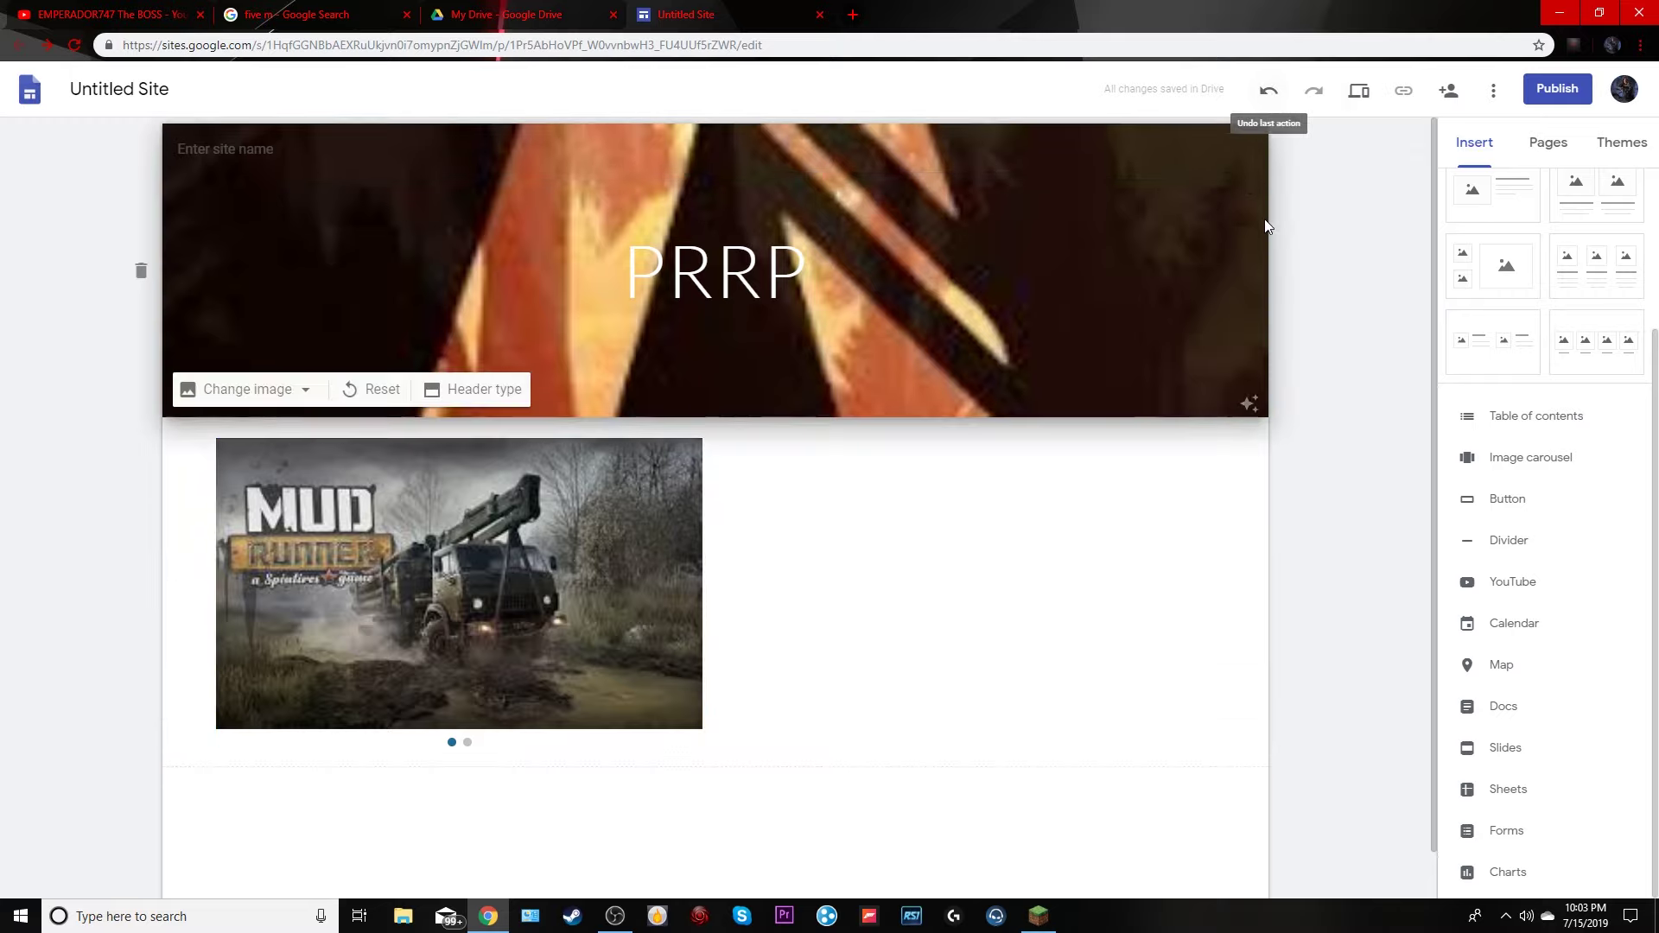
pyautogui.click(141, 621)
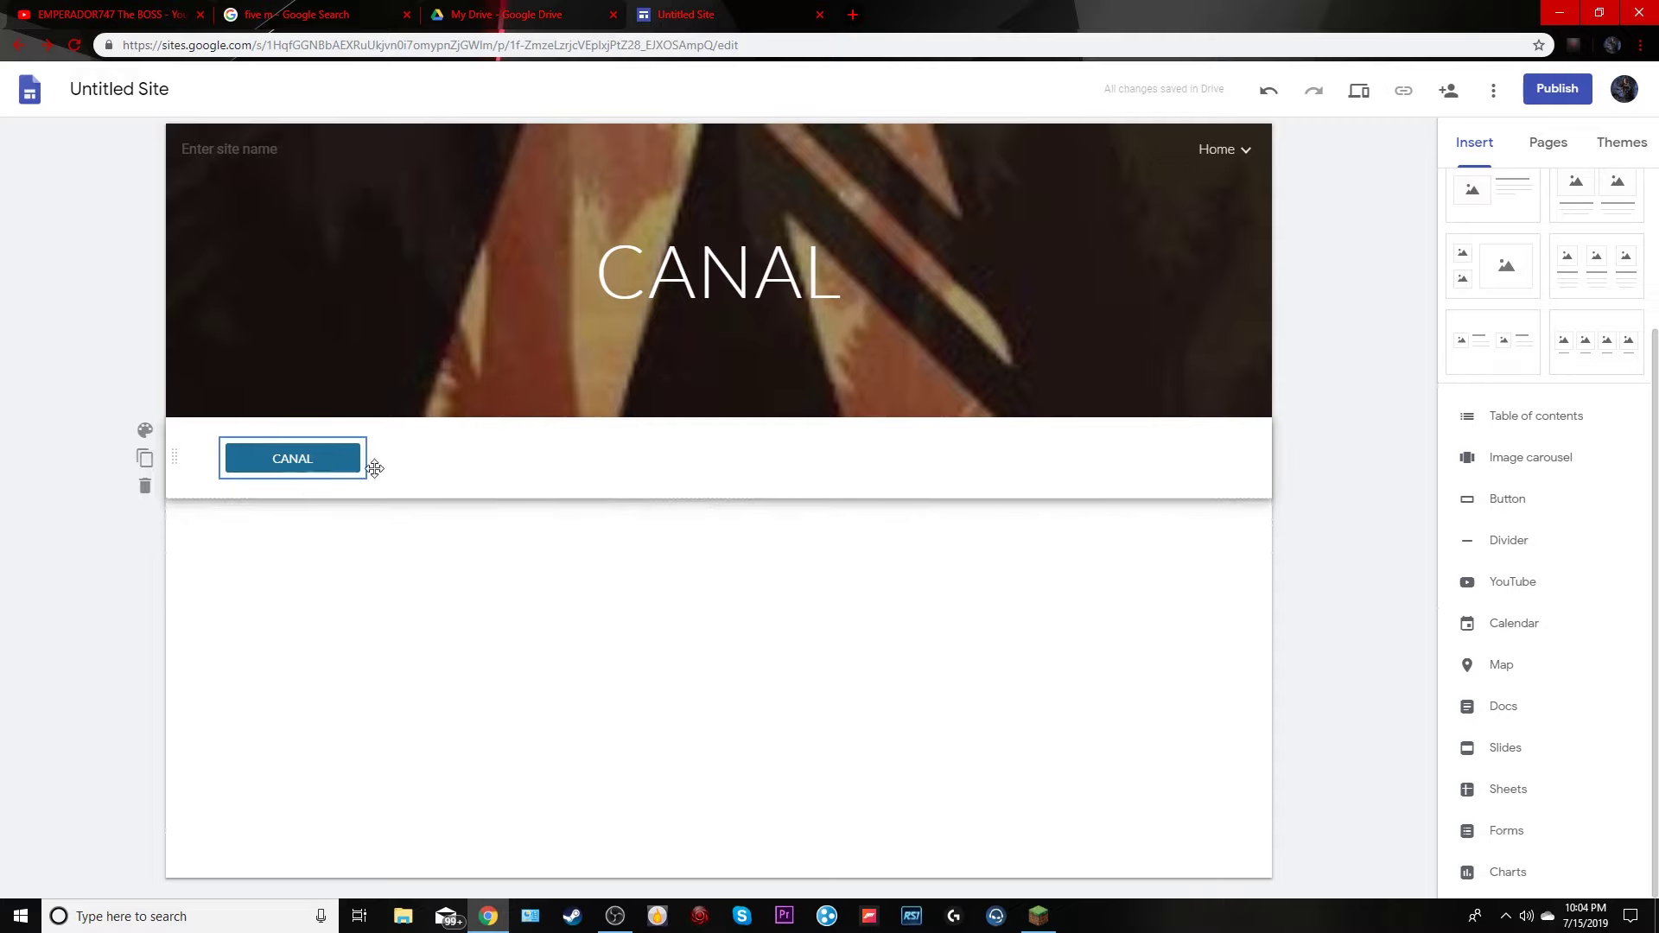
# Delete the existing button section on the CANAL page and begin a new button named "canal de yt"
pyautogui.click(142, 487)
pyautogui.click(1507, 501)
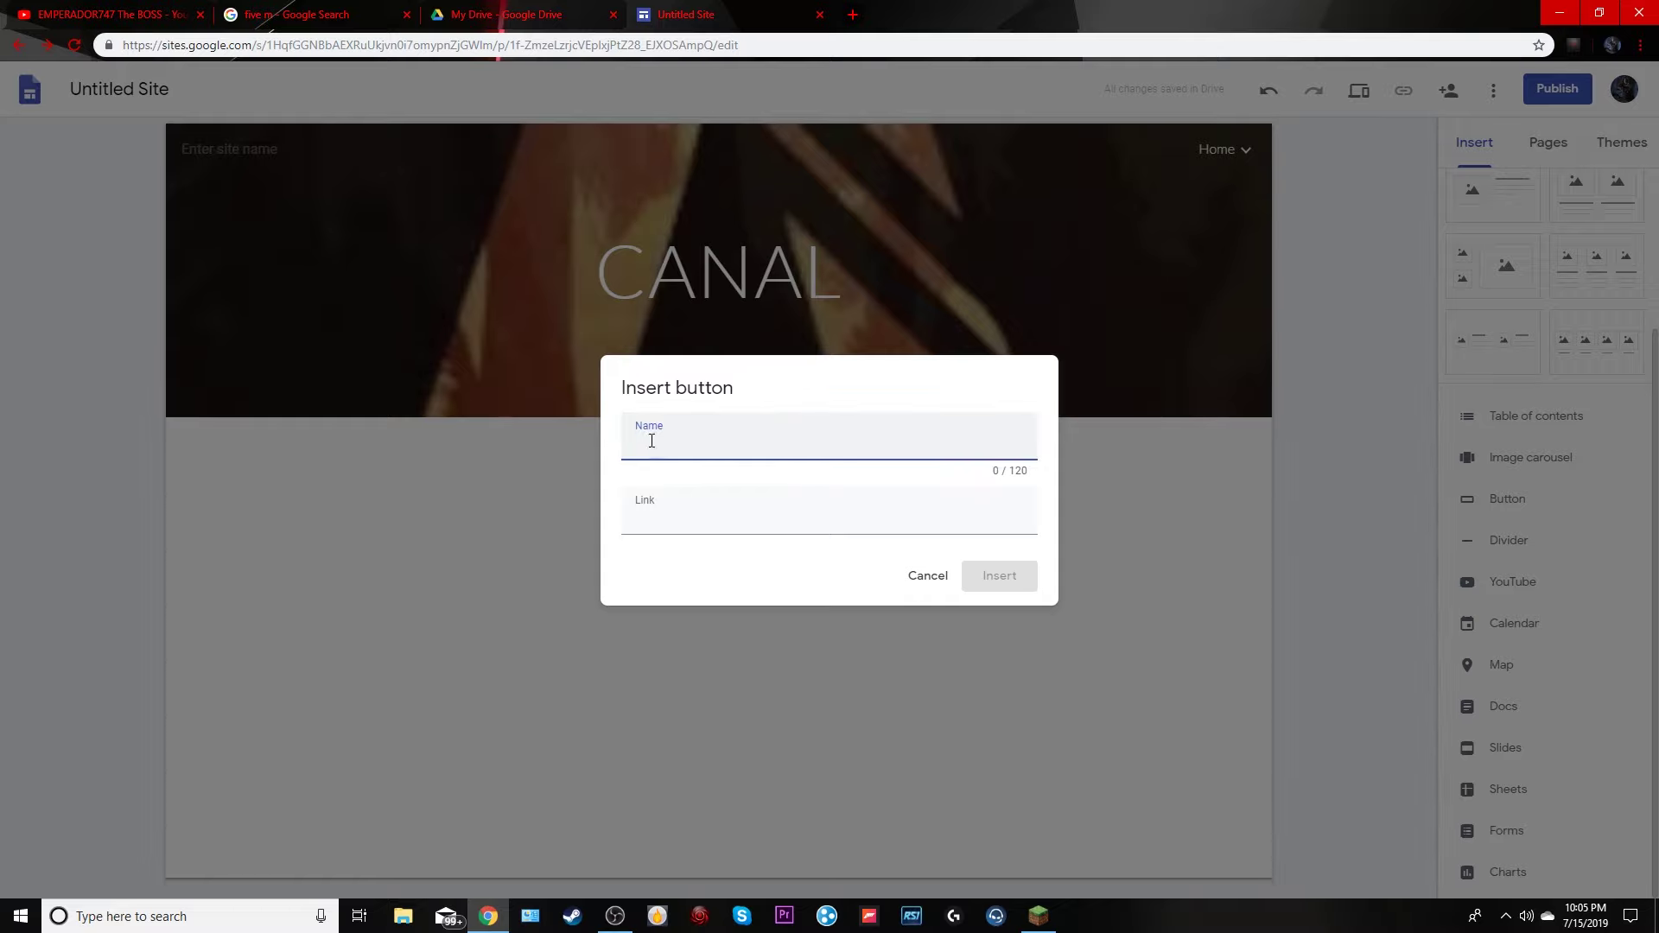
pyautogui.click(680, 524)
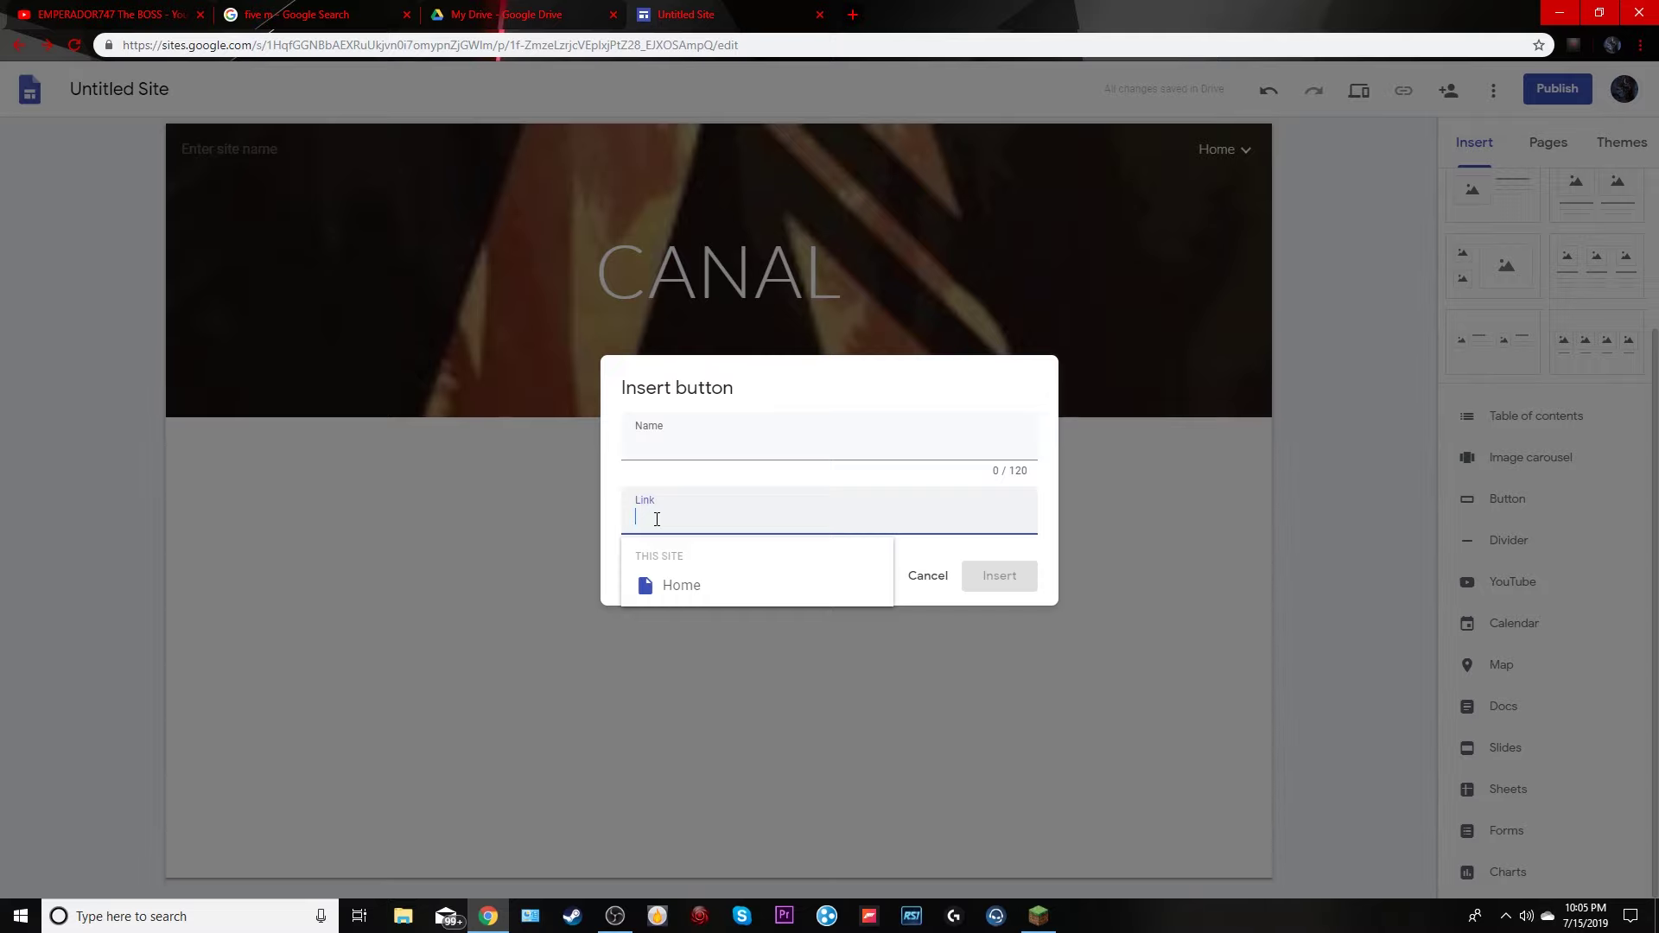
pyautogui.click(654, 458)
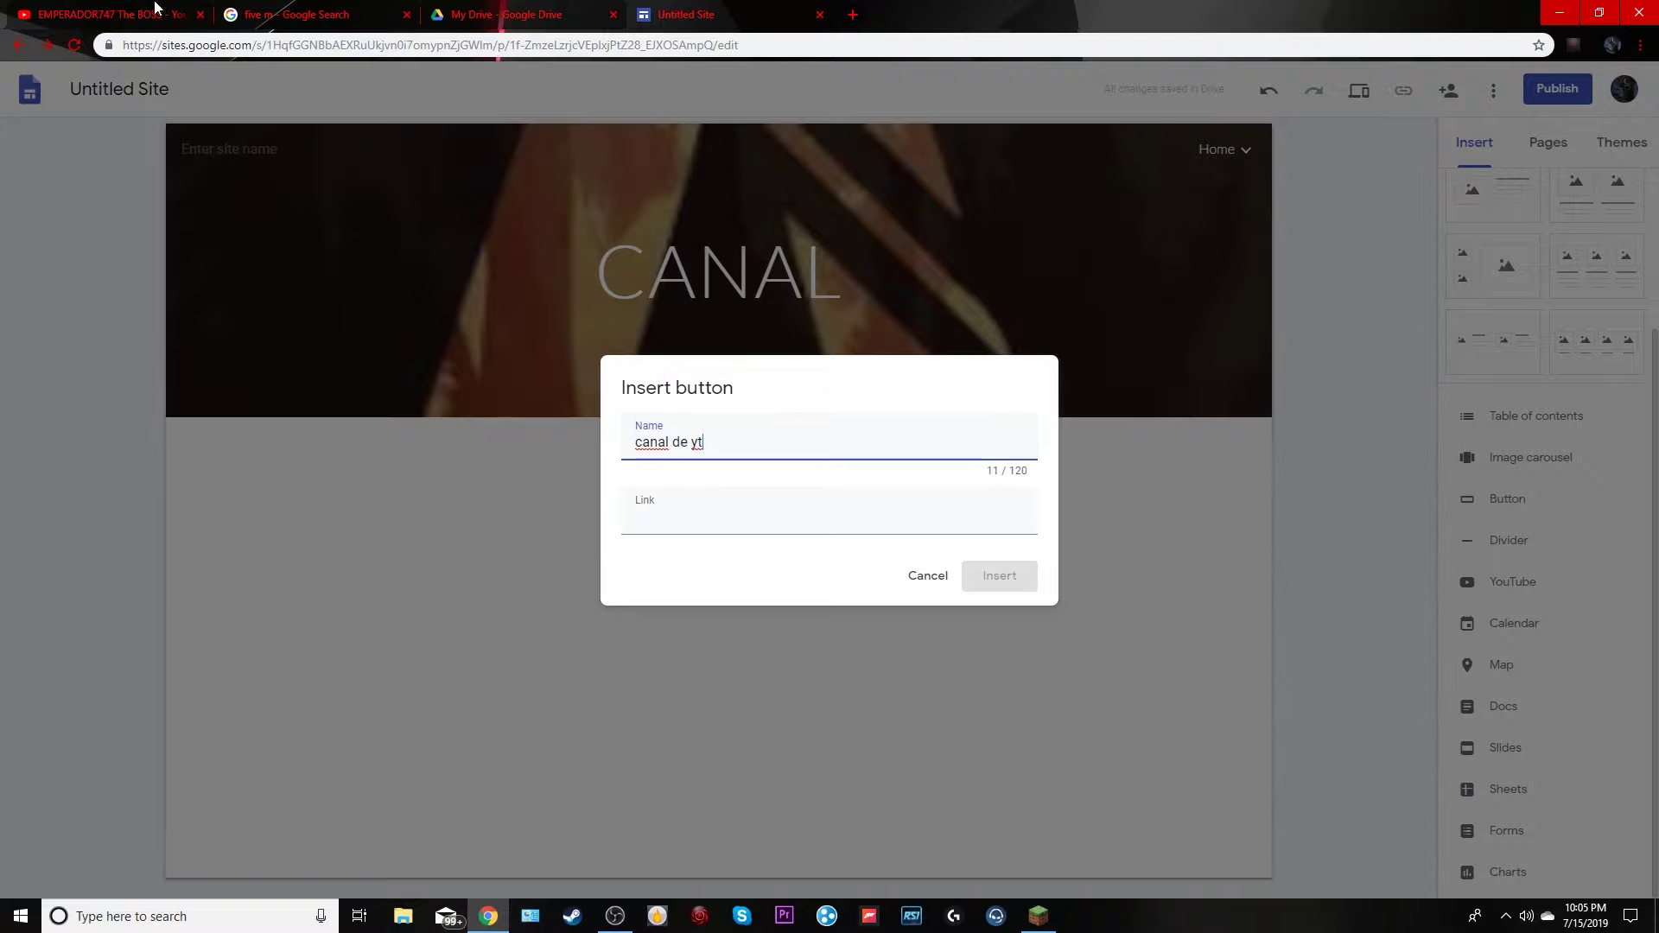
# Switch to the open YouTube channel page and copy the web address of its videos page
pyautogui.moveTo(155, 7); pyautogui.dragTo(337, 26)
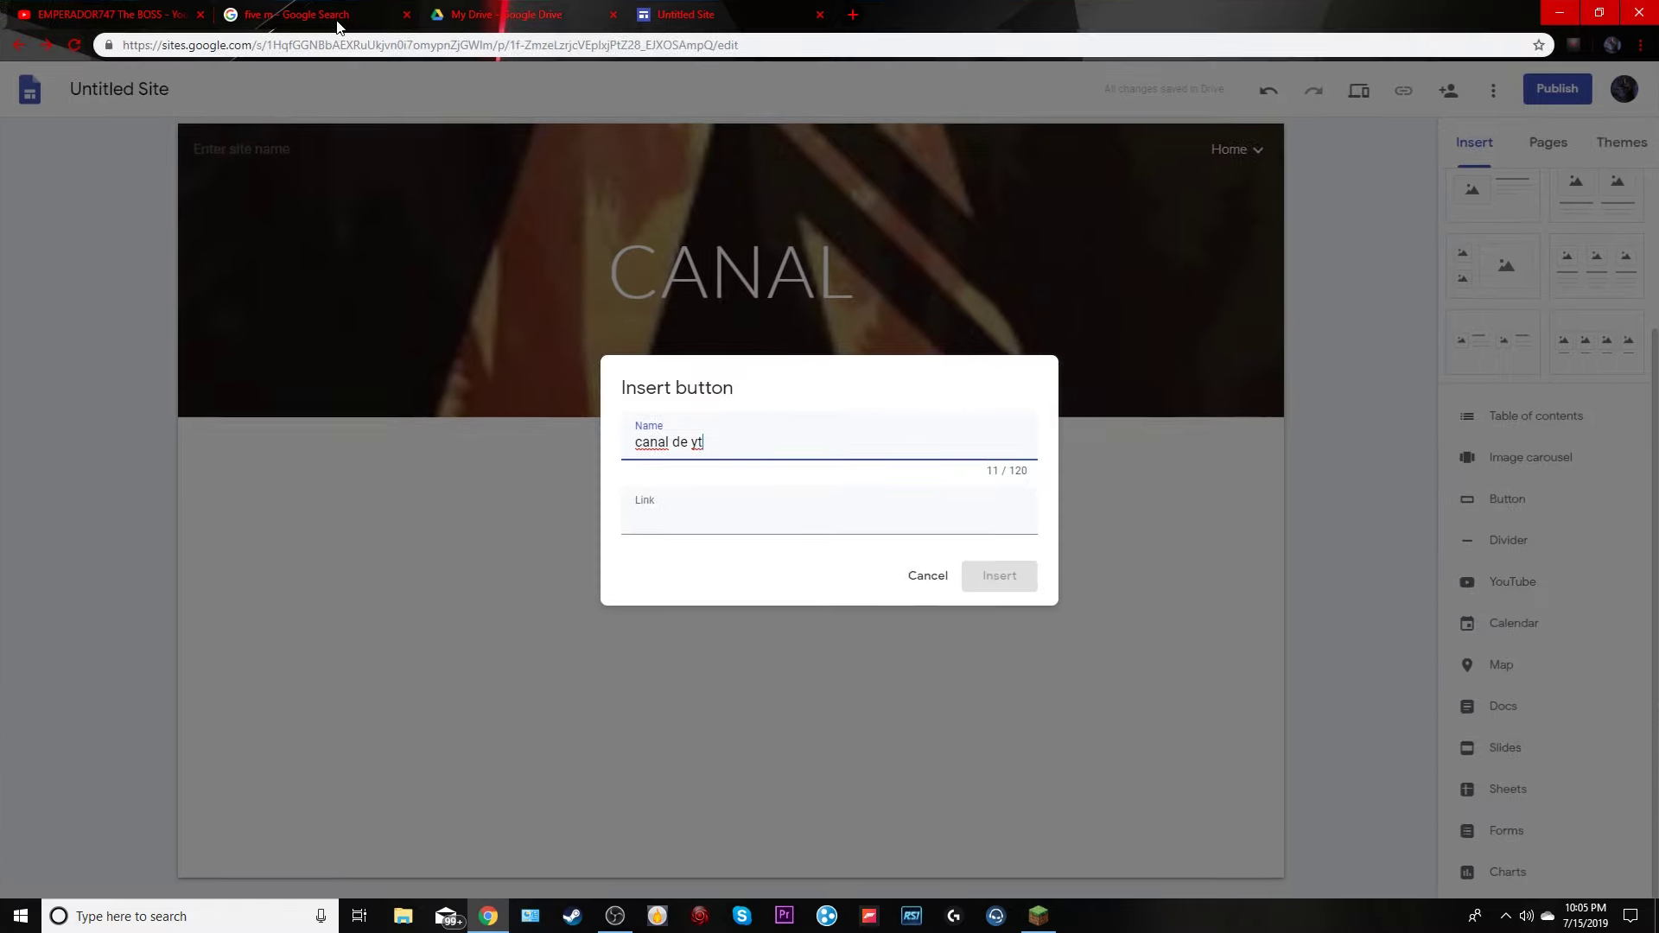
pyautogui.hotkey('ctrl', '1')
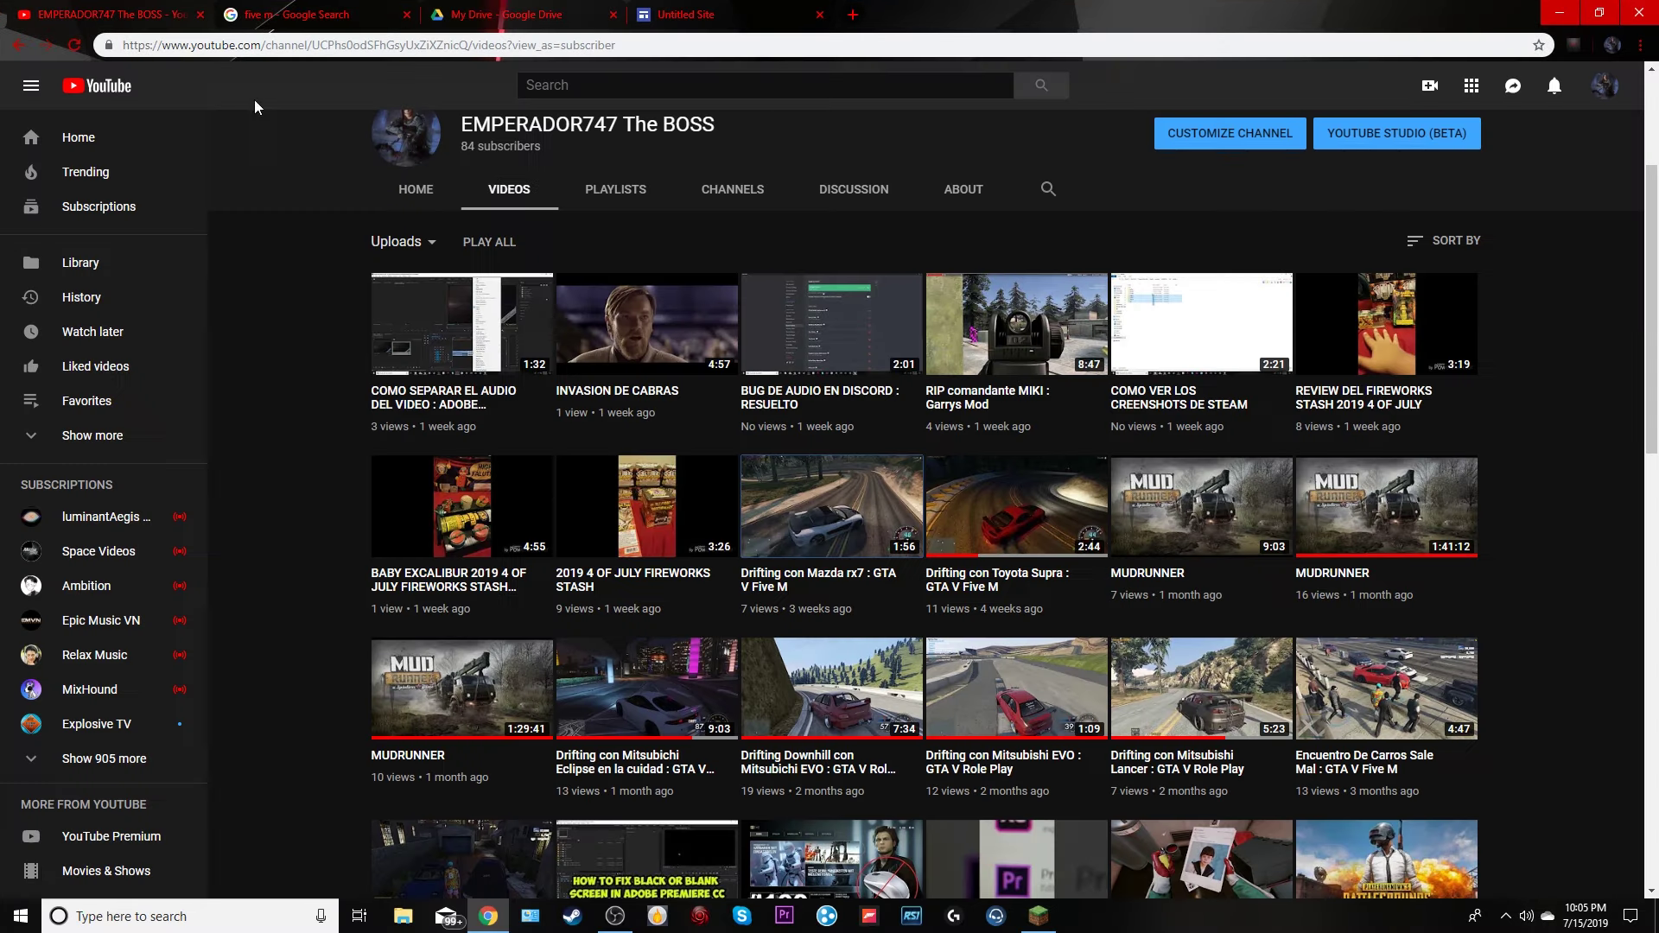
pyautogui.rightClick(870, 149)
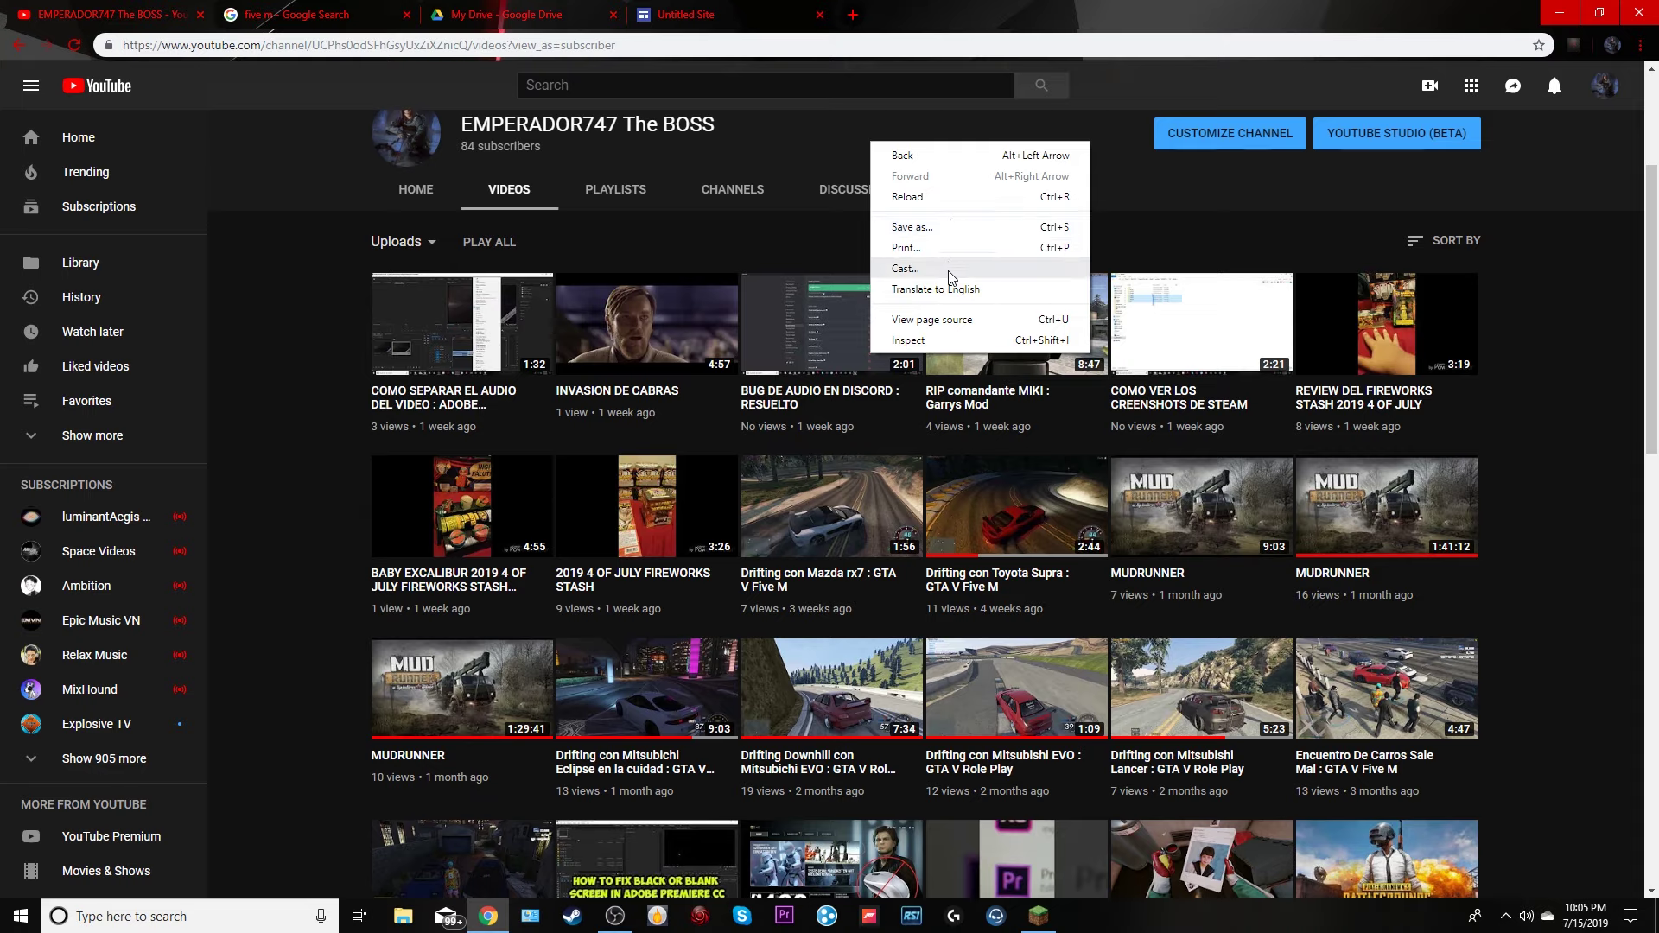
pyautogui.click(473, 48)
pyautogui.rightClick(473, 47)
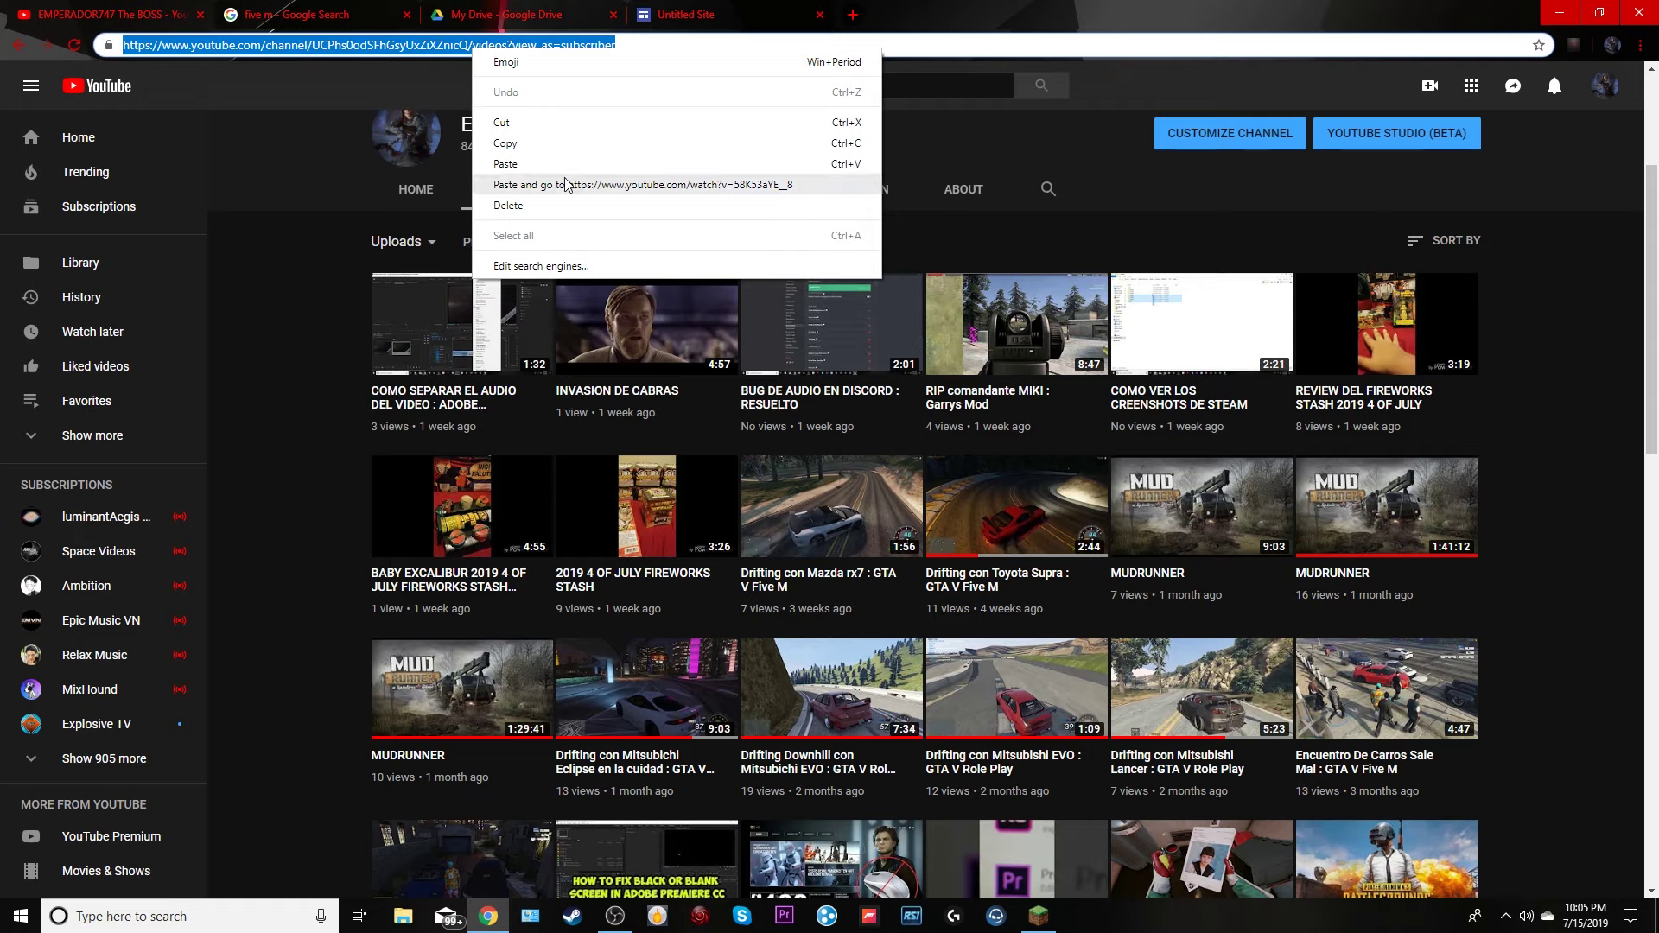
pyautogui.click(505, 142)
# Return to the site editor, paste the copied channel address as the button's link, and insert the button
pyautogui.click(685, 15)
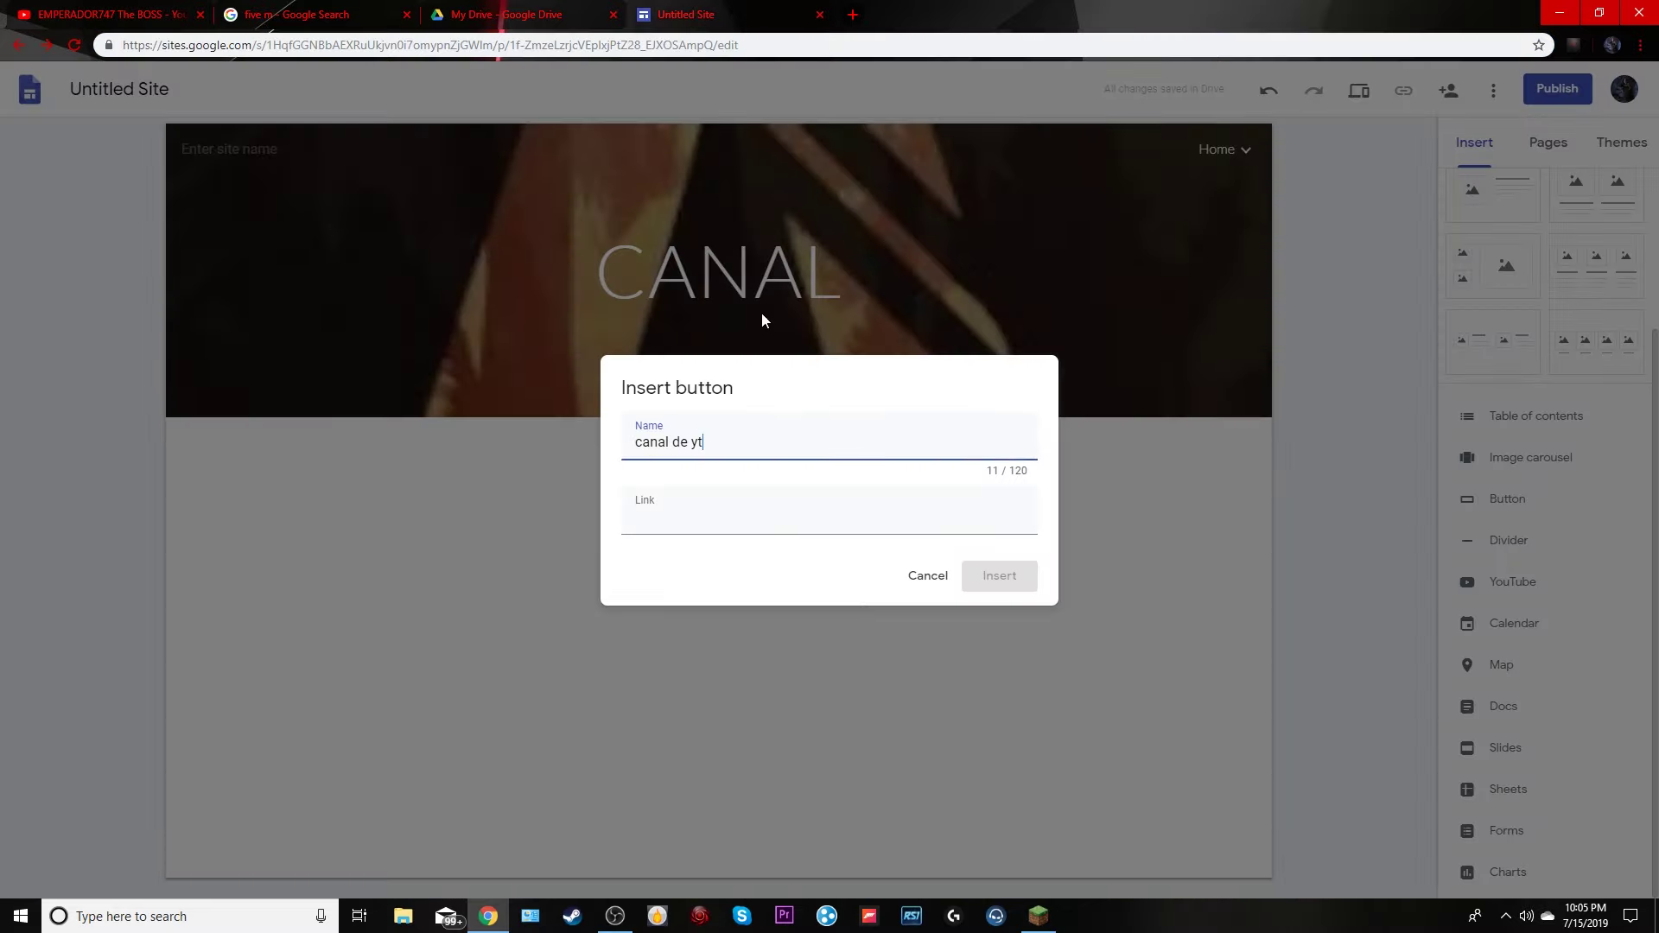
pyautogui.click(670, 521)
pyautogui.rightClick(671, 527)
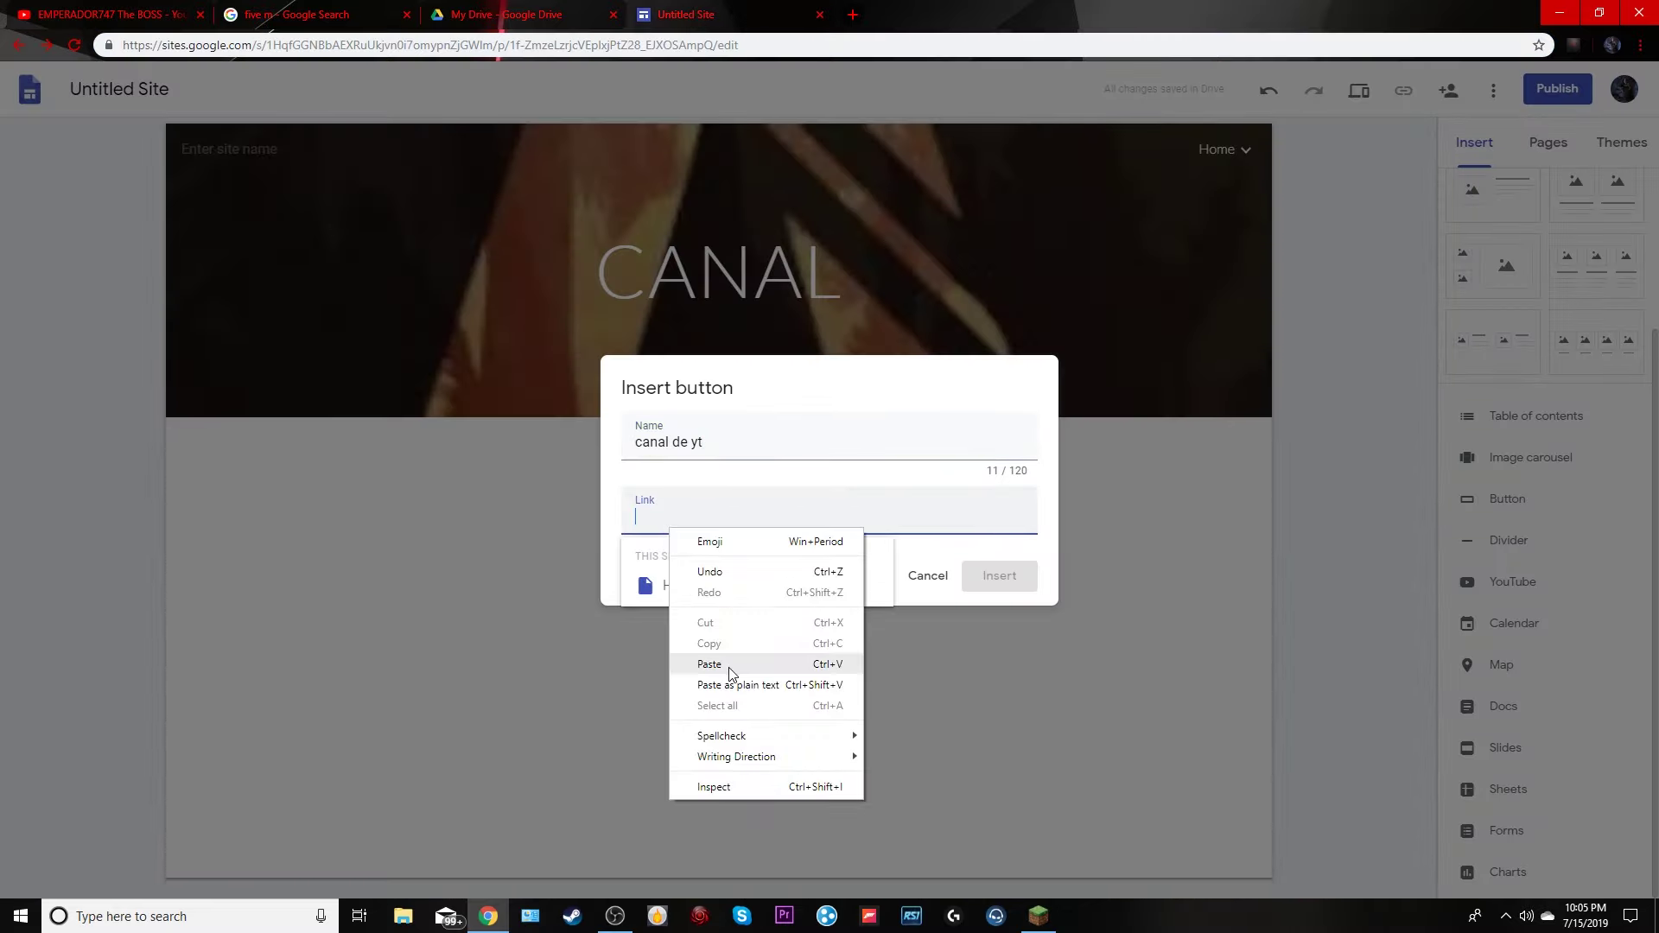
pyautogui.click(726, 663)
pyautogui.click(1005, 583)
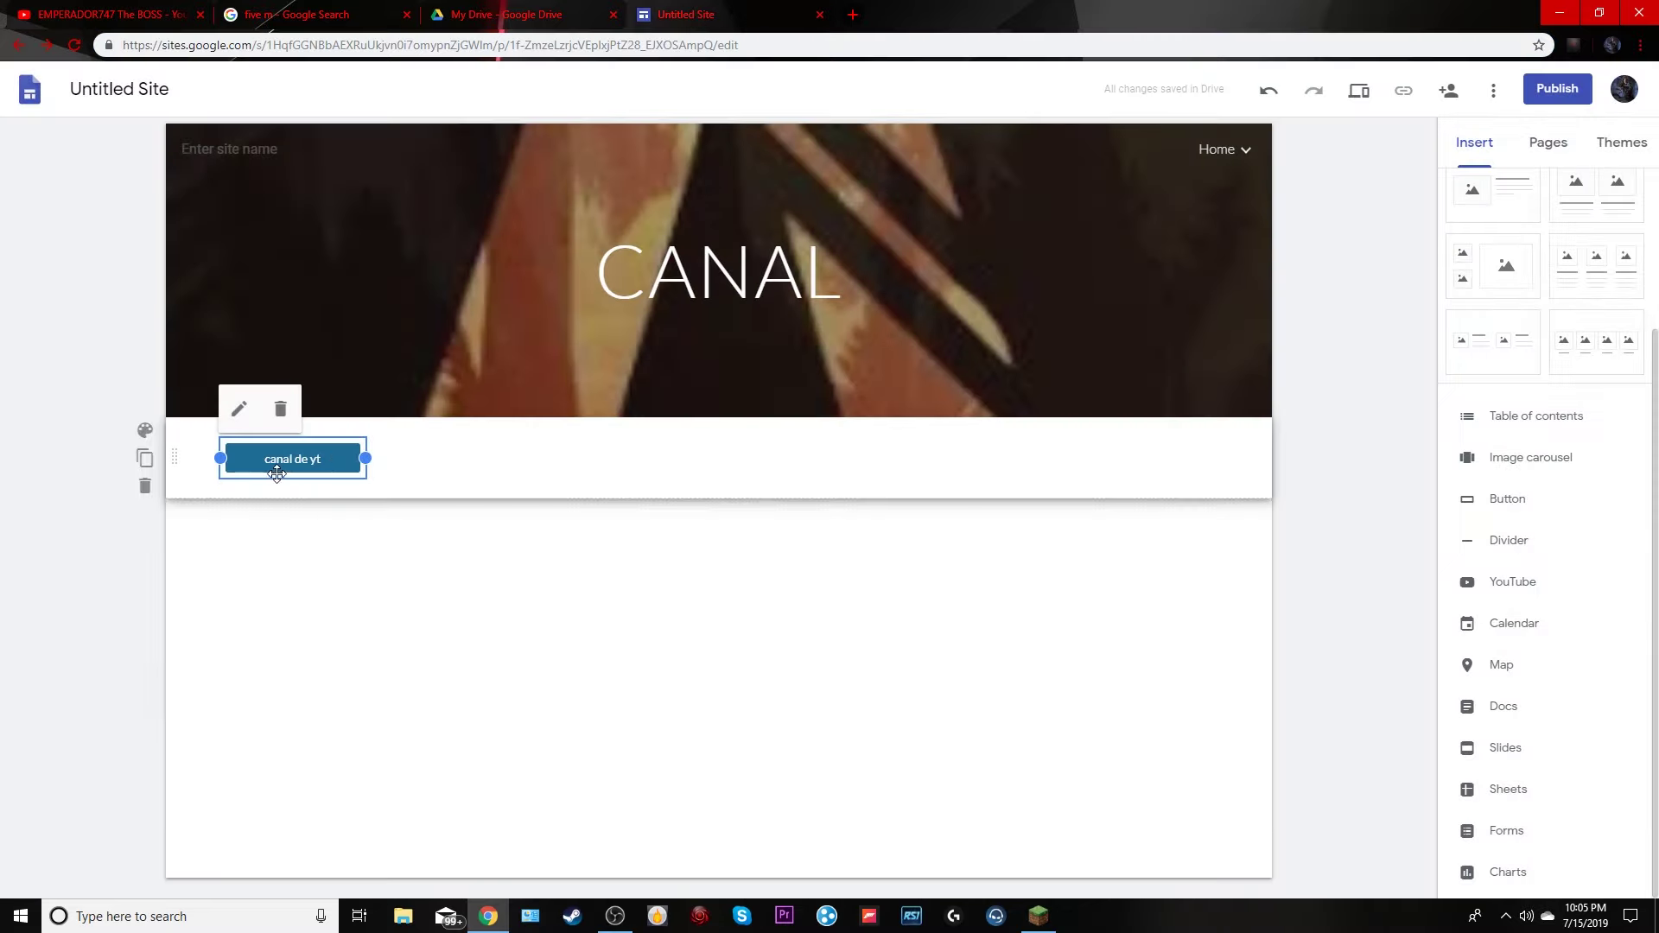
# Preview the CANAL page, test the "canal de yt" button's link, close the opened page, and leave the preview
pyautogui.click(1359, 90)
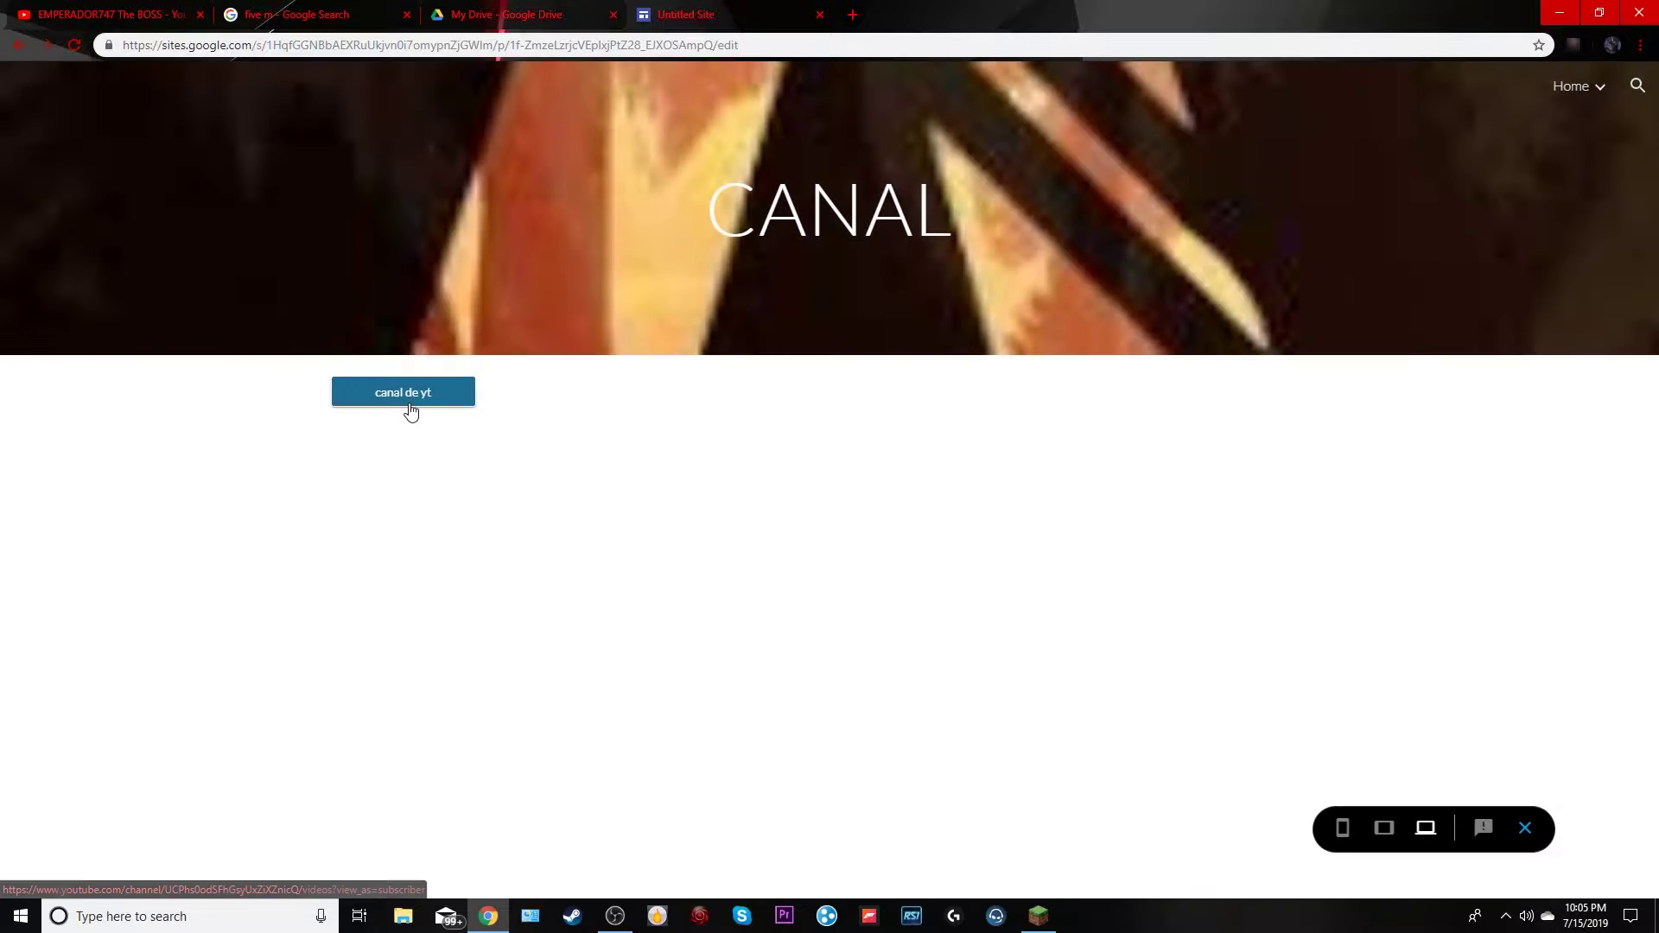
pyautogui.click(411, 408)
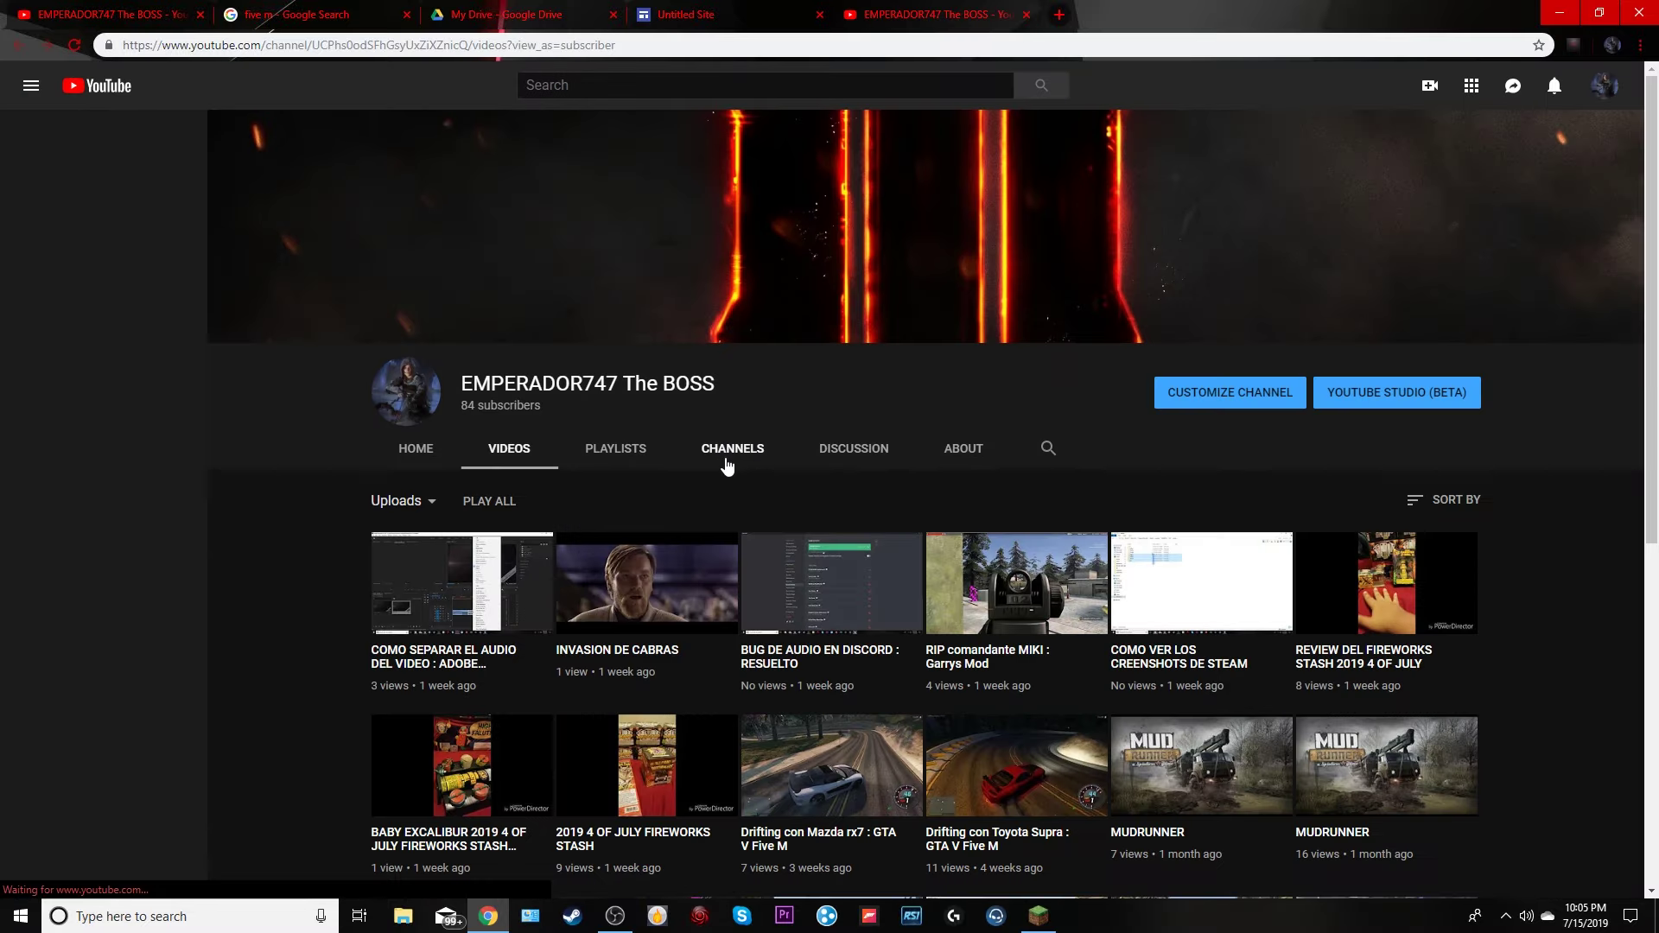
pyautogui.click(1026, 15)
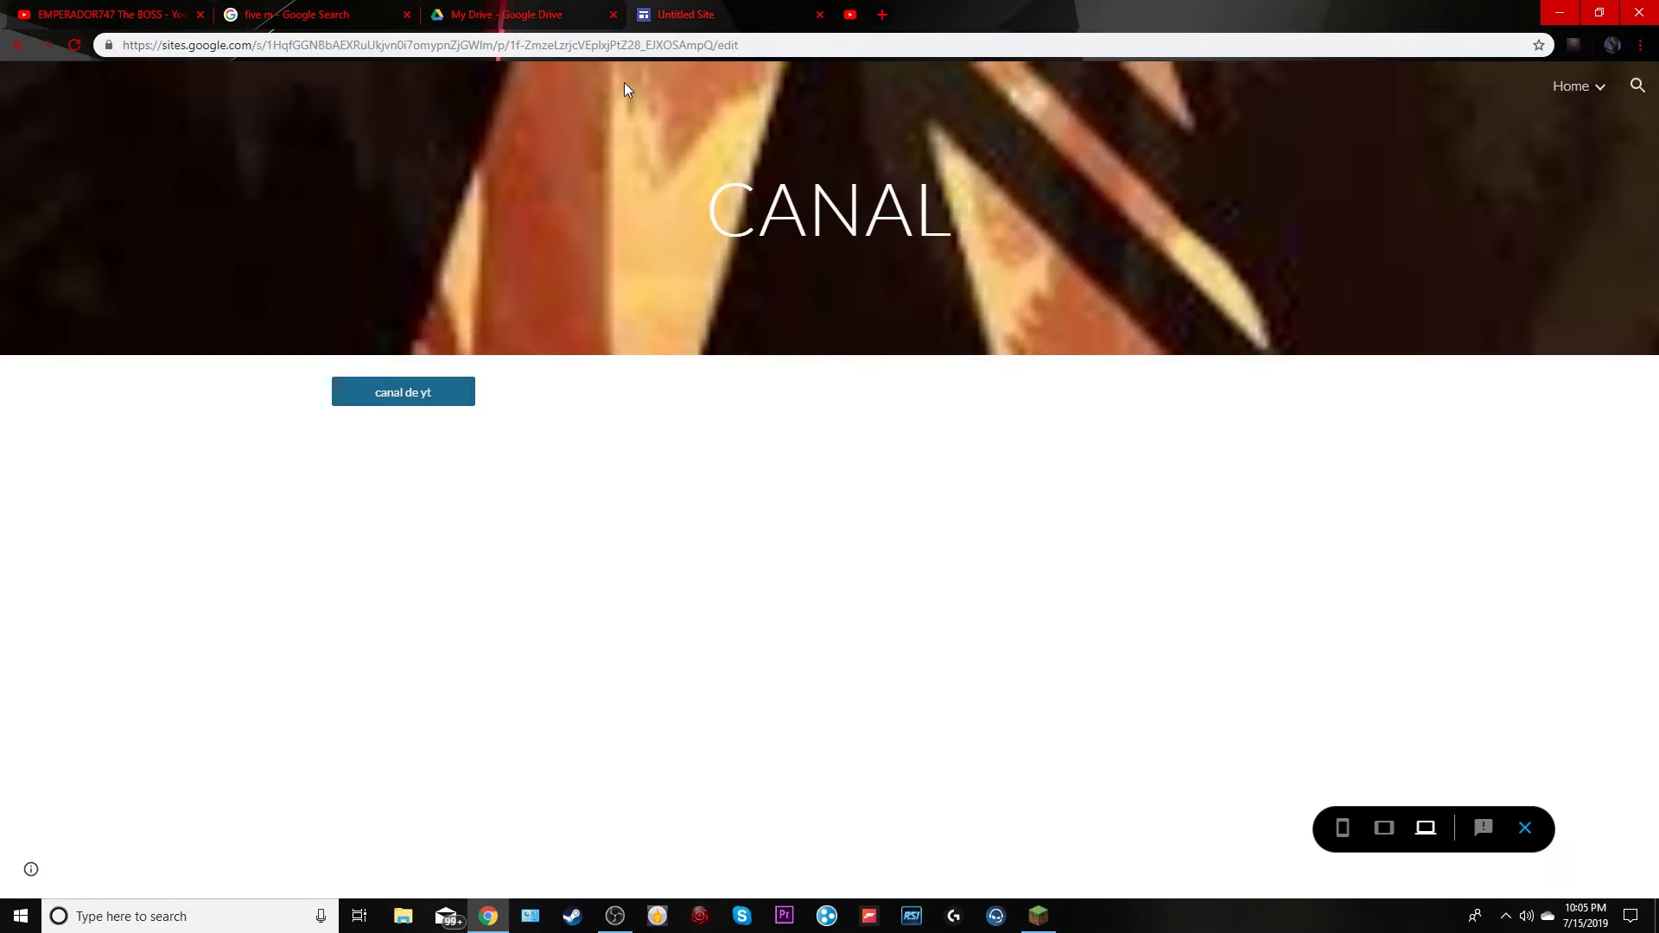
pyautogui.click(1525, 828)
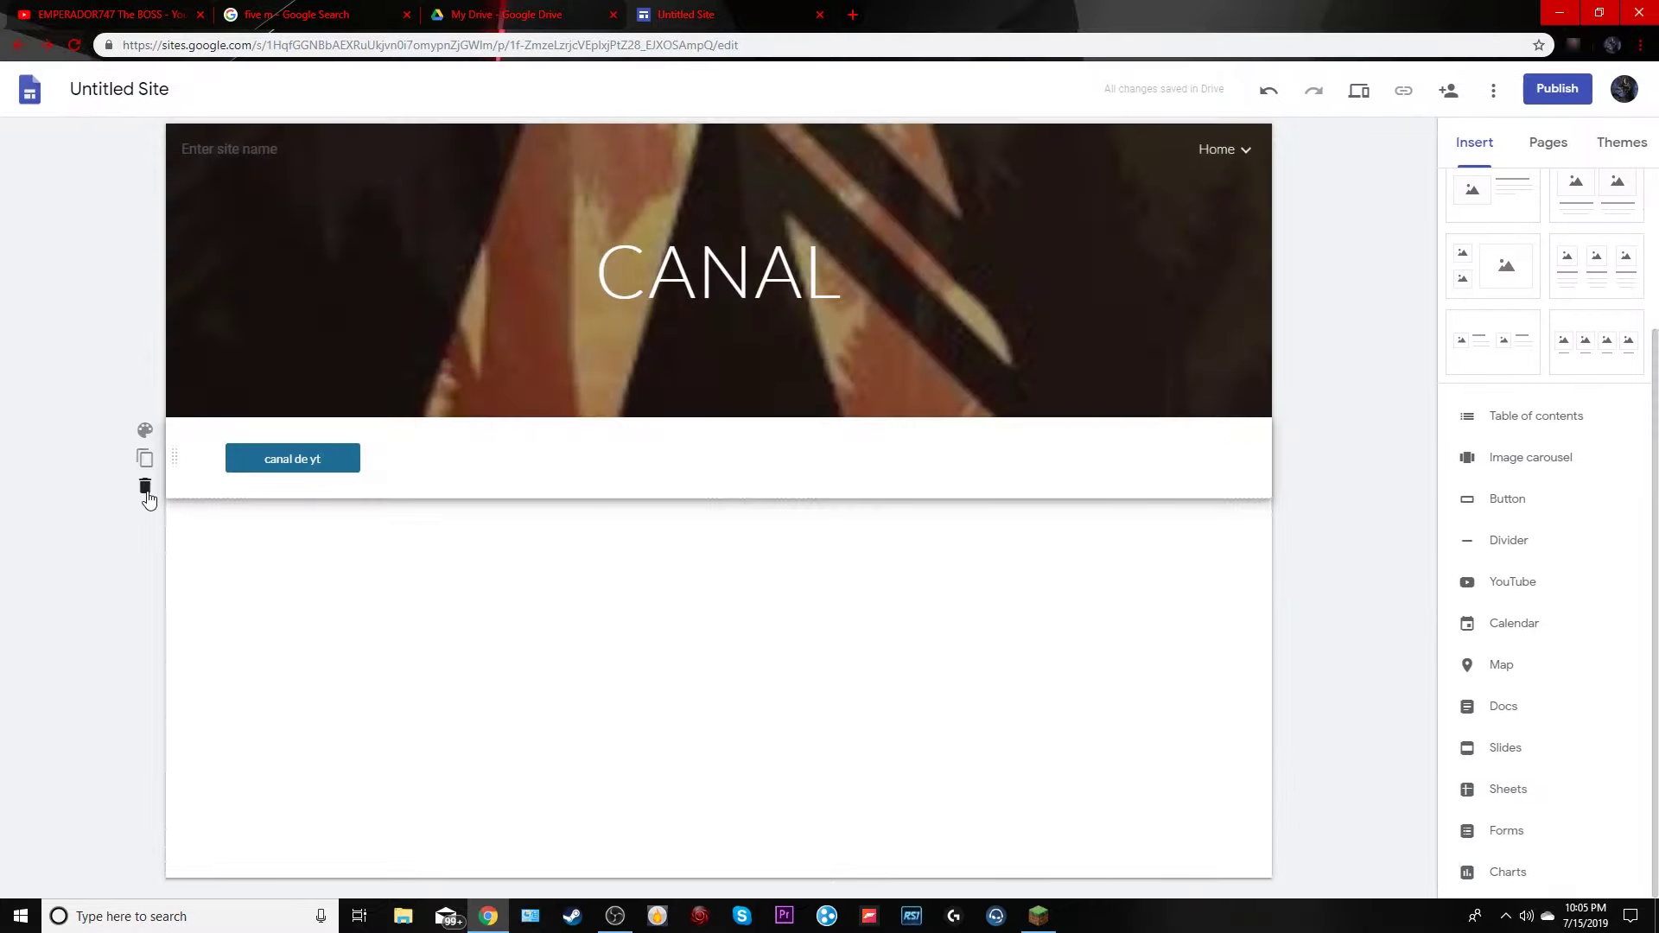
# Delete the "canal de yt" button section from the CANAL page and open the YouTube video search
pyautogui.click(145, 486)
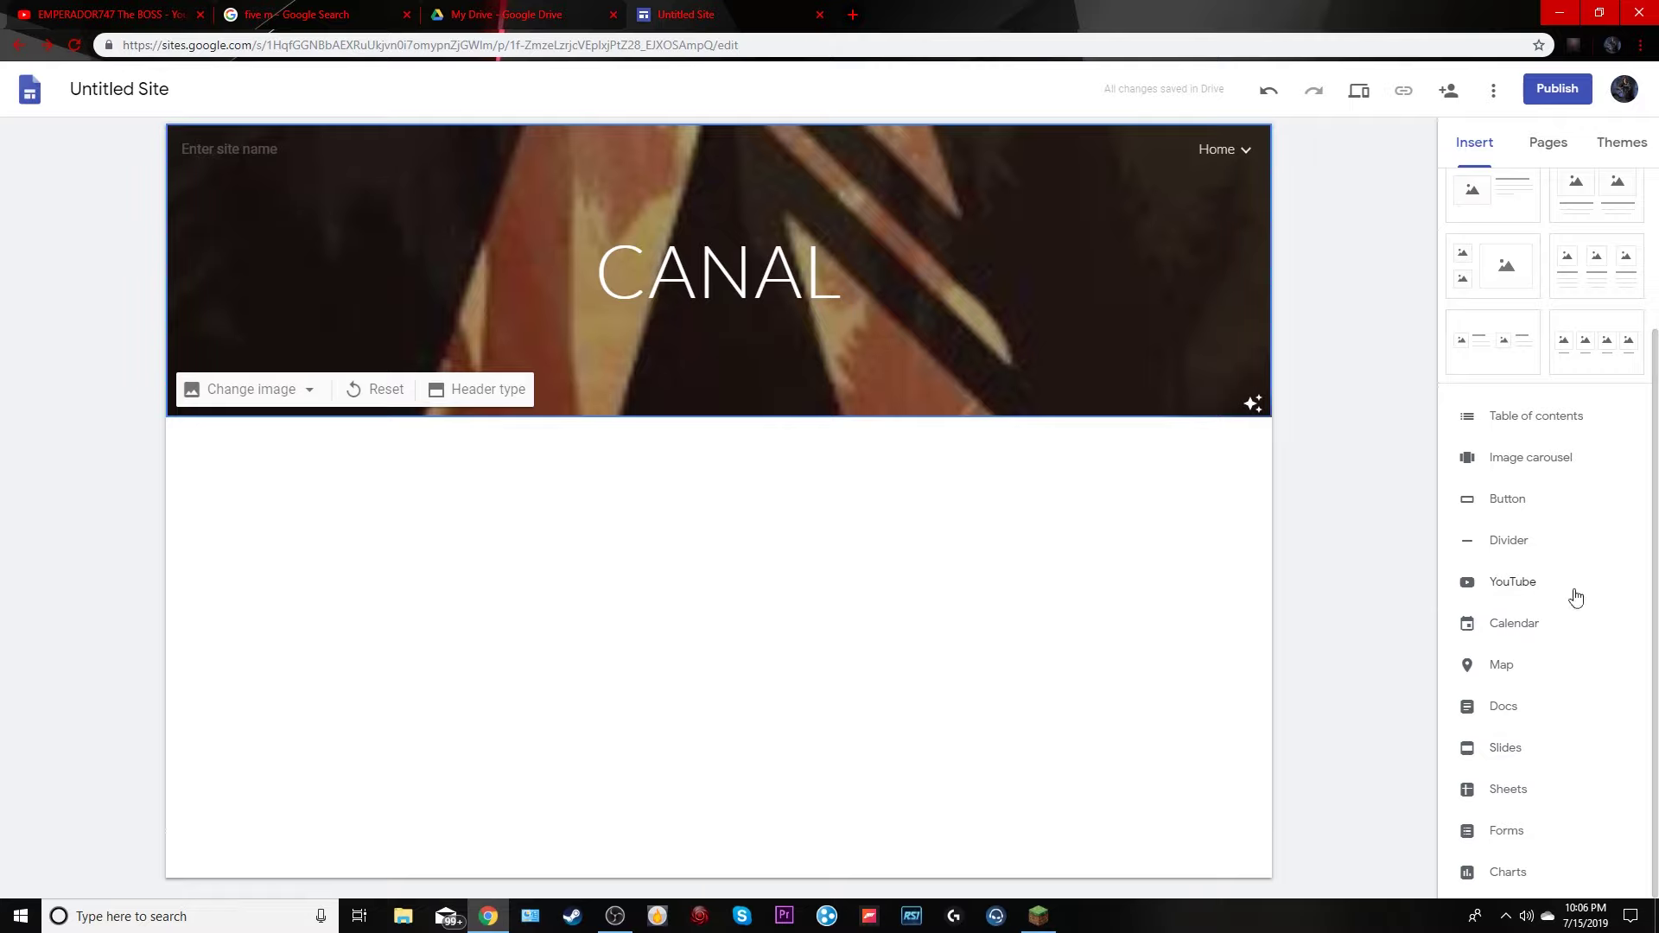
pyautogui.click(1481, 584)
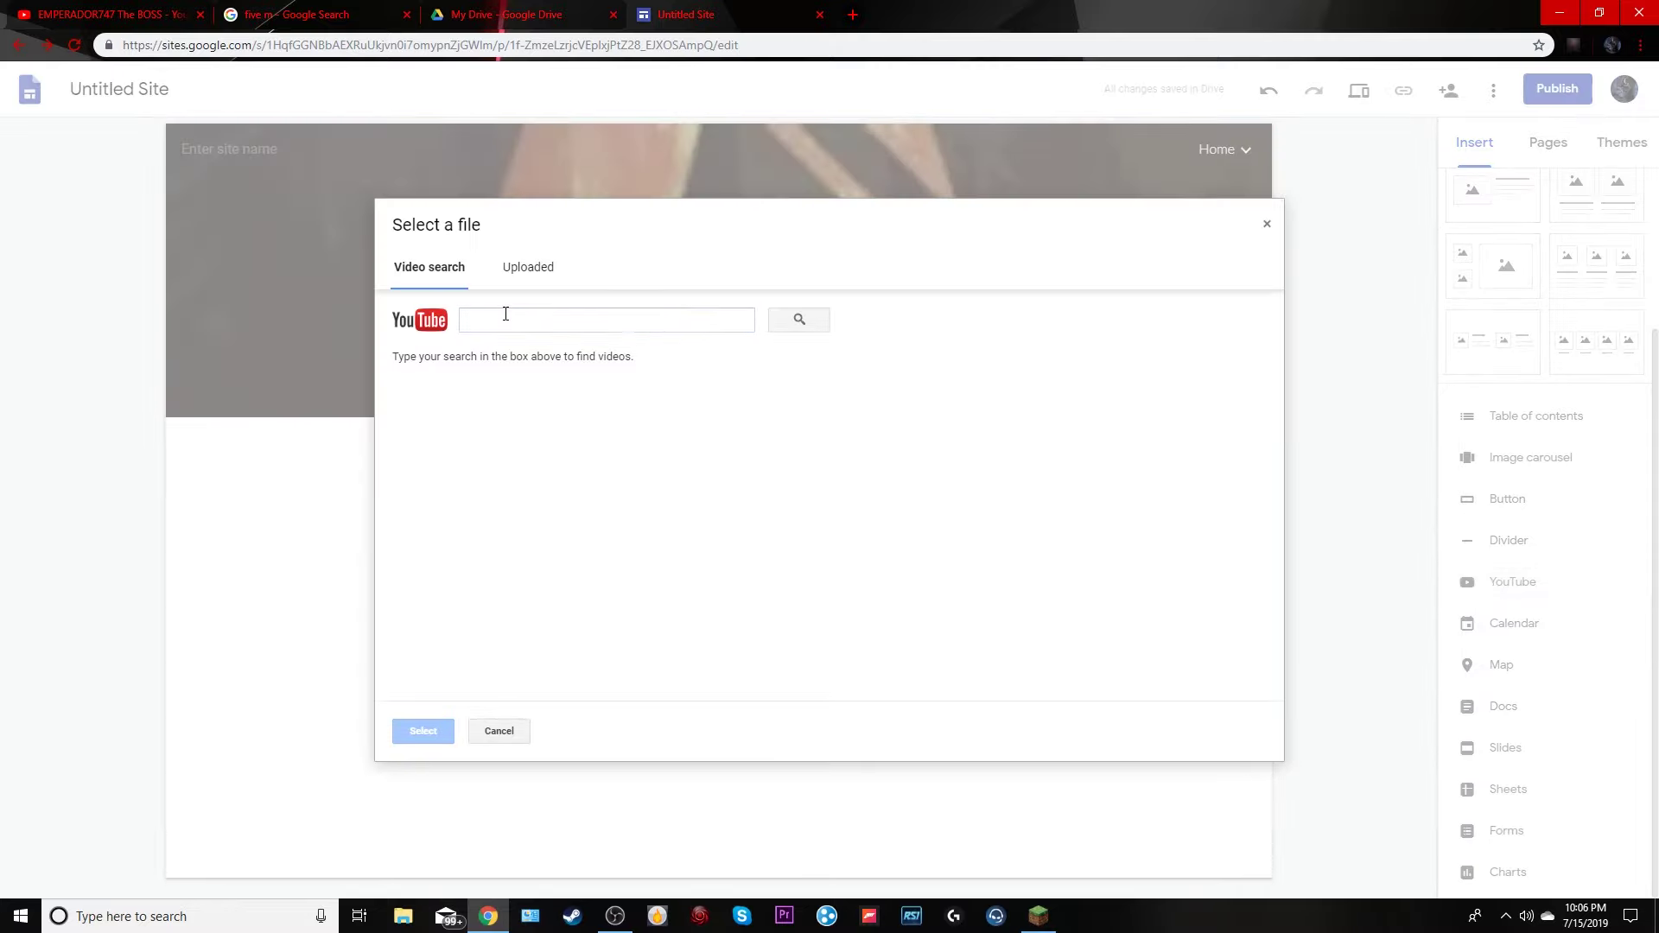
pyautogui.rightClick(505, 313)
pyautogui.click(544, 449)
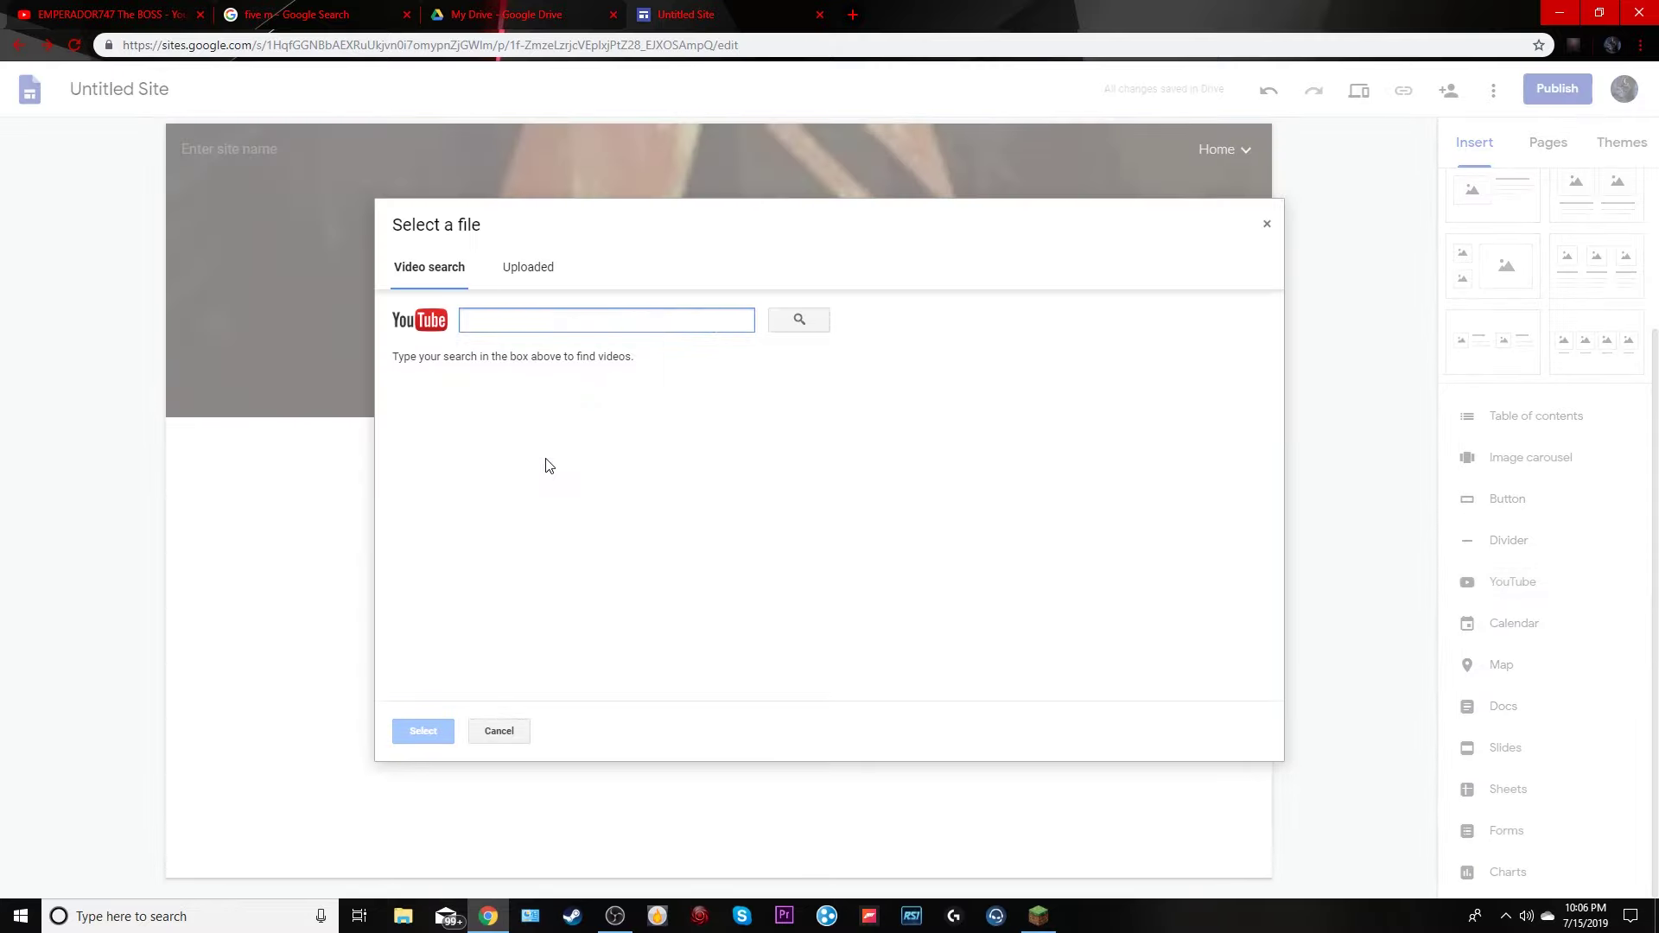
pyautogui.doubleClick(588, 320)
pyautogui.hotkey('ctrl', 'a')
pyautogui.press('BackSpace')
# Switch to the open YouTube channel page, open the video "Drifting con Toyota Supra : GTA V Five M", and copy its title
pyautogui.click(86, 15)
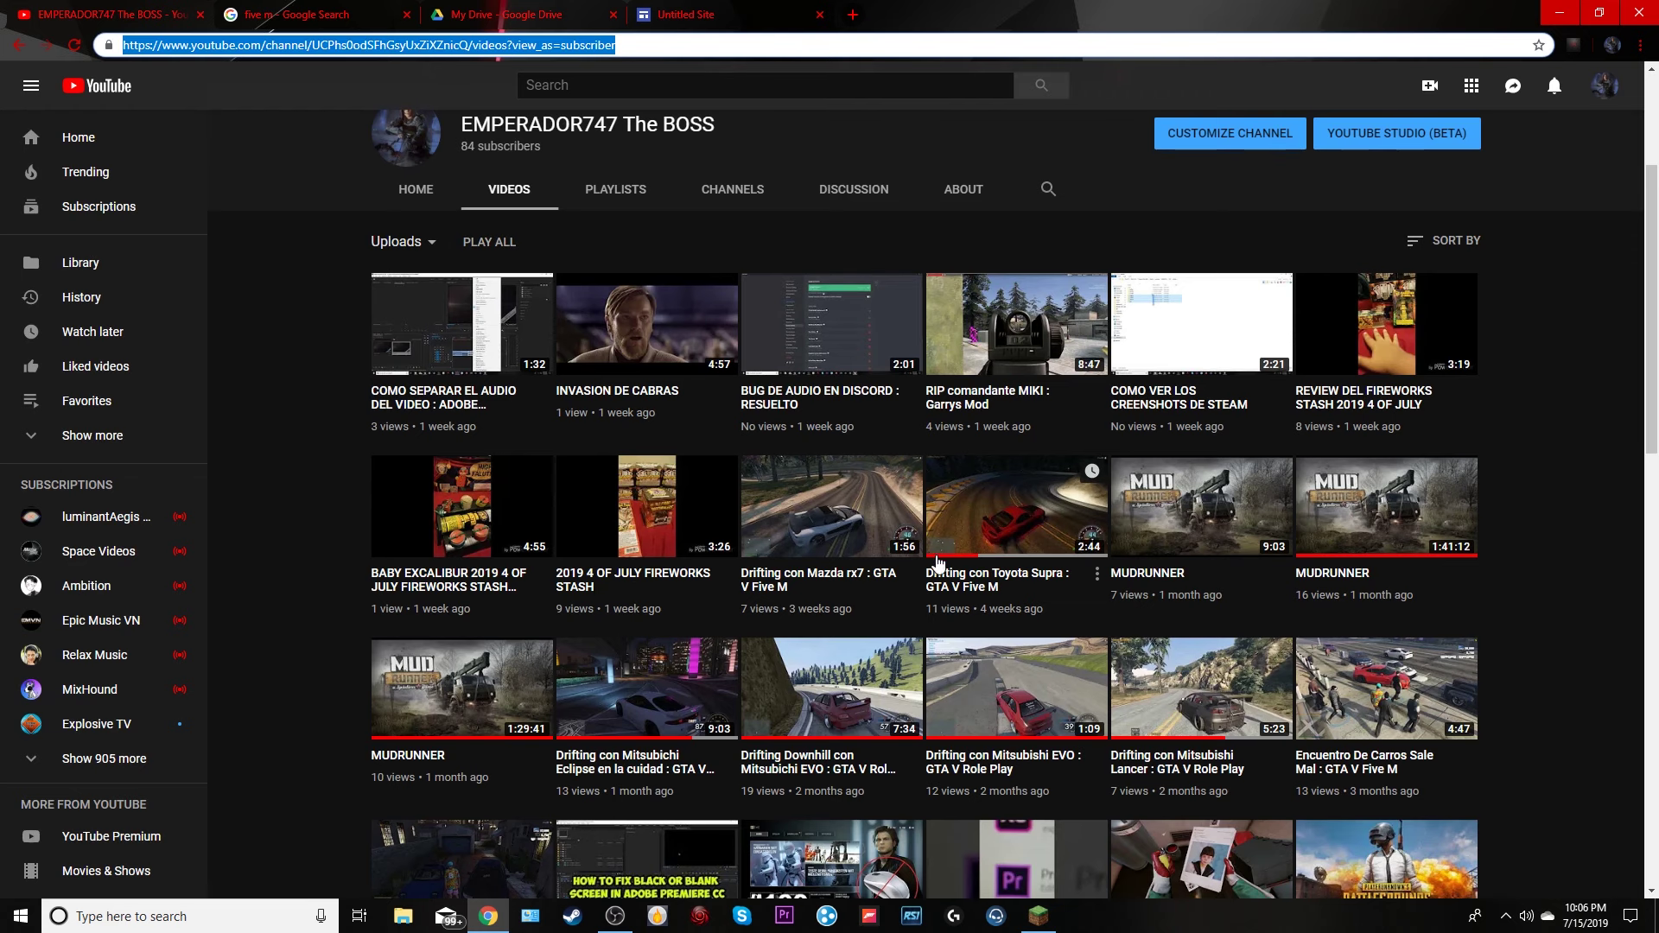
pyautogui.click(1033, 504)
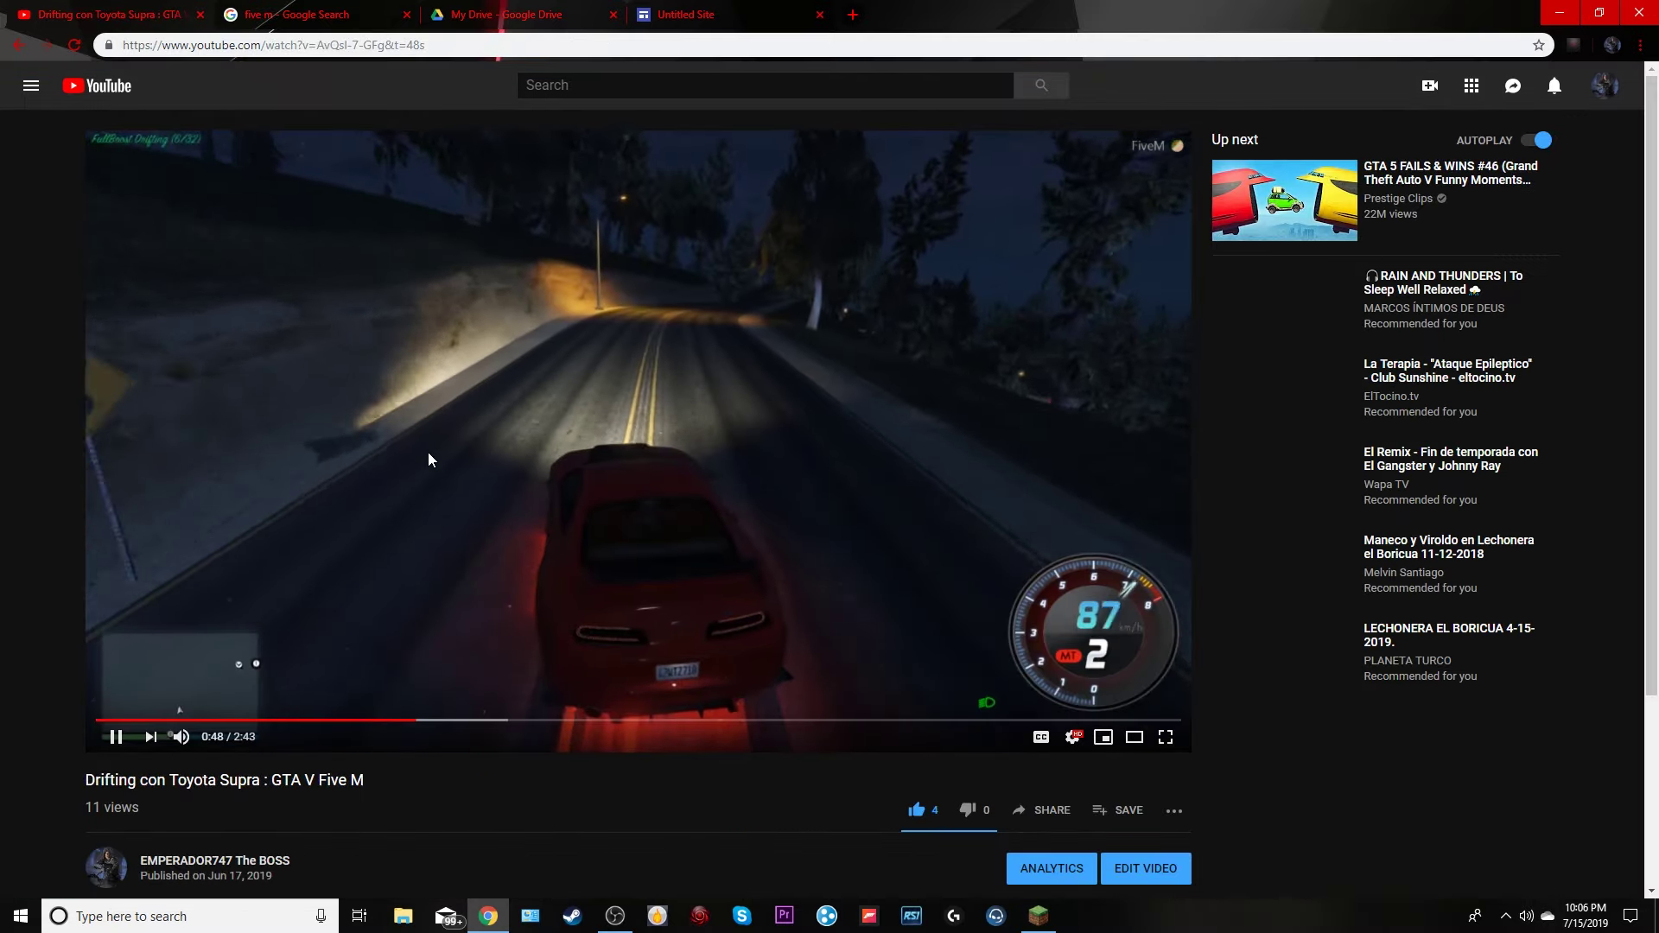
pyautogui.moveTo(372, 781); pyautogui.dragTo(81, 781)
pyautogui.rightClick(135, 788)
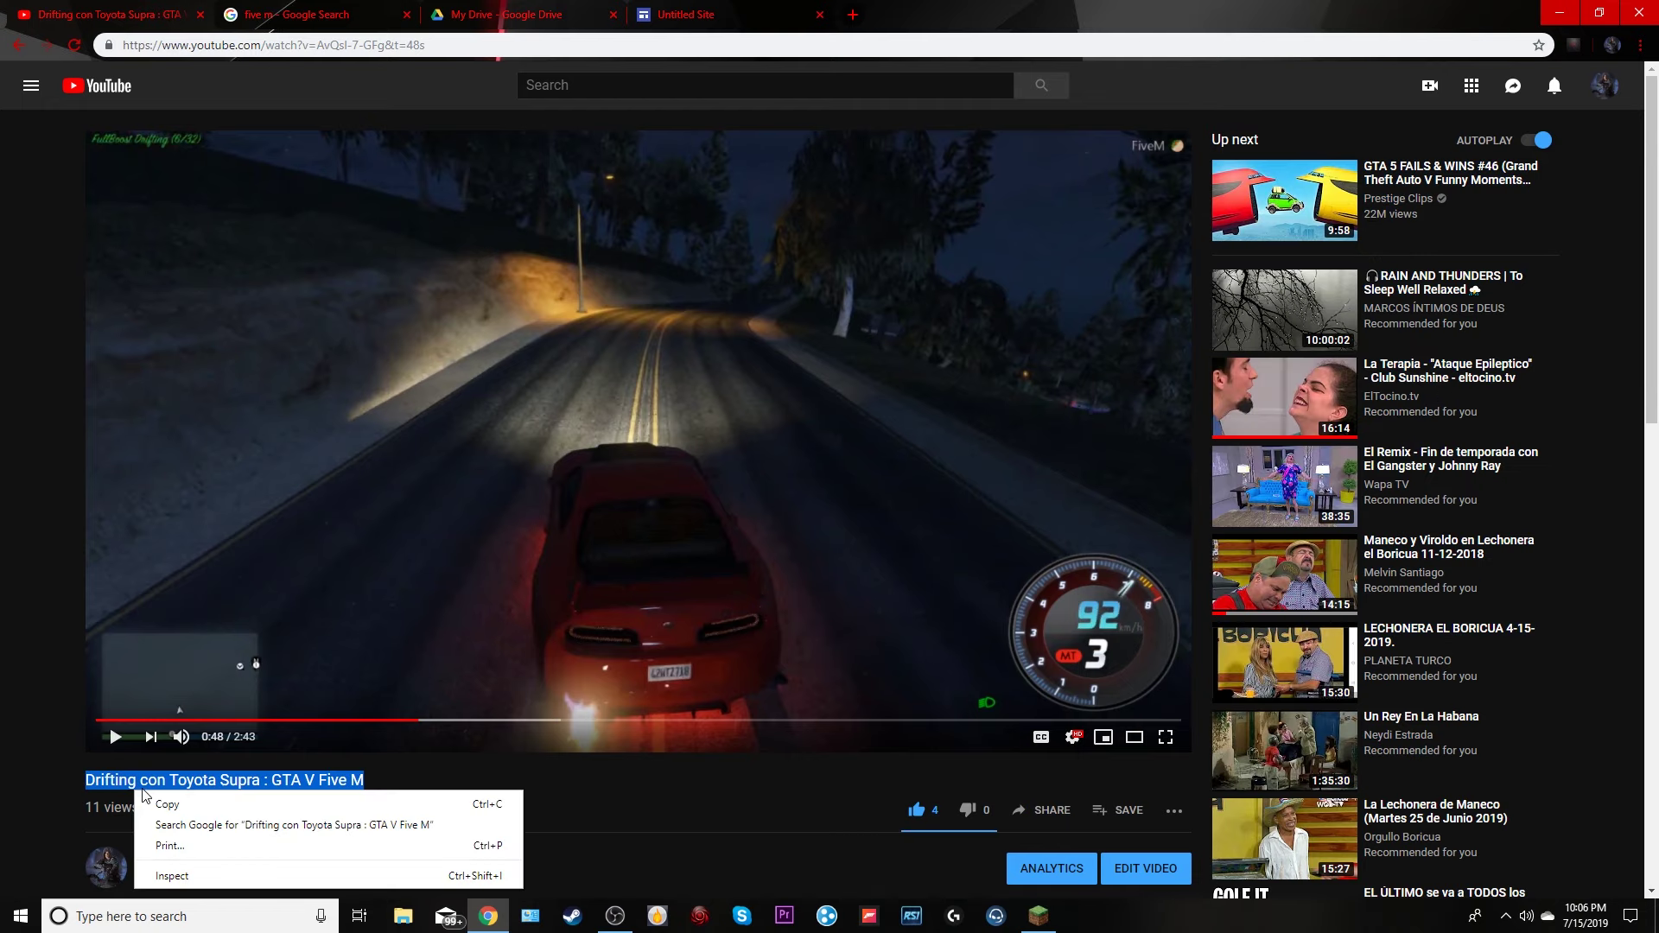
pyautogui.click(177, 801)
# Return to the site editor and search YouTube for the copied title "Drifting con Toyota Supra : GTA V Five M"
pyautogui.click(457, 10)
pyautogui.click(285, 14)
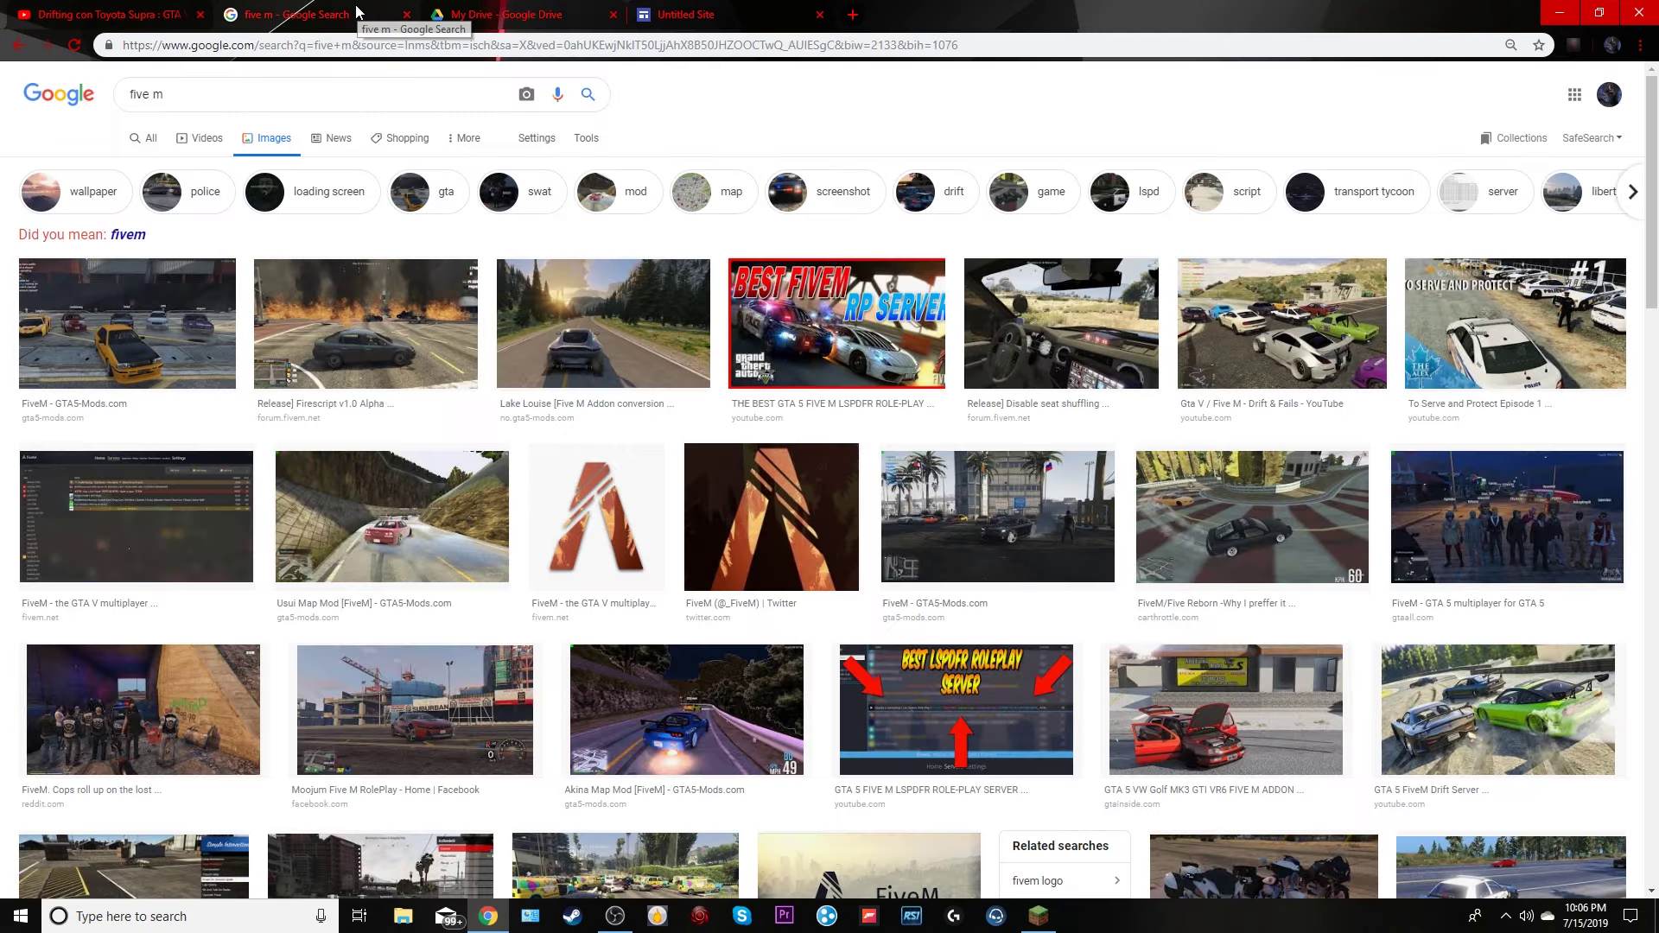
pyautogui.click(692, 10)
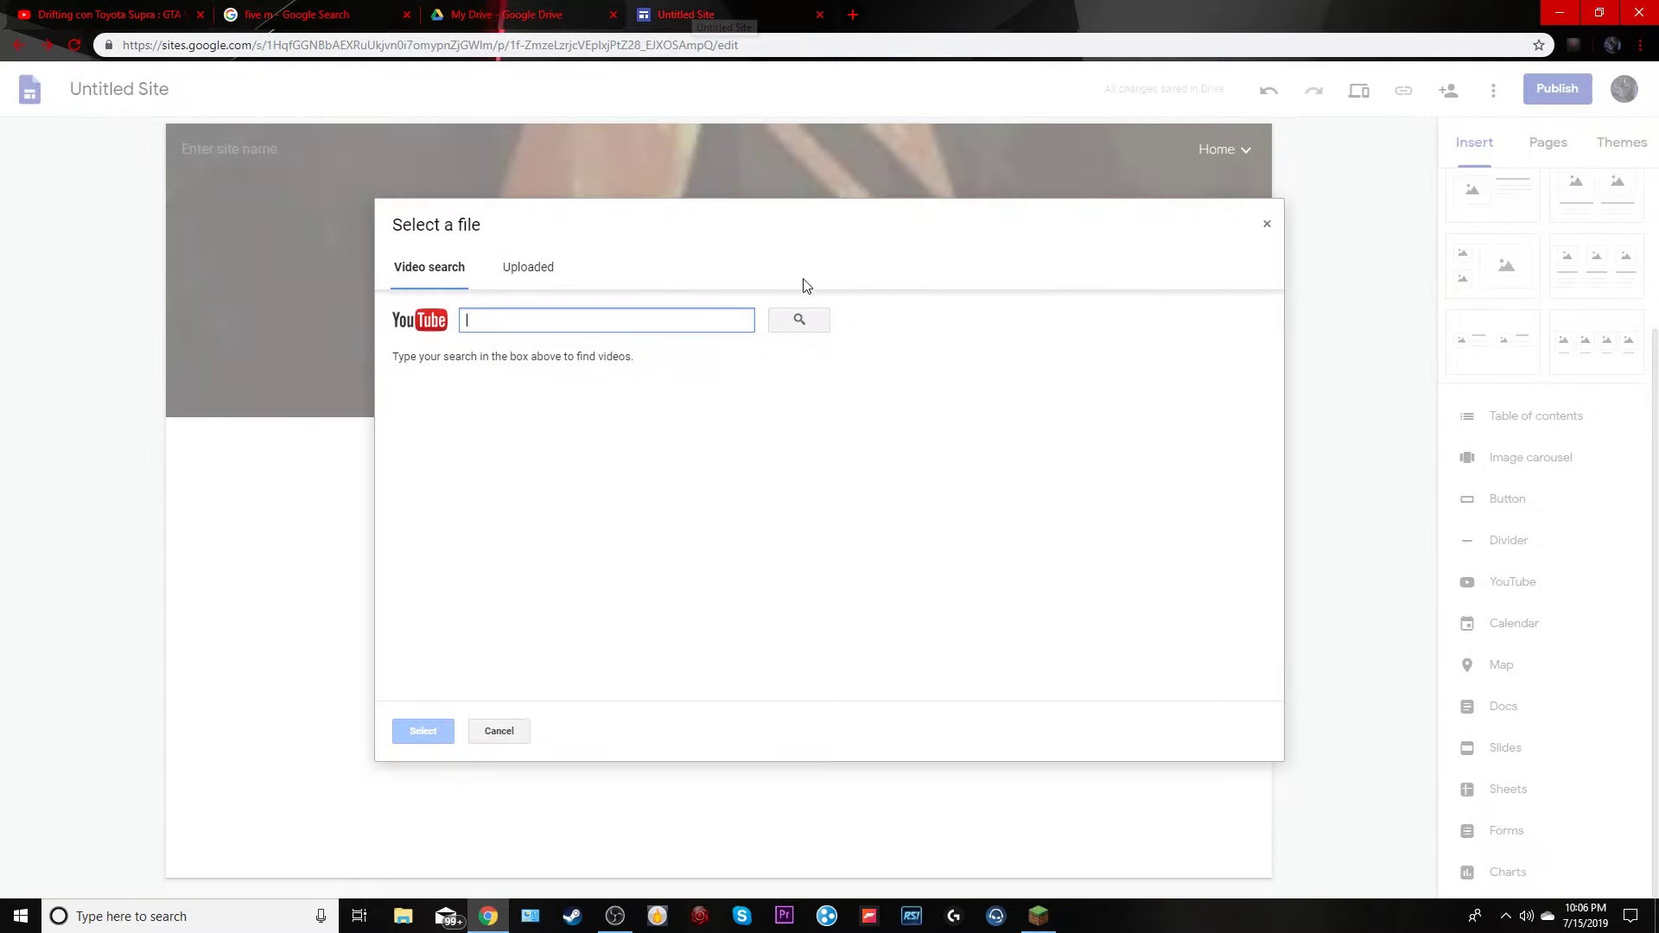
pyautogui.rightClick(611, 322)
pyautogui.click(655, 457)
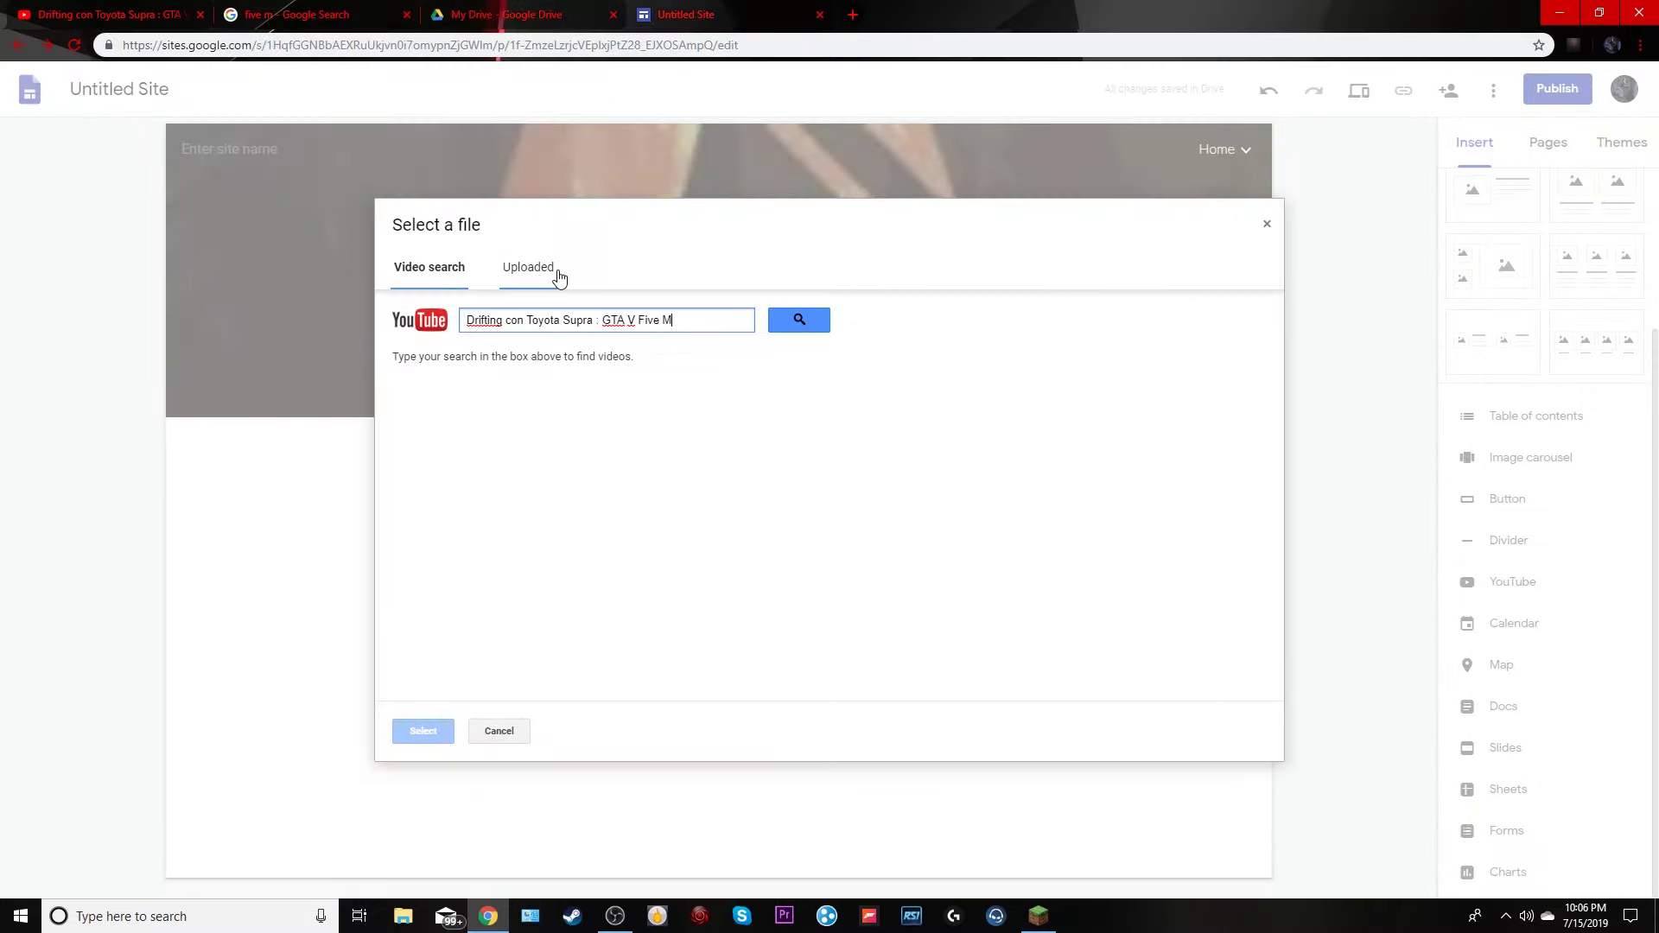
pyautogui.click(799, 322)
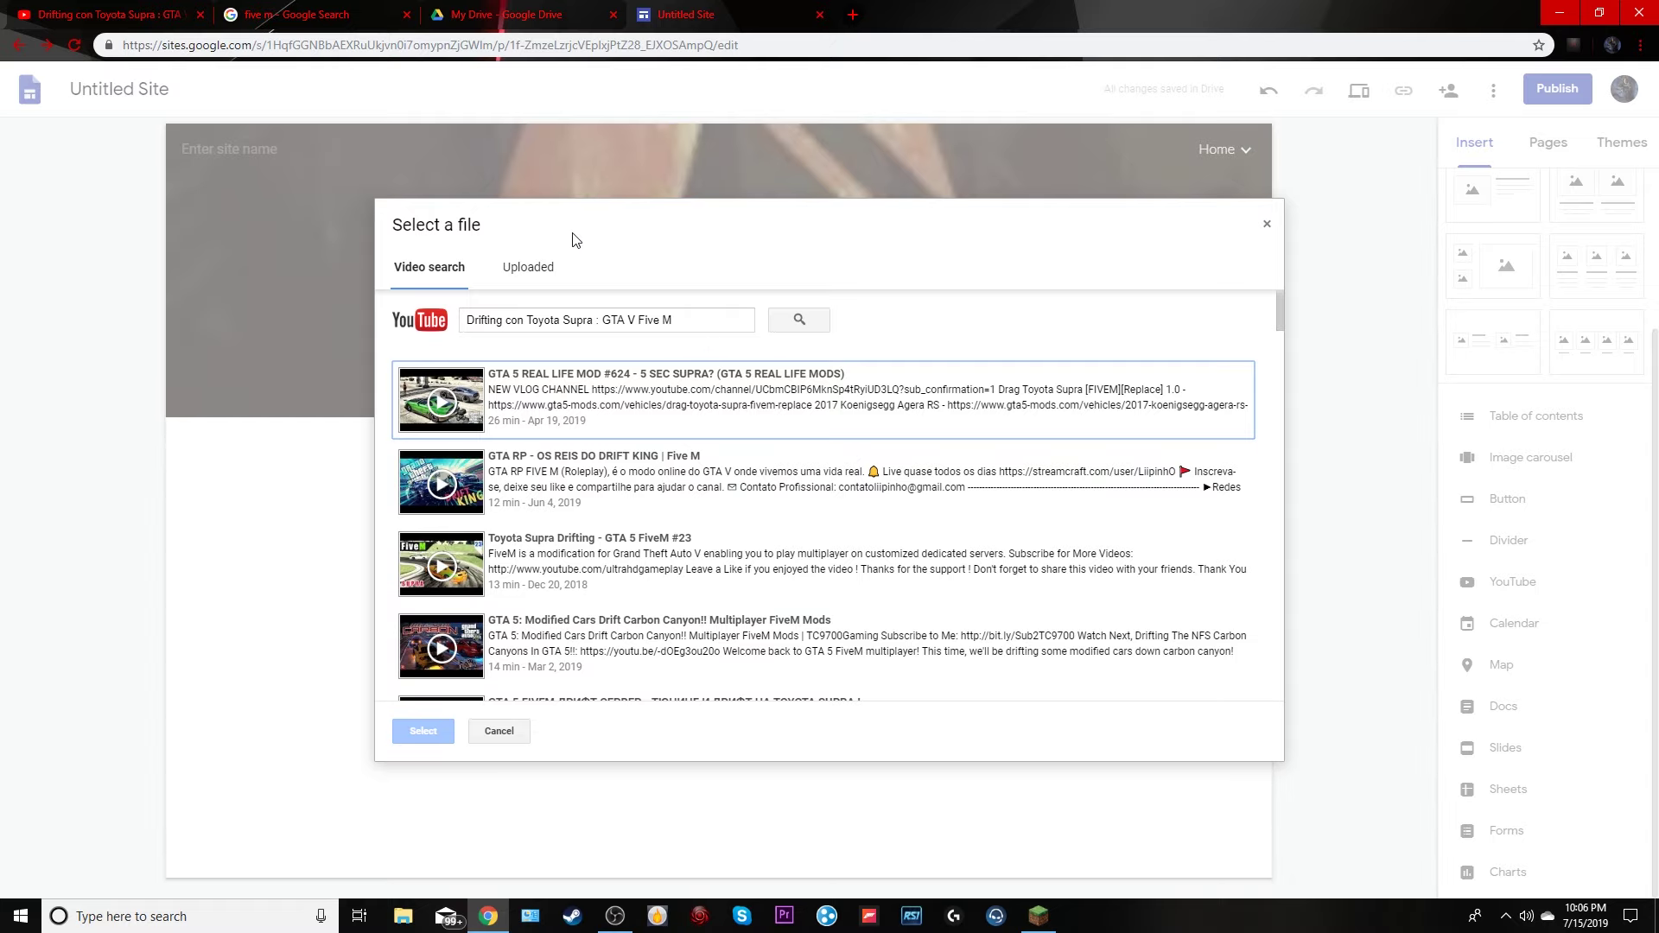
# Insert the first found video, "GTA 5 REAL LIFE MOD #624", into the CANAL page and delete its section again
pyautogui.scroll(-10, 604, 415)
pyautogui.scroll(10, 459, 471)
pyautogui.click(481, 396)
pyautogui.click(422, 731)
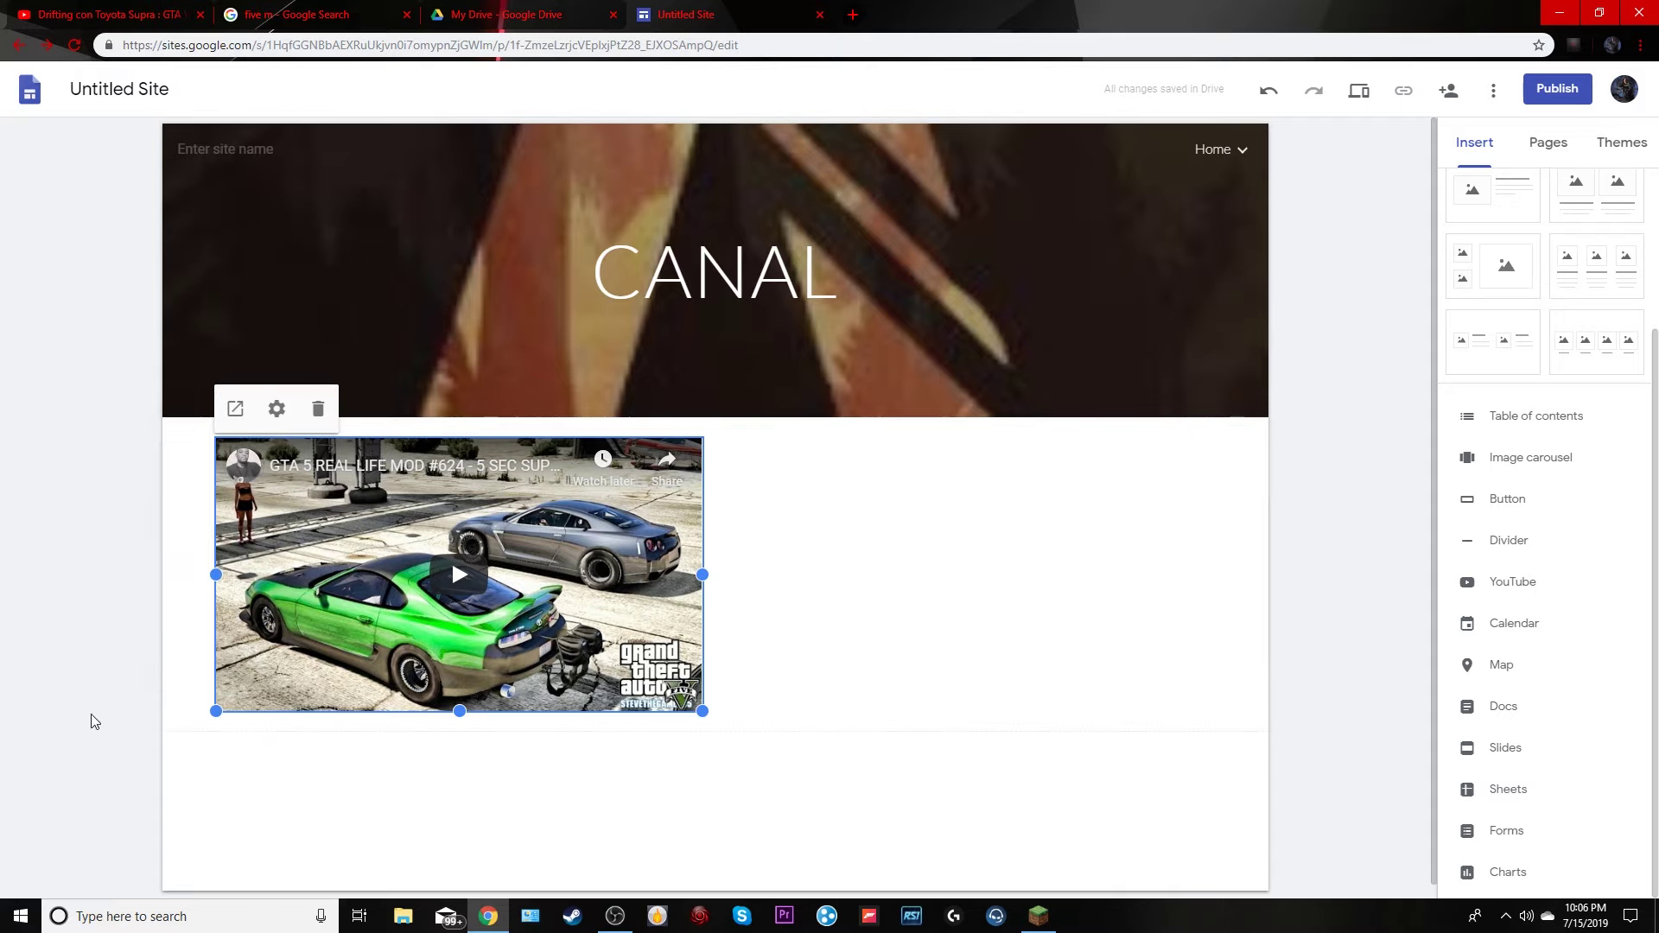
pyautogui.click(141, 602)
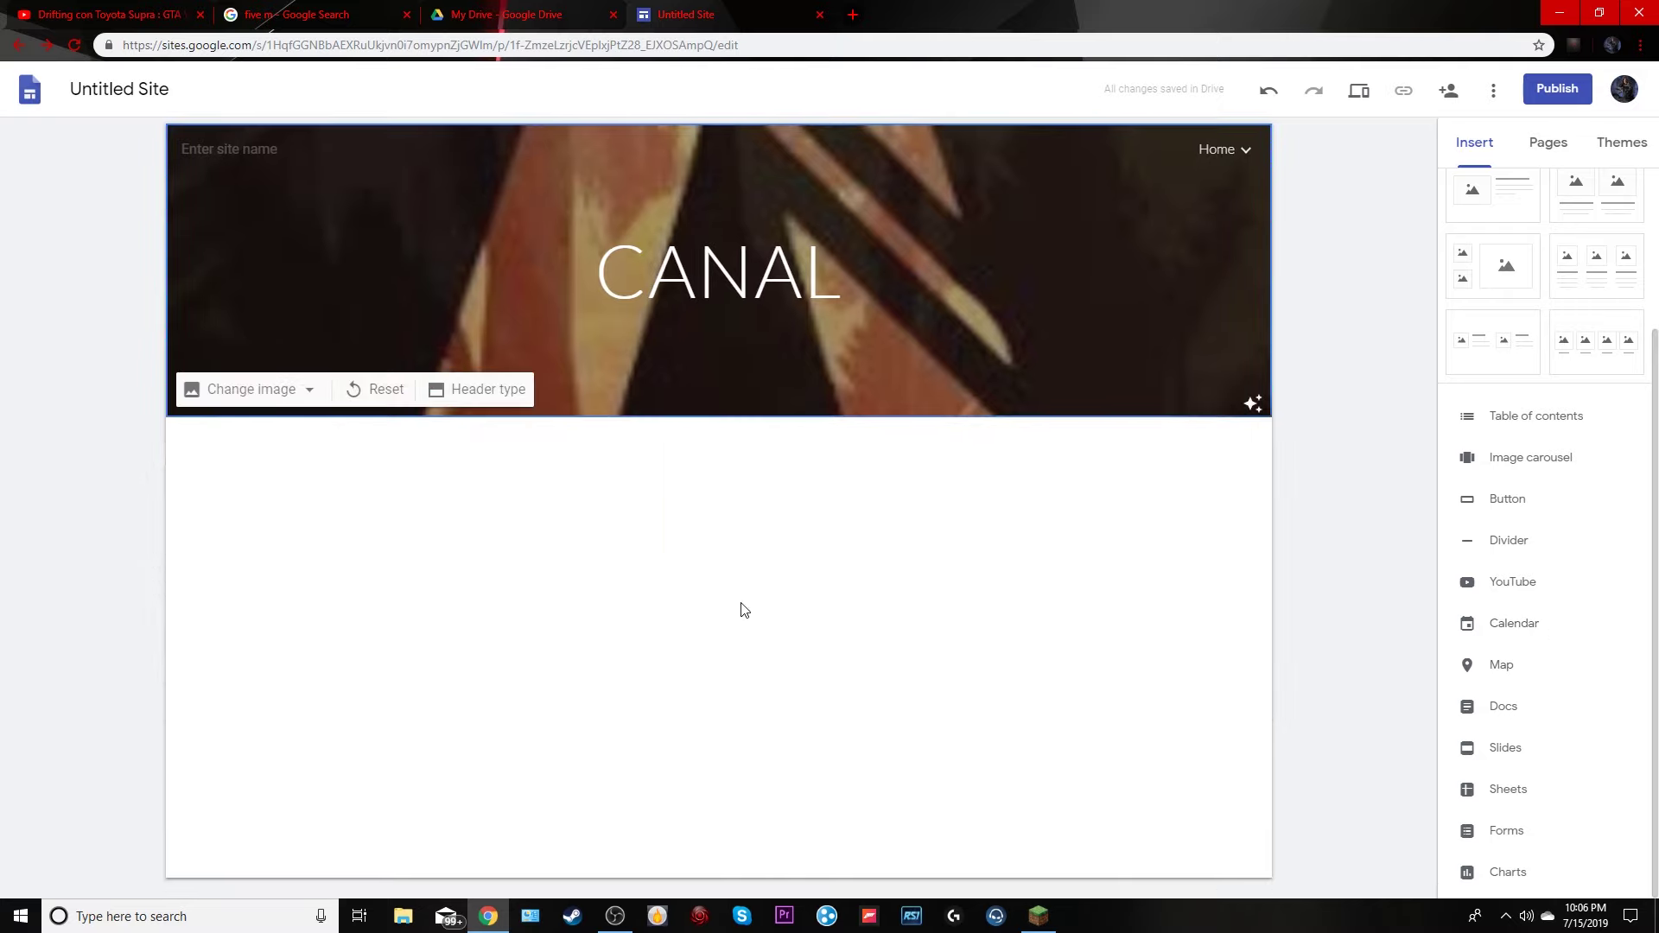
pyautogui.click(1514, 624)
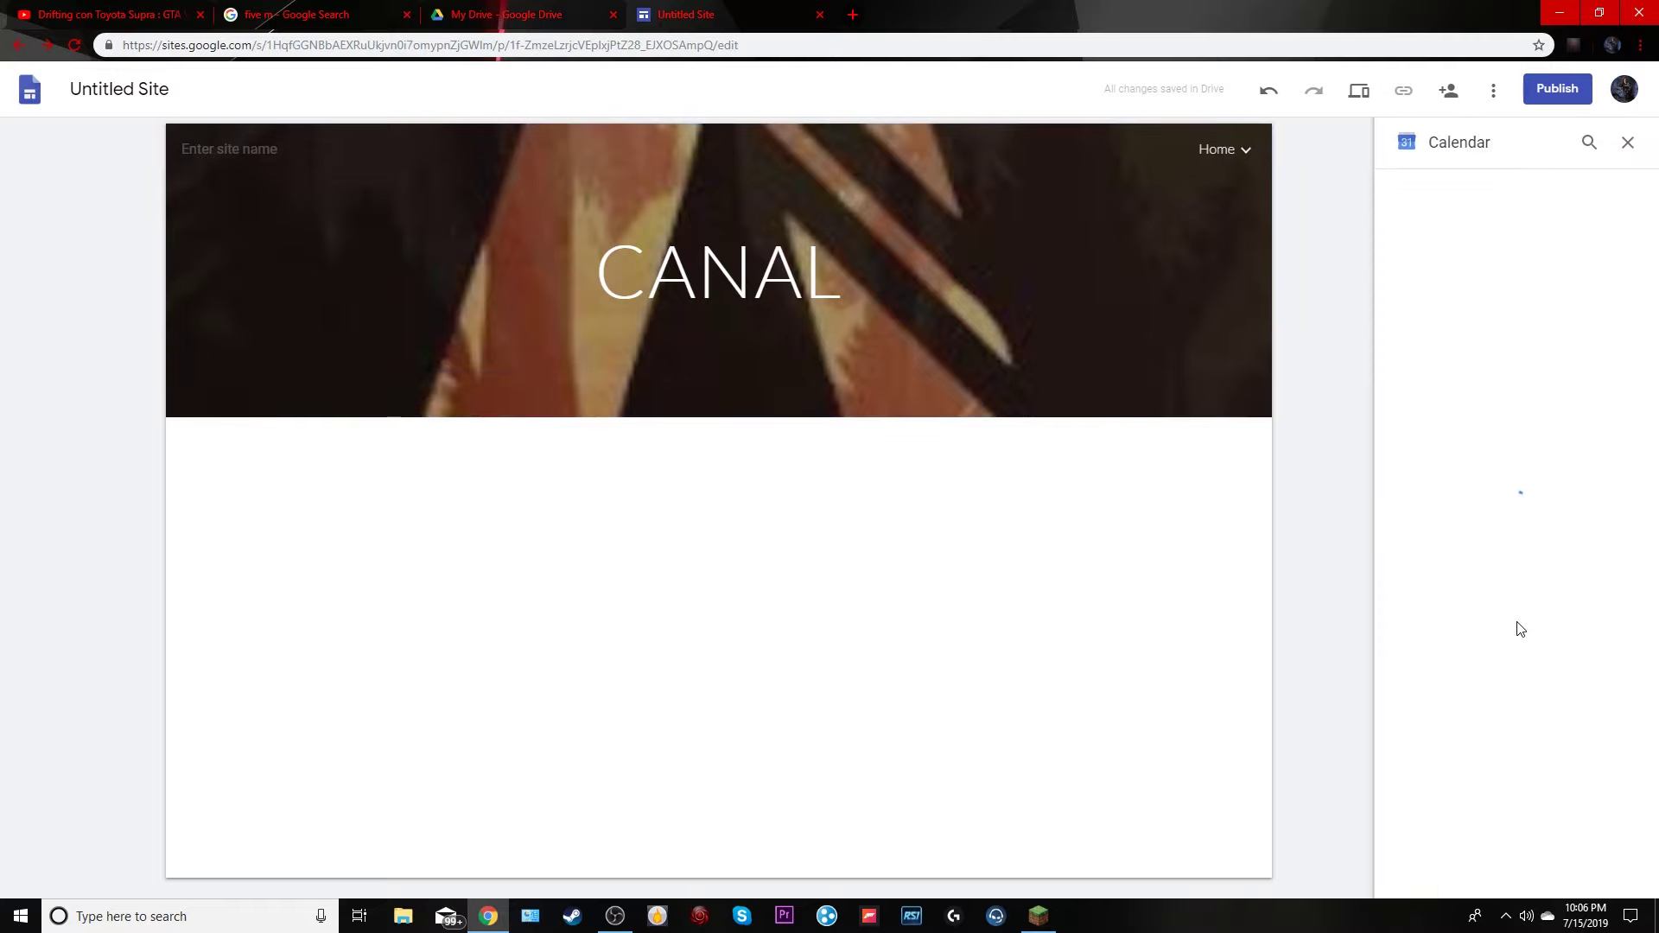
pyautogui.click(1628, 142)
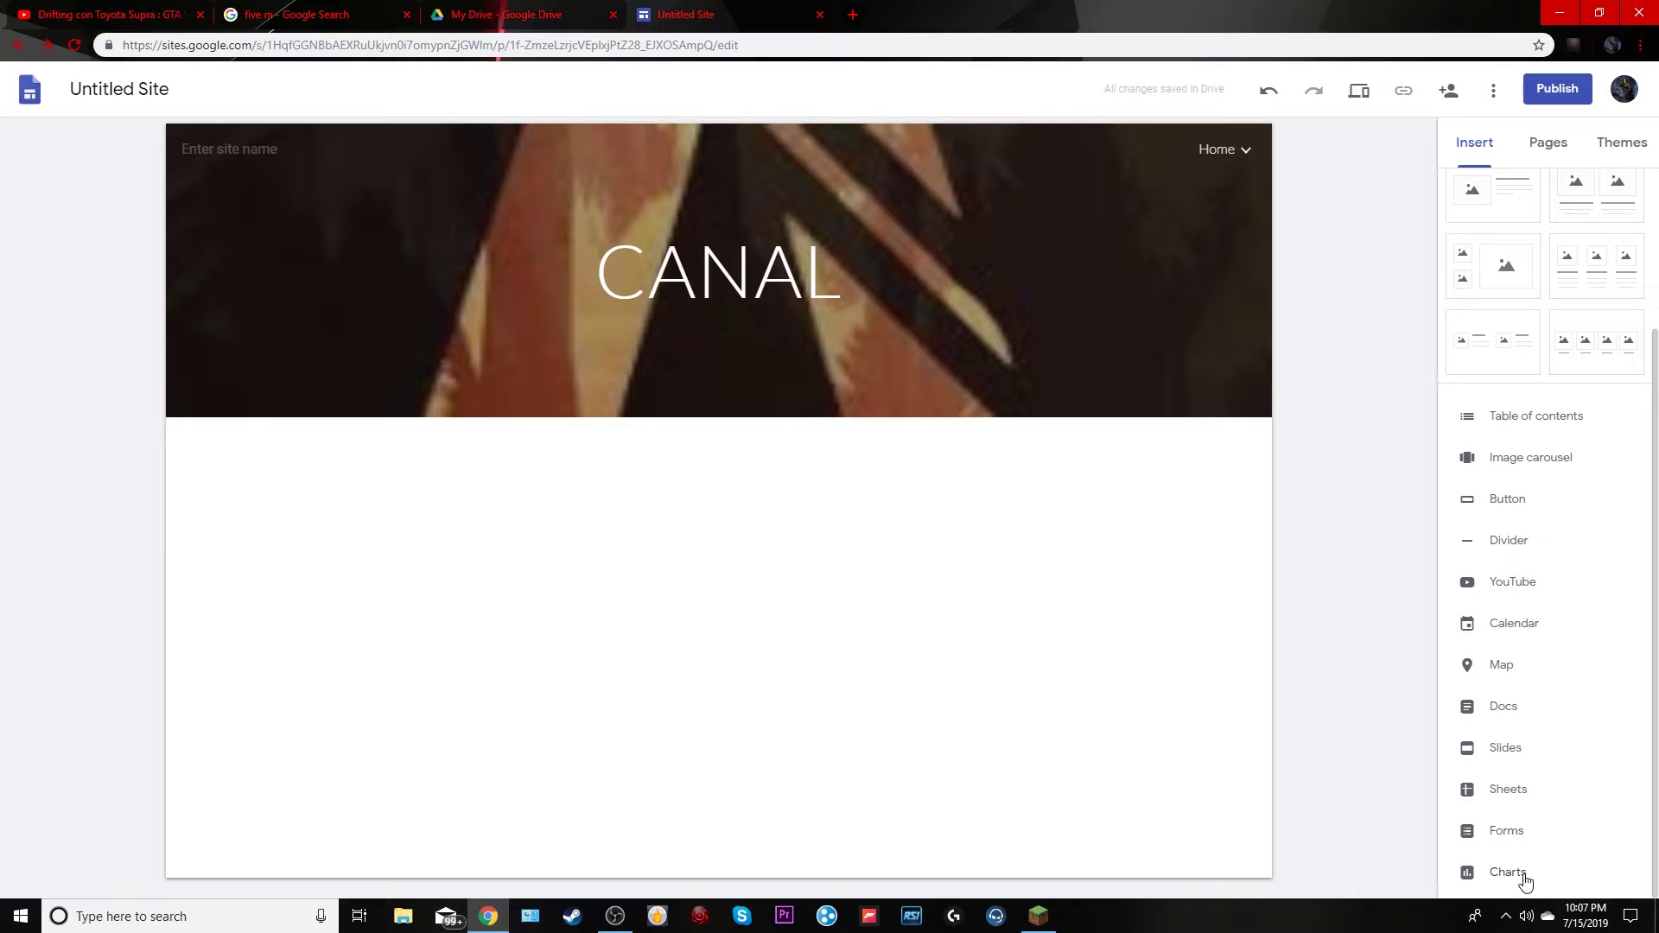
pyautogui.scroll(3, 1501, 275)
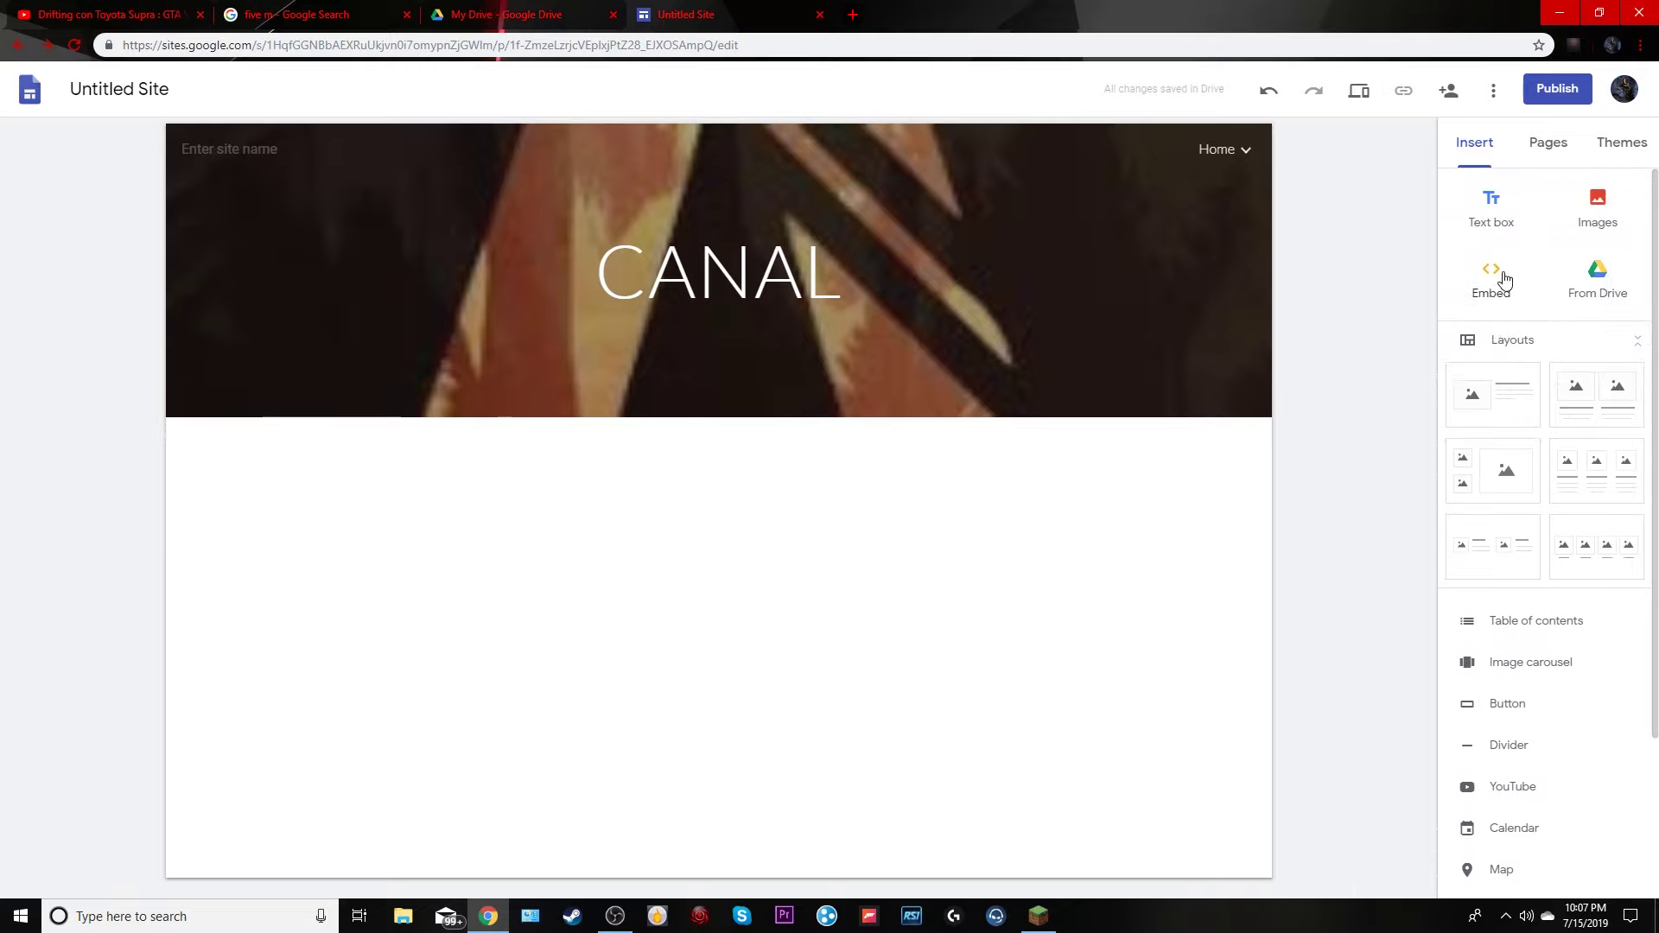
pyautogui.click(1536, 140)
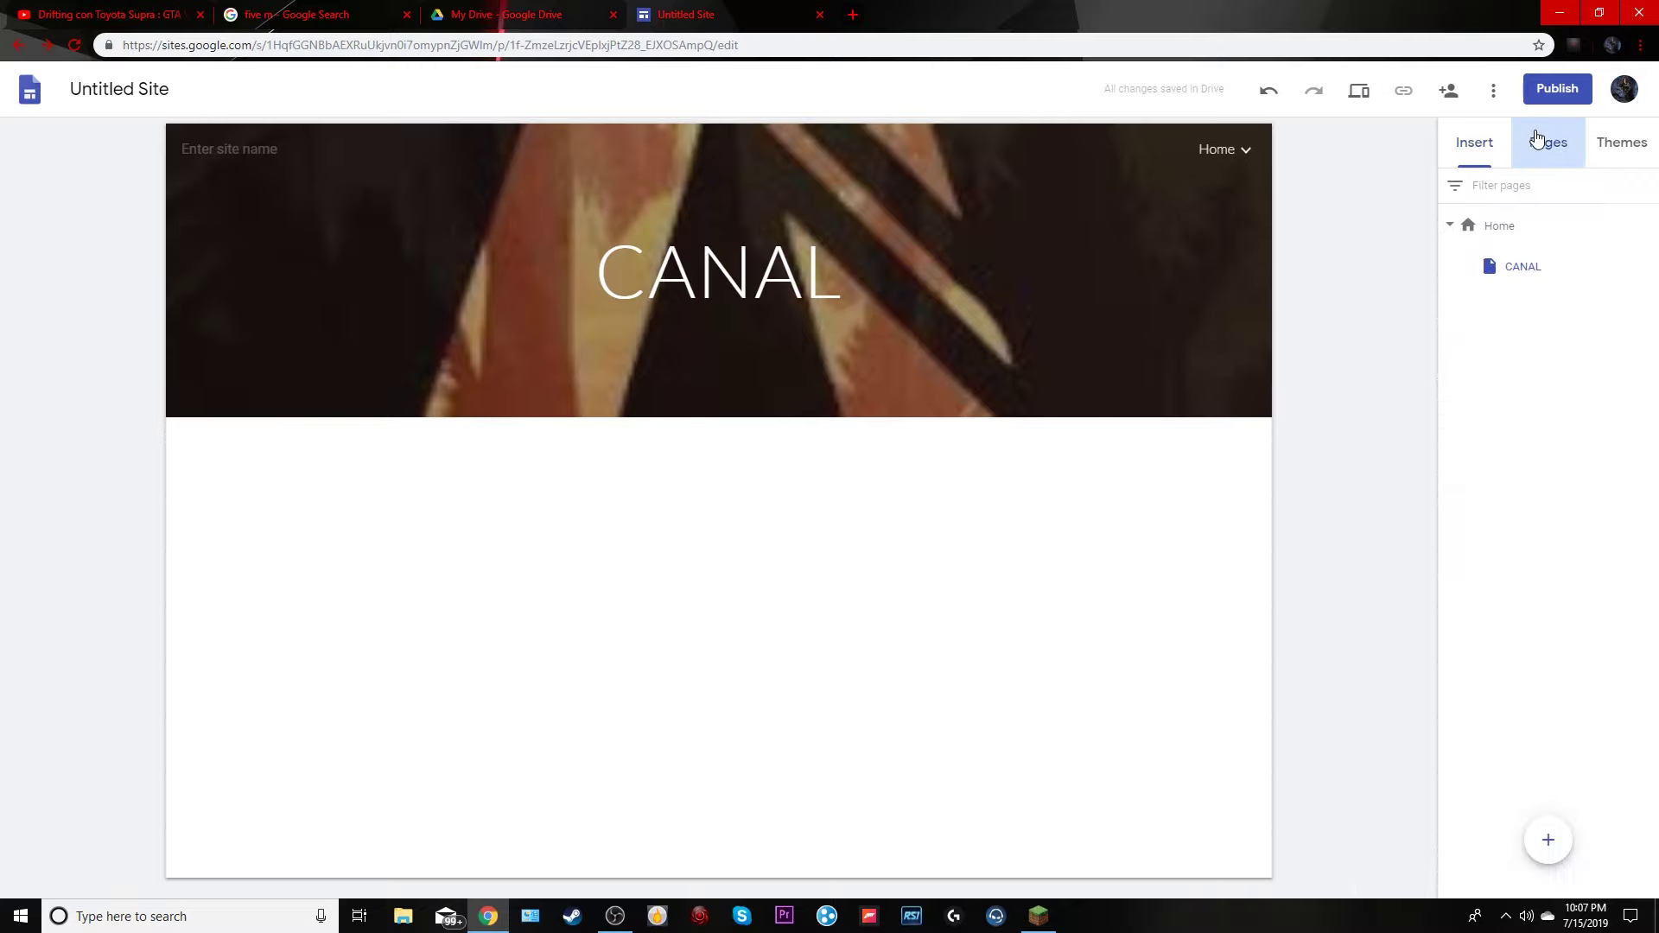
# Try the pink, teal, purple and black colors of the Simple theme on the site
pyautogui.click(1636, 142)
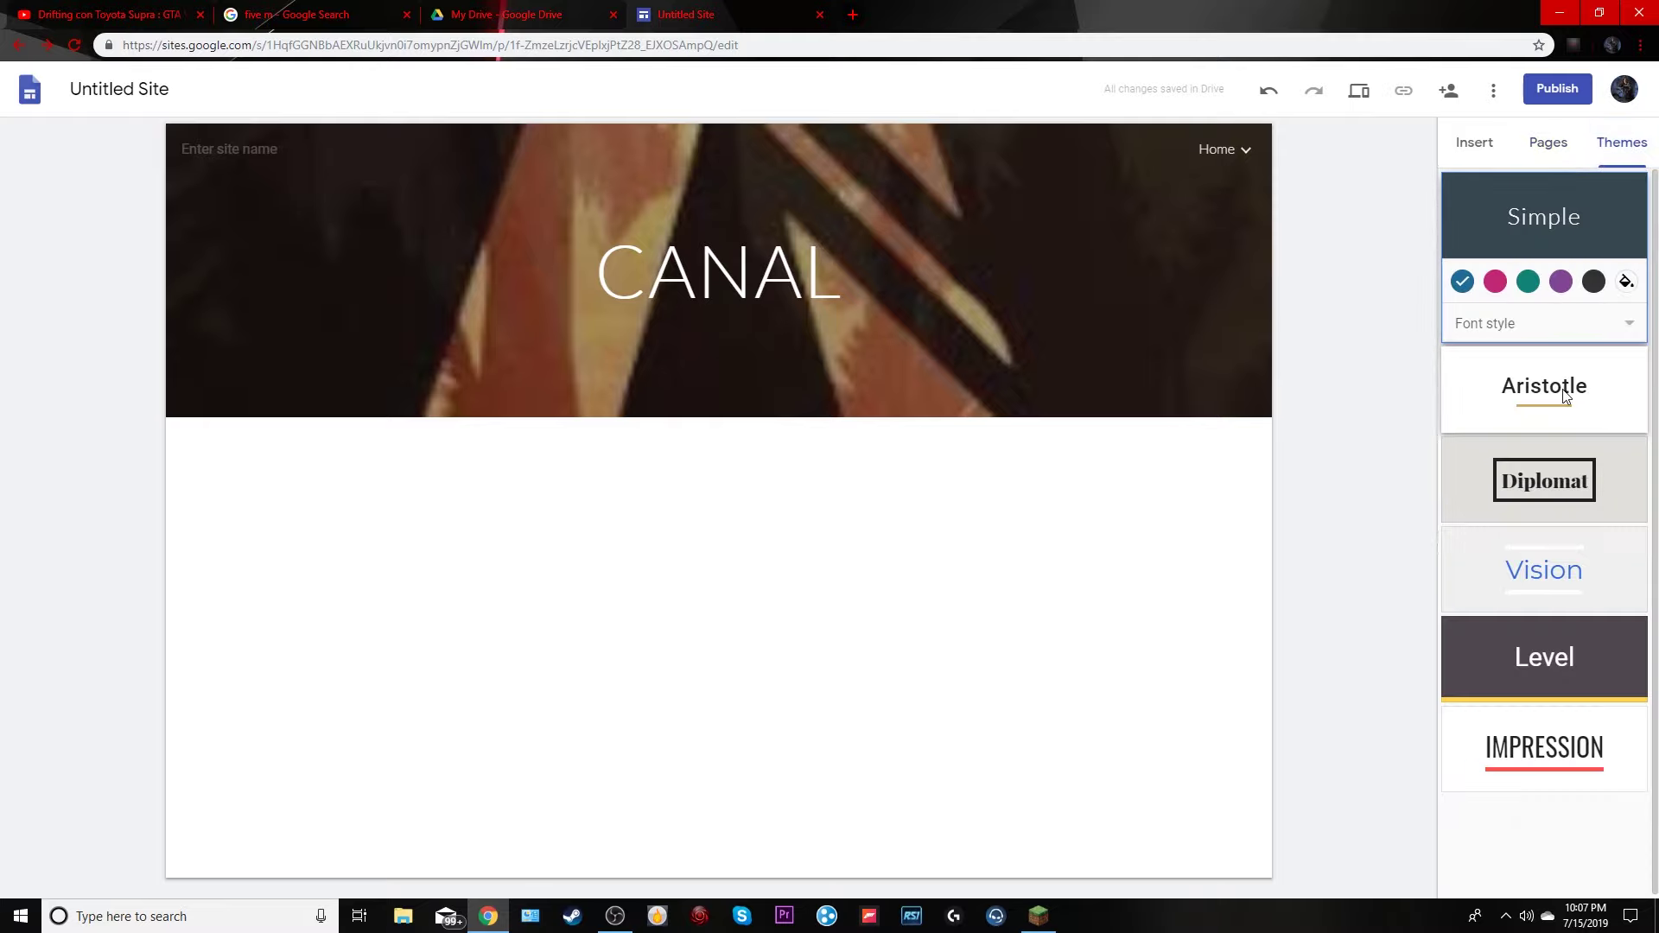
pyautogui.click(1494, 282)
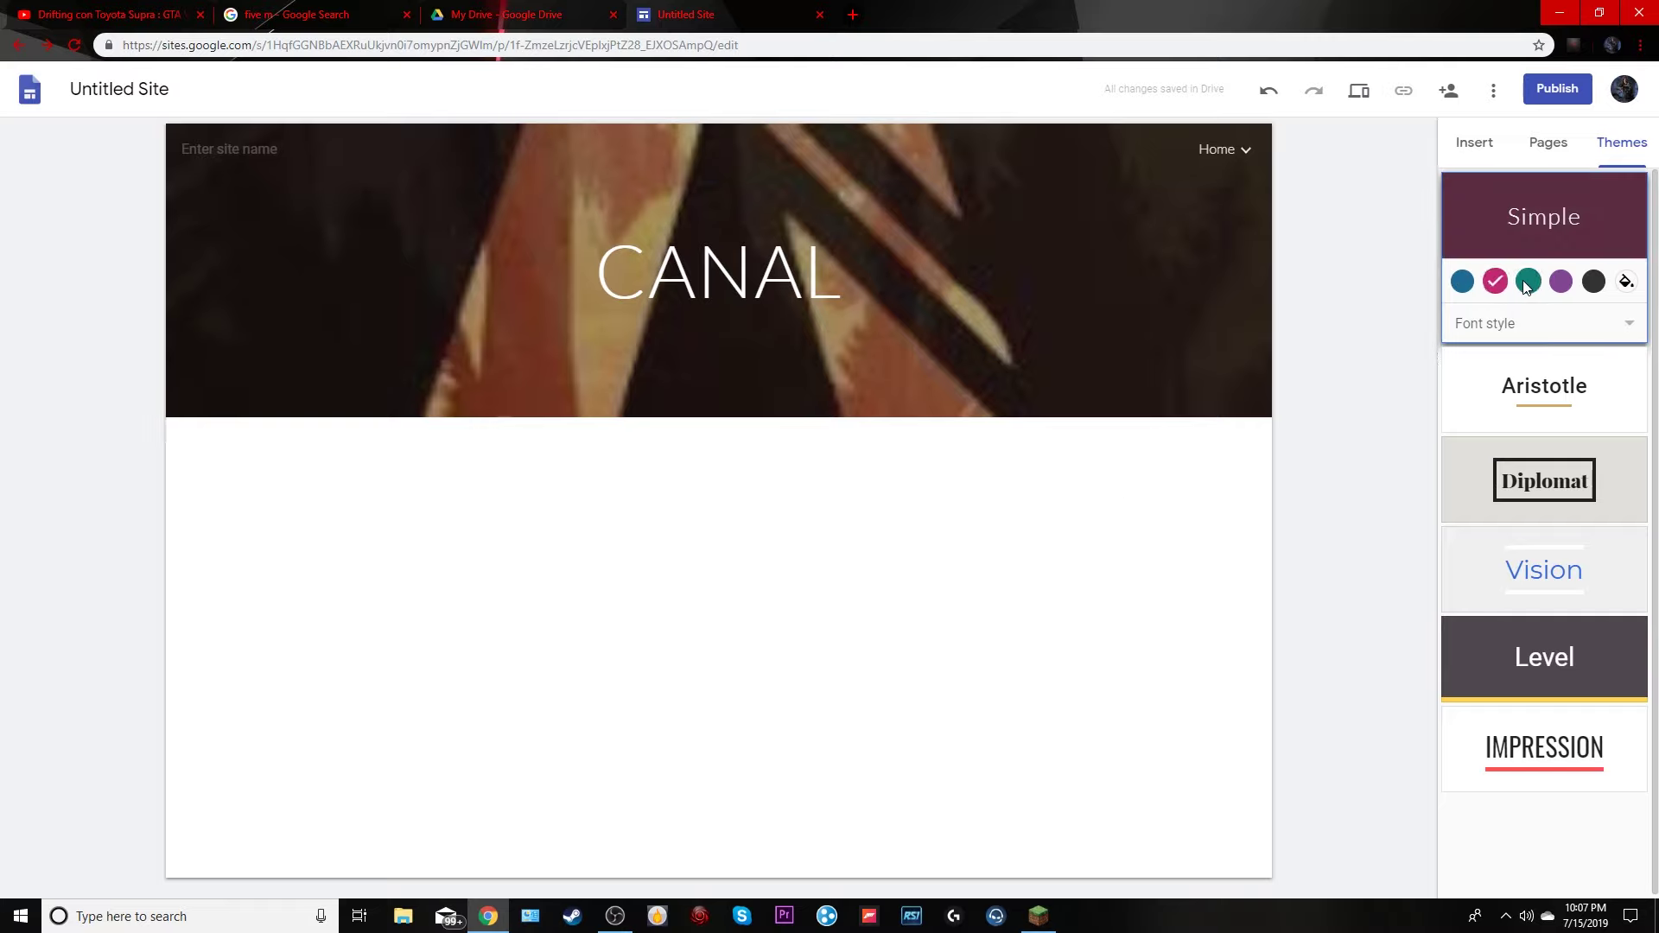
pyautogui.click(1528, 281)
pyautogui.click(1561, 282)
pyautogui.click(1590, 284)
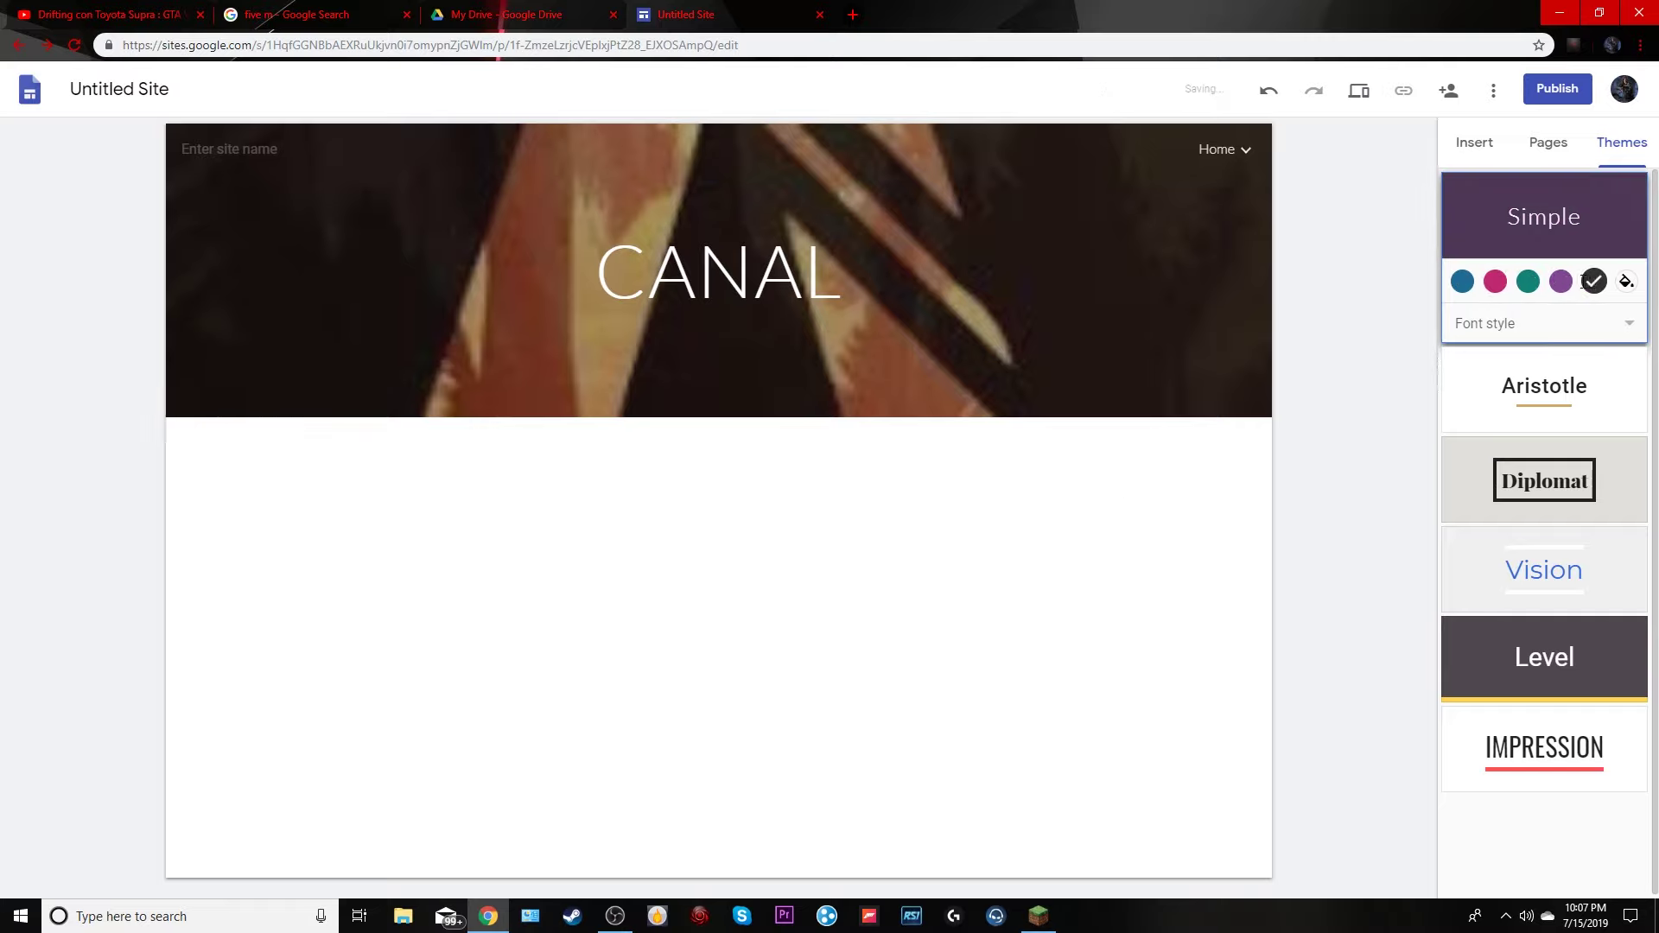
# Try the Aristotle theme and the Diplomat theme, switching Diplomat through its dark blue, green and purple colors
pyautogui.click(1490, 385)
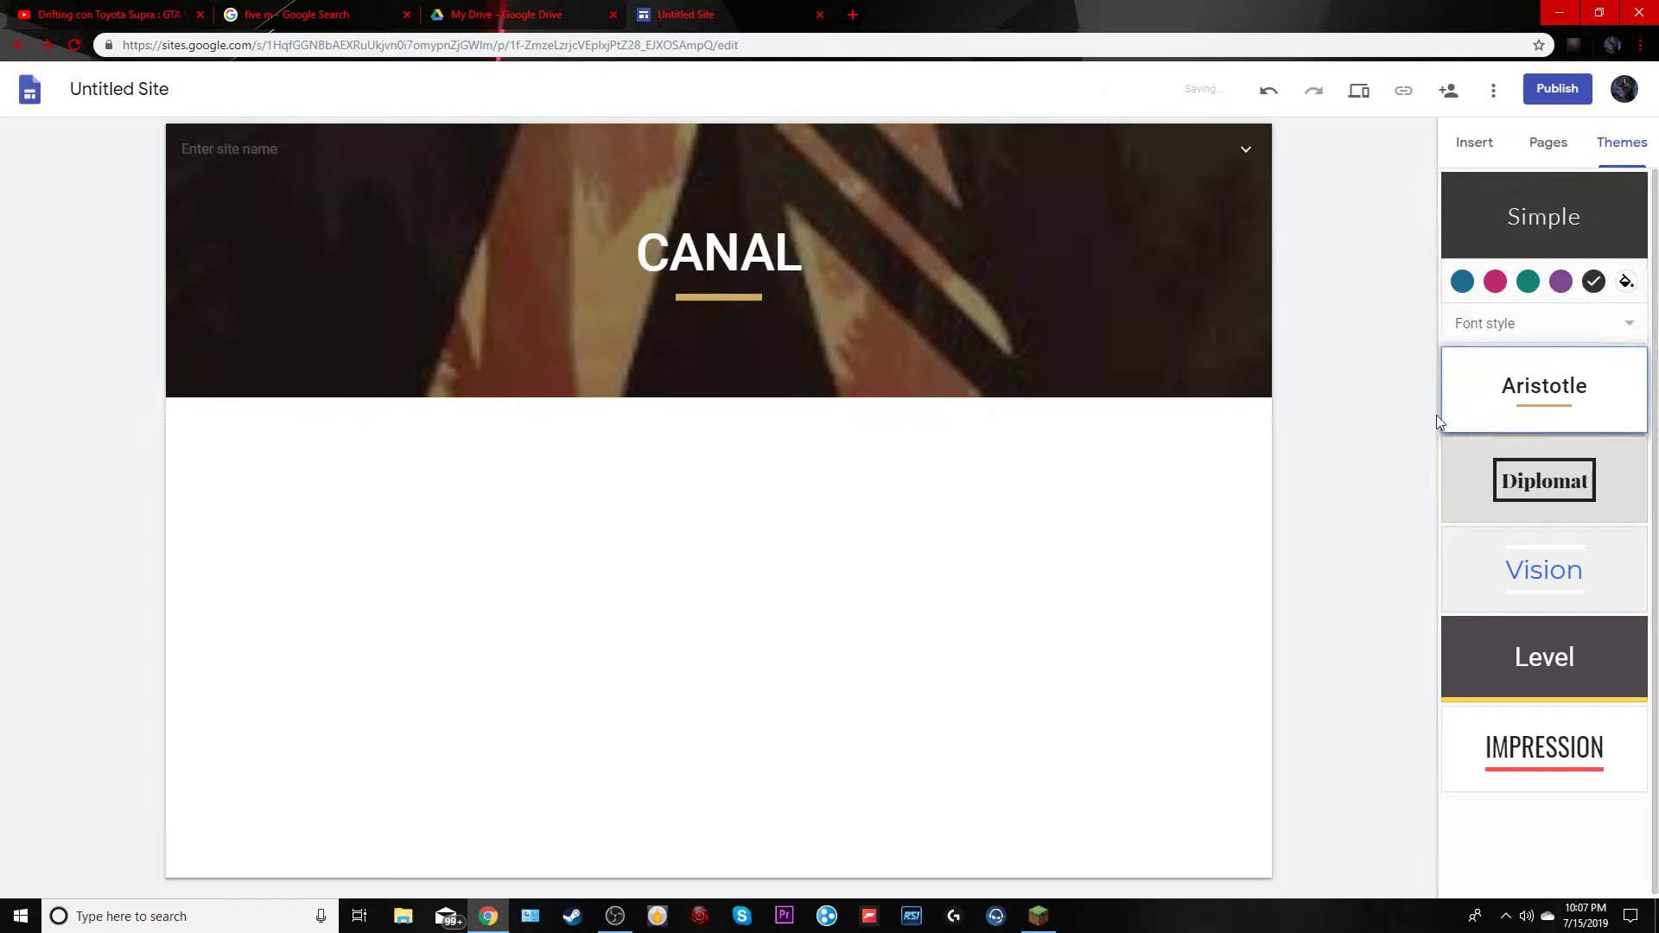
pyautogui.click(1580, 480)
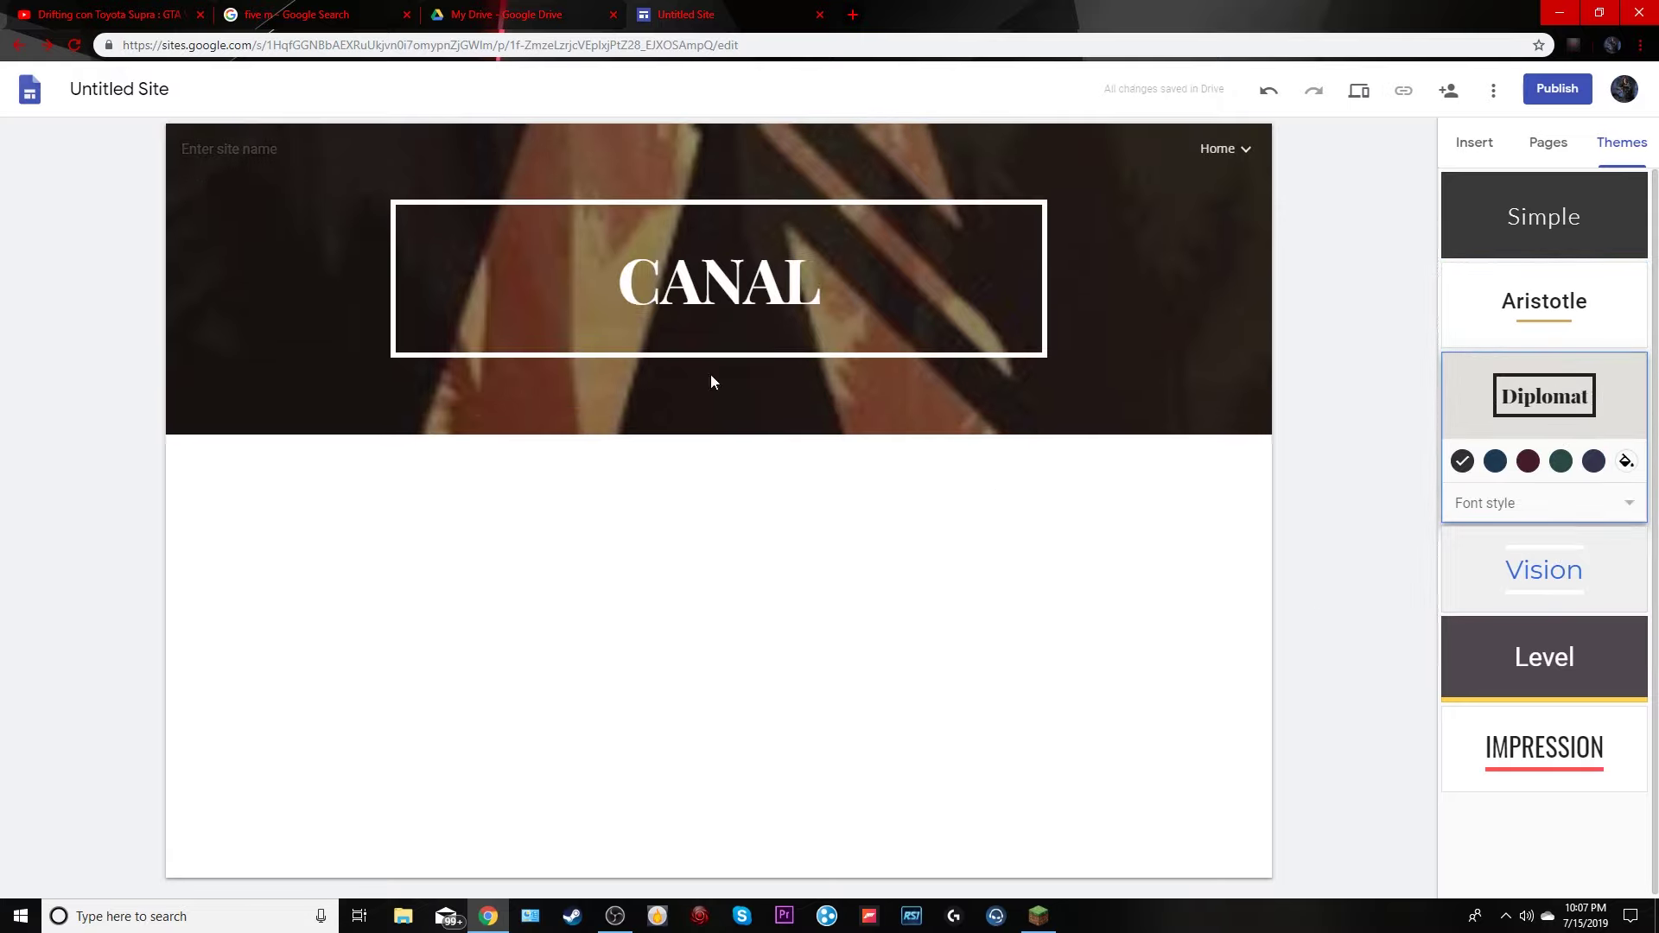
pyautogui.click(1493, 463)
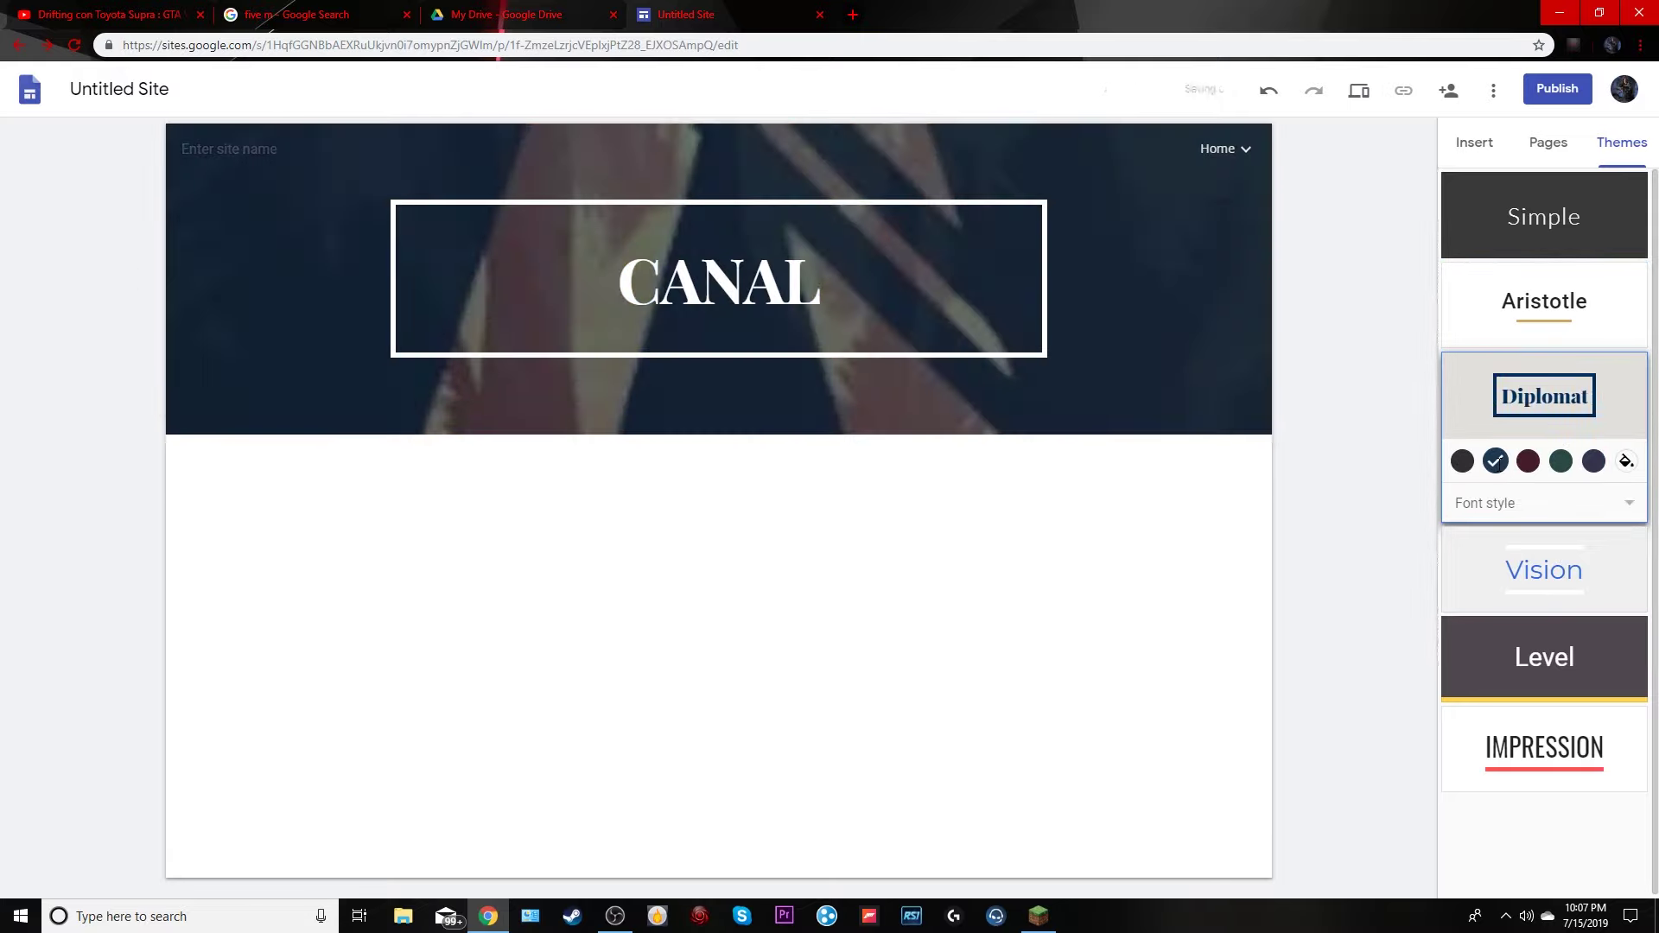
pyautogui.click(1560, 462)
pyautogui.click(1595, 463)
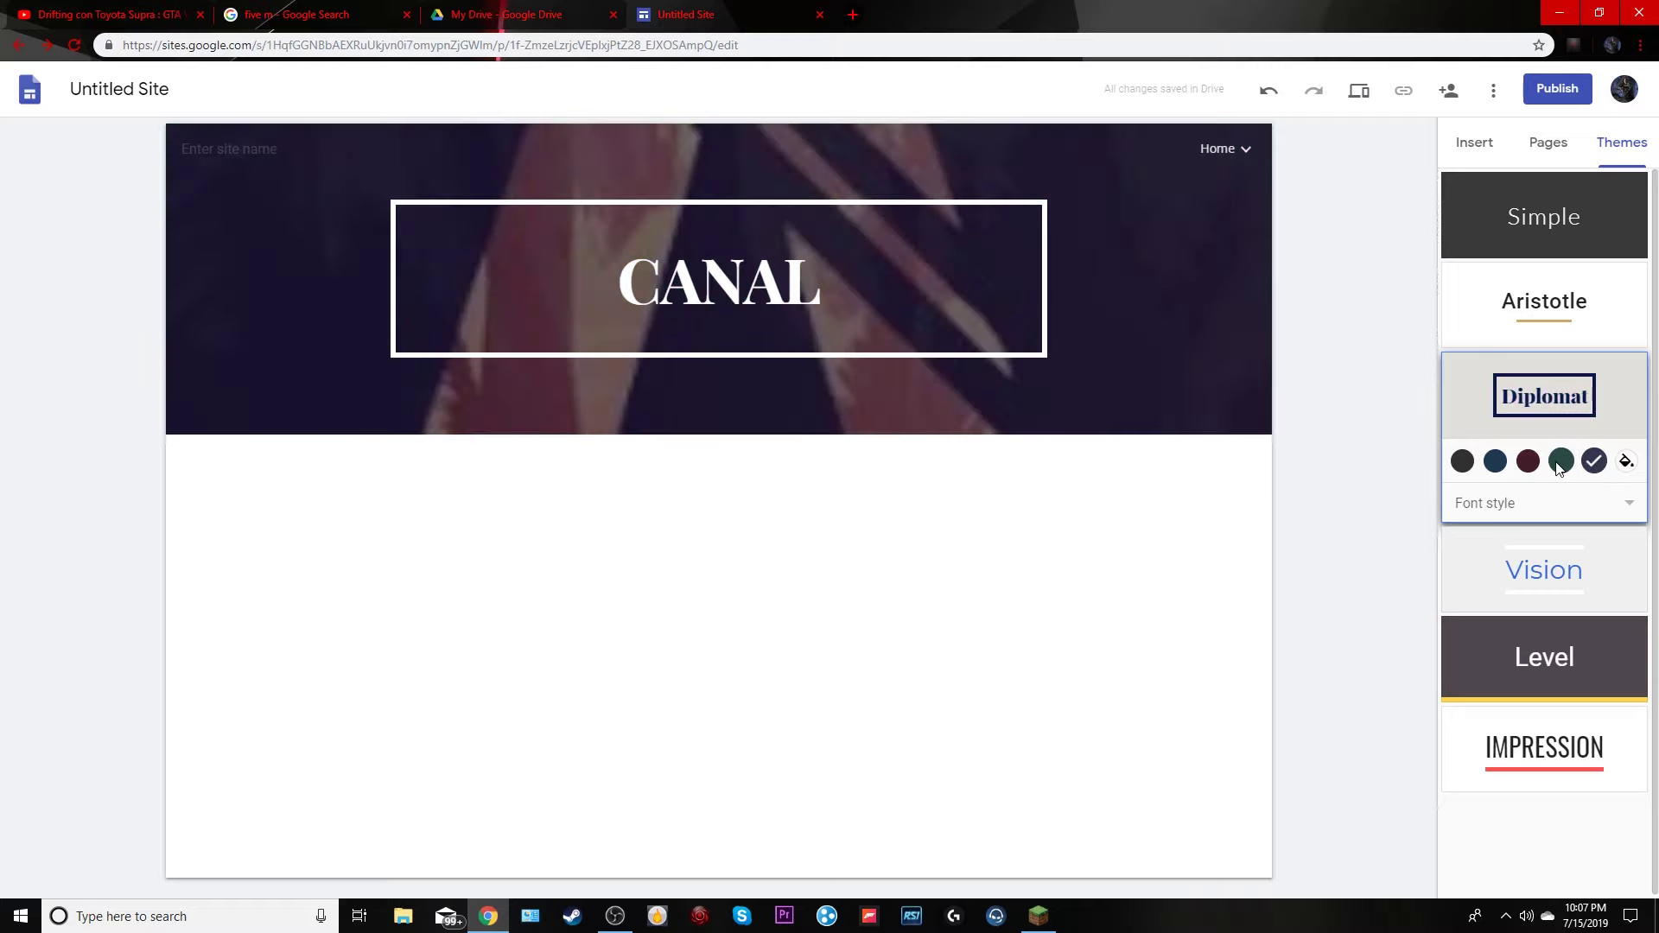
pyautogui.click(1560, 462)
# Try the Vision theme on the site and replace it with the Level theme
pyautogui.click(1556, 599)
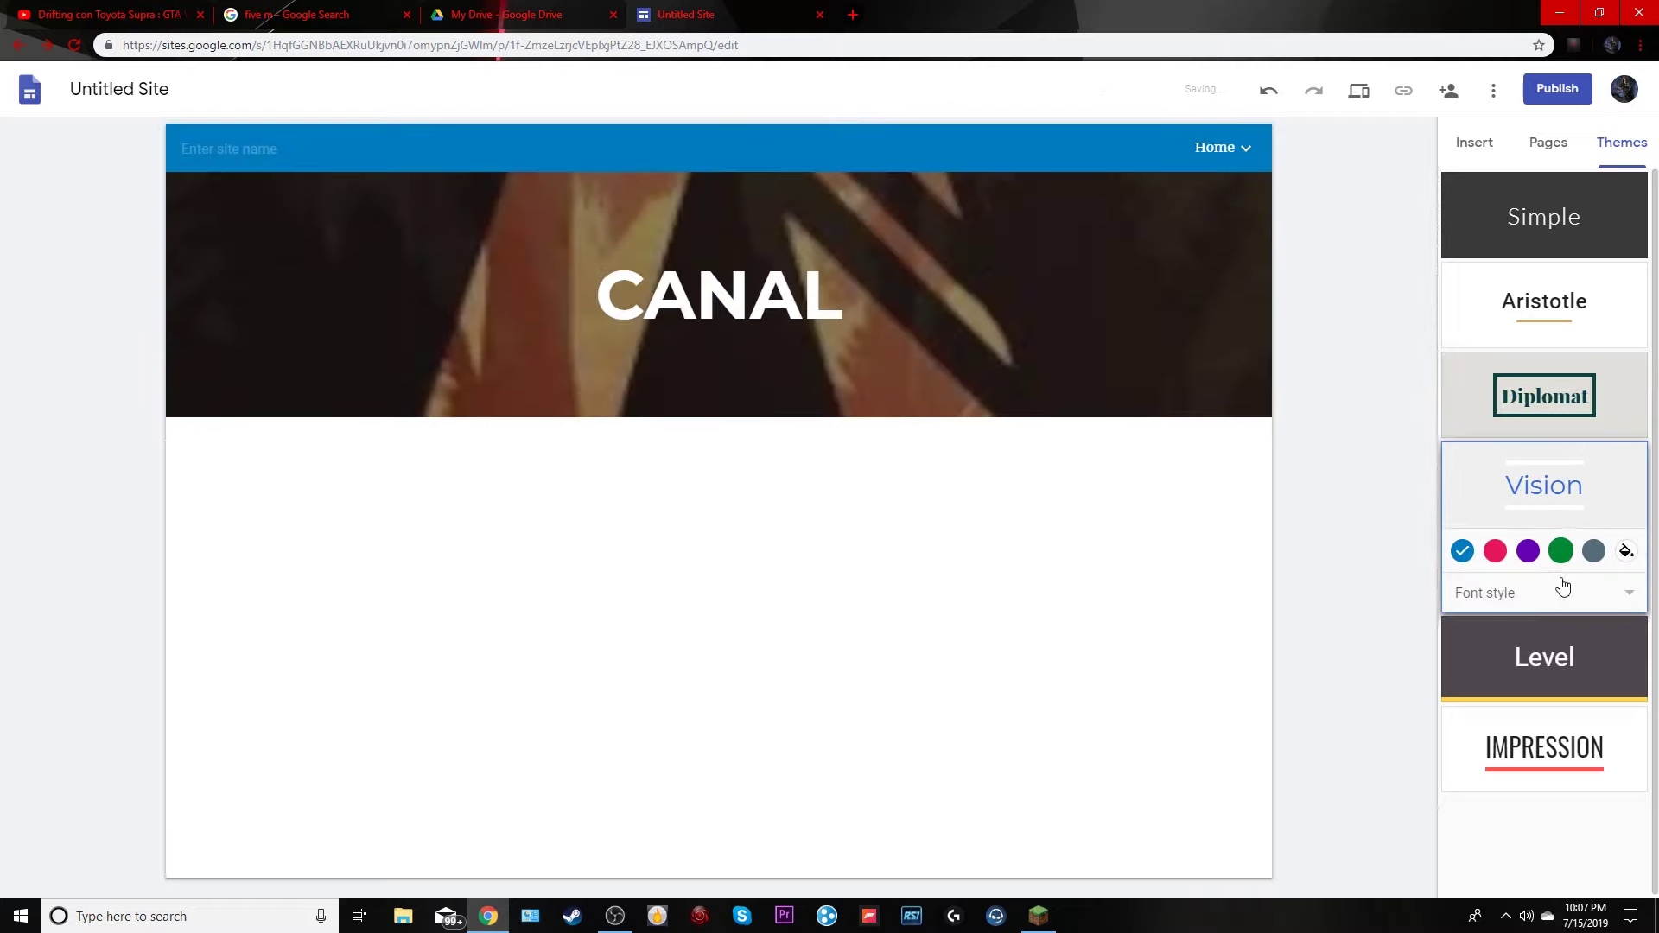
pyautogui.click(1570, 658)
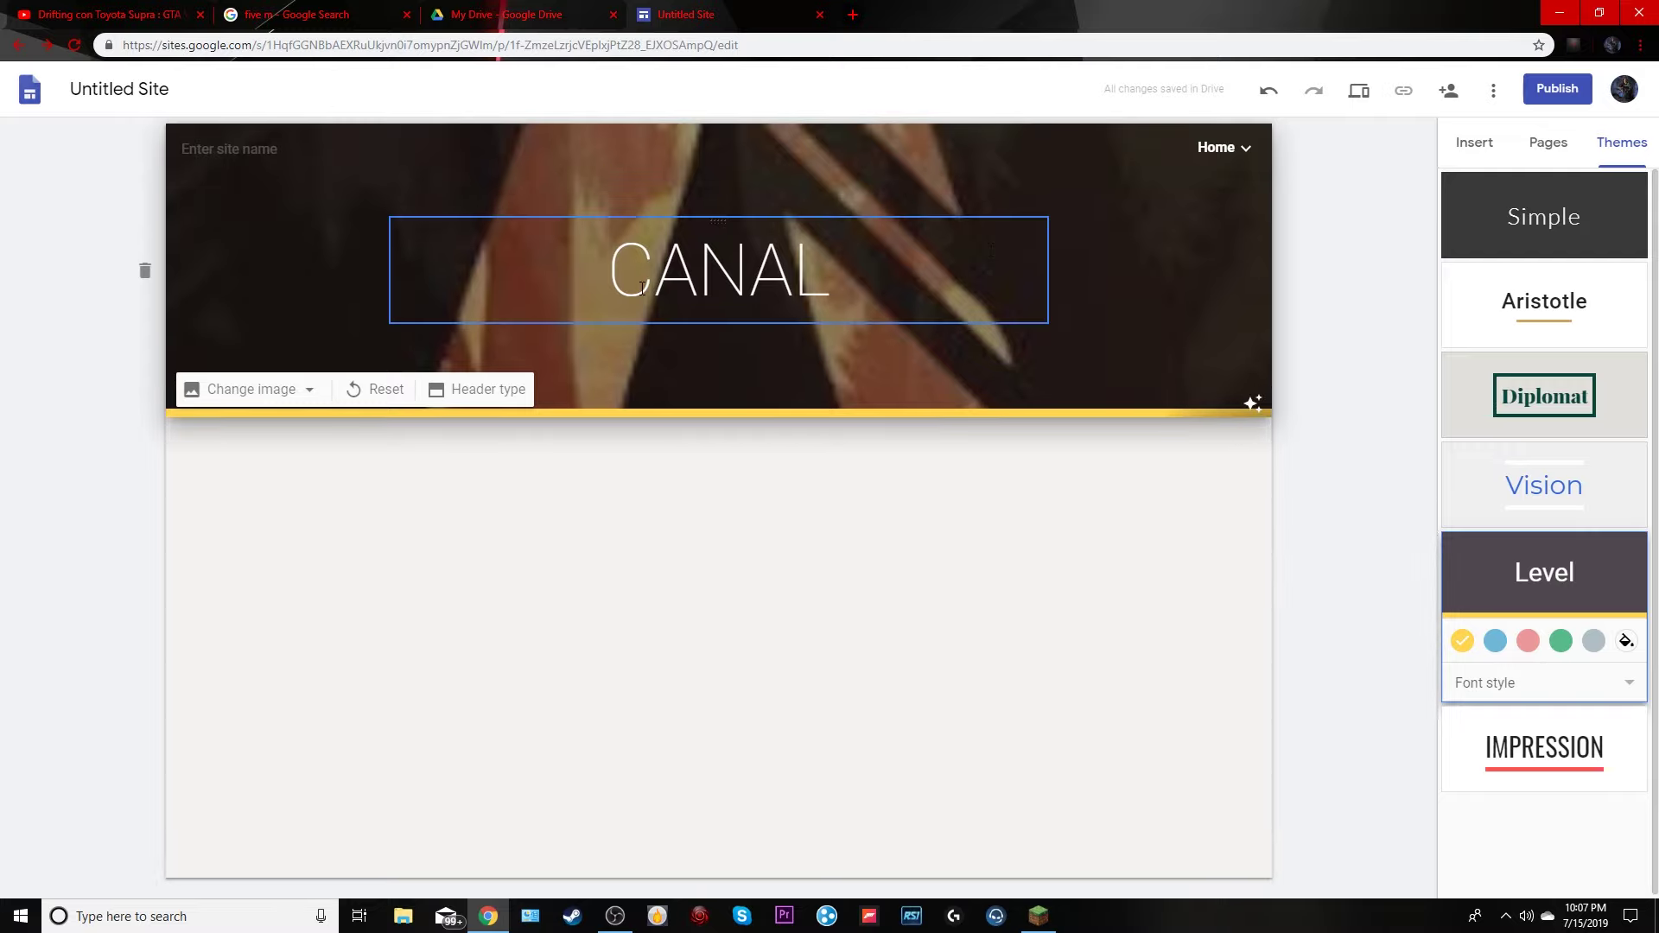
pyautogui.click(1549, 145)
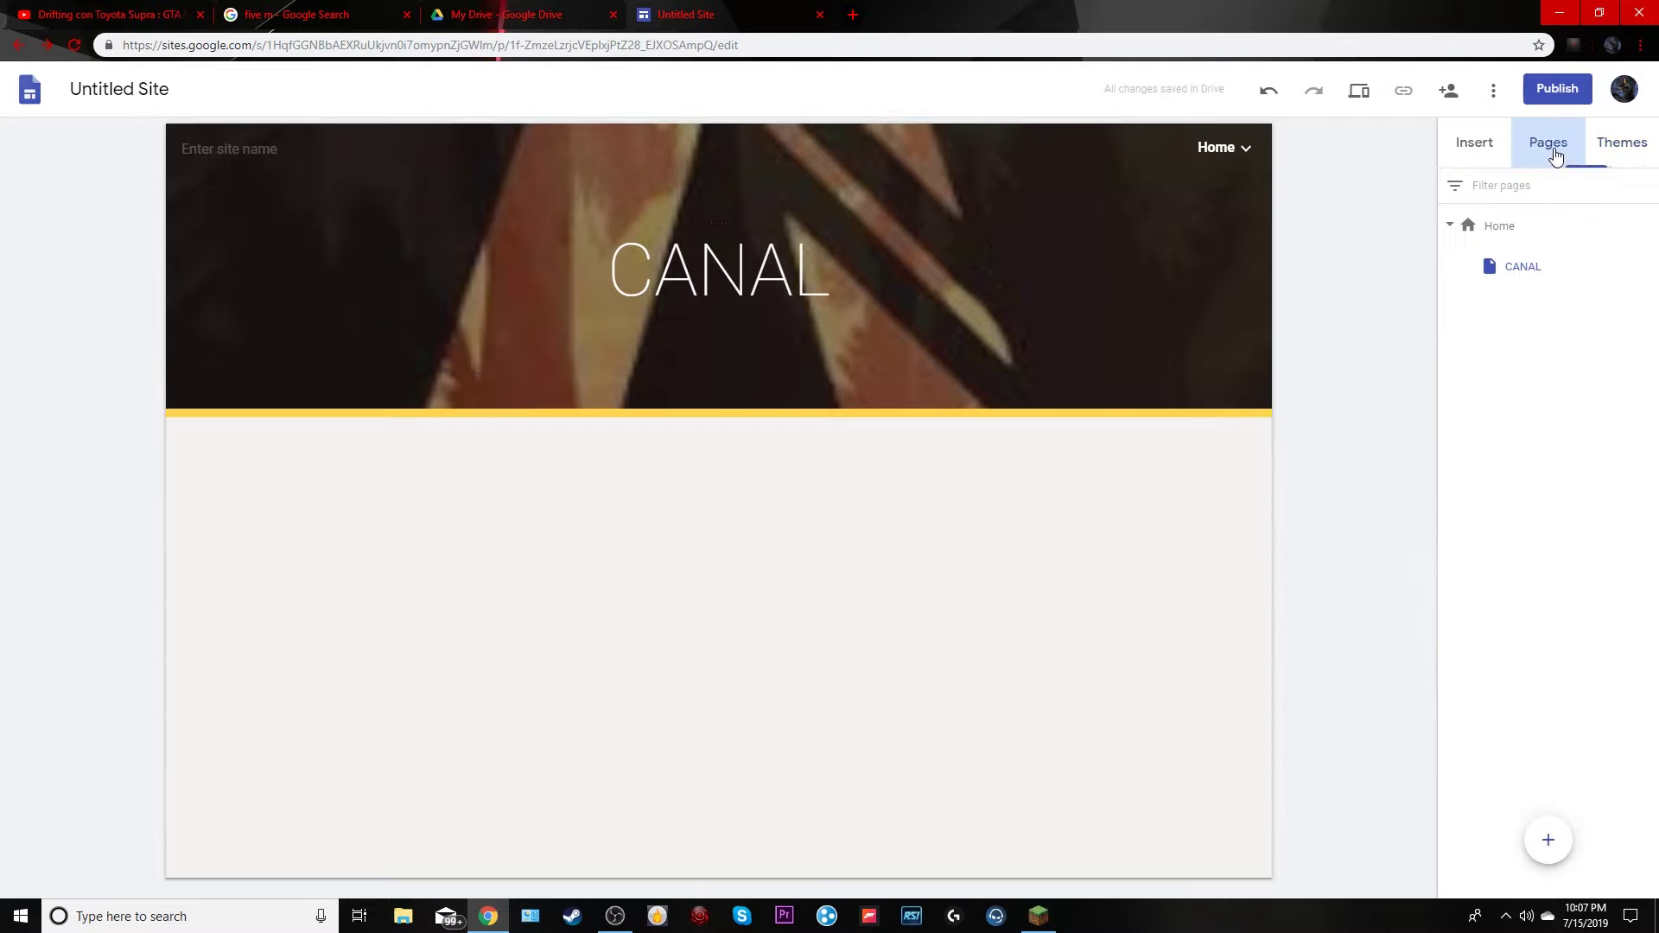
pyautogui.click(1493, 159)
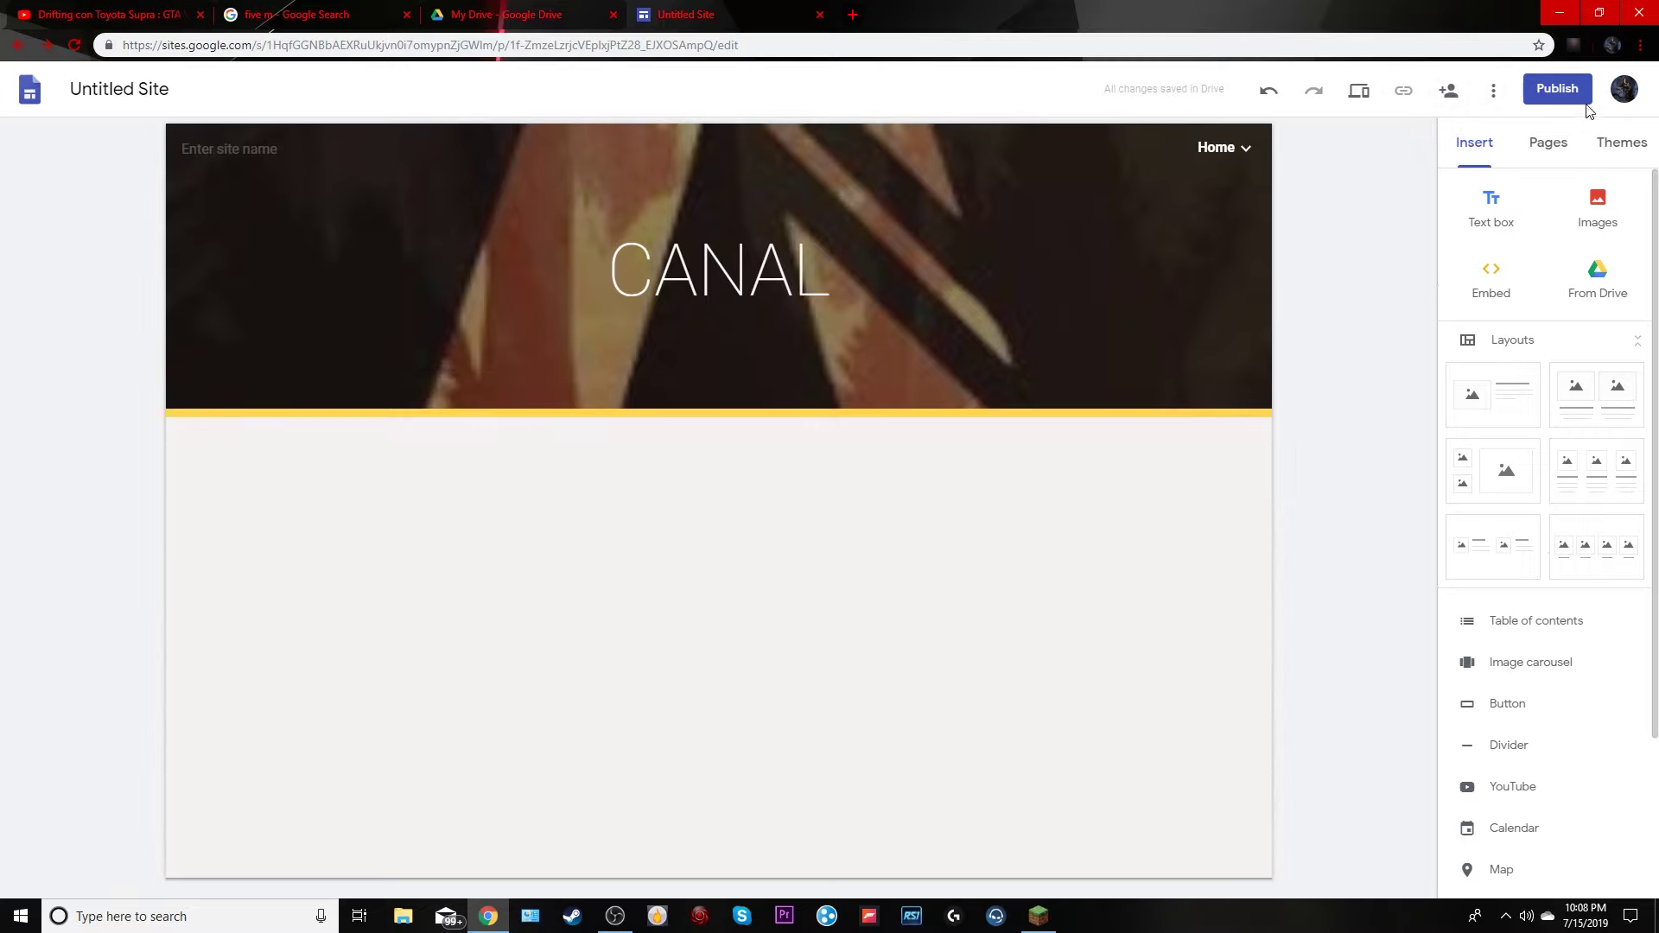
pyautogui.click(1493, 95)
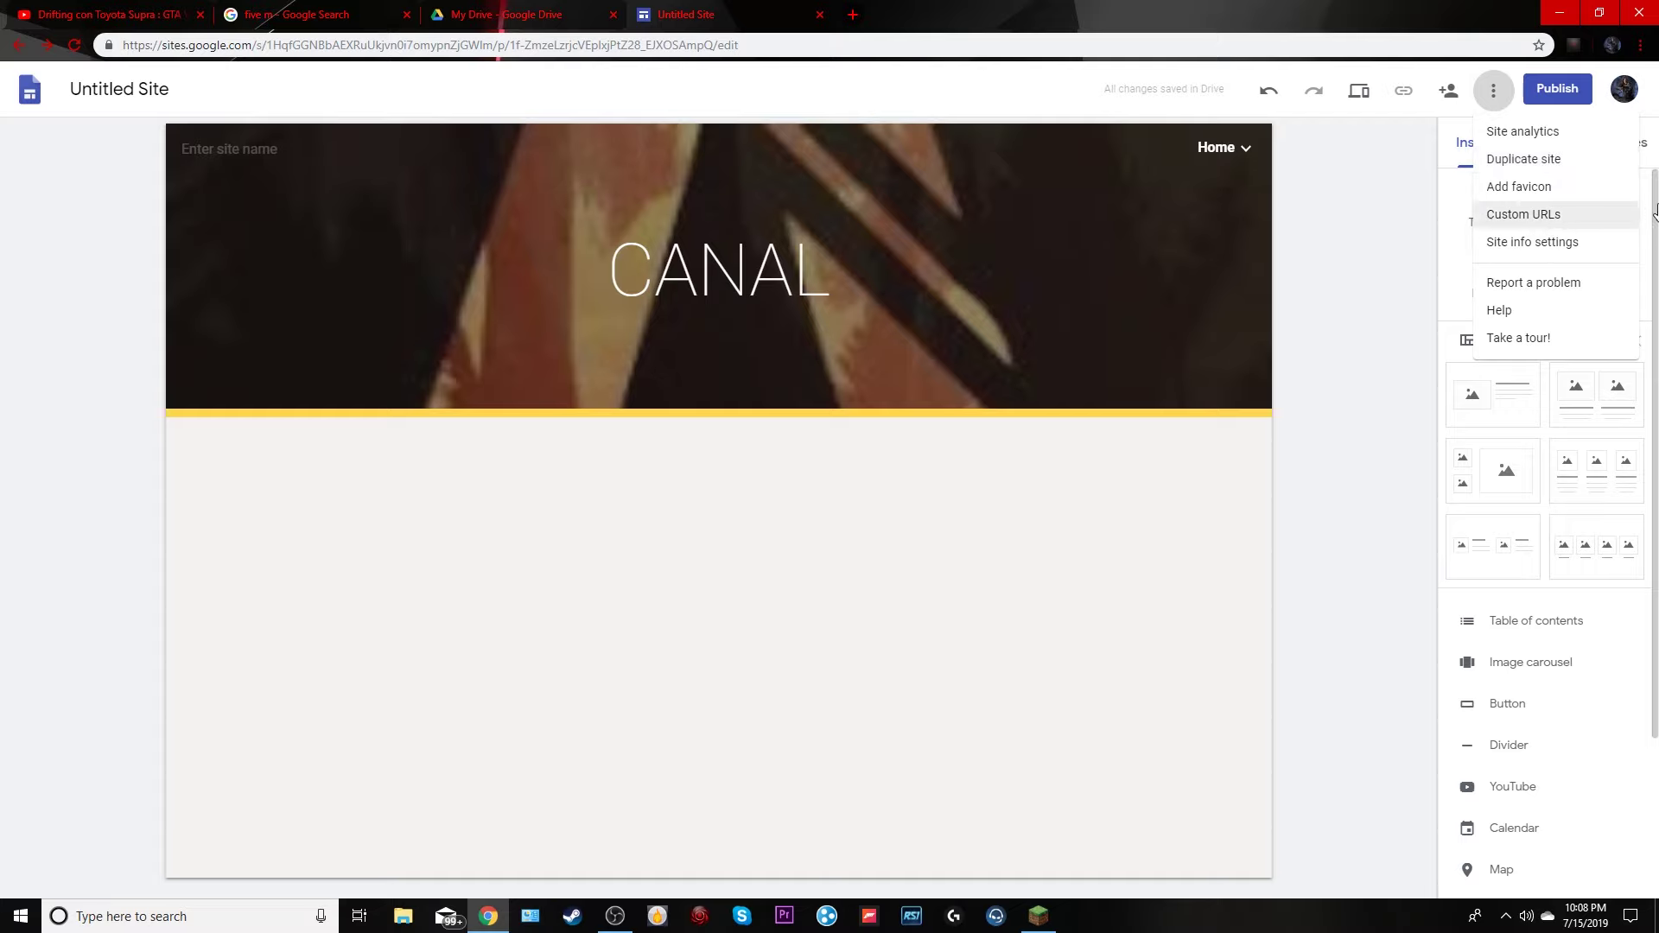
pyautogui.click(1489, 108)
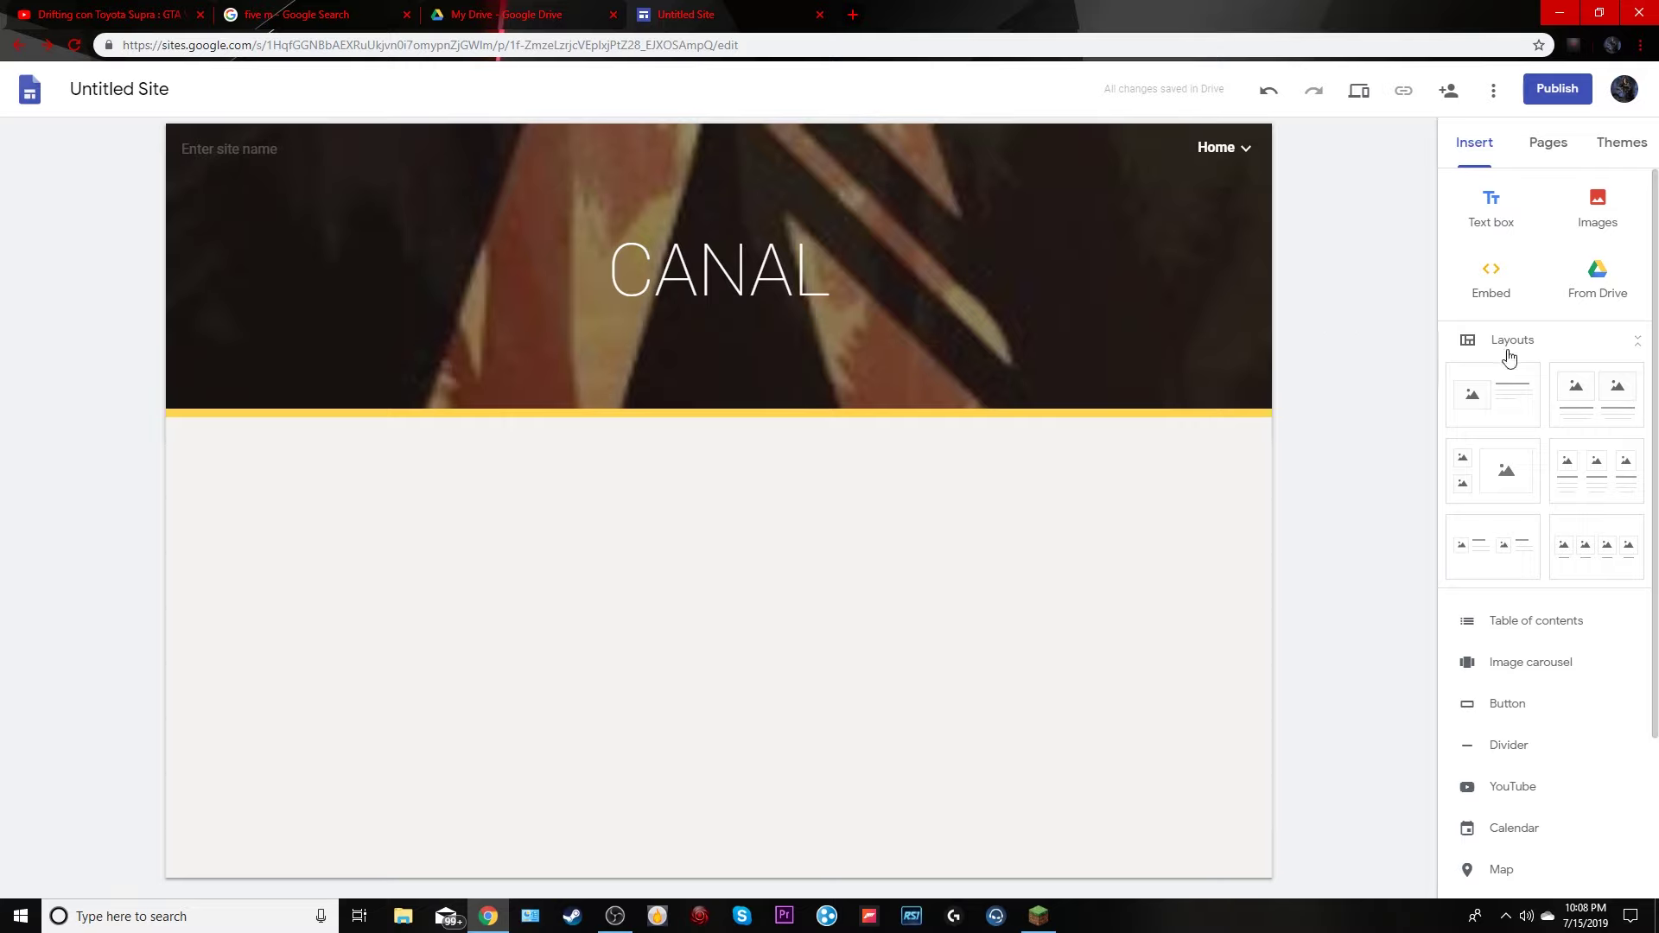
pyautogui.scroll(-3, 1508, 354)
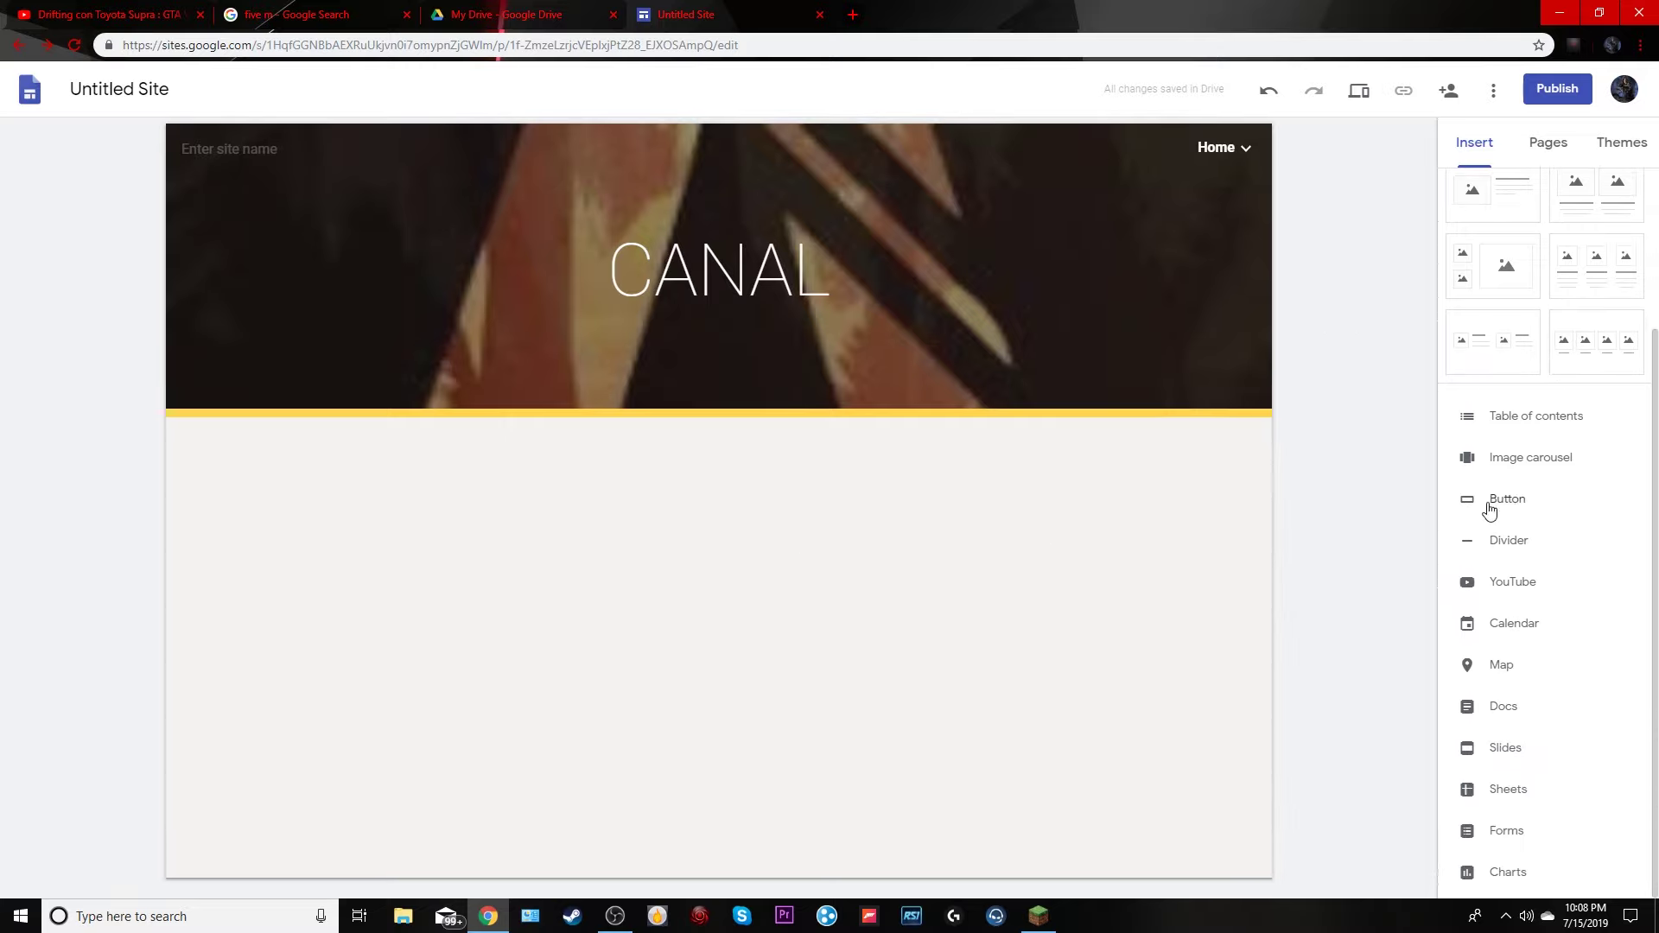
pyautogui.scroll(3, 1495, 509)
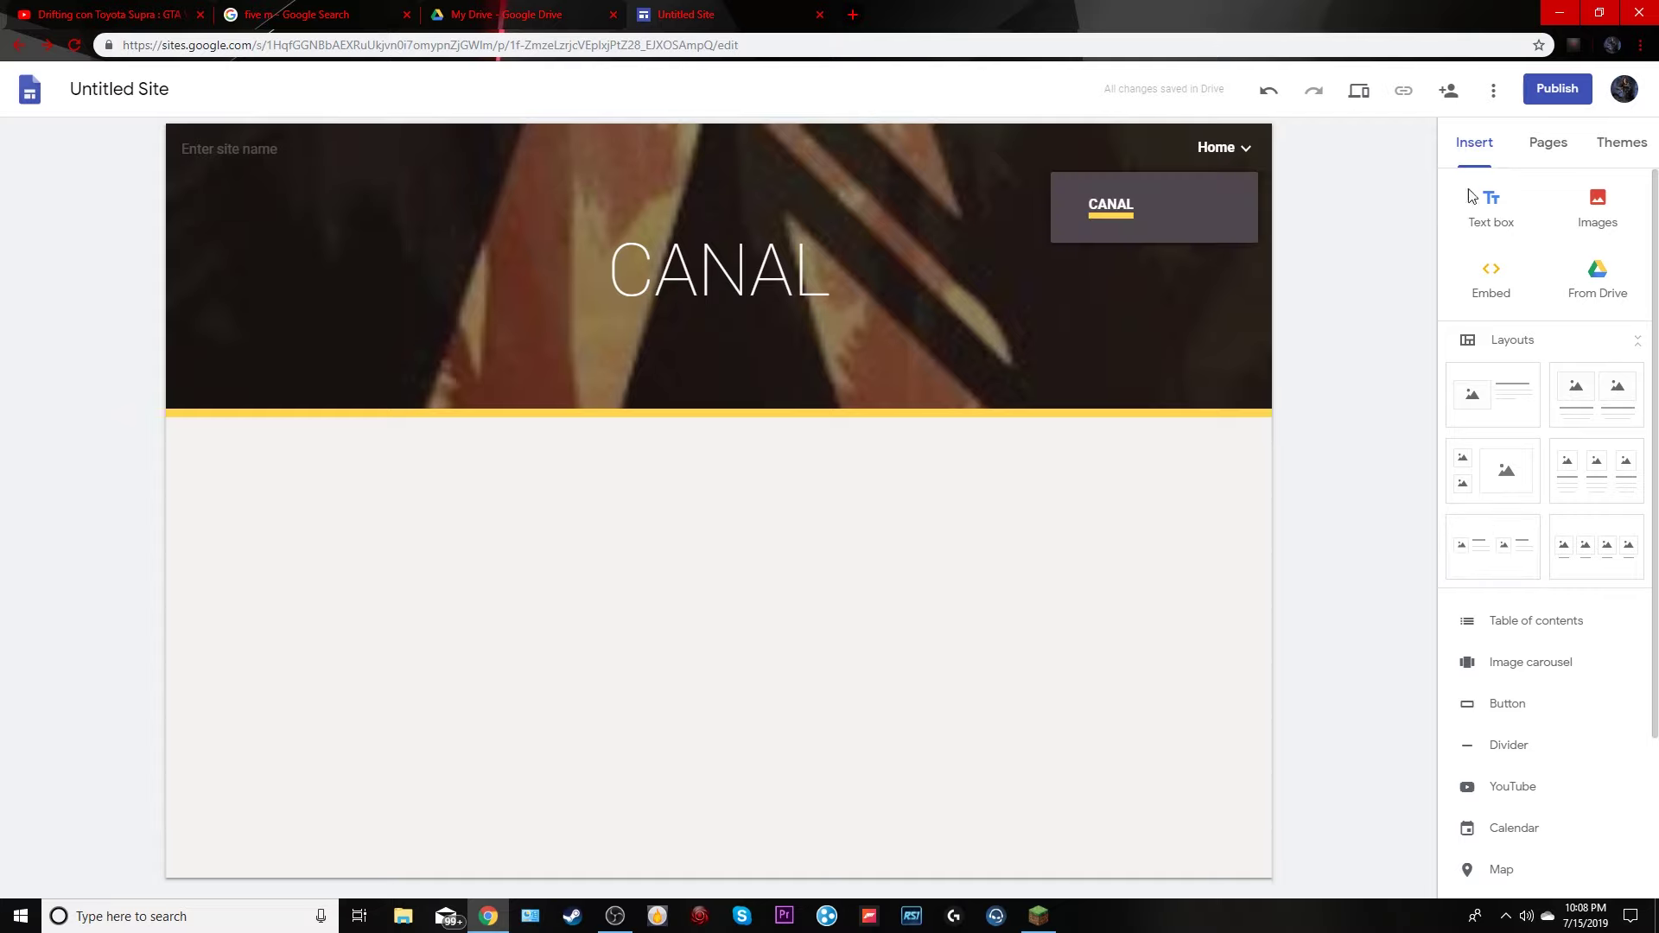
pyautogui.moveTo(894, 176)
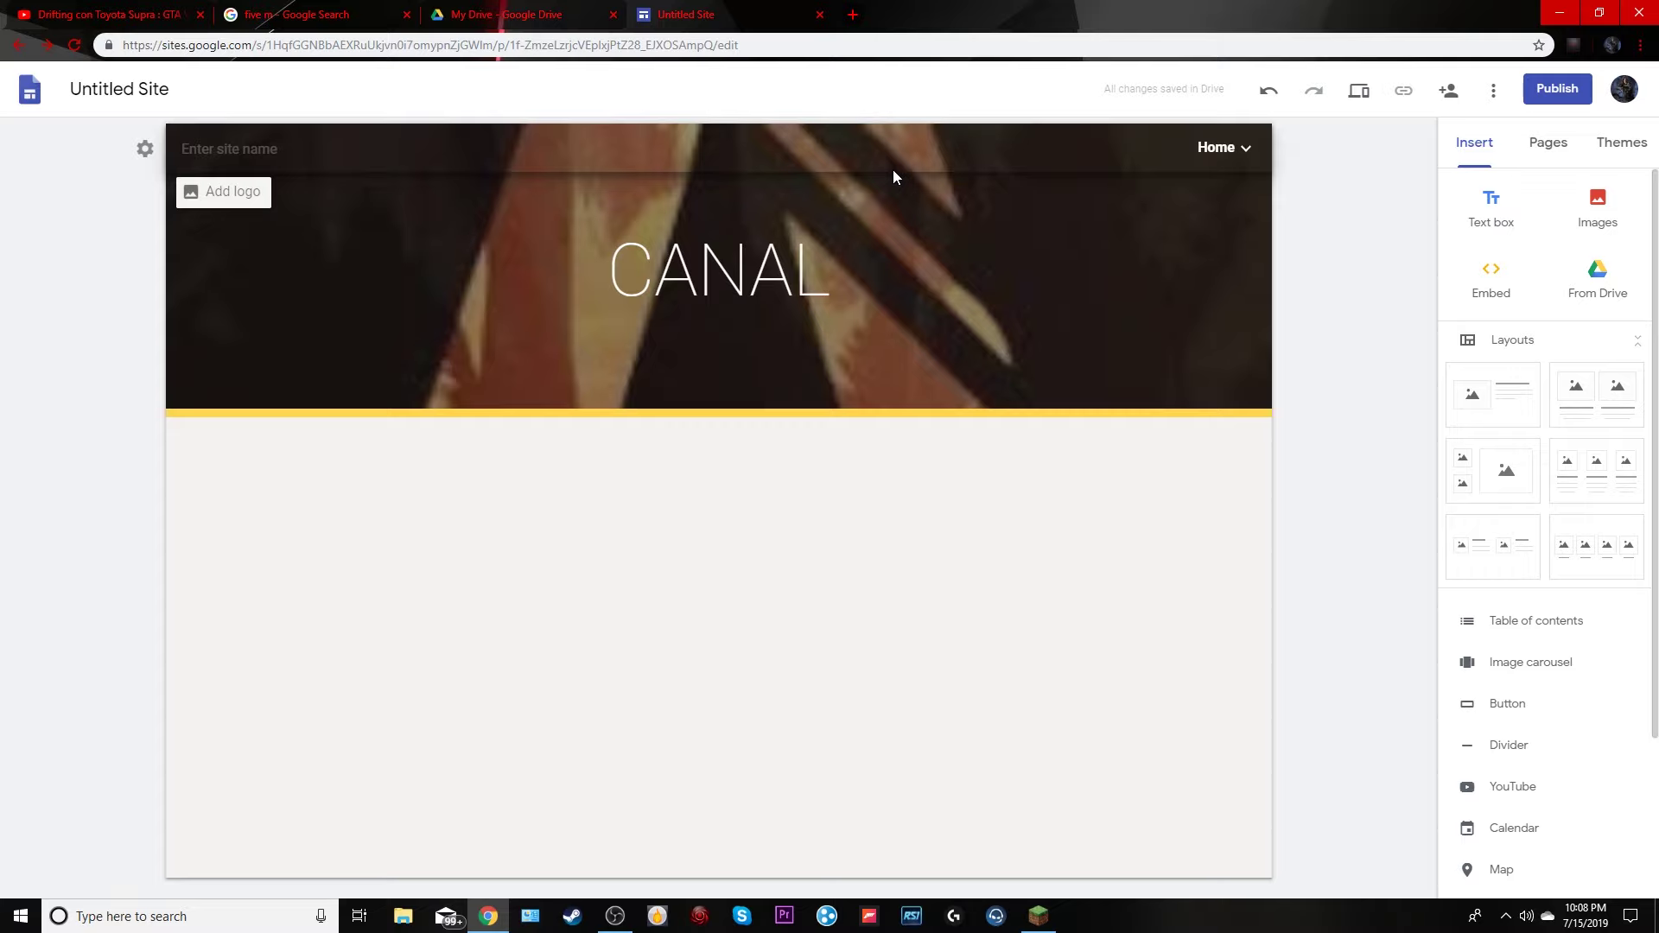